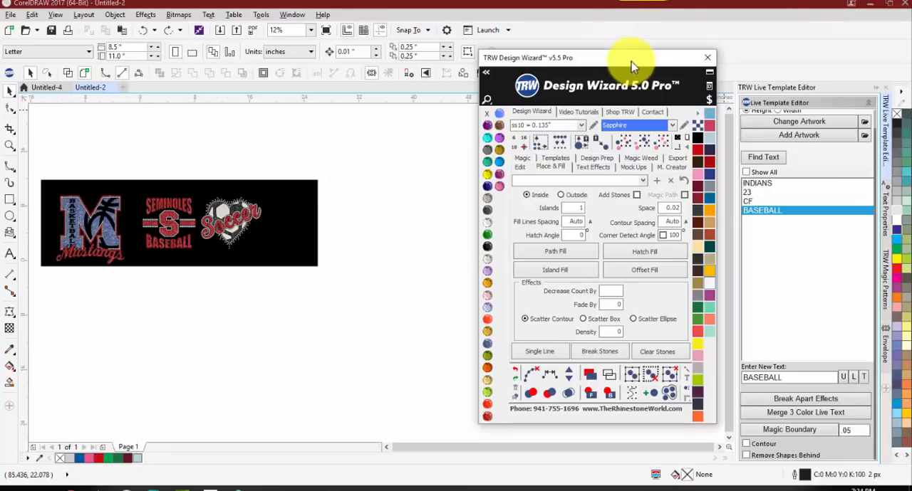
# Step: Move the Design Wizard window away from the sample designs and show its Magic functions
pyautogui.moveTo(629, 58); pyautogui.dragTo(693, 55)
pyautogui.scroll(2, 54, 205)
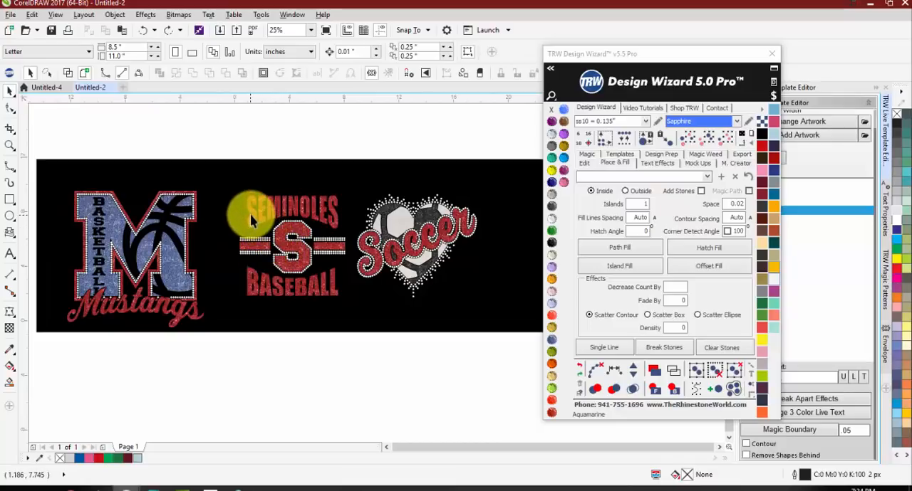
pyautogui.click(590, 158)
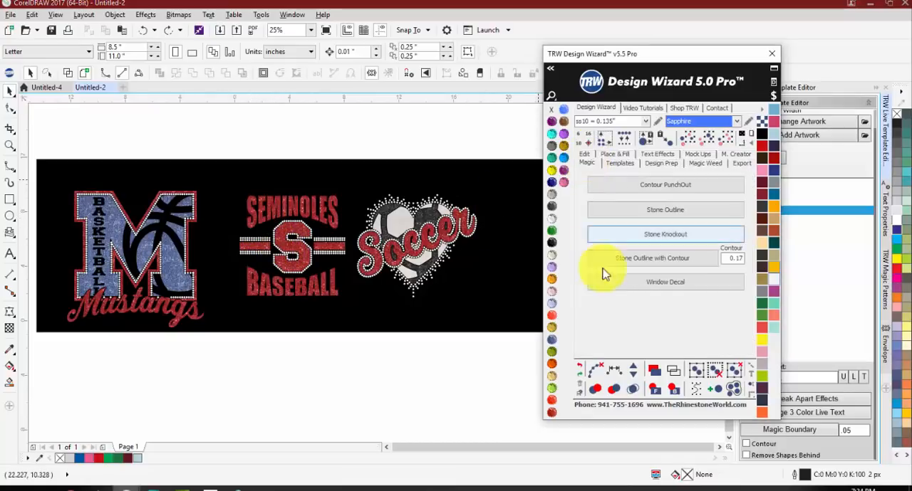
pyautogui.click(368, 364)
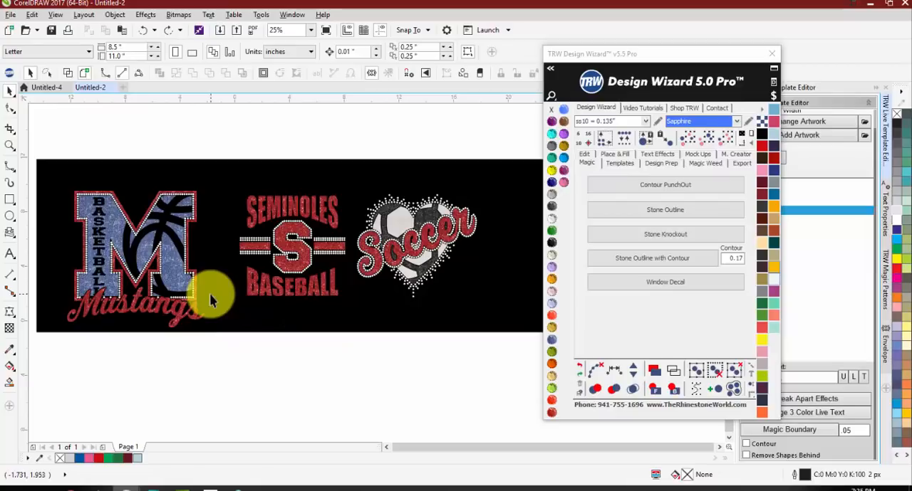
# Step: Examine the sample designs up close, especially the rhinestone outline between the glitter layers at the top of the Mustangs M
pyautogui.scroll(1, 76, 200)
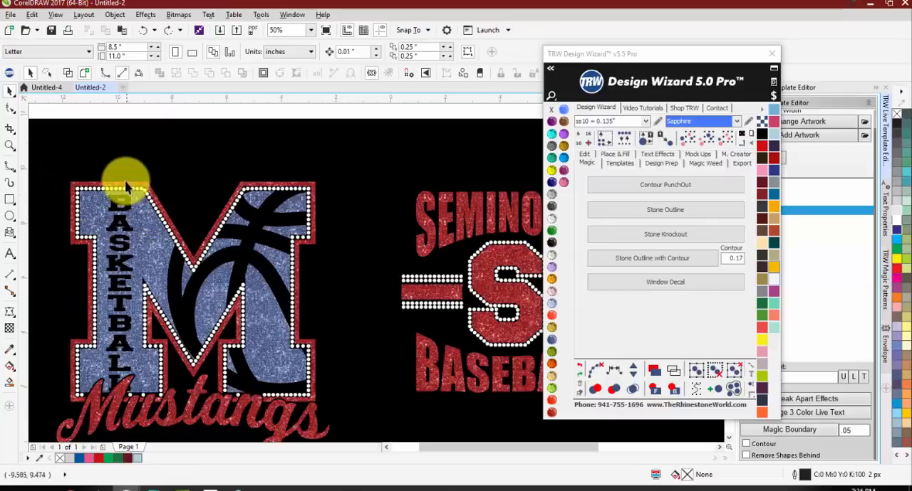
pyautogui.scroll(-1, 125, 186)
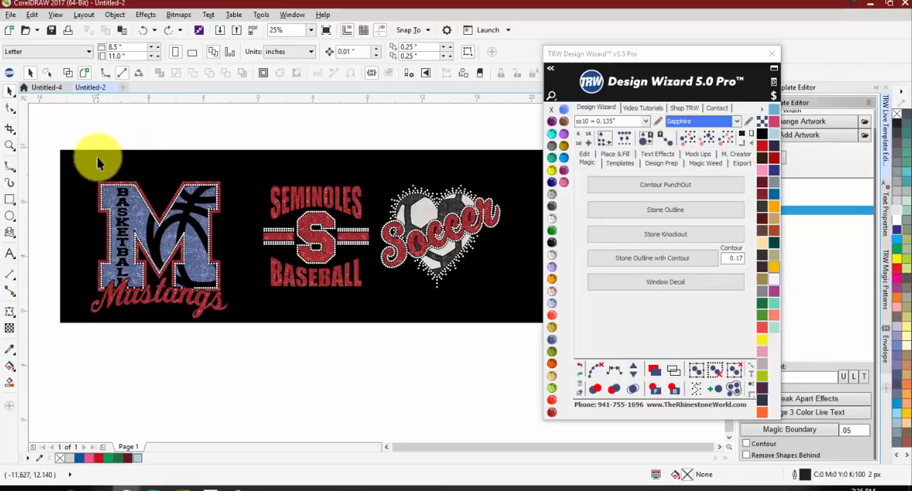
pyautogui.scroll(3, 108, 191)
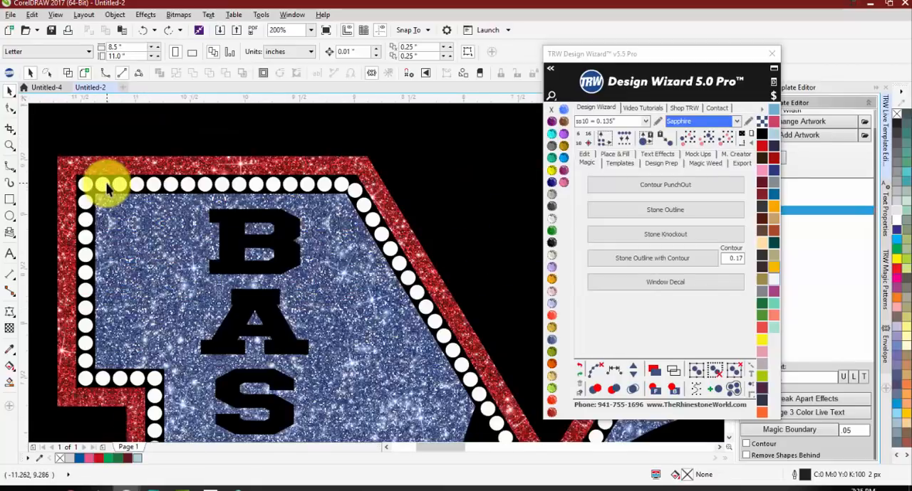
pyautogui.scroll(1, 339, 186)
pyautogui.scroll(1, 338, 186)
pyautogui.click(332, 181)
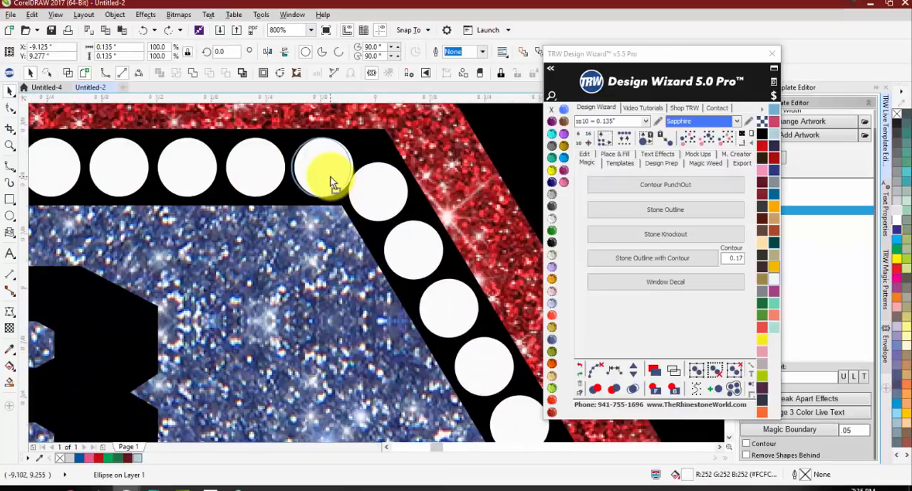
pyautogui.scroll(-5, 325, 181)
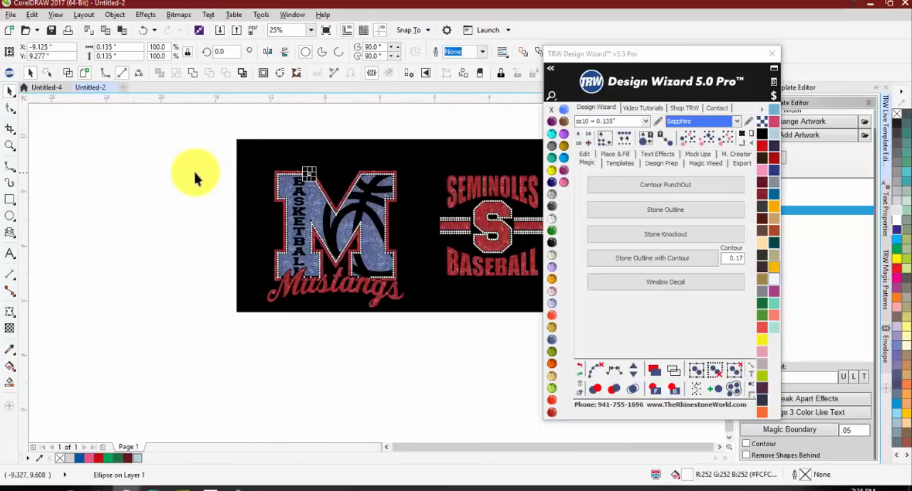
pyautogui.click(194, 176)
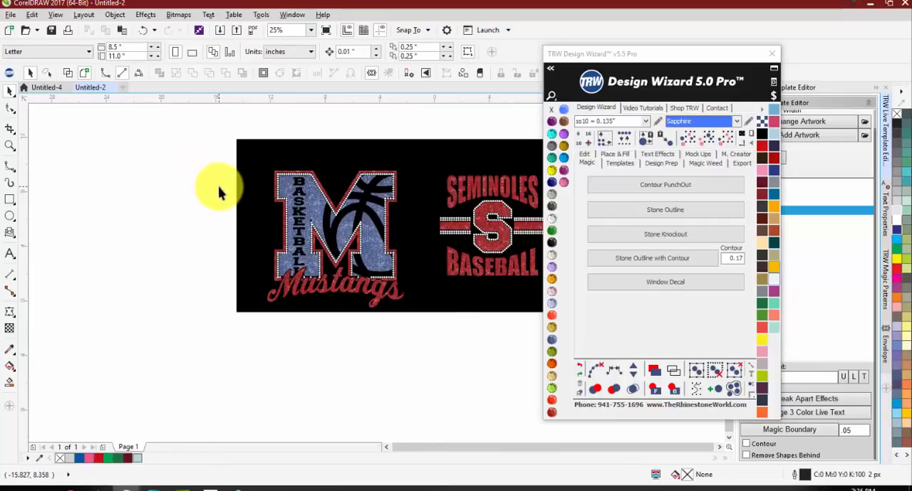
pyautogui.scroll(-2, 102, 142)
pyautogui.scroll(2, 185, 141)
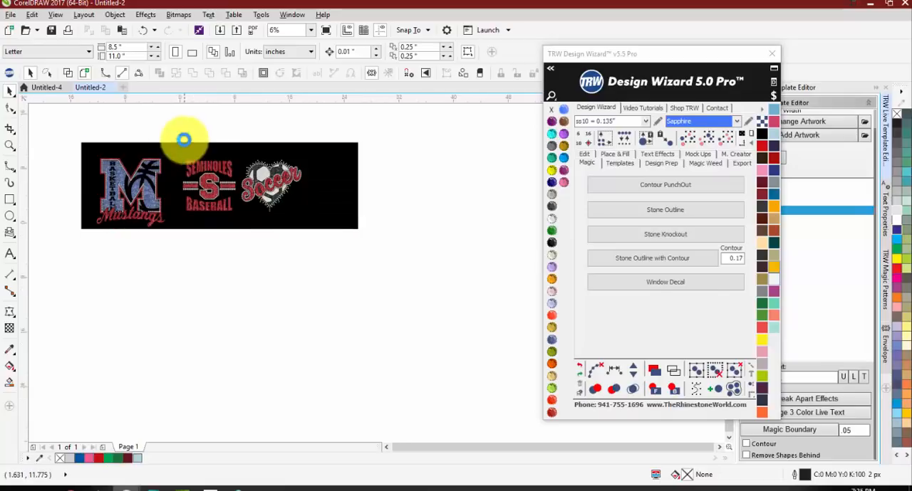
pyautogui.scroll(-1, 240, 163)
pyautogui.scroll(1, 290, 204)
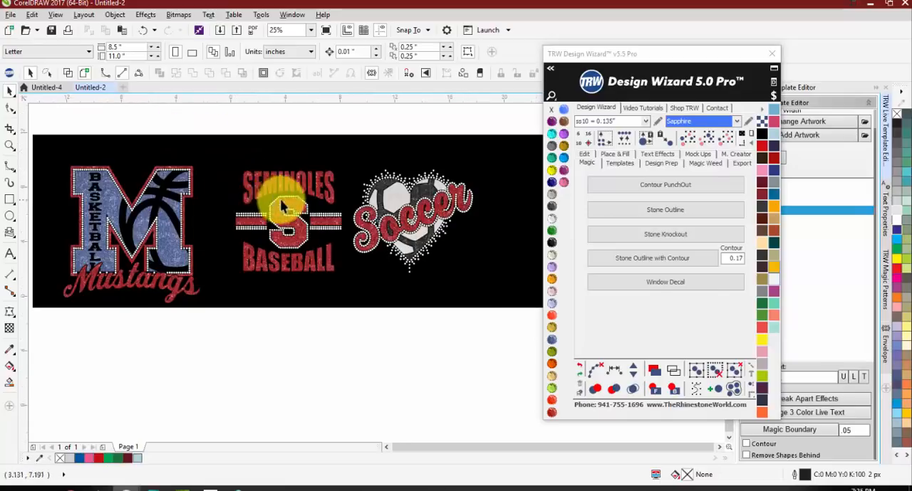
# Step: Create a new blank document
pyautogui.click(126, 89)
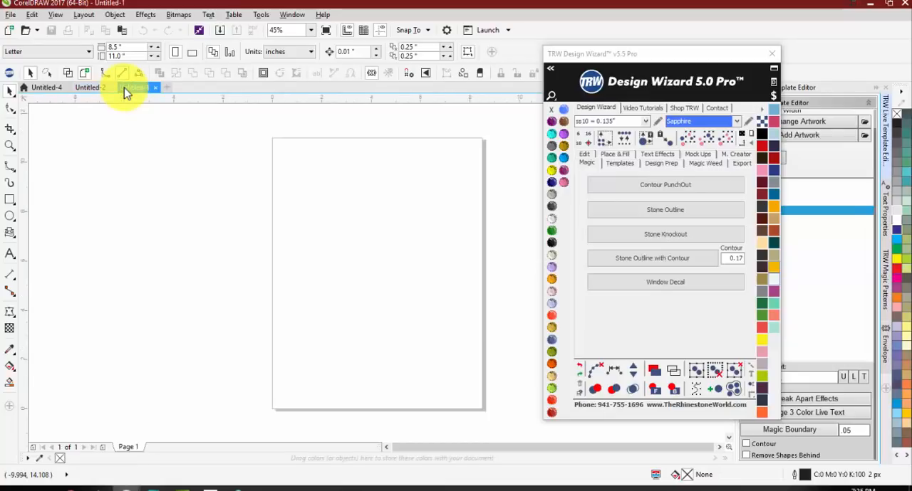
pyautogui.click(648, 283)
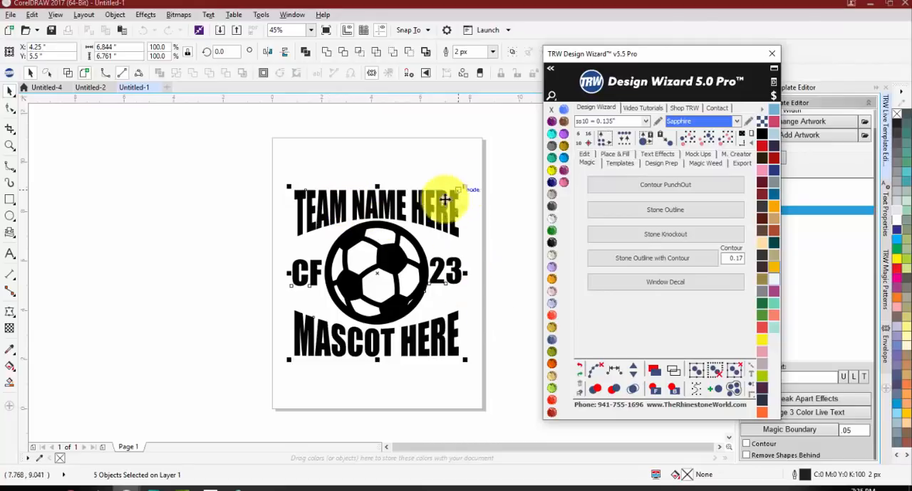
pyautogui.click(406, 203)
pyautogui.moveTo(376, 204); pyautogui.dragTo(380, 201)
pyautogui.moveTo(211, 152); pyautogui.dragTo(486, 400)
pyautogui.press('Delete')
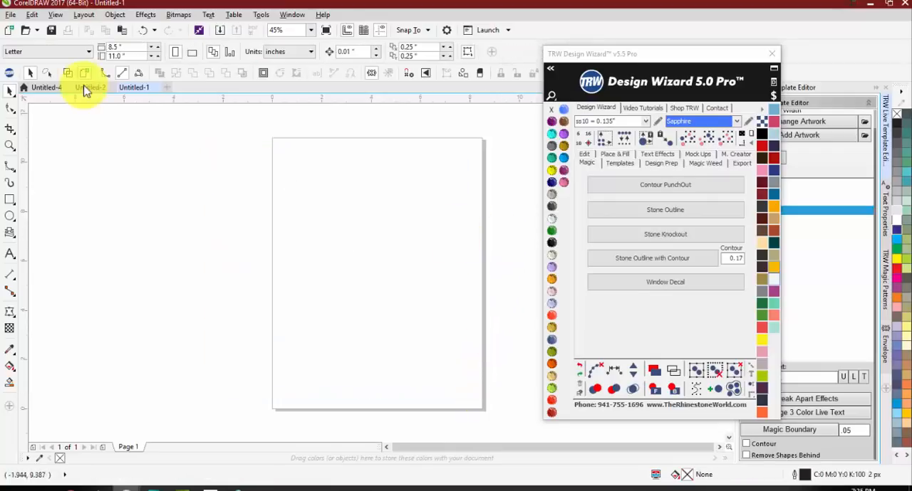
# Step: Switch the Design Wizard to its text effects
pyautogui.click(661, 156)
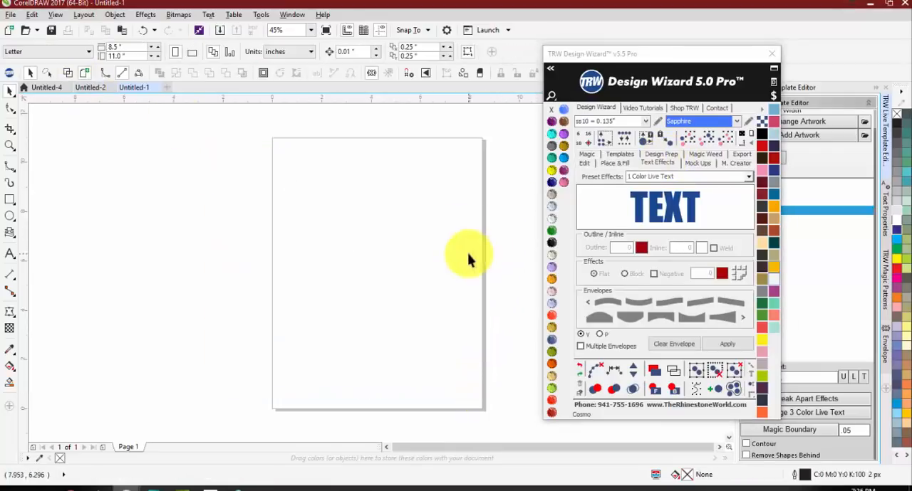
# Step: Add two separate artistic text lines on the page, SOUTHEAST in the upper half and ATHLETICS below it
pyautogui.click(9, 254)
pyautogui.click(299, 189)
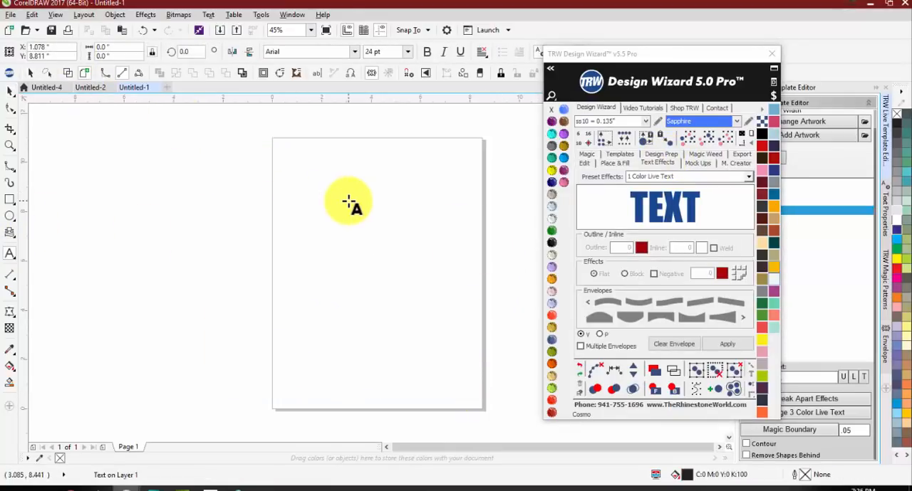
pyautogui.write('SOUTHEAST')
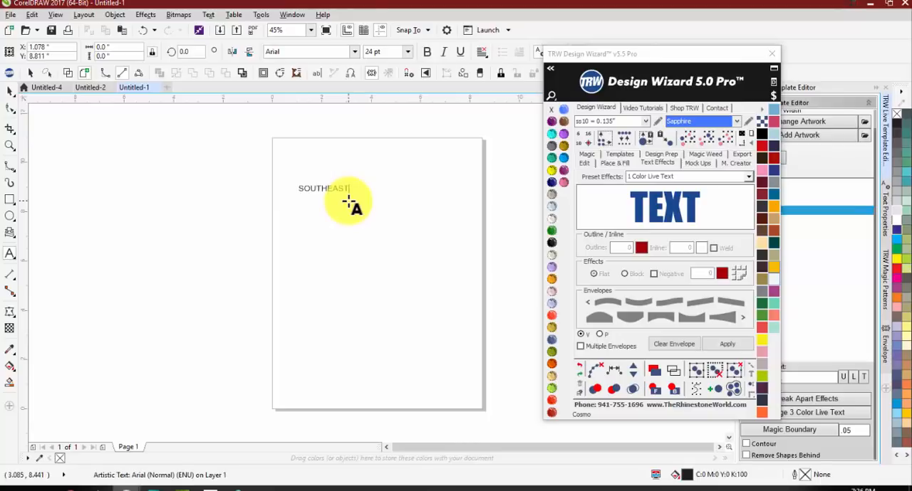
pyautogui.click(300, 254)
pyautogui.write('A')
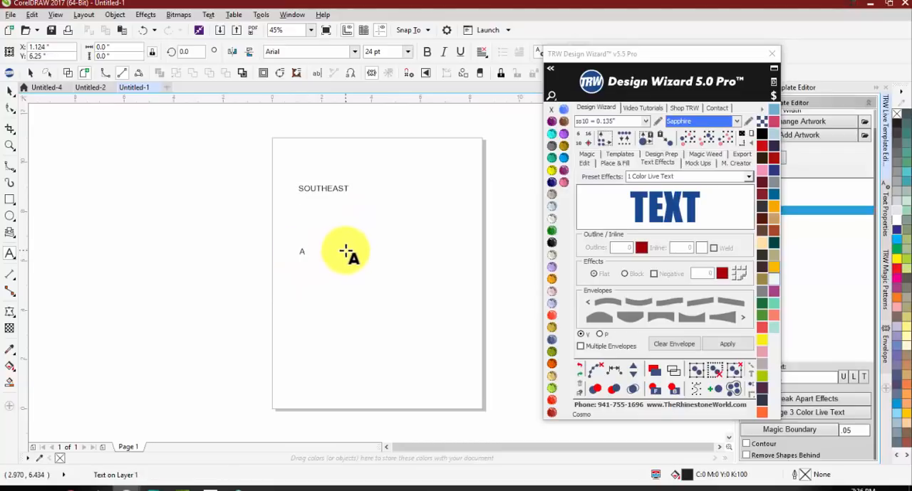
pyautogui.write('THLETICS')
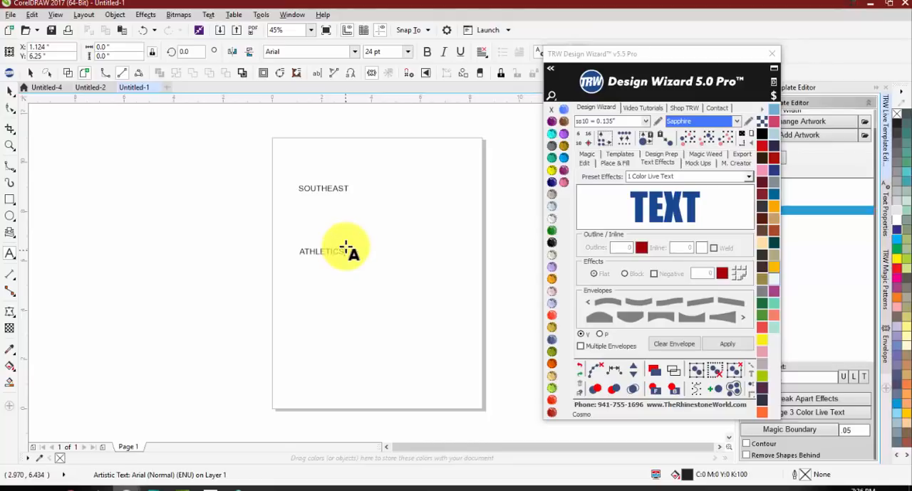
# Step: Set both the SOUTHEAST and ATHLETICS text lines to the Impact font
pyautogui.click(9, 91)
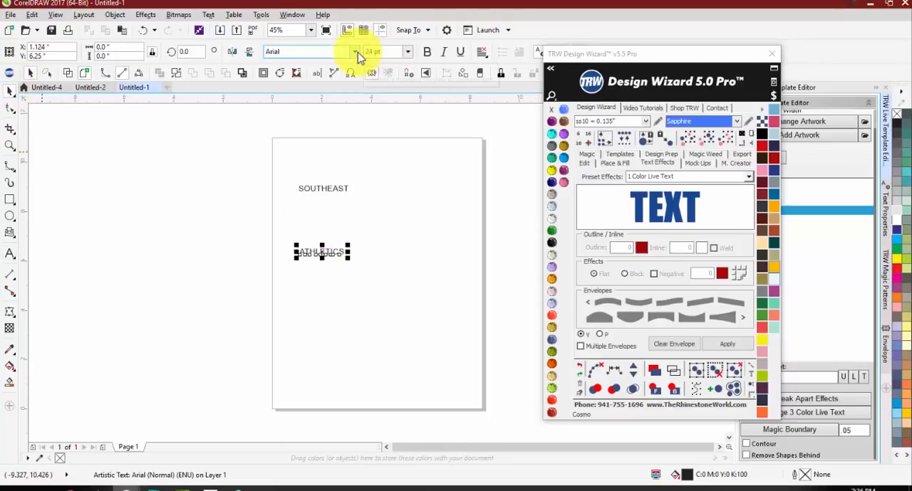
pyautogui.moveTo(283, 163); pyautogui.dragTo(395, 291)
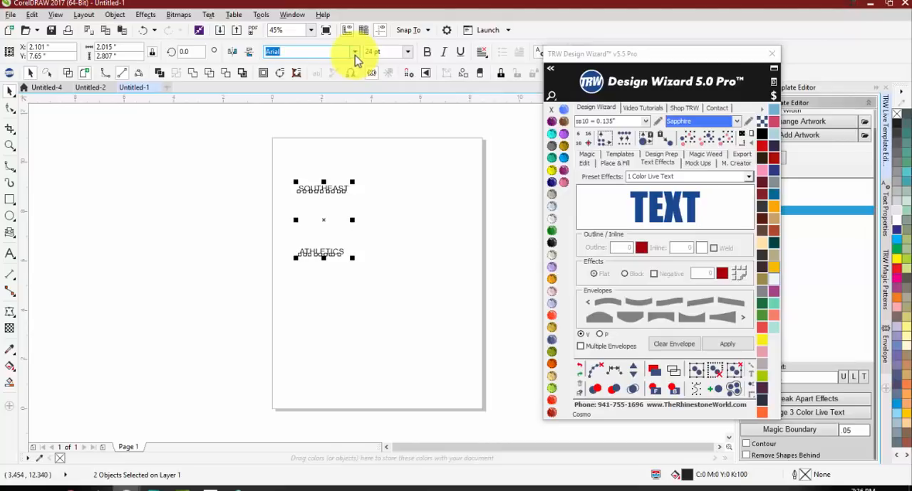
pyautogui.click(356, 54)
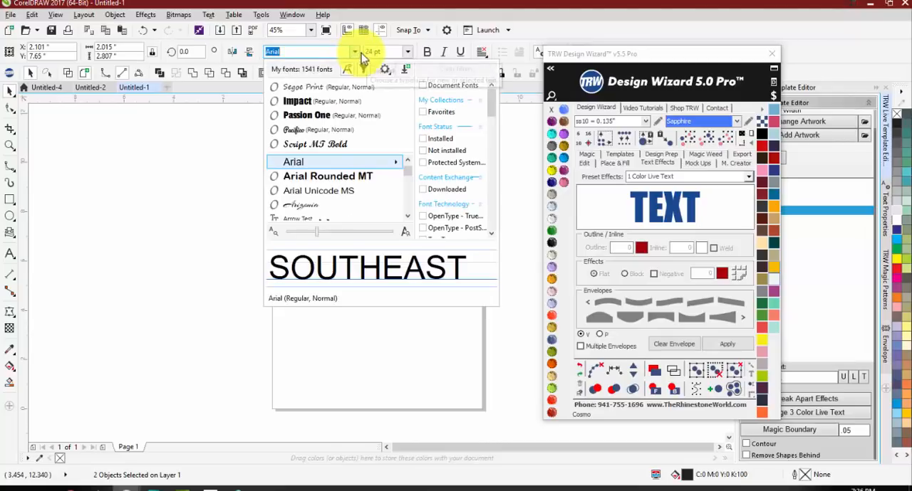
pyautogui.click(304, 101)
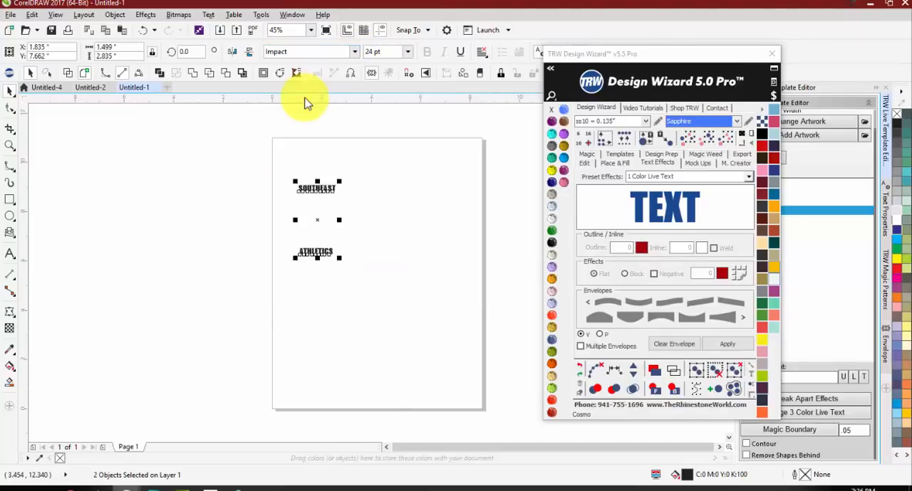
# Step: Enlarge both text lines to about 40 pt and delete them
pyautogui.click(342, 250)
pyautogui.moveTo(255, 168); pyautogui.dragTo(407, 334)
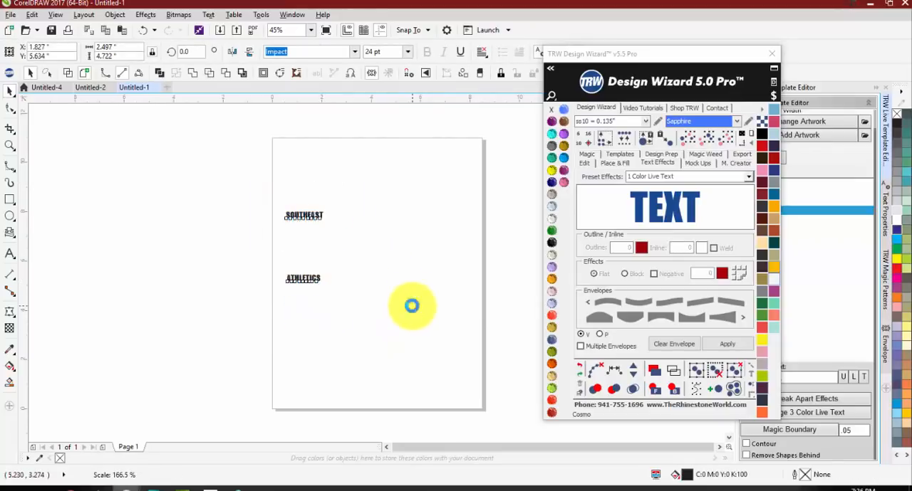
pyautogui.moveTo(394, 208); pyautogui.dragTo(181, 359)
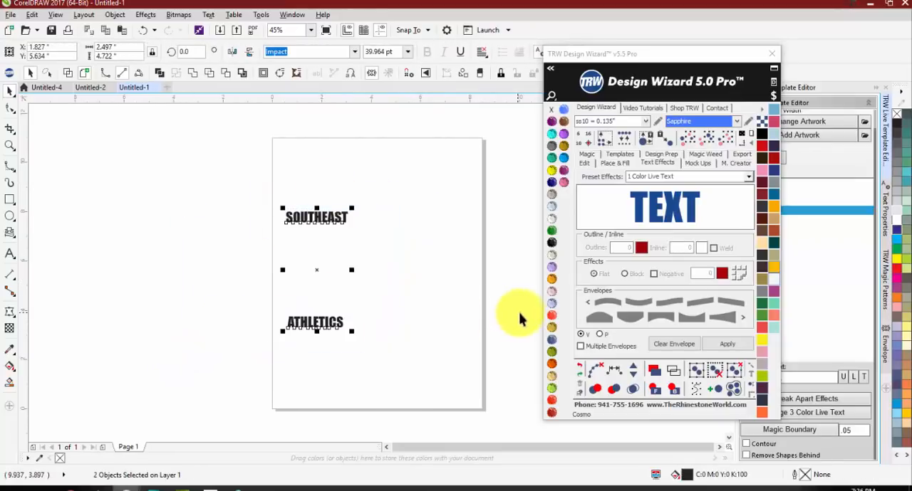
pyautogui.press('Delete')
# Step: Add 1 Color Live Text with the flat-top, arched-bottom envelope and move it to the upper part of the page
pyautogui.click(664, 321)
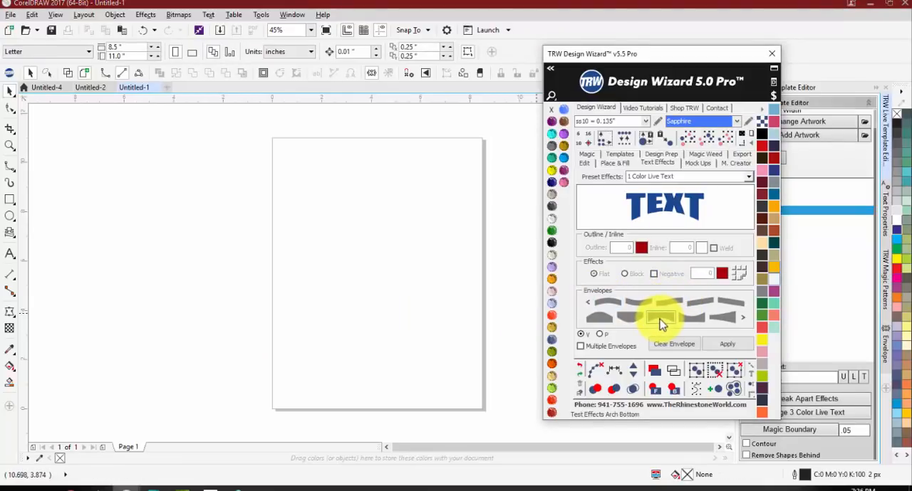
pyautogui.click(724, 344)
pyautogui.moveTo(417, 261); pyautogui.dragTo(418, 194)
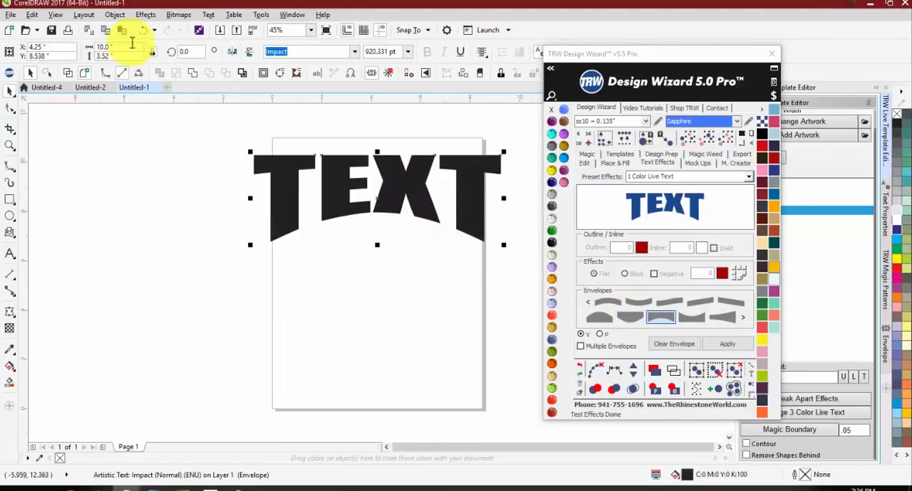
pyautogui.click(405, 311)
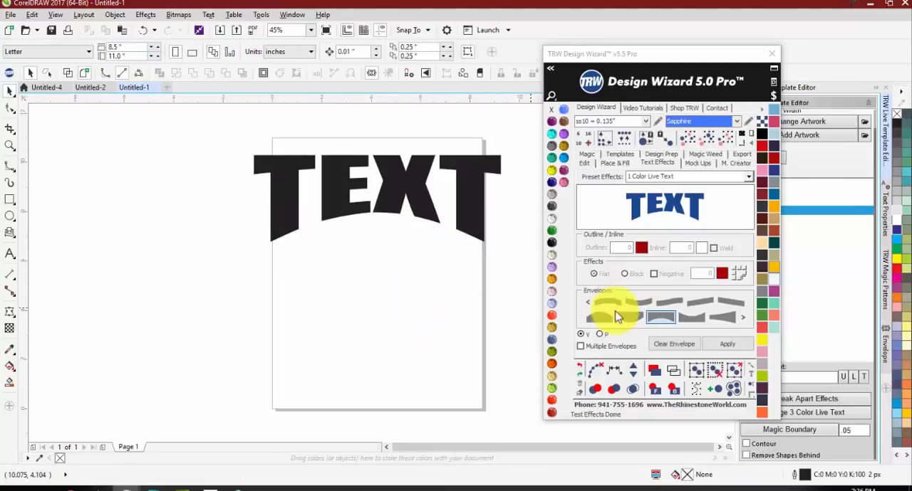
# Step: Add a second live text with the curved-top, flat-bottom envelope at the page's lower edge, and nudge the first text up to the top edge
pyautogui.click(692, 319)
pyautogui.click(725, 345)
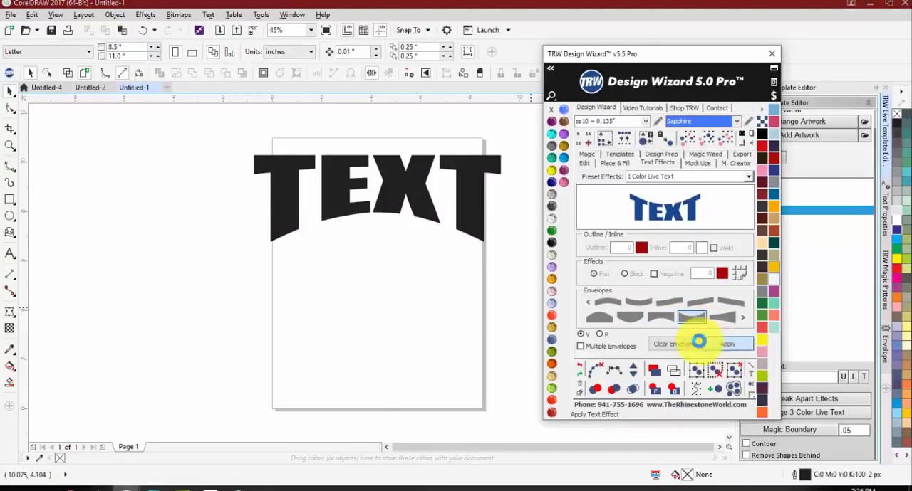
pyautogui.moveTo(394, 299); pyautogui.dragTo(394, 393)
pyautogui.moveTo(377, 197); pyautogui.dragTo(382, 186)
pyautogui.click(79, 257)
# Step: Change the upper enveloped text to SOUTHEAST
pyautogui.click(9, 253)
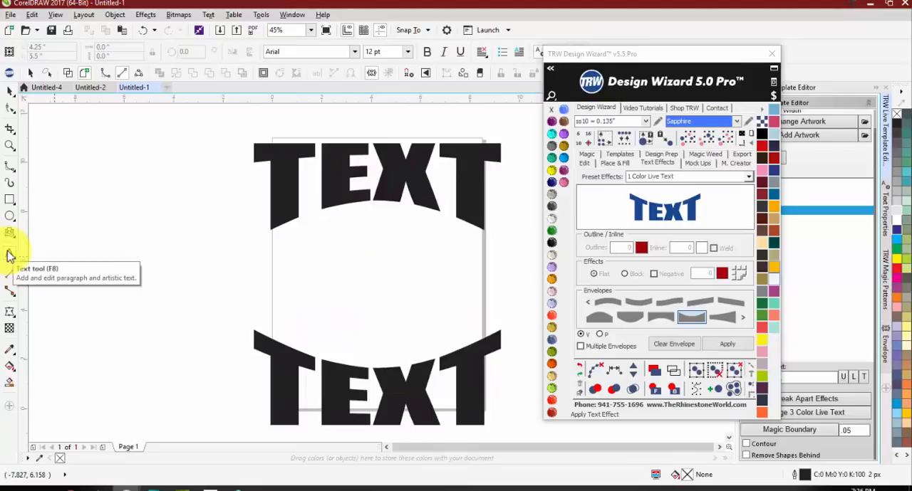
pyautogui.click(282, 180)
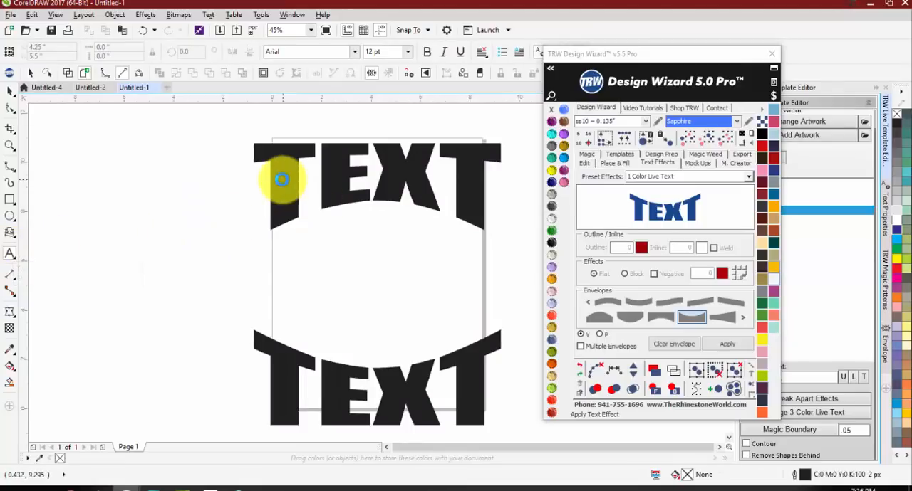
pyautogui.hotkey('ctrl', 'shift', 't')
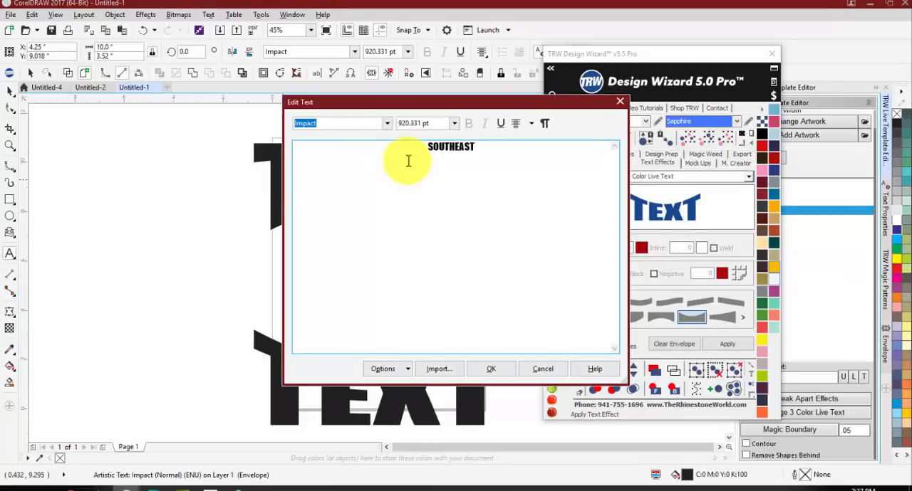
pyautogui.click(491, 369)
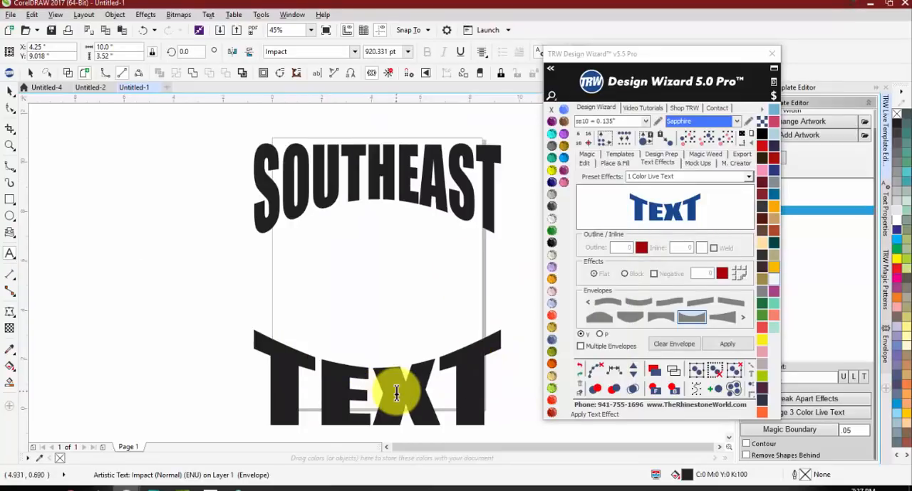
# Step: Change the lower enveloped text to ATHLETICS
pyautogui.hotkey('ctrl', 'shift', 't')
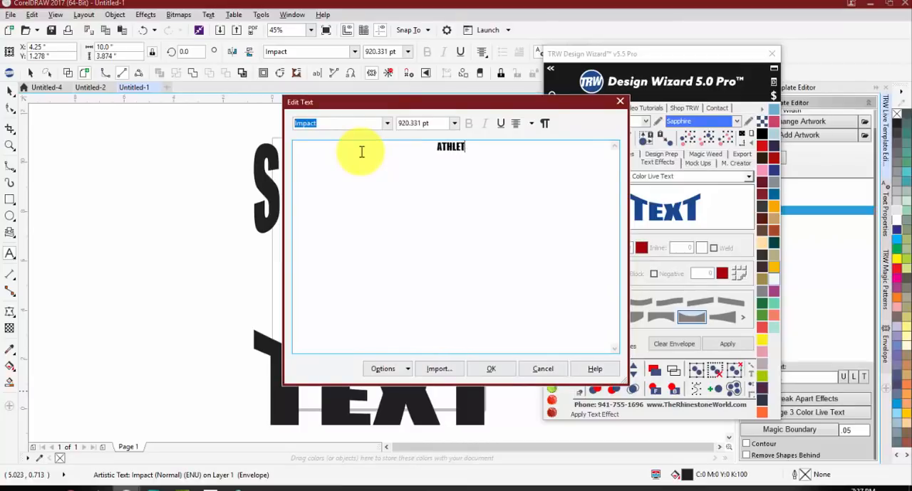
pyautogui.write('ATHLETICS')
pyautogui.click(498, 369)
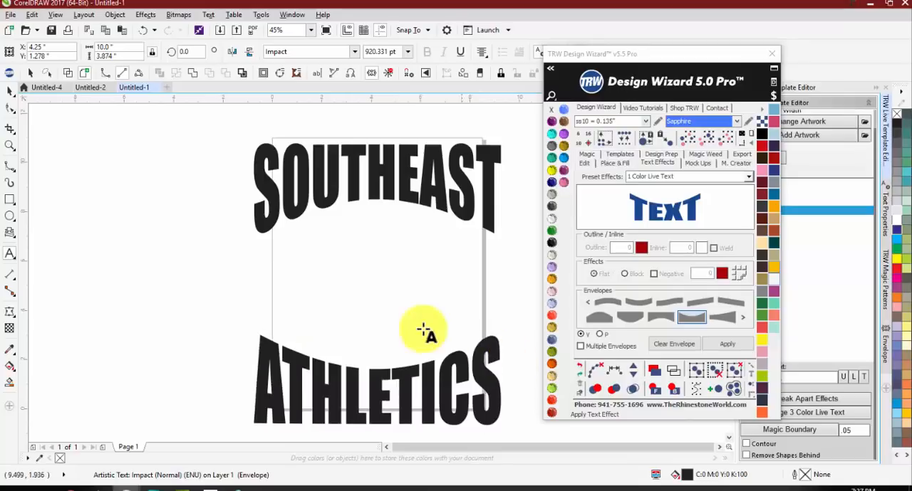
# Step: Colour both the SOUTHEAST and ATHLETICS texts Jet Black
pyautogui.click(10, 91)
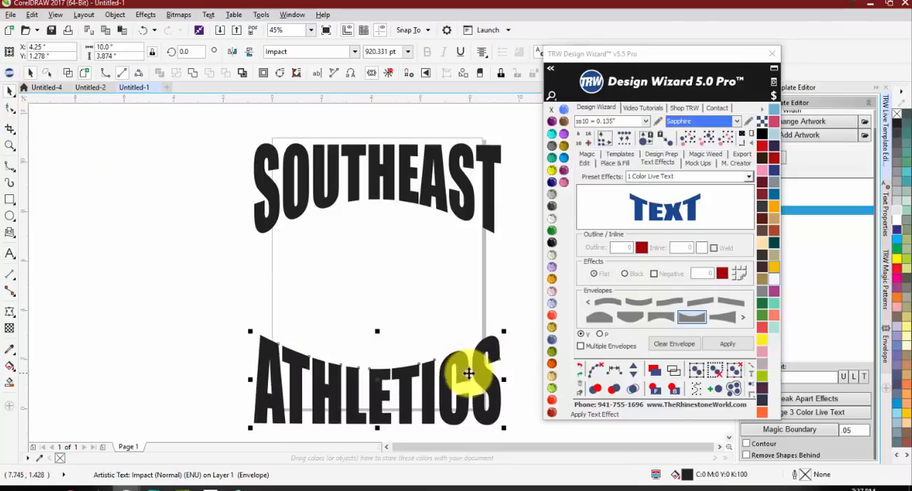
pyautogui.keyDown('shift'); pyautogui.click(427, 201); pyautogui.keyUp('shift')
pyautogui.click(551, 206)
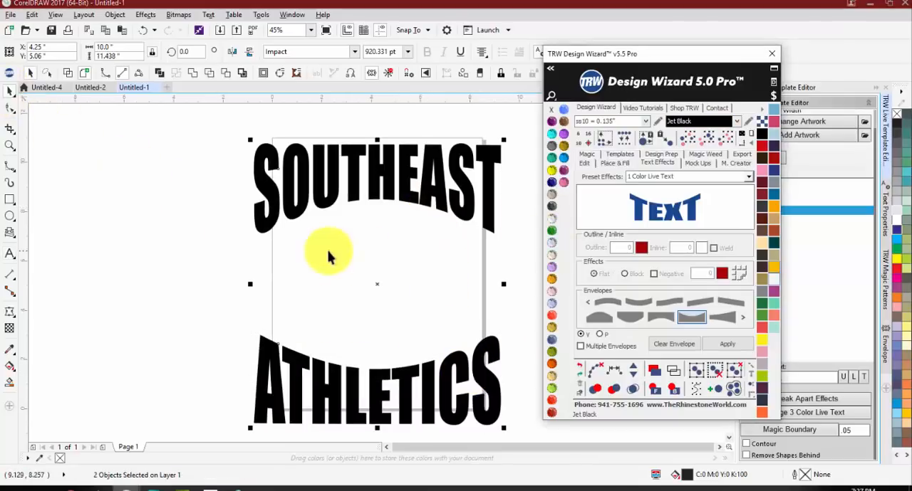
pyautogui.scroll(-2, 179, 224)
pyautogui.click(250, 234)
pyautogui.scroll(2, 276, 242)
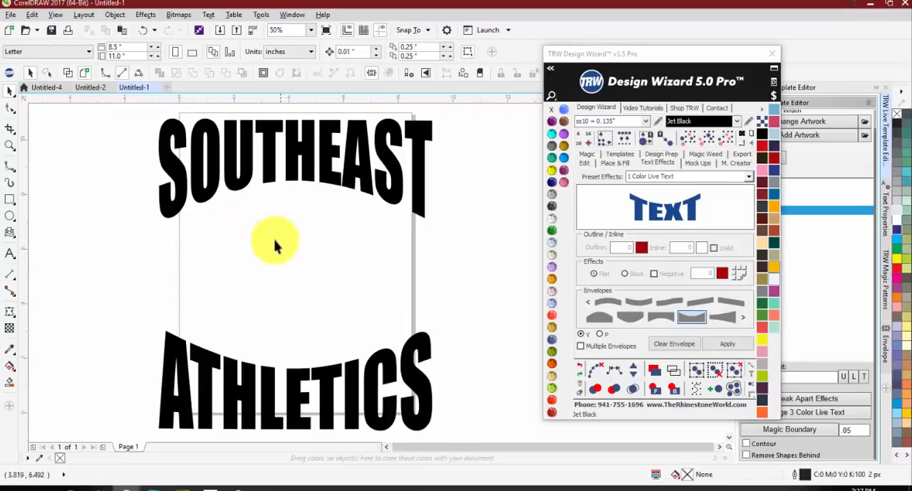
# Step: Add the letter S as text between the two enveloped words and enlarge it to about 2.7 by 3.6 inches
pyautogui.click(9, 255)
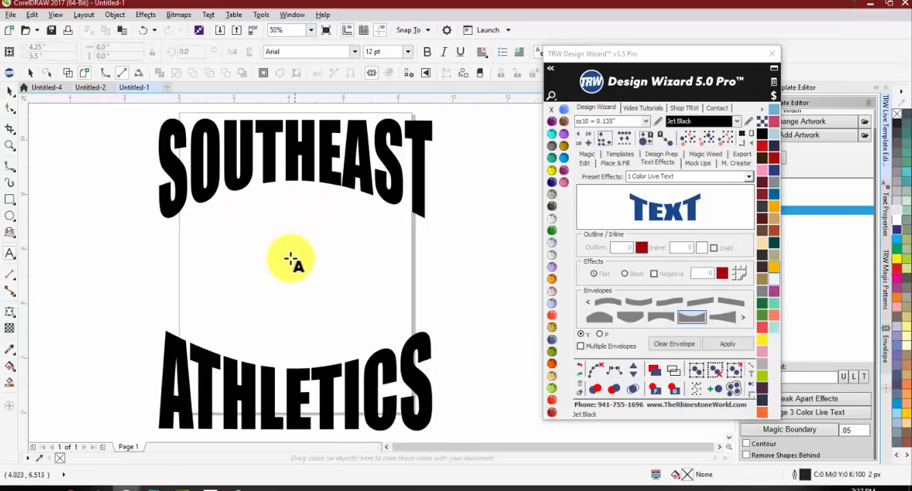
pyautogui.click(288, 257)
pyautogui.write('S')
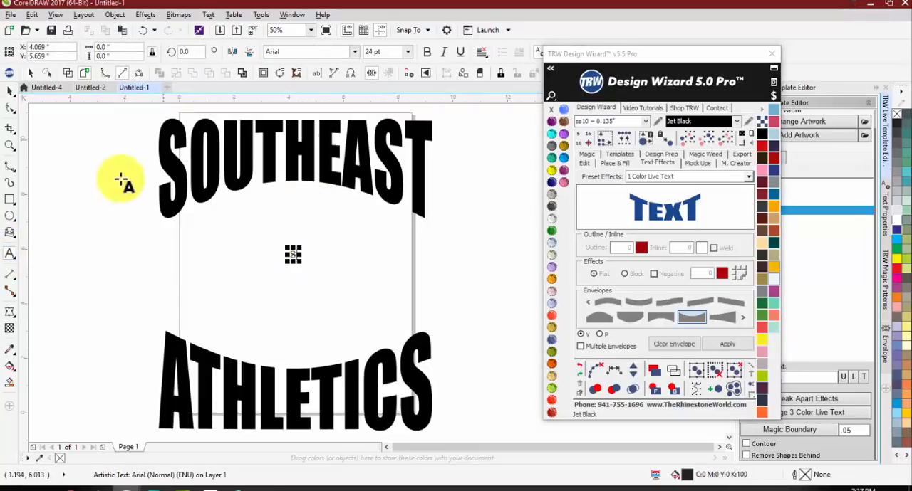
pyautogui.click(10, 94)
pyautogui.moveTo(297, 261)
pyautogui.mouseDown()
pyautogui.moveTo(338, 306)
pyautogui.moveTo(299, 252)
pyautogui.mouseUp()
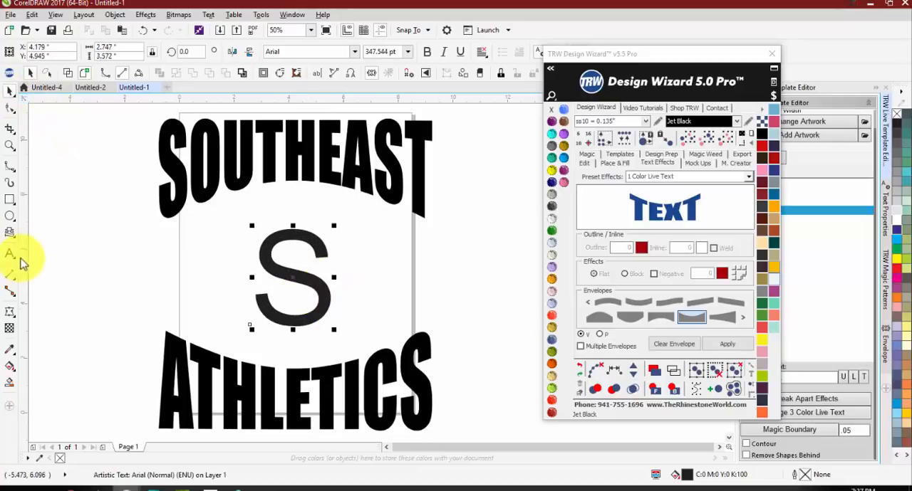
# Step: Change the upper enveloped text from SOUTHEAST to SEMINOLES
pyautogui.click(10, 254)
pyautogui.click(169, 159)
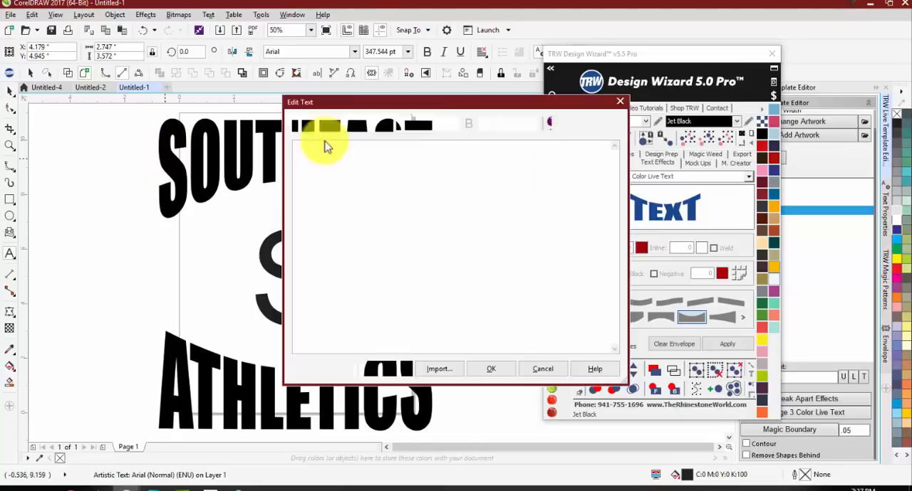
pyautogui.moveTo(513, 149); pyautogui.dragTo(217, 139)
pyautogui.write('SEMINOL')
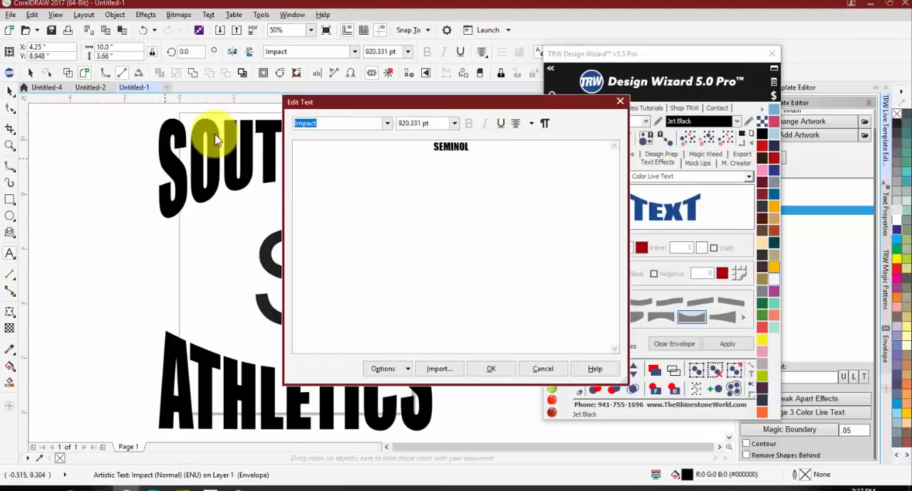
pyautogui.write('ES')
pyautogui.click(479, 369)
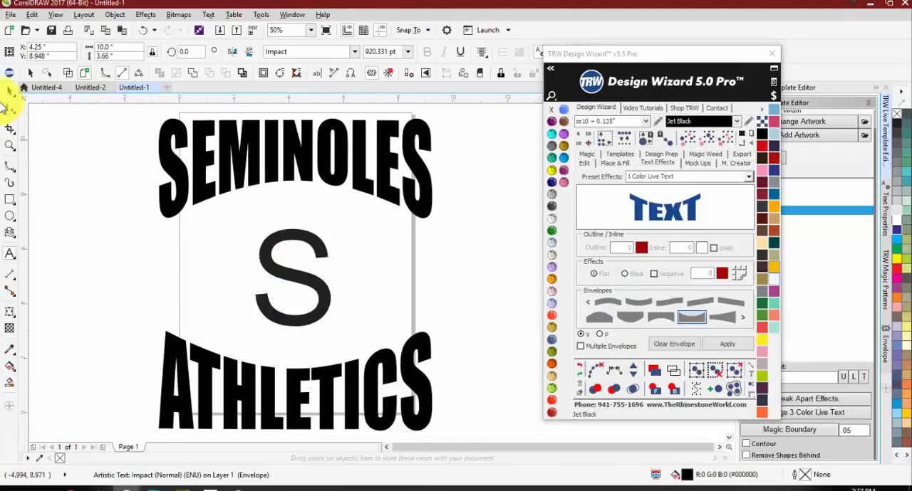
# Step: Find the TRW Sport Block font, apply it to the S, and enlarge the letter to about 4 by 5.6 inches
pyautogui.click(303, 281)
pyautogui.click(550, 70)
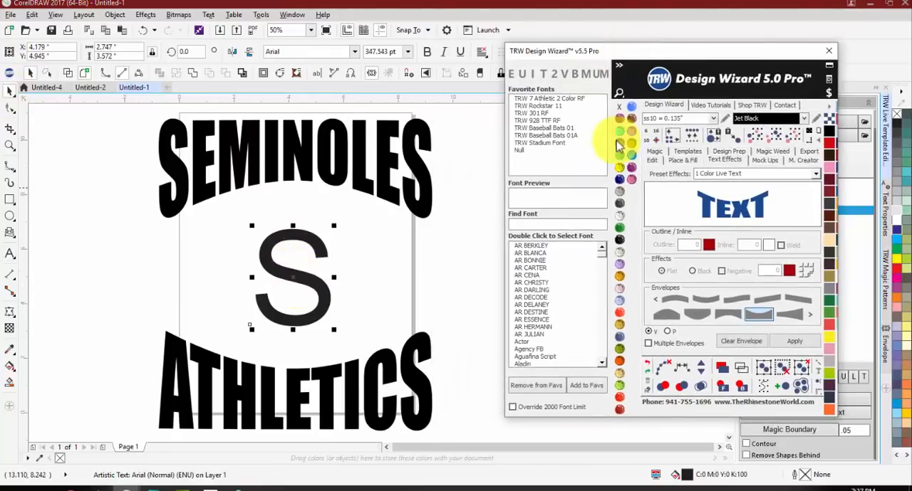
pyautogui.click(577, 226)
pyautogui.write('TRW')
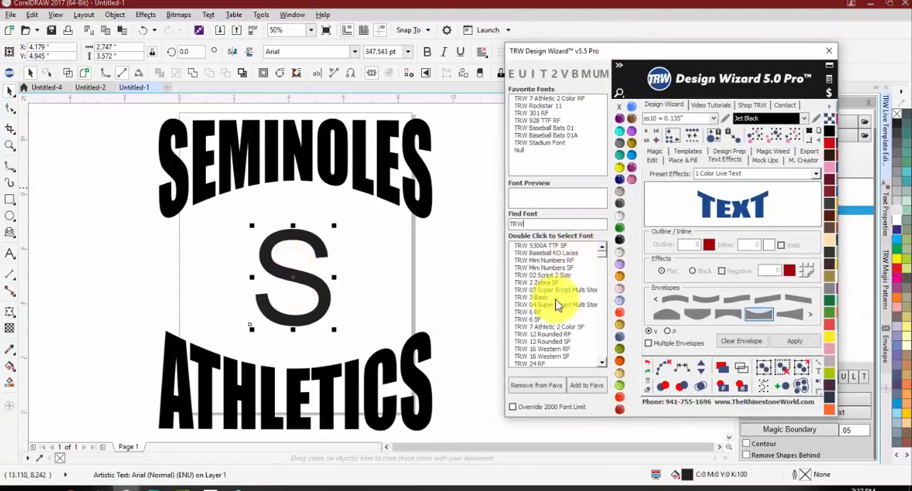
pyautogui.write(' SPO')
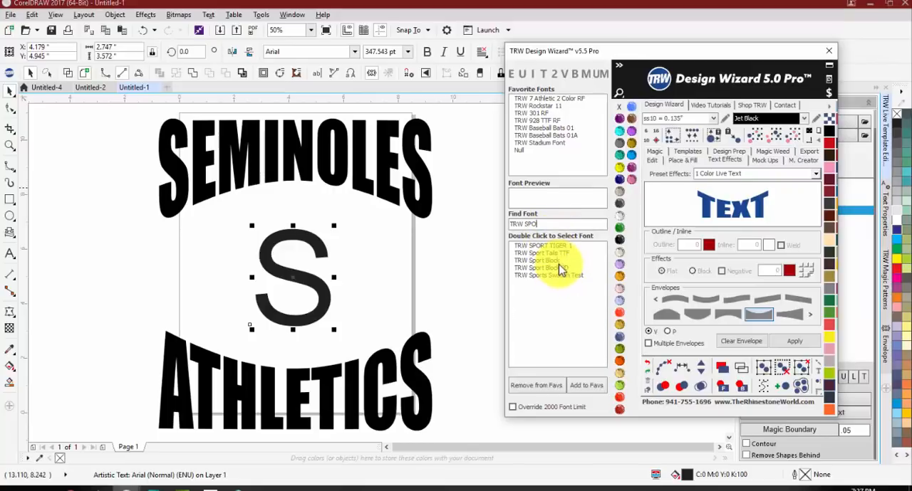
pyautogui.doubleClick(554, 260)
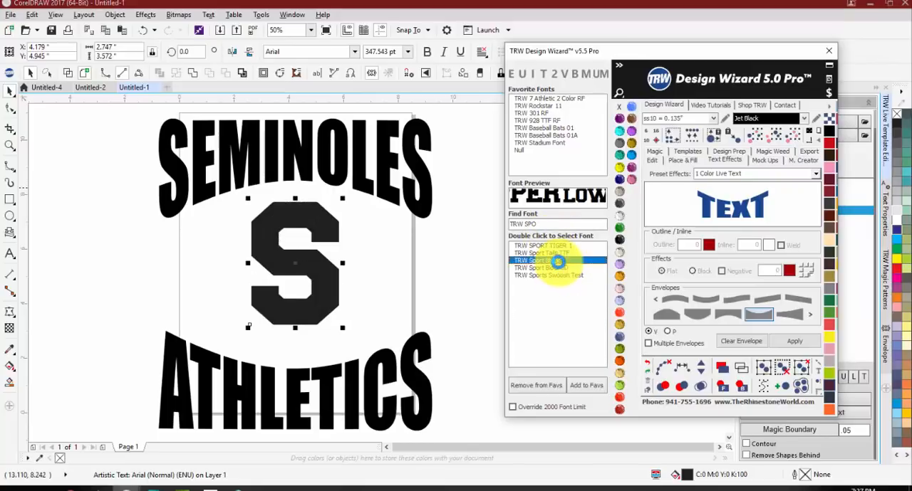
pyautogui.moveTo(345, 332); pyautogui.dragTo(354, 342)
pyautogui.moveTo(334, 275)
pyautogui.mouseDown()
pyautogui.moveTo(333, 287)
pyautogui.moveTo(333, 278)
pyautogui.mouseUp()
# Step: Group the SEMINOLES and ATHLETICS texts, and centre both the group and the S on the page
pyautogui.click(280, 152)
pyautogui.click(274, 153)
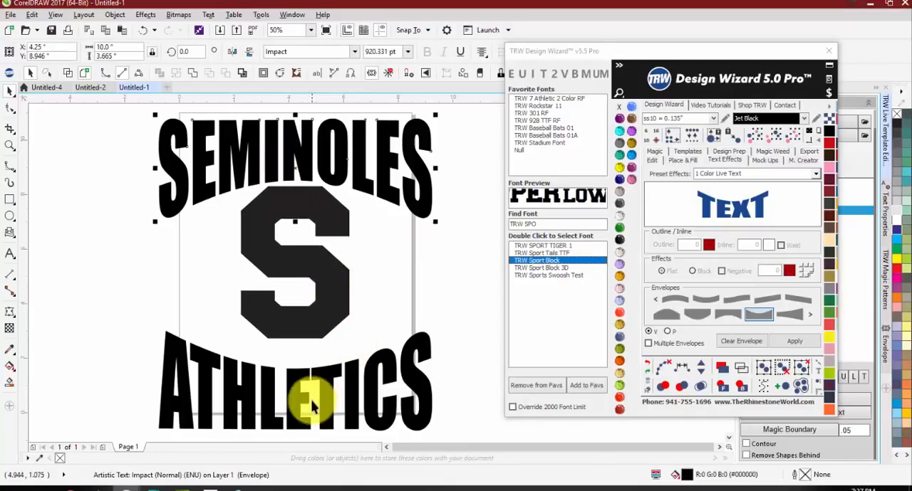
pyautogui.keyDown('shift'); pyautogui.click(306, 396); pyautogui.keyUp('shift')
pyautogui.hotkey('ctrl', 'g')
pyautogui.moveTo(303, 393); pyautogui.dragTo(304, 381)
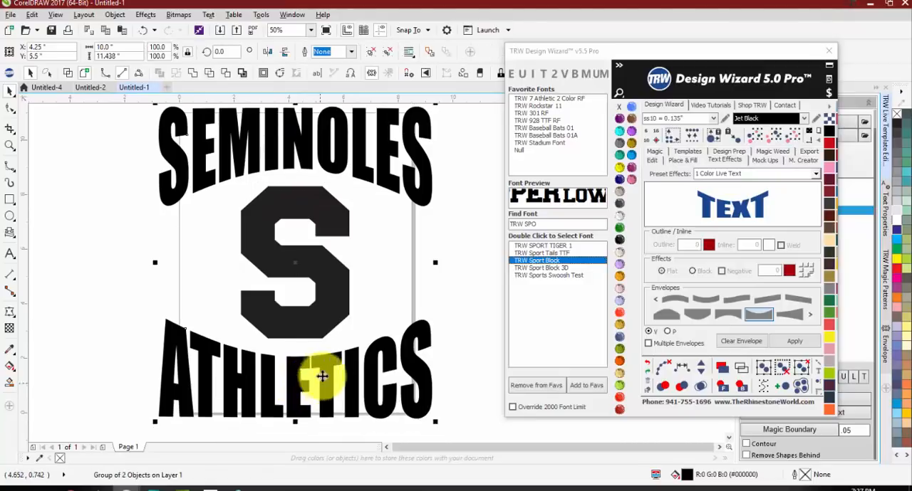
pyautogui.click(368, 276)
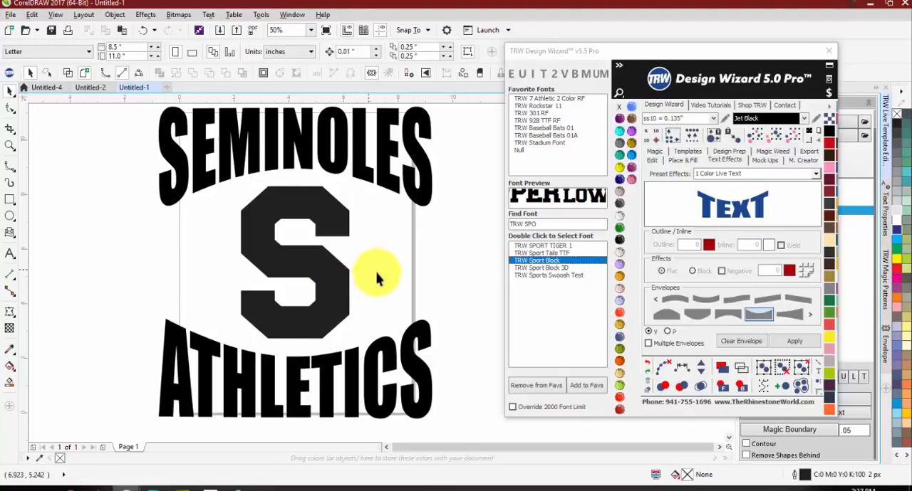
# Step: Scale the whole design proportionally to a width of 8.5 inches
pyautogui.scroll(-2, 279, 292)
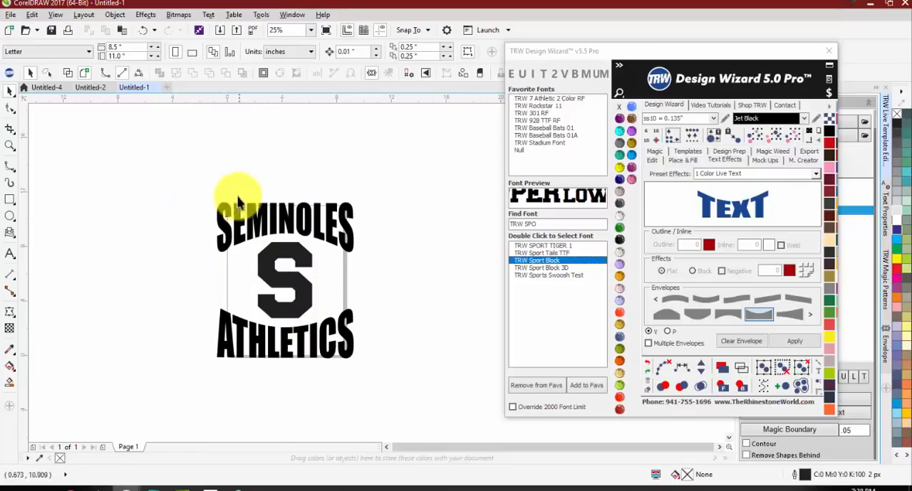
pyautogui.scroll(1, 326, 288)
pyautogui.scroll(-1, 89, 139)
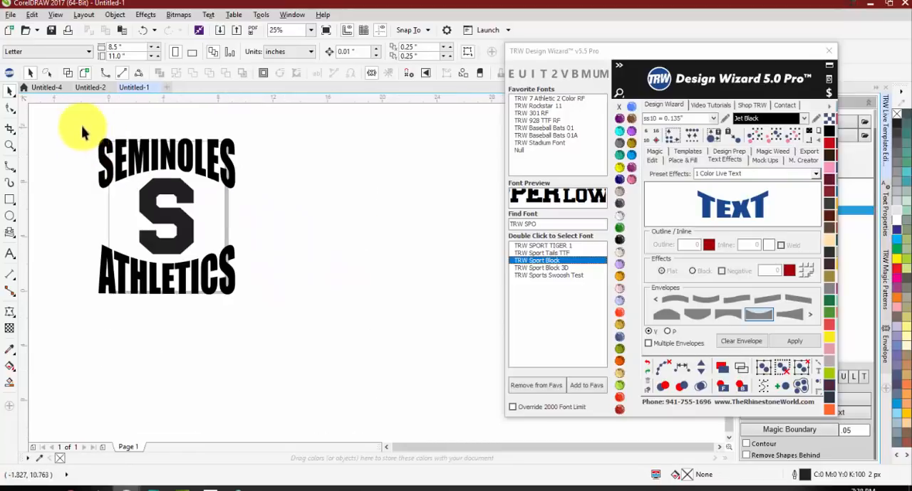
pyautogui.moveTo(82, 132); pyautogui.dragTo(324, 362)
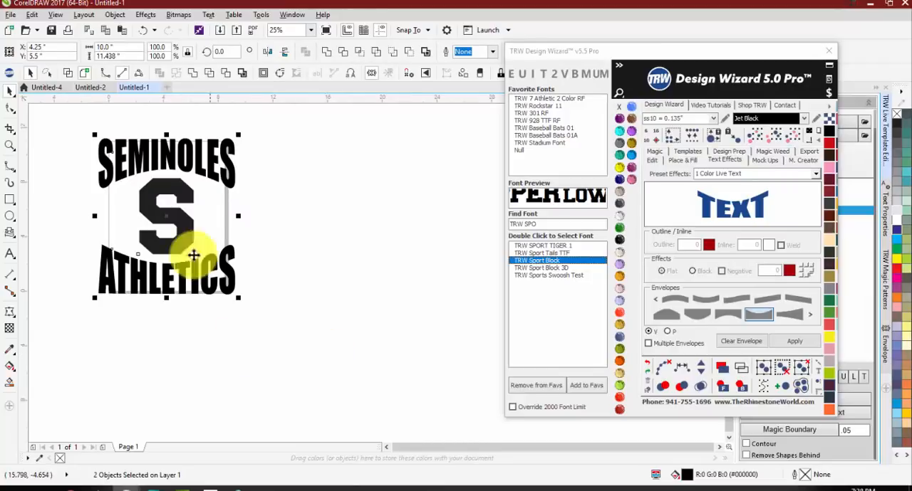
pyautogui.click(107, 46)
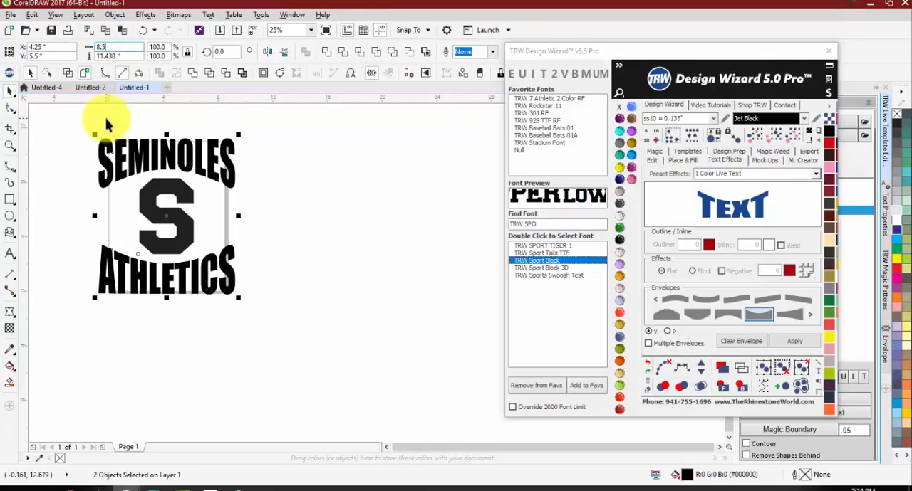
pyautogui.press('Return')
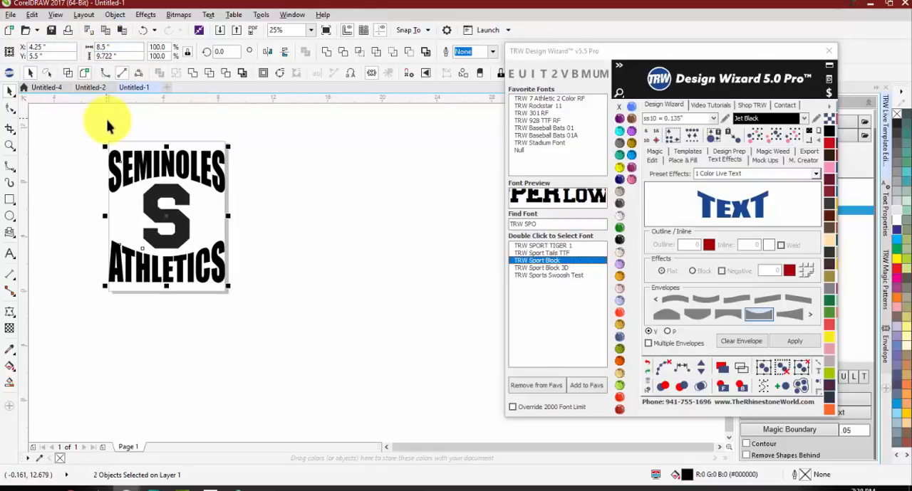
pyautogui.click(53, 193)
# Step: Draw matching rectangles about 0.77 inches tall on both sides of the S, group them, and centre them on the page
pyautogui.scroll(3, 106, 224)
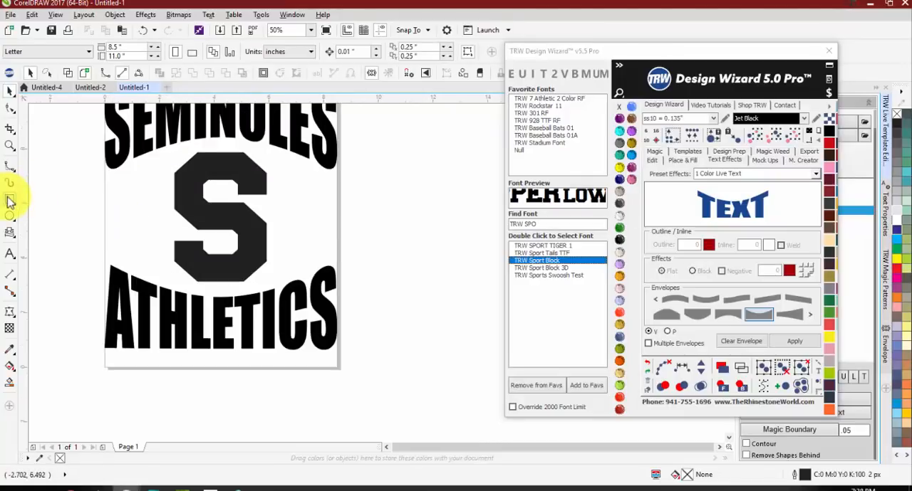
pyautogui.click(10, 201)
pyautogui.moveTo(105, 195); pyautogui.dragTo(285, 221)
pyautogui.scroll(3, 147, 209)
pyautogui.scroll(-3, 116, 203)
pyautogui.keyDown('shift'); pyautogui.click(122, 204); pyautogui.keyUp('shift')
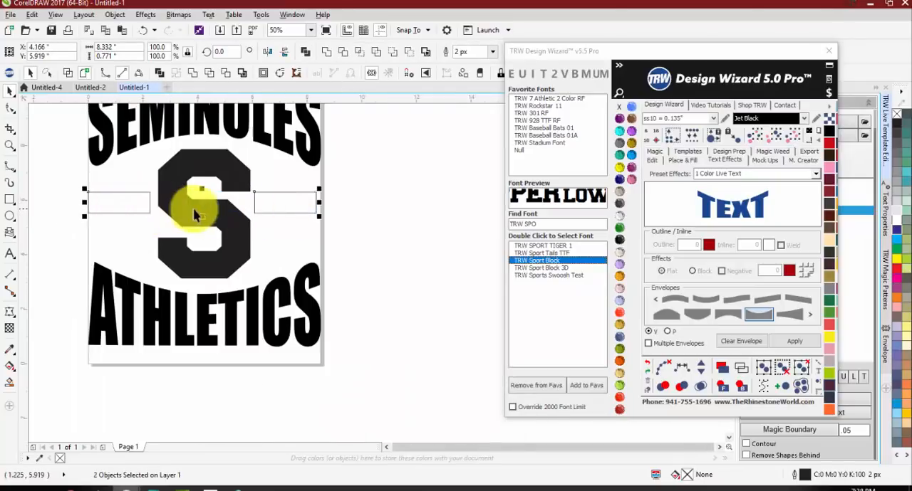
pyautogui.hotkey('ctrl', 'g')
pyautogui.press('p')
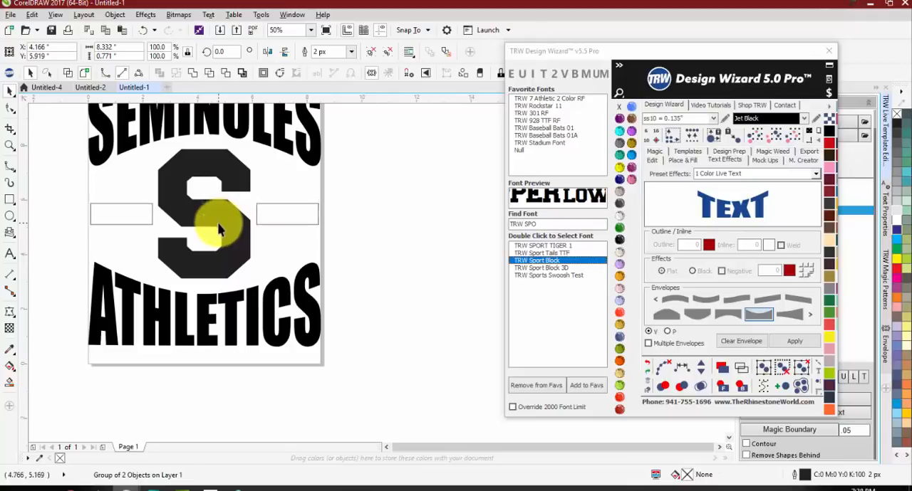
pyautogui.click(260, 242)
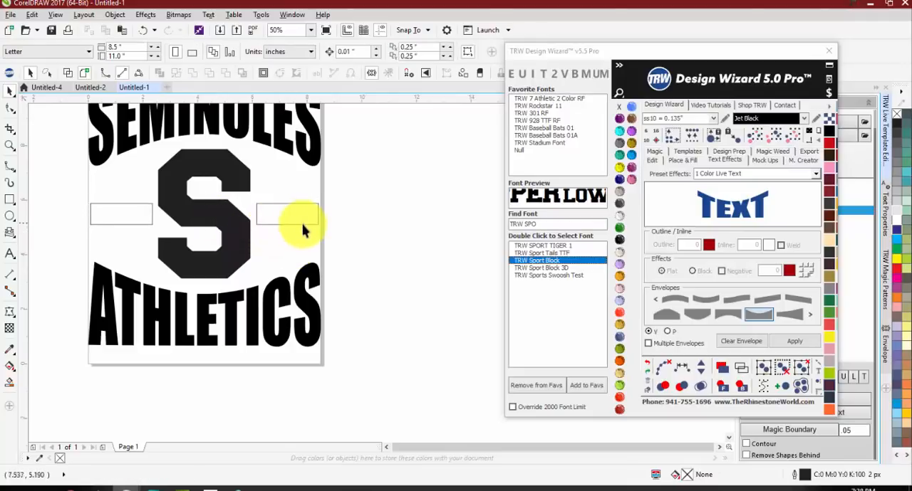
# Step: Fill the two side bars and the S with Jet Black
pyautogui.click(285, 224)
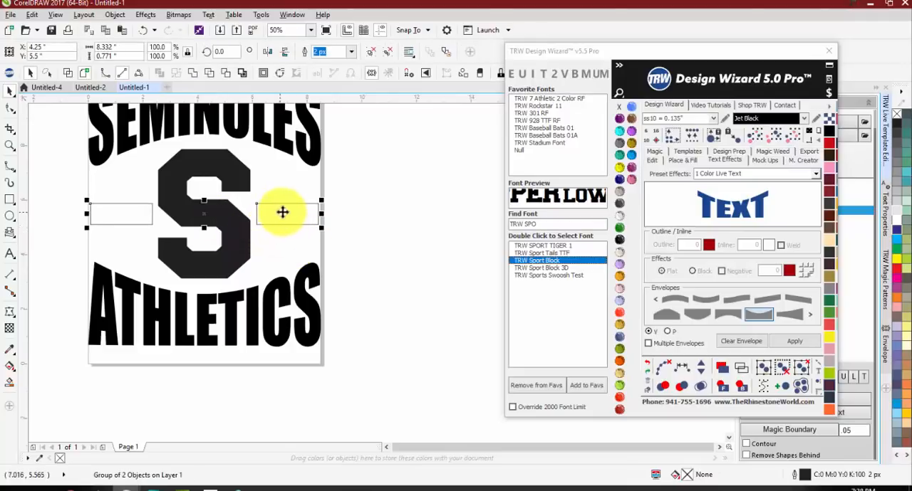
pyautogui.click(619, 239)
pyautogui.click(179, 198)
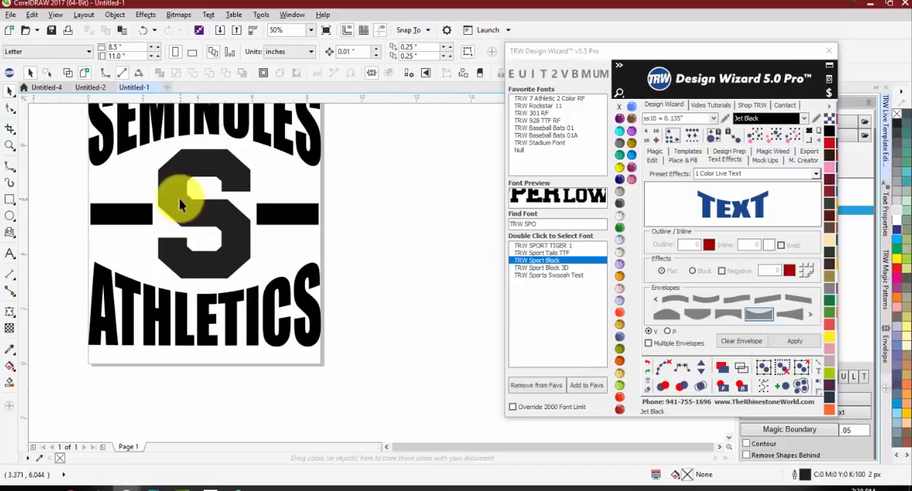
pyautogui.click(619, 239)
pyautogui.click(299, 218)
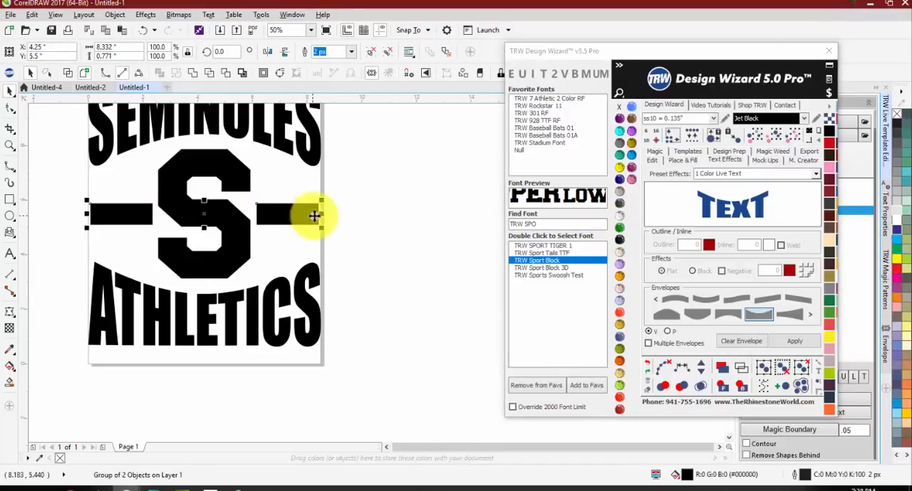
# Step: Shrink the S slightly about its centre to about 3.26 by 4.58 inches
pyautogui.click(354, 222)
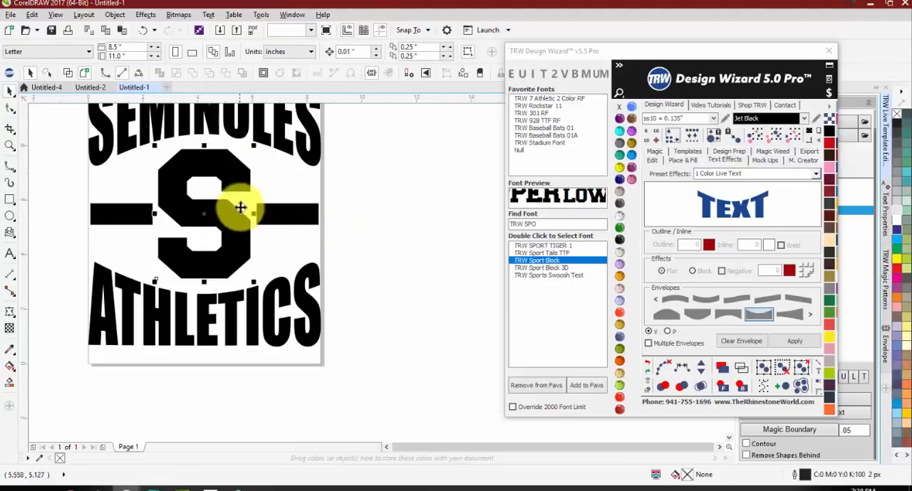
pyautogui.click(247, 146)
pyautogui.scroll(2, 247, 147)
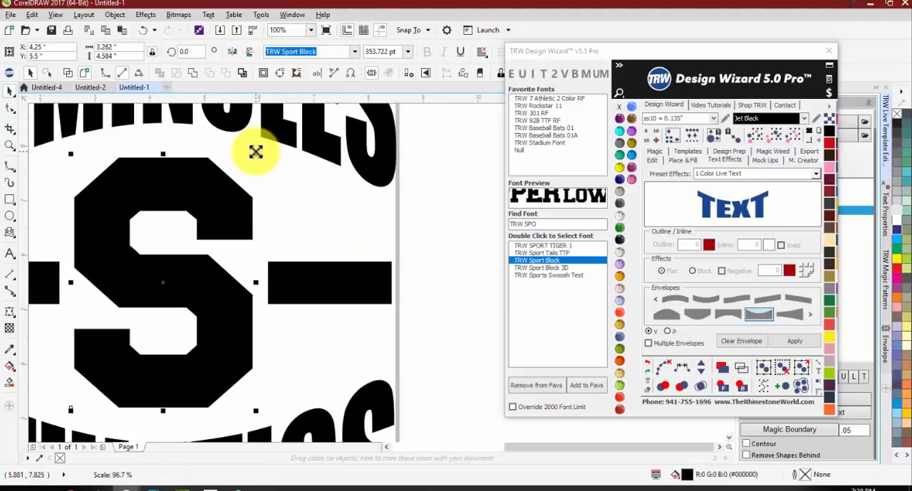
pyautogui.click(447, 200)
pyautogui.scroll(-2, 268, 228)
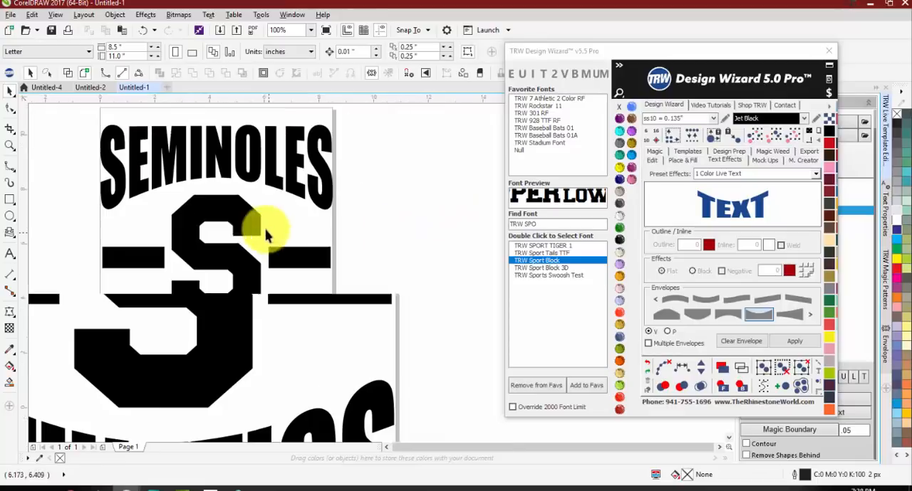
# Step: Switch to the place-and-fill stone settings for the central S and set the stone colour to Topaz
pyautogui.click(235, 214)
pyautogui.scroll(2, 244, 214)
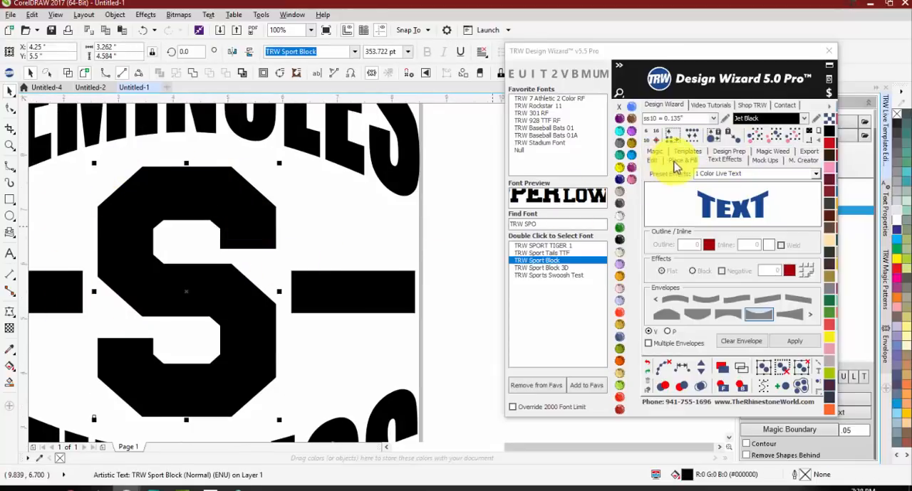
pyautogui.click(675, 161)
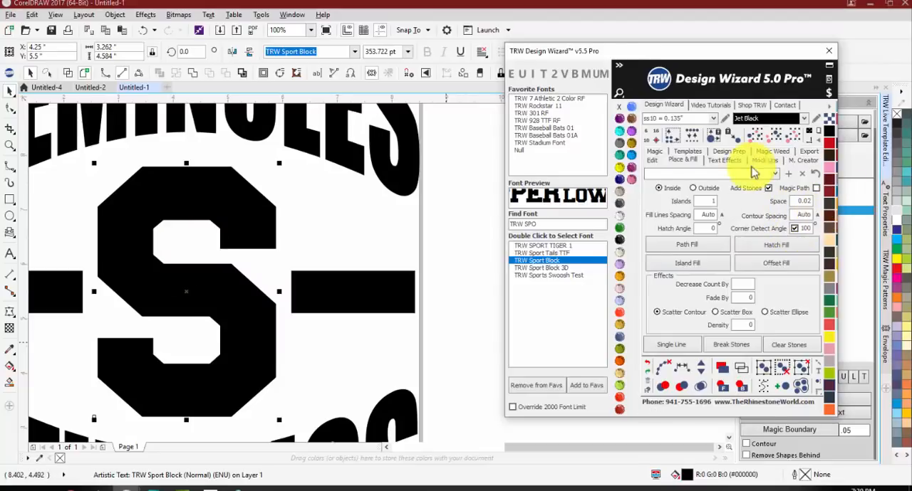
pyautogui.click(385, 240)
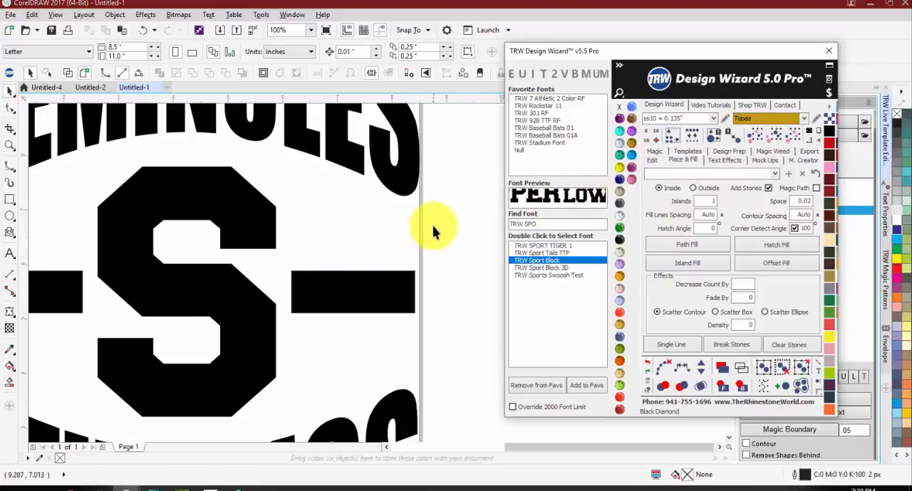
pyautogui.click(432, 228)
# Step: Try an Island Fill of Topaz ss10 stones inside the S and undo it
pyautogui.click(255, 210)
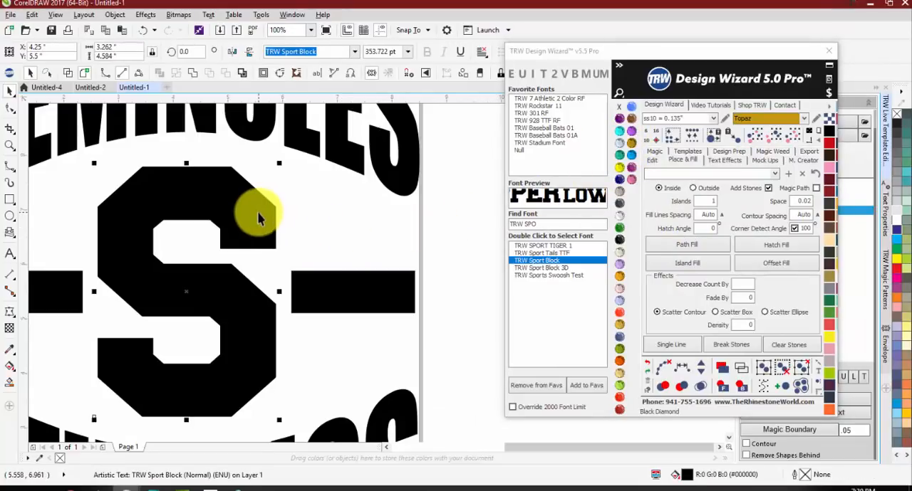
pyautogui.click(685, 265)
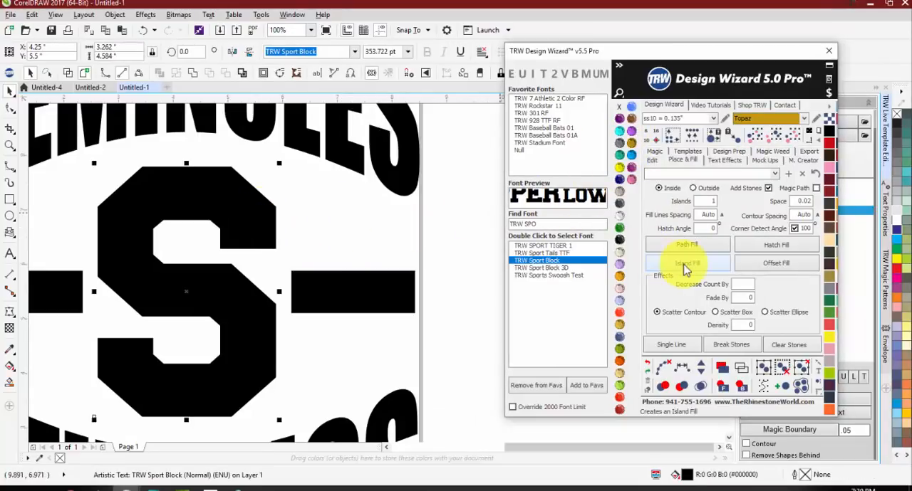
pyautogui.click(456, 229)
pyautogui.hotkey('ctrl', 'z')
# Step: Set stone placement to Outside, surround the S with an Island Fill of Topaz stones, and break the stones apart
pyautogui.click(693, 187)
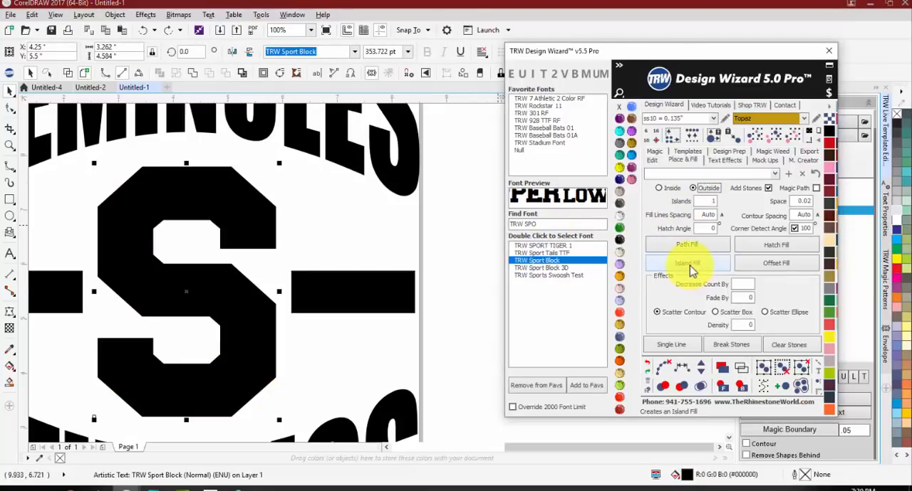
pyautogui.click(687, 263)
pyautogui.click(420, 265)
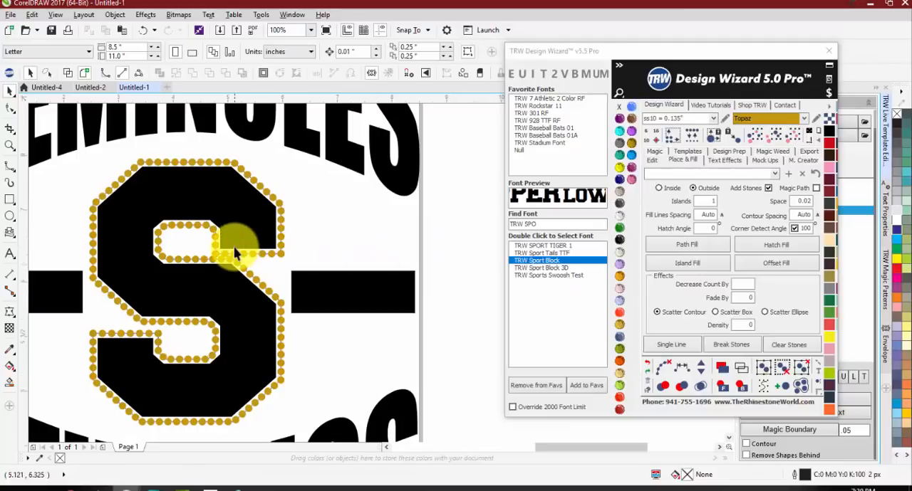
pyautogui.scroll(3, 210, 265)
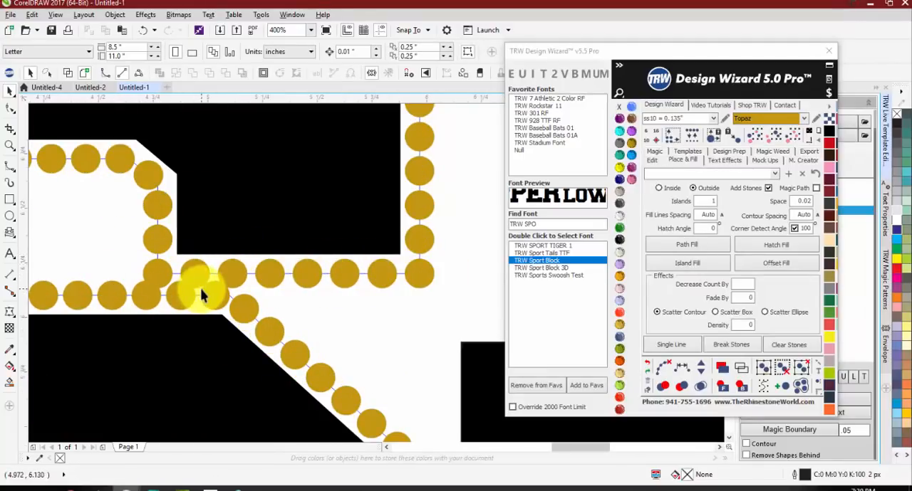
pyautogui.scroll(-4, 203, 285)
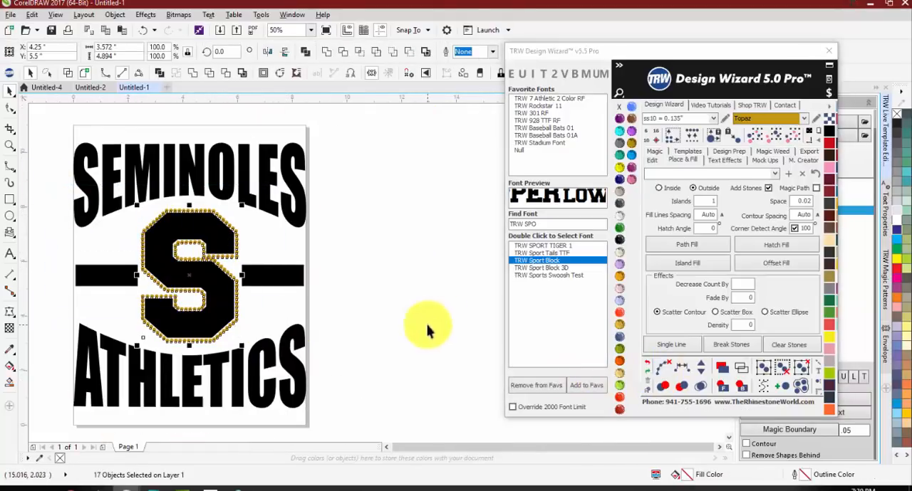
pyautogui.scroll(2, 207, 253)
pyautogui.scroll(3, 275, 295)
# Step: Merge the overlapping stones where the two rows meet in the narrow upper gap of the S
pyautogui.click(281, 305)
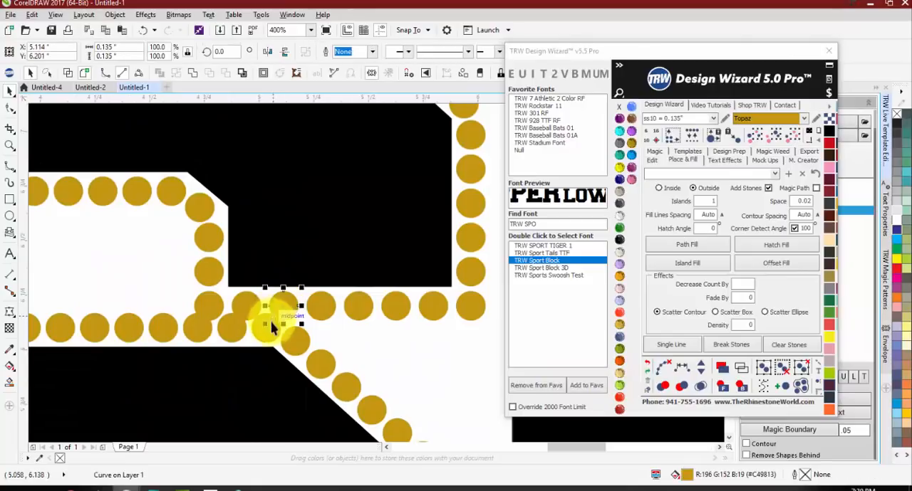
pyautogui.moveTo(149, 280); pyautogui.dragTo(303, 359)
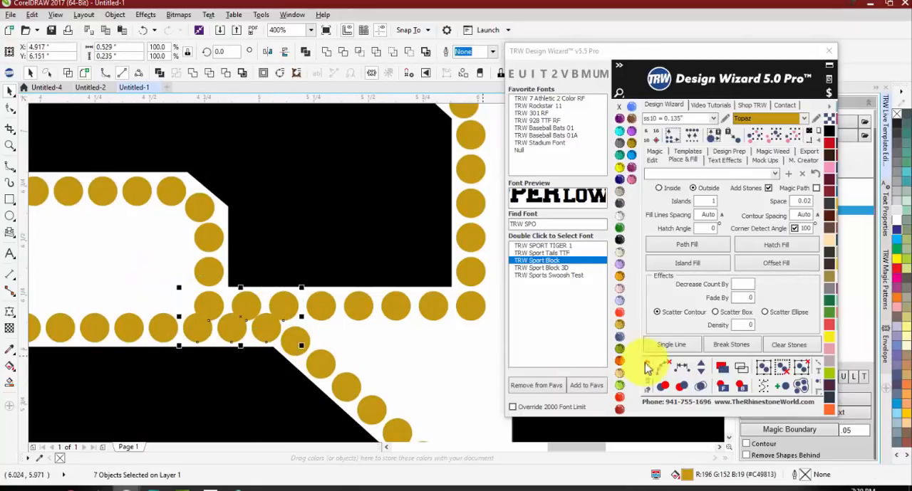
pyautogui.click(706, 395)
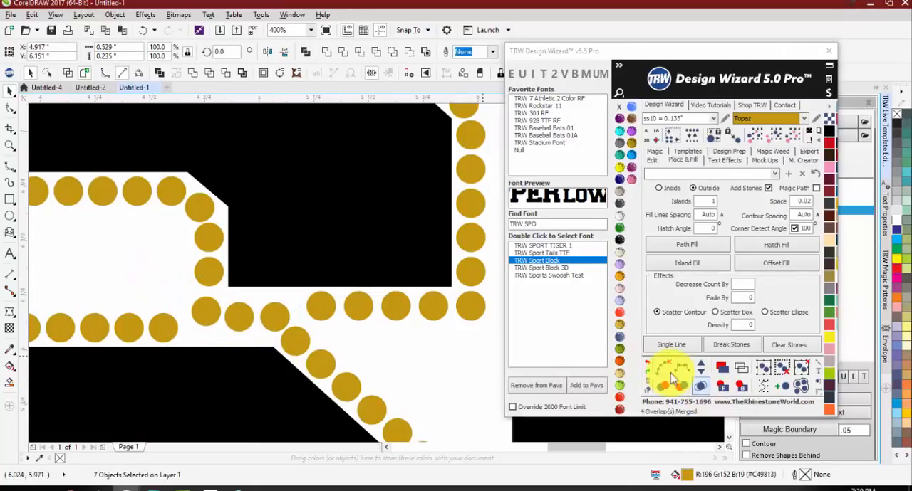
# Step: Try to reposition the merged stones individually to even out the spacing in the upper gap of the S
pyautogui.click(292, 303)
pyautogui.scroll(1, 290, 304)
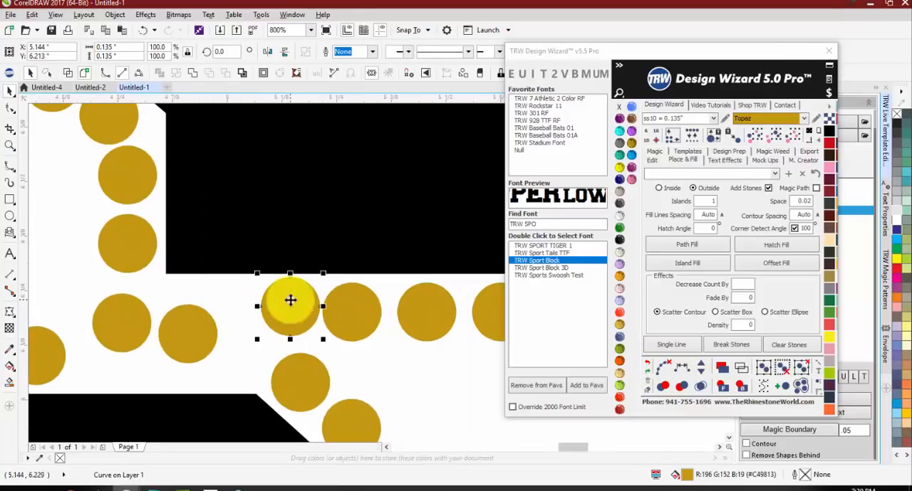
pyautogui.moveTo(189, 335); pyautogui.dragTo(233, 333)
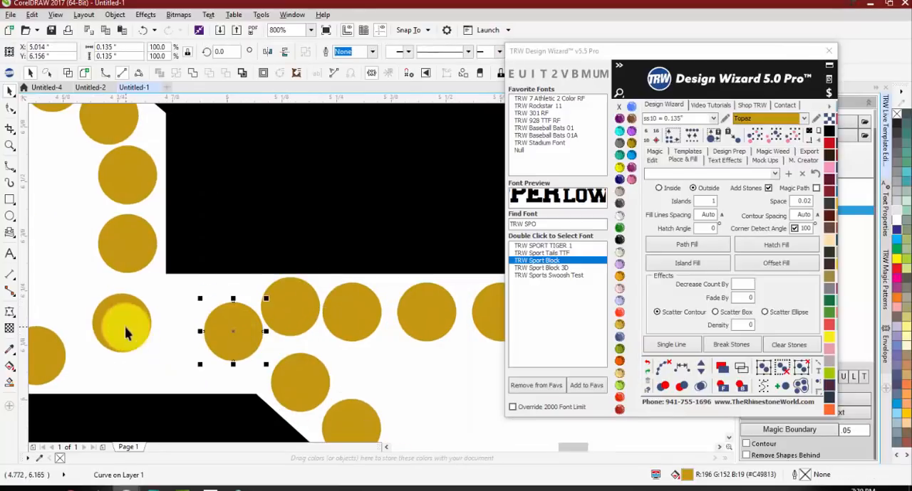
pyautogui.moveTo(125, 328); pyautogui.dragTo(102, 325)
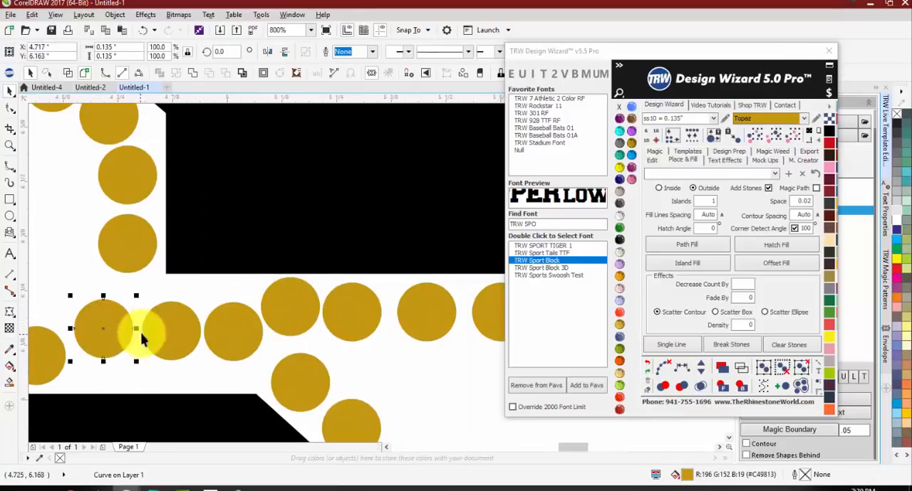
pyautogui.scroll(-2, 142, 328)
pyautogui.hotkey('ctrl', 'z')
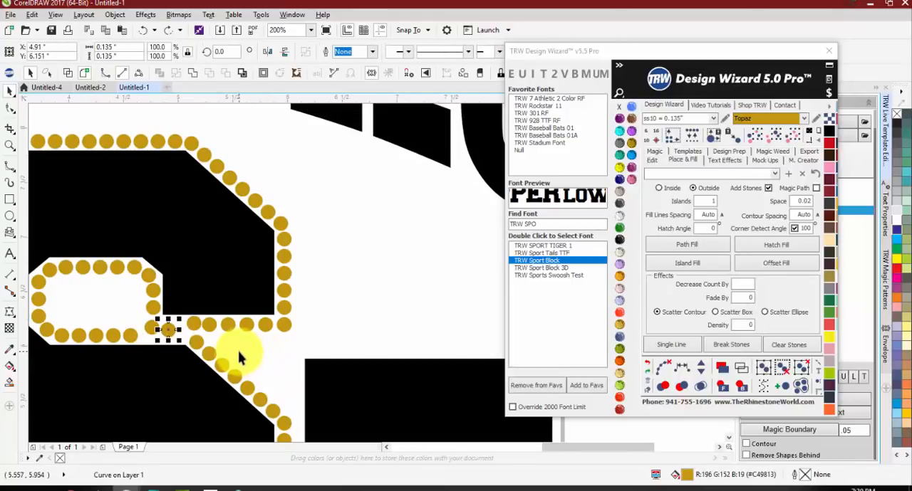
pyautogui.scroll(2, 198, 331)
pyautogui.moveTo(98, 320); pyautogui.dragTo(120, 309)
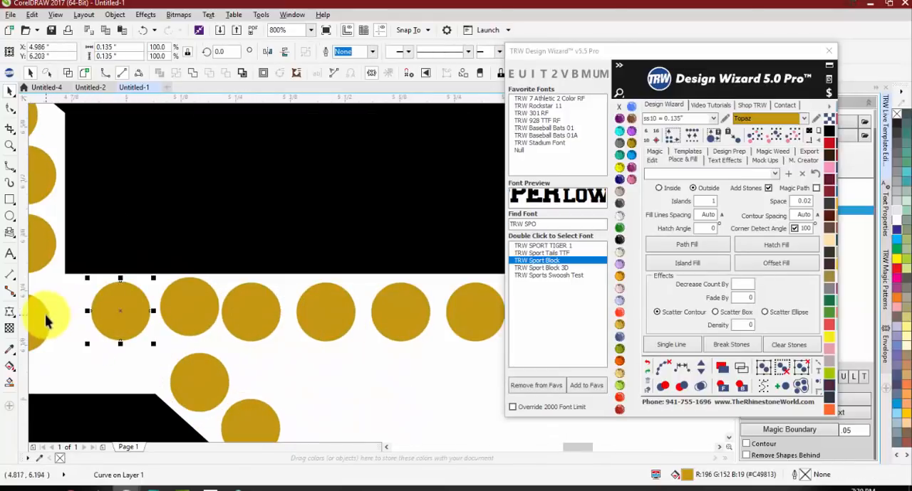
pyautogui.scroll(-1, 57, 307)
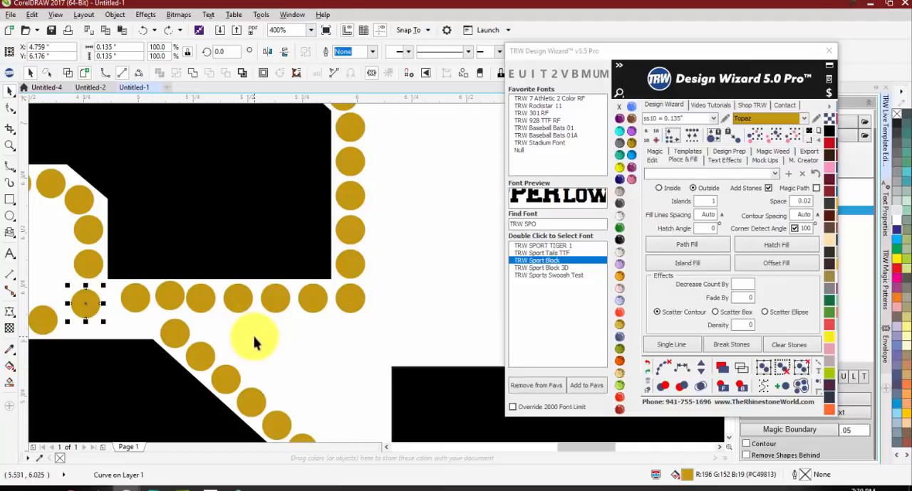
# Step: Undo the stone moves, the stone merge and the outside Island Fill around the S
pyautogui.hotkey('ctrl', 'z')
pyautogui.hotkey('ctrl', 'z')
pyautogui.hotkey('ctrl', 'z')
pyautogui.hotkey('ctrl', 'z')
pyautogui.hotkey('ctrl', 'z')
pyautogui.hotkey('ctrl', 'z')
pyautogui.scroll(-1, 294, 336)
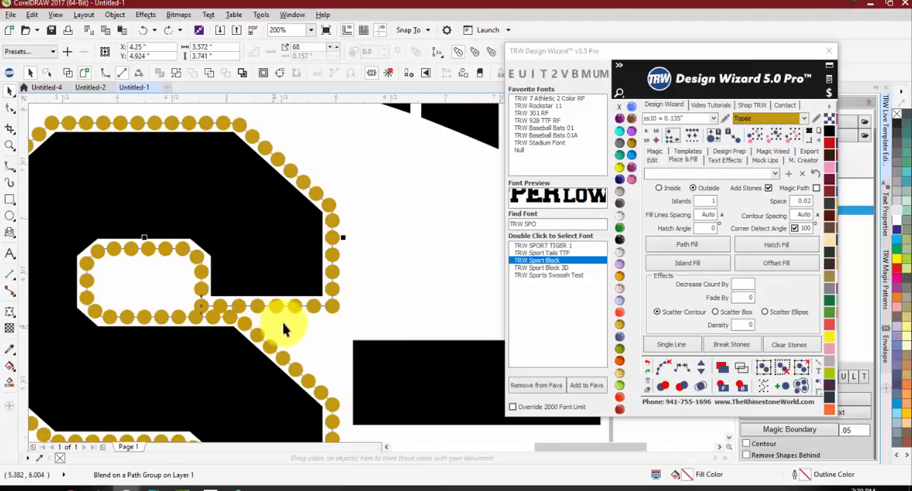
pyautogui.scroll(2, 211, 312)
pyautogui.hotkey('ctrl', 'z')
pyautogui.scroll(-2, 222, 279)
pyautogui.hotkey('ctrl', 'z')
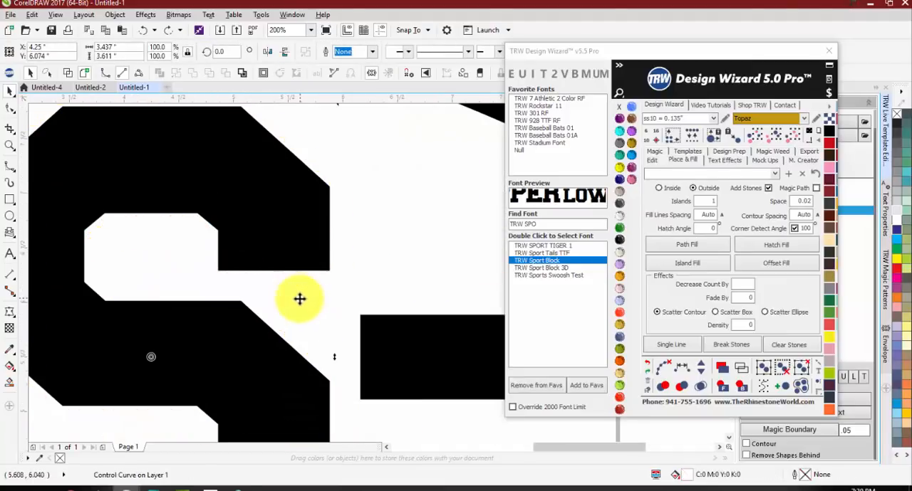
pyautogui.hotkey('ctrl', 'z')
pyautogui.scroll(-1, 299, 299)
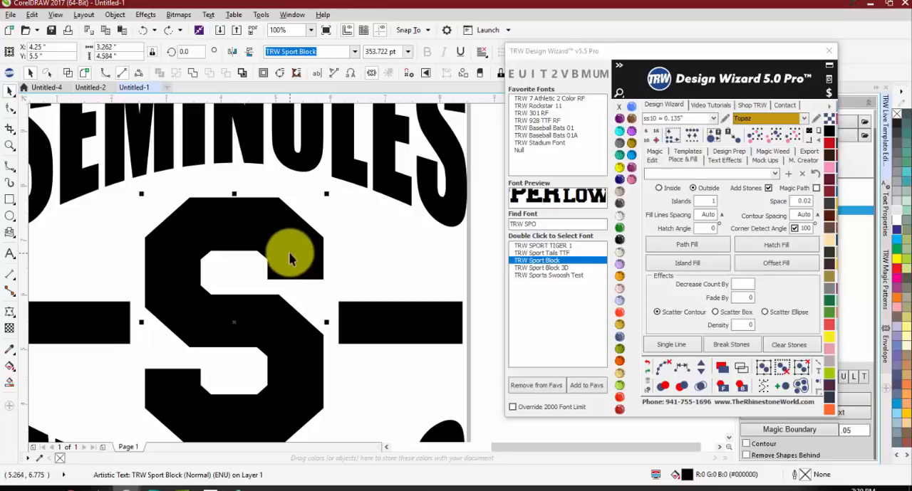
# Step: Try converting the S to curves and showing its nodes for shape editing, and undo the conversion
pyautogui.hotkey('ctrl', 'q')
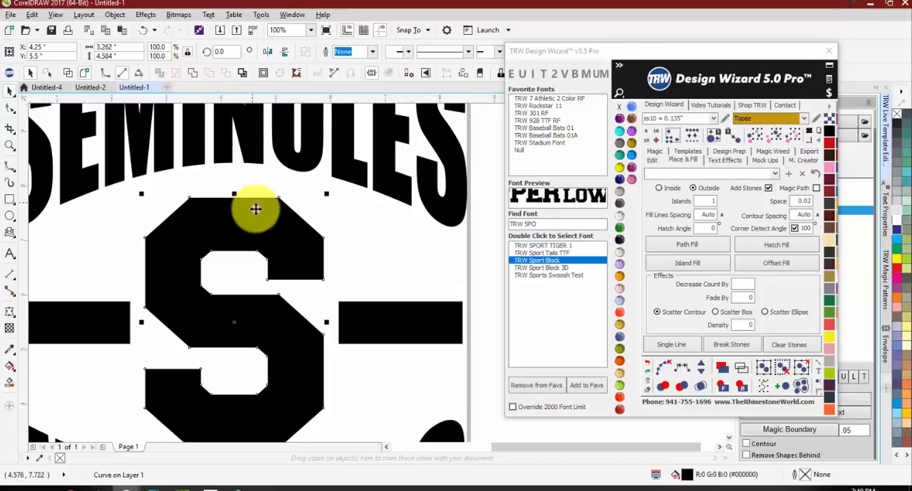
pyautogui.press('F10')
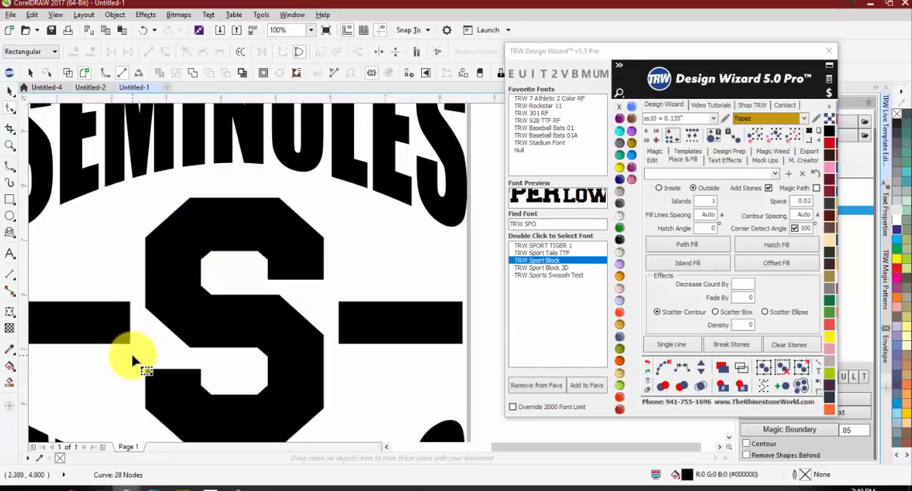
pyautogui.hotkey('ctrl', 'z')
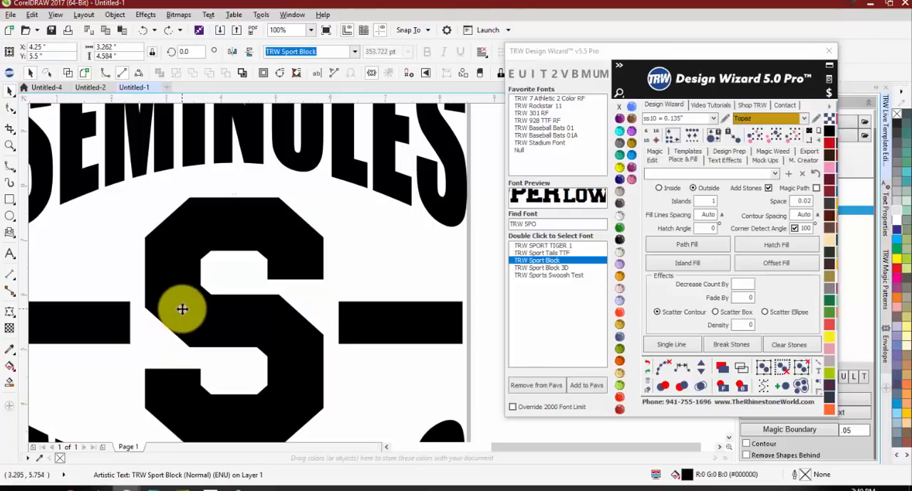
# Step: Examine the S as an editable text object and leave text editing
pyautogui.doubleClick(182, 308)
pyautogui.hotkey('ctrl', 'a')
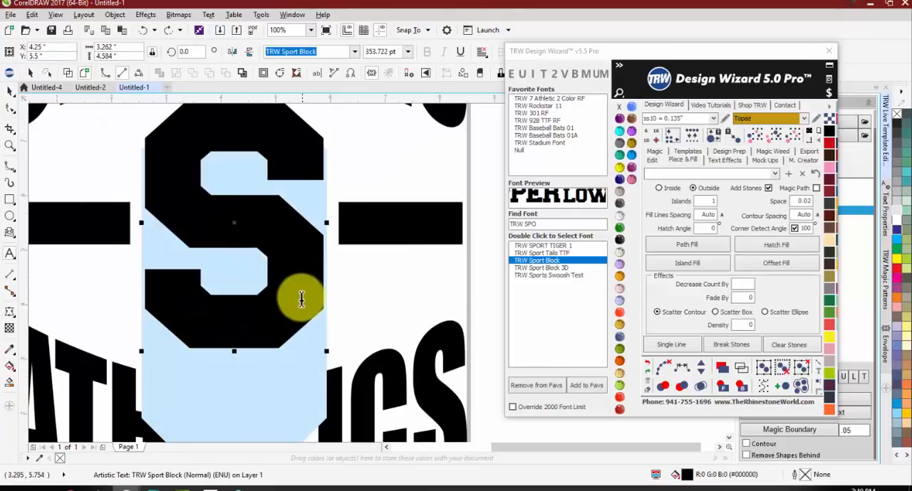
pyautogui.scroll(1, 256, 280)
pyautogui.scroll(-1, 257, 285)
pyautogui.scroll(-1, 257, 285)
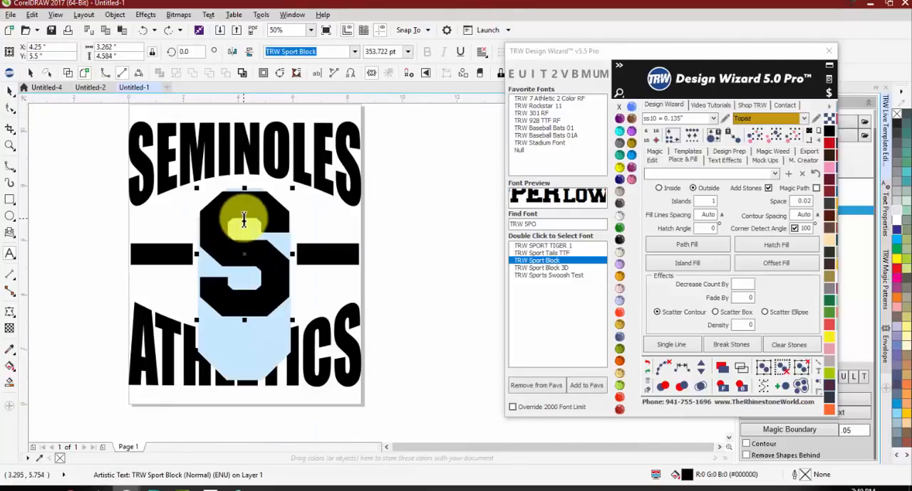
pyautogui.scroll(1, 244, 216)
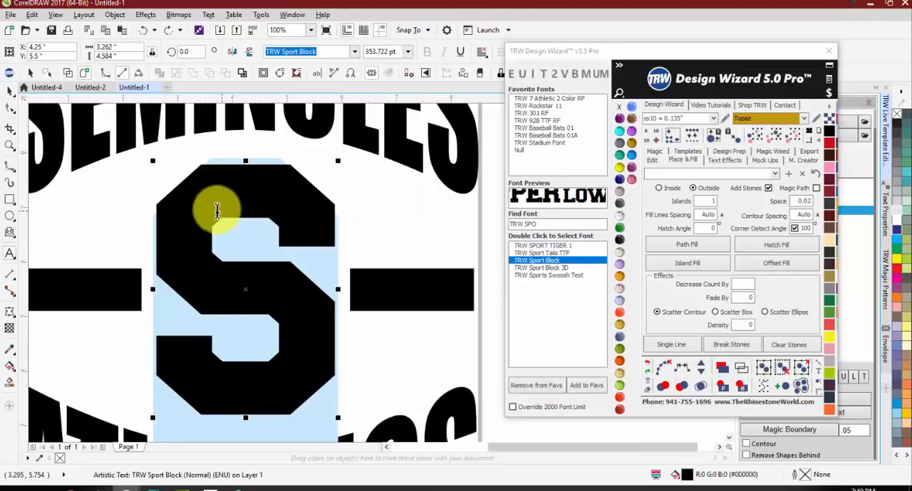
pyautogui.click(10, 92)
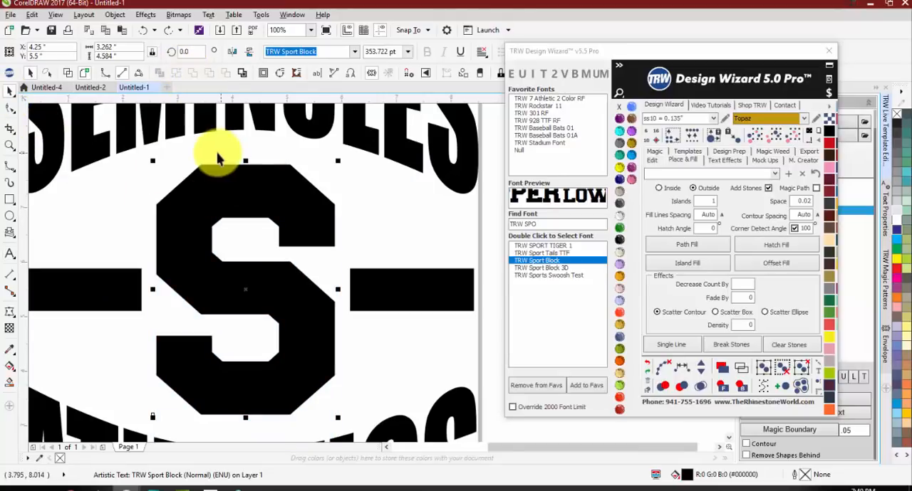
# Step: Convert the S from text to curves
pyautogui.rightClick(233, 171)
pyautogui.rightClick(215, 183)
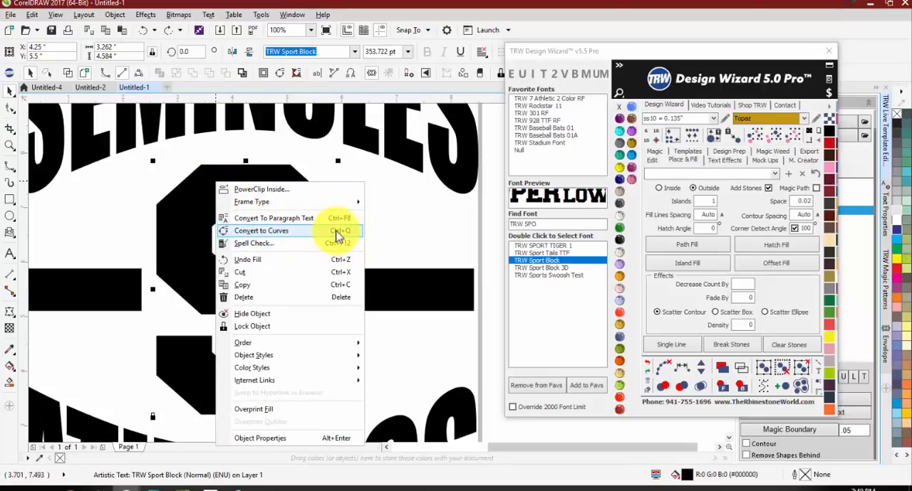
pyautogui.click(281, 72)
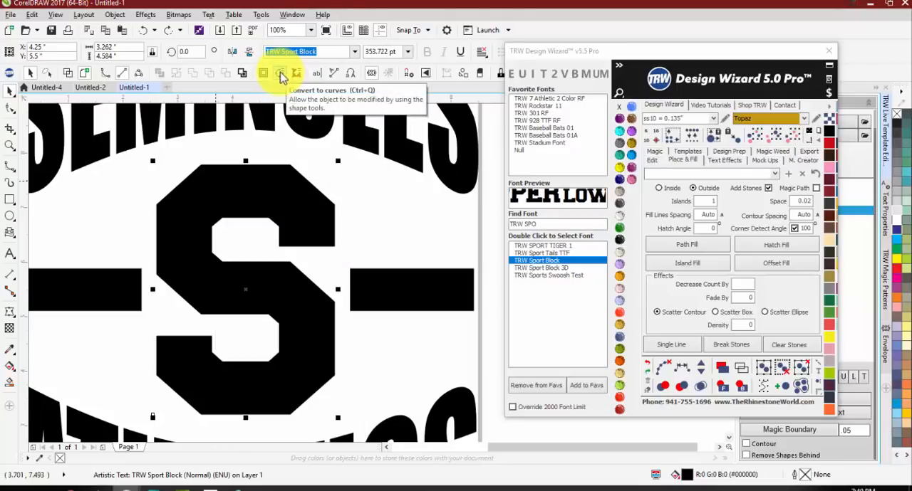
pyautogui.click(281, 73)
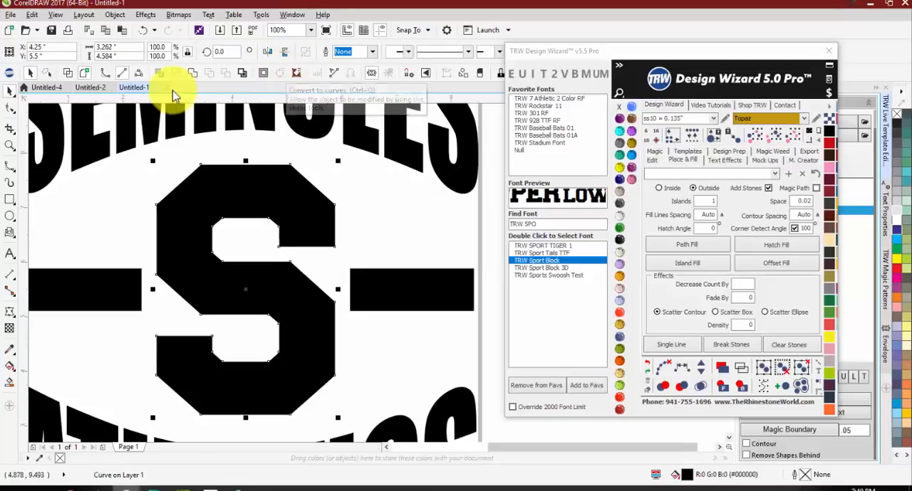
# Step: Raise the two nodes along the lower edge of the S's upper arm slightly to widen the upper gap
pyautogui.doubleClick(299, 208)
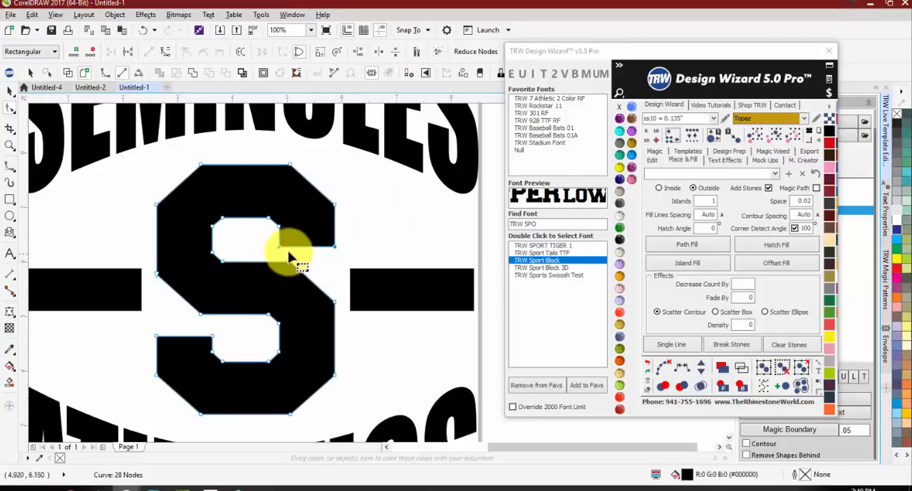
pyautogui.scroll(1, 293, 250)
pyautogui.scroll(1, 403, 263)
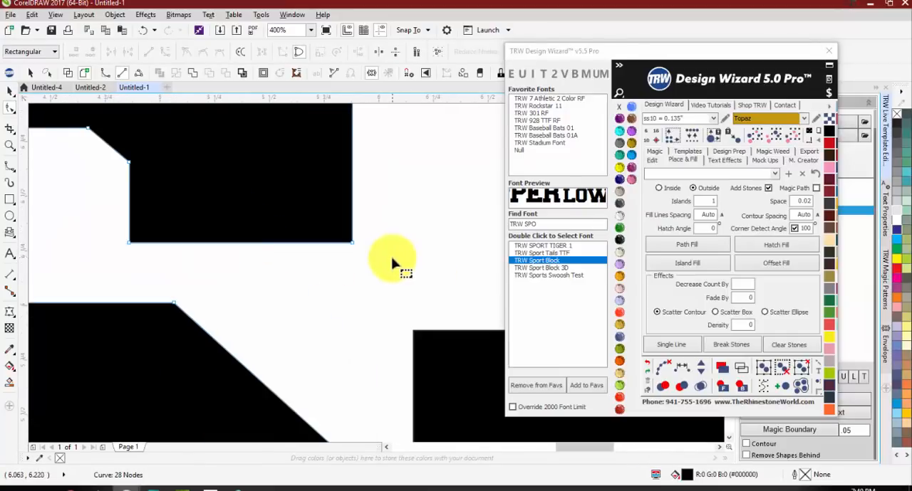
pyautogui.moveTo(393, 258); pyautogui.dragTo(138, 214)
pyautogui.press('space')
pyautogui.scroll(-2, 254, 240)
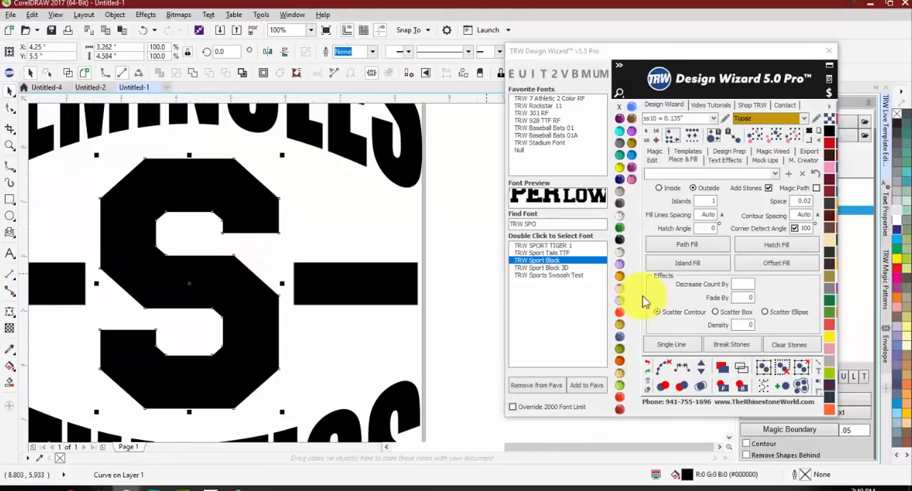
# Step: Try an outside island fill of ss10 Topaz stones around the S, inspect the upper gap, and undo the fill
pyautogui.click(675, 269)
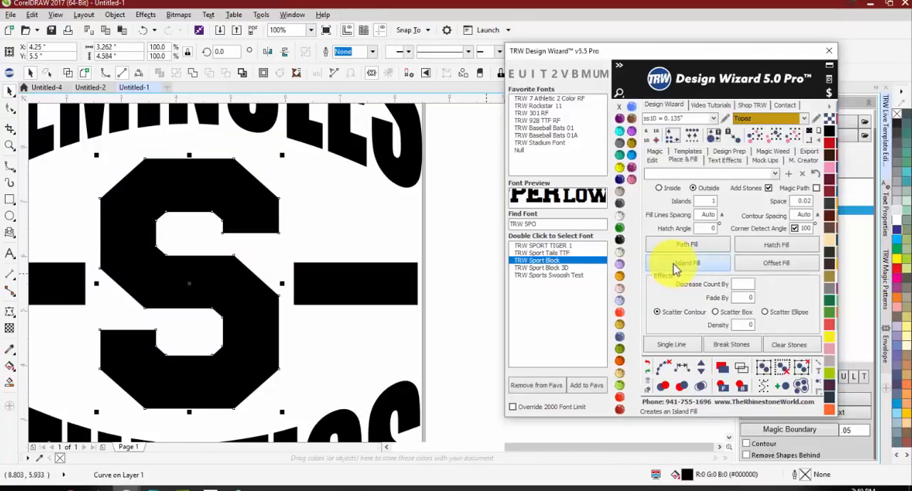
pyautogui.click(349, 220)
pyautogui.scroll(1, 216, 250)
pyautogui.scroll(1, 217, 250)
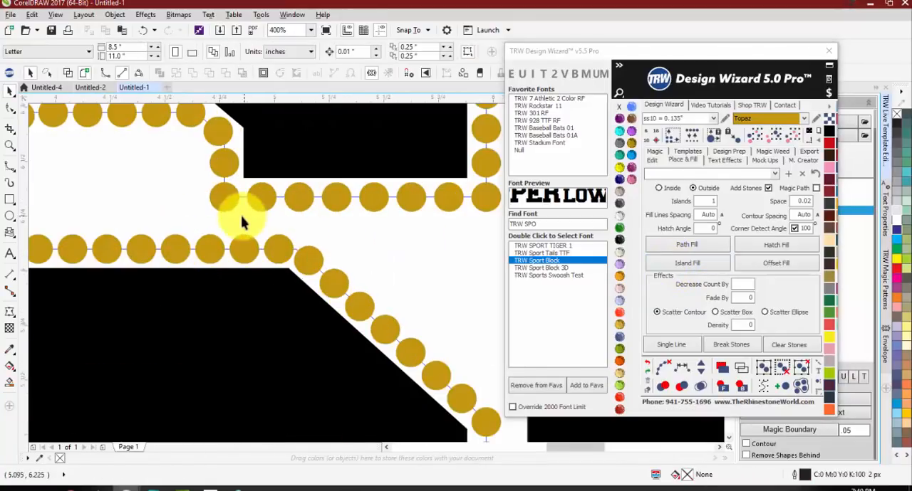
pyautogui.scroll(-1, 230, 211)
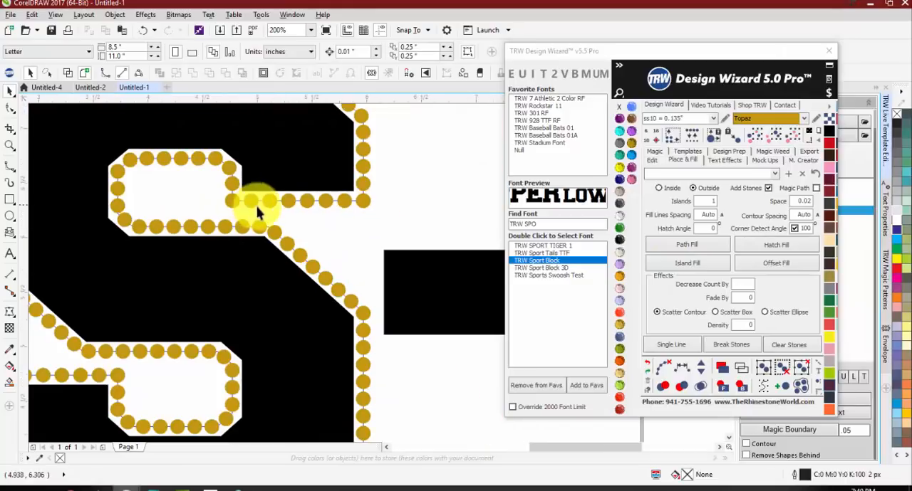
pyautogui.scroll(-1, 311, 217)
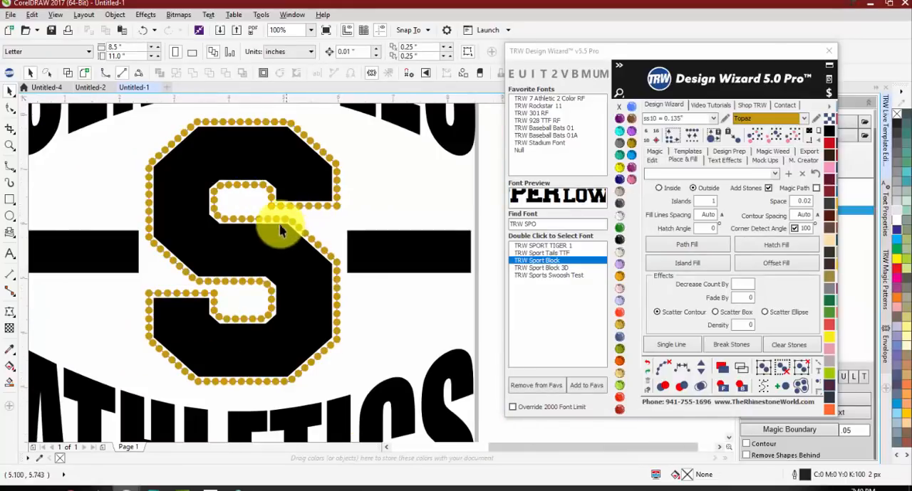
pyautogui.scroll(1, 282, 212)
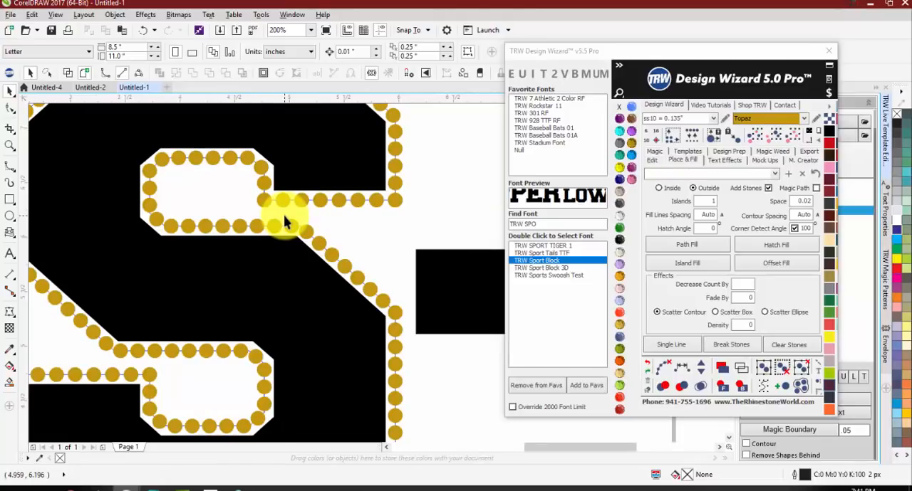
pyautogui.scroll(1, 294, 223)
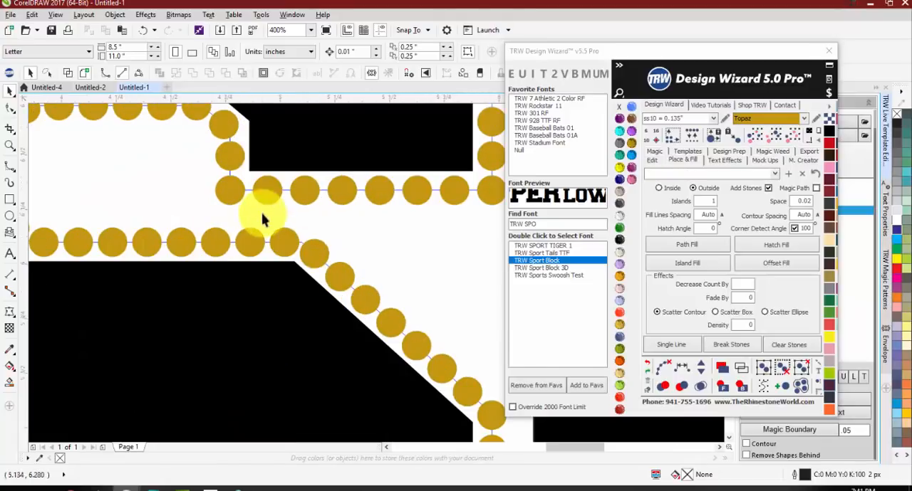
pyautogui.hotkey('ctrl', 'z')
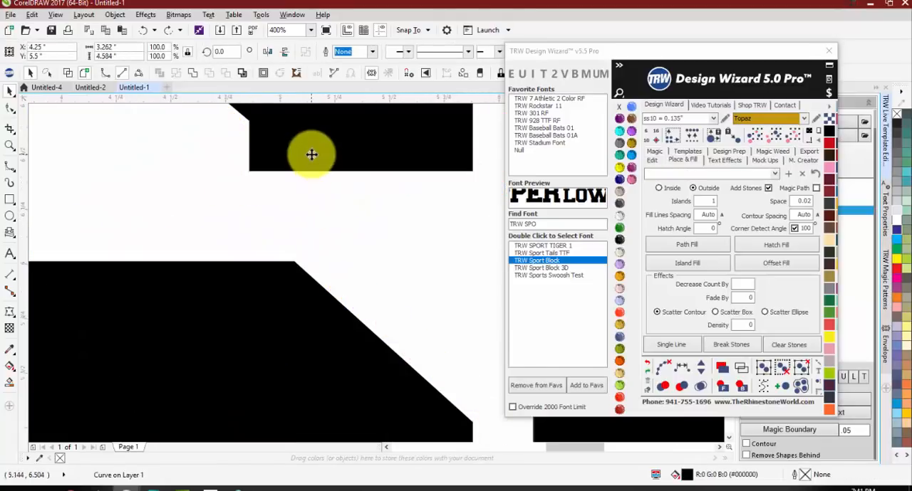
# Step: Lower the two nodes along the lower edge of the S's upper arm to narrow the upper gap
pyautogui.press('F10')
pyautogui.moveTo(210, 156); pyautogui.dragTo(530, 199)
pyautogui.moveTo(473, 173); pyautogui.dragTo(473, 191)
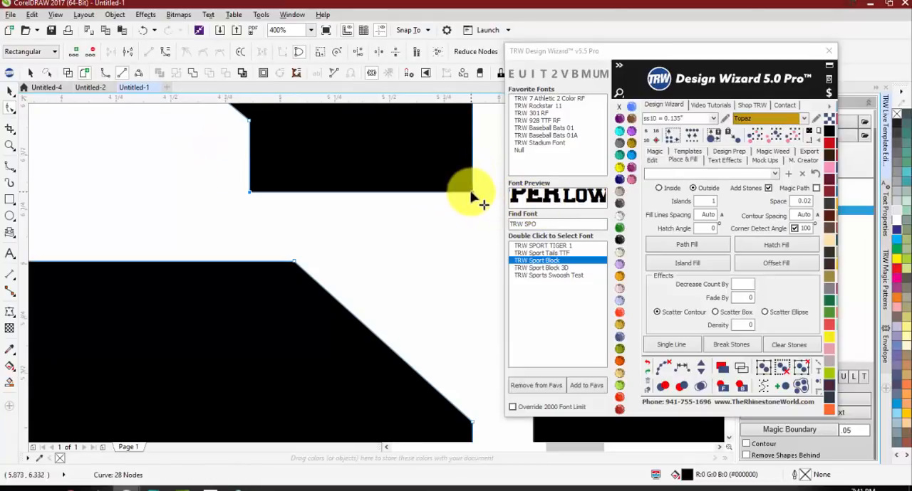
# Step: Outline the S with an outside island fill of ss10 Topaz stones at 0.02 spacing and clear the fill's paths
pyautogui.click(675, 265)
pyautogui.click(401, 241)
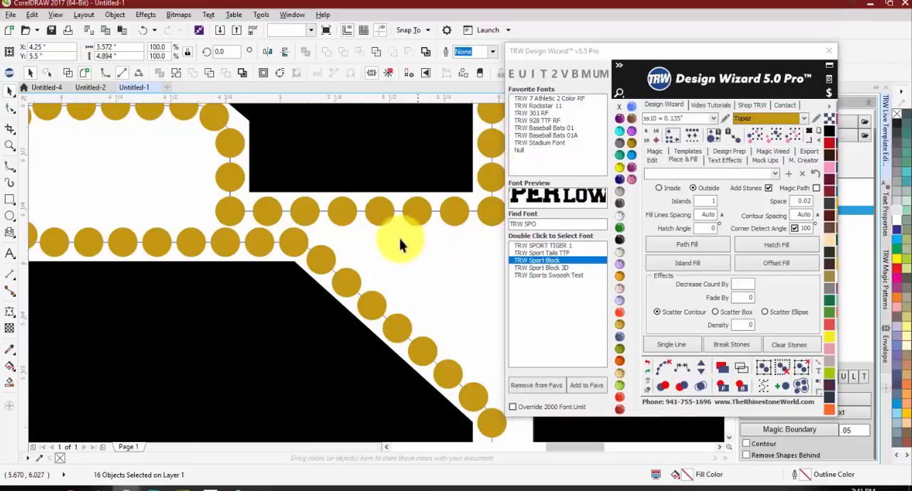
pyautogui.scroll(-2, 326, 210)
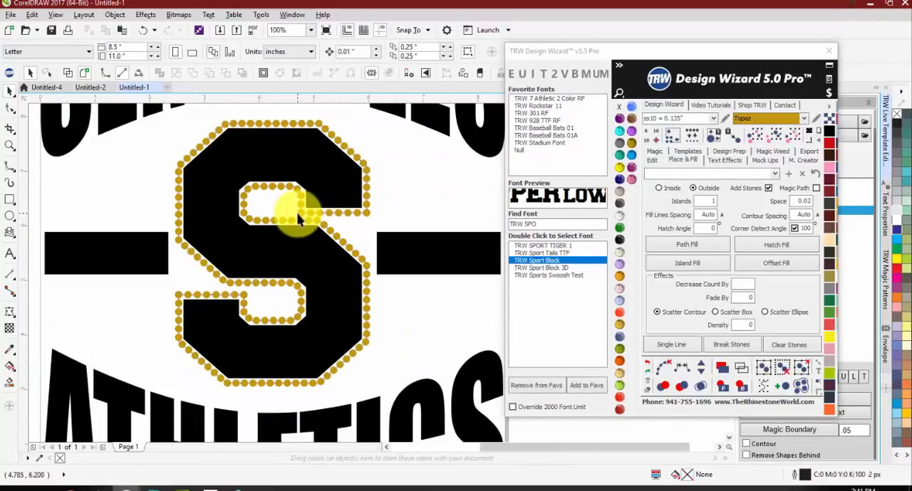
pyautogui.scroll(1, 302, 221)
pyautogui.scroll(-1, 301, 223)
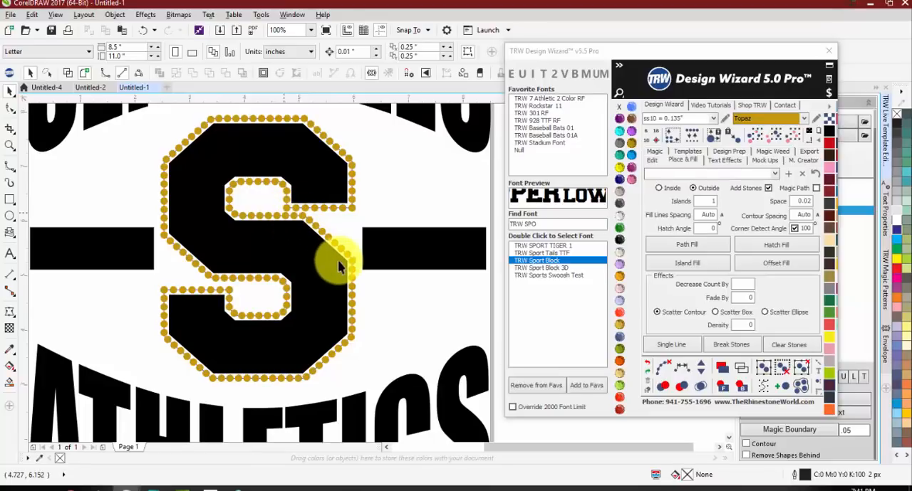
pyautogui.scroll(-1, 334, 259)
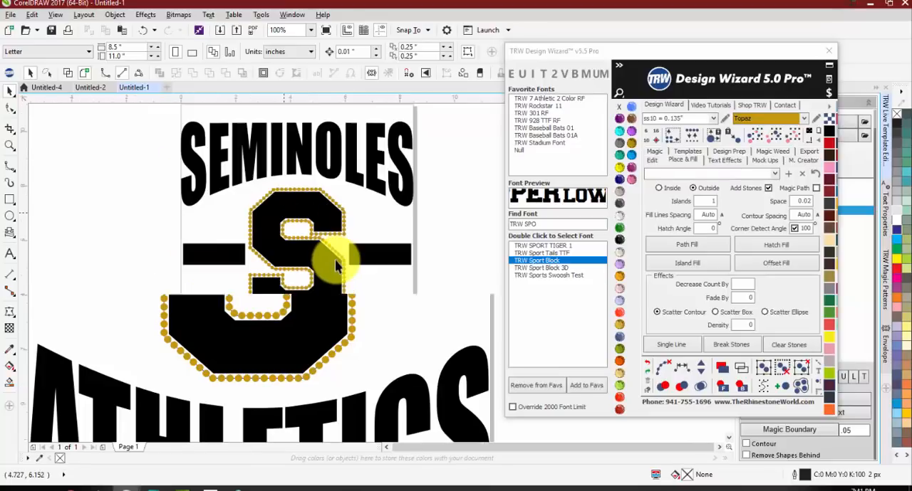
pyautogui.moveTo(146, 160); pyautogui.dragTo(371, 334)
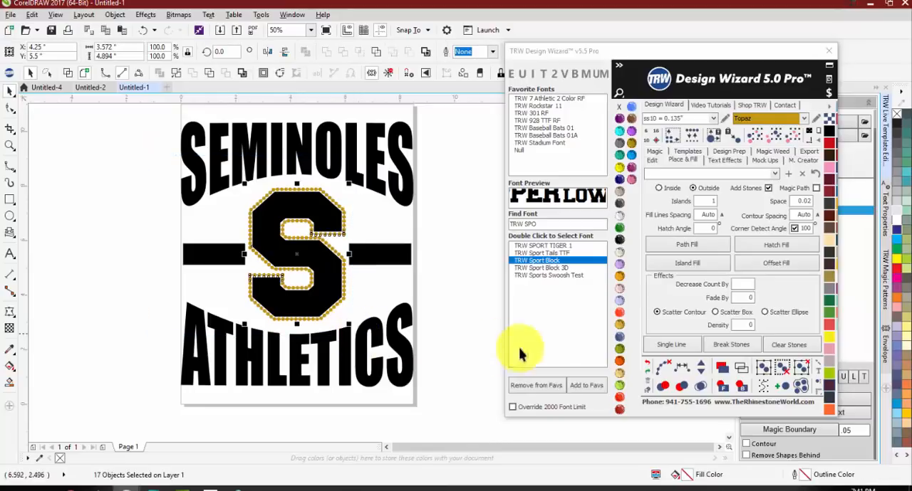
pyautogui.click(665, 370)
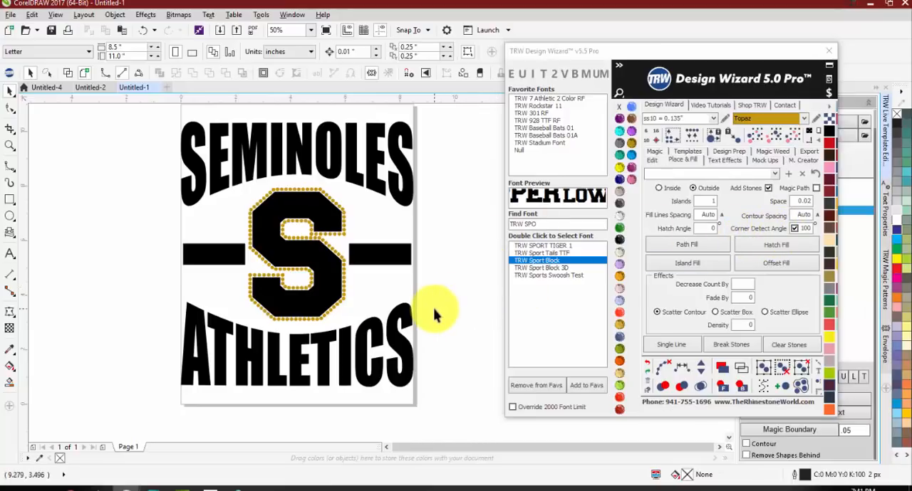
# Step: Move the stone at the outer lower corner of the S's upper arm aside to check for a duplicate, and undo the move
pyautogui.scroll(3, 325, 244)
pyautogui.scroll(-2, 278, 244)
pyautogui.scroll(1, 288, 265)
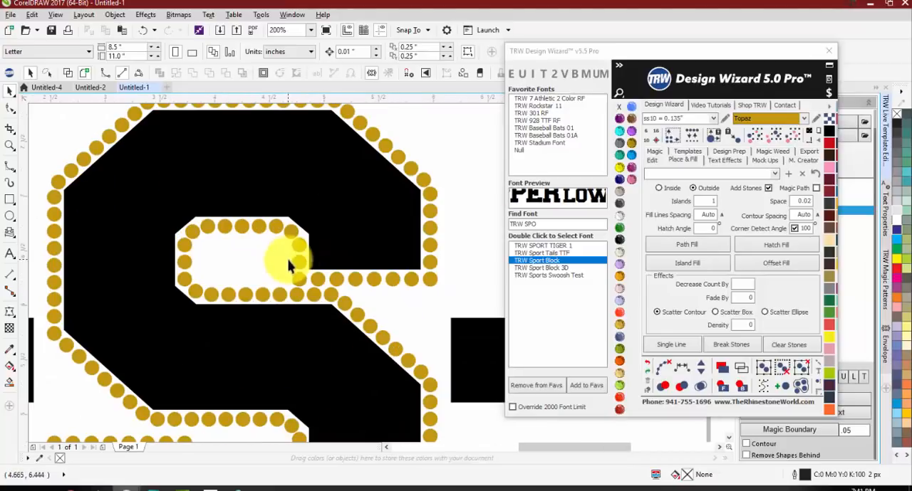
pyautogui.scroll(-1, 290, 180)
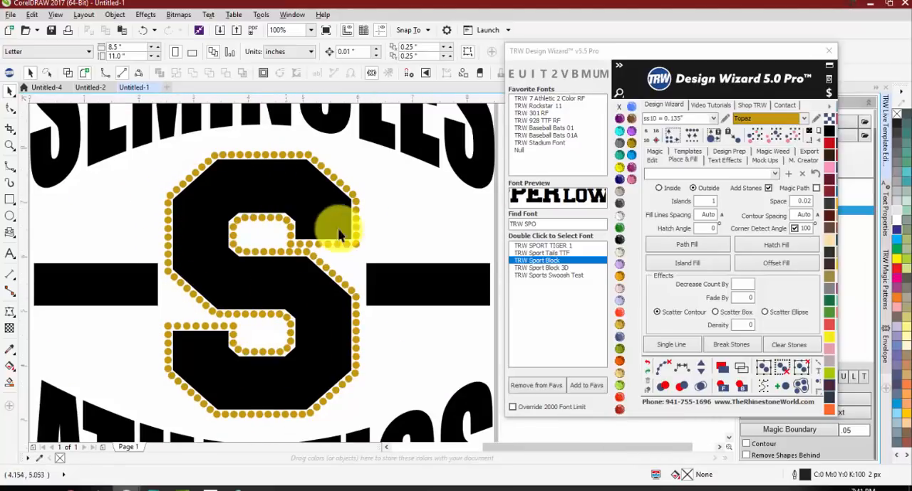
pyautogui.scroll(2, 352, 256)
pyautogui.moveTo(360, 265); pyautogui.dragTo(386, 261)
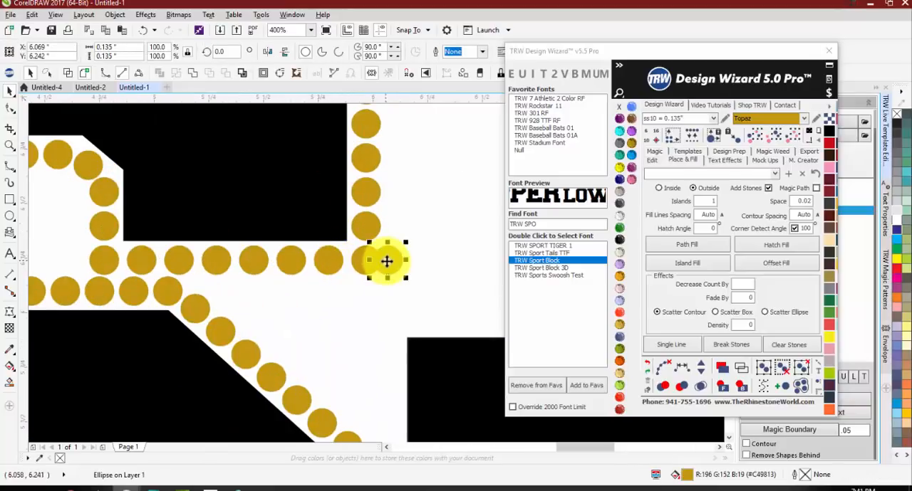
pyautogui.click(409, 265)
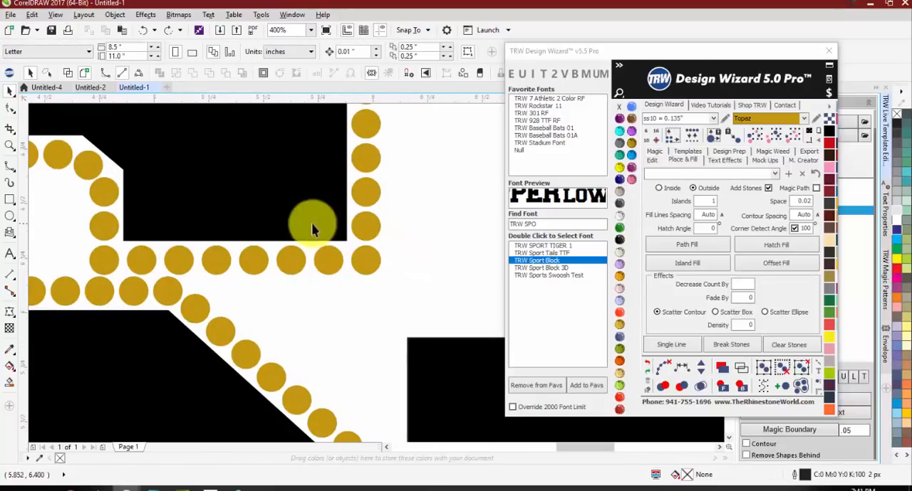
# Step: Mark the overlapping stones in the S outline red, pull them off the design and delete them
pyautogui.scroll(-4, 306, 242)
pyautogui.scroll(1, 293, 220)
pyautogui.moveTo(411, 175); pyautogui.dragTo(193, 363)
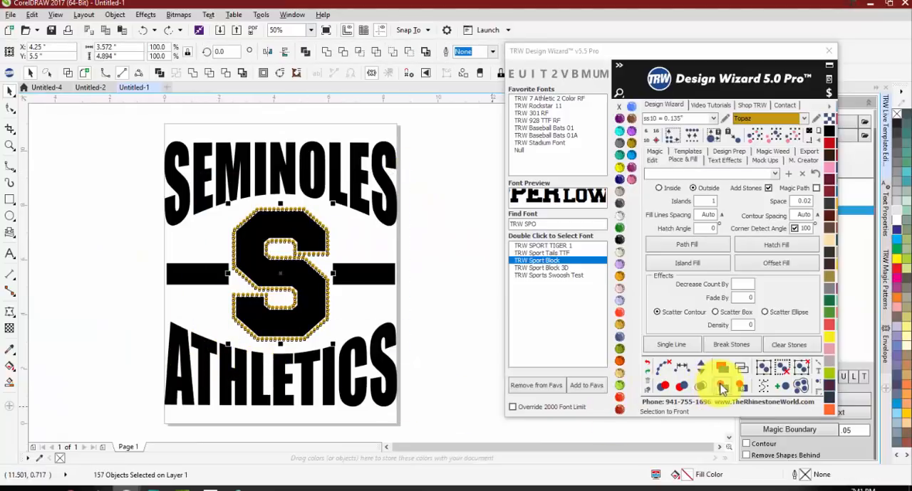
pyautogui.click(664, 388)
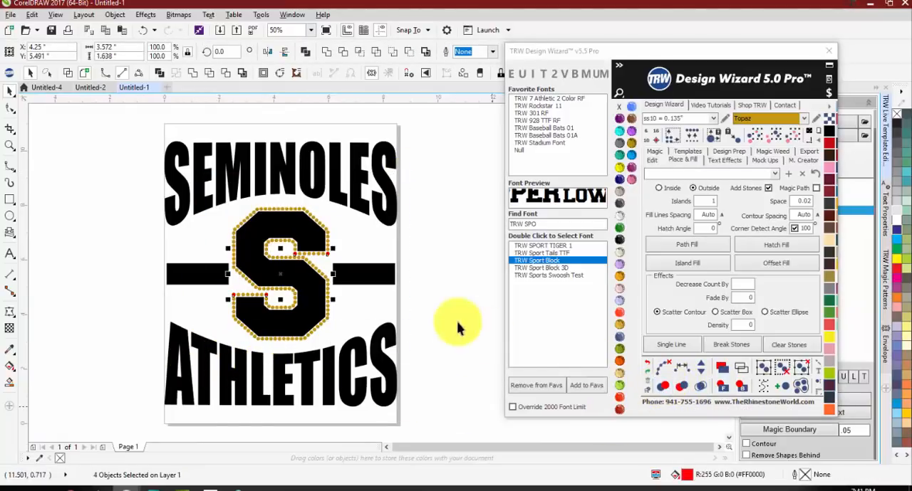
pyautogui.moveTo(280, 274); pyautogui.dragTo(439, 288)
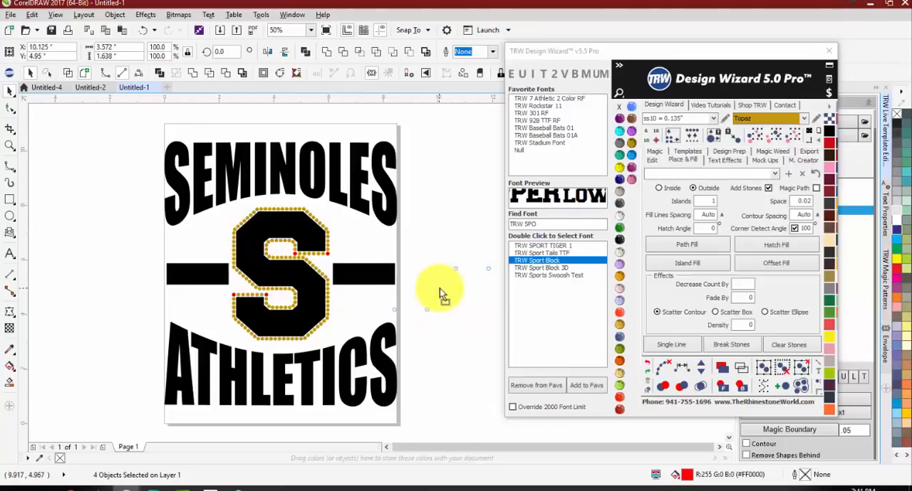
pyautogui.press('Delete')
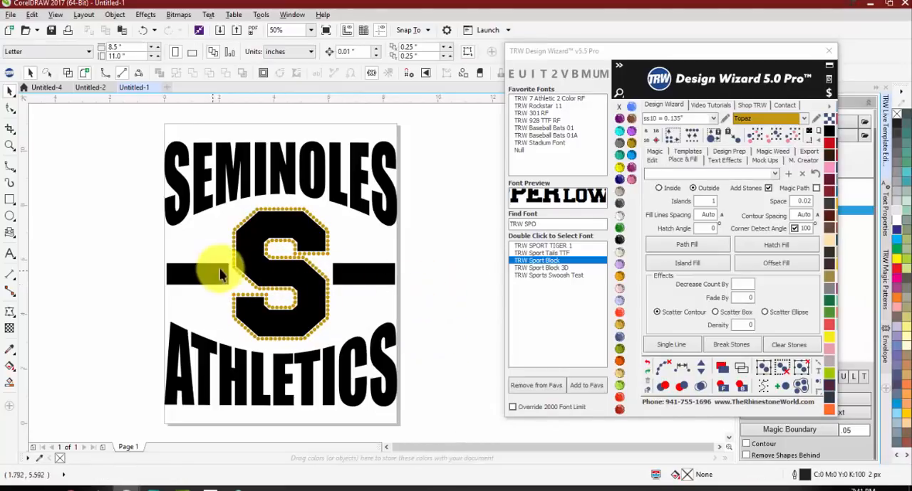
# Step: Place a single ss10 Topaz stone just above the outer end of the left bar
pyautogui.scroll(2, 199, 271)
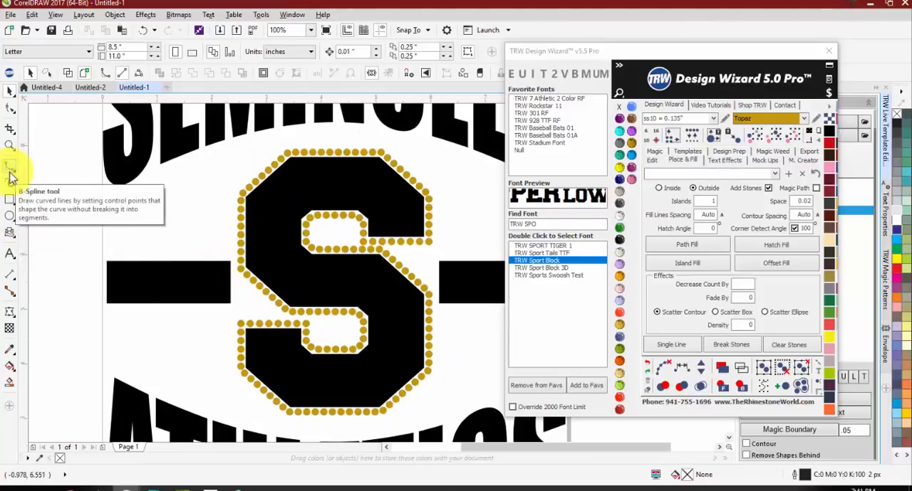
pyautogui.click(785, 389)
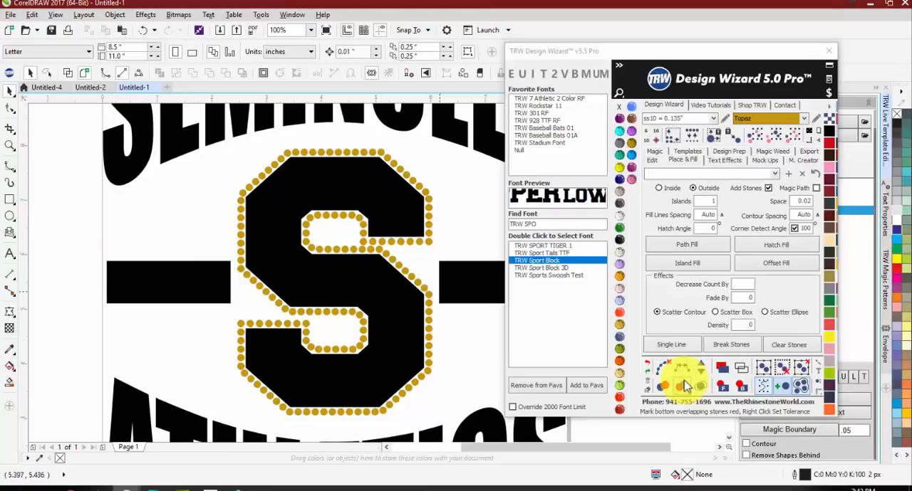
pyautogui.click(782, 388)
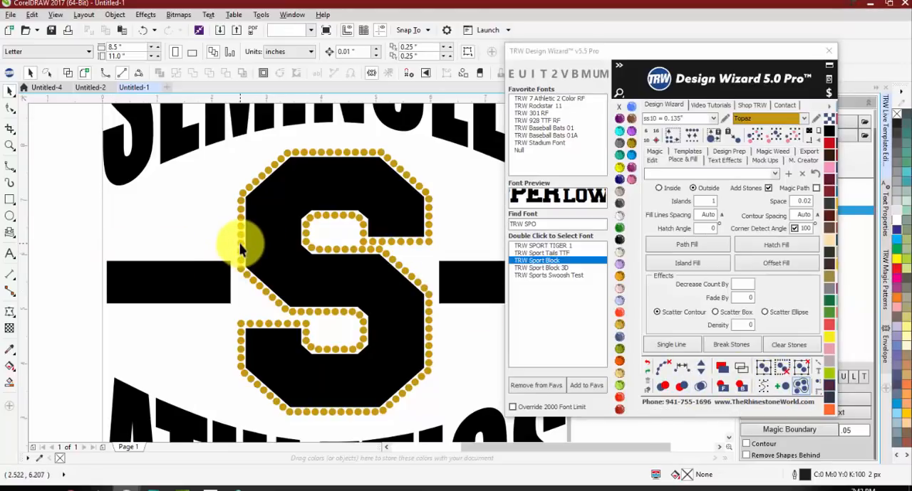
pyautogui.click(239, 245)
pyautogui.scroll(2, 241, 244)
pyautogui.scroll(-2, 244, 244)
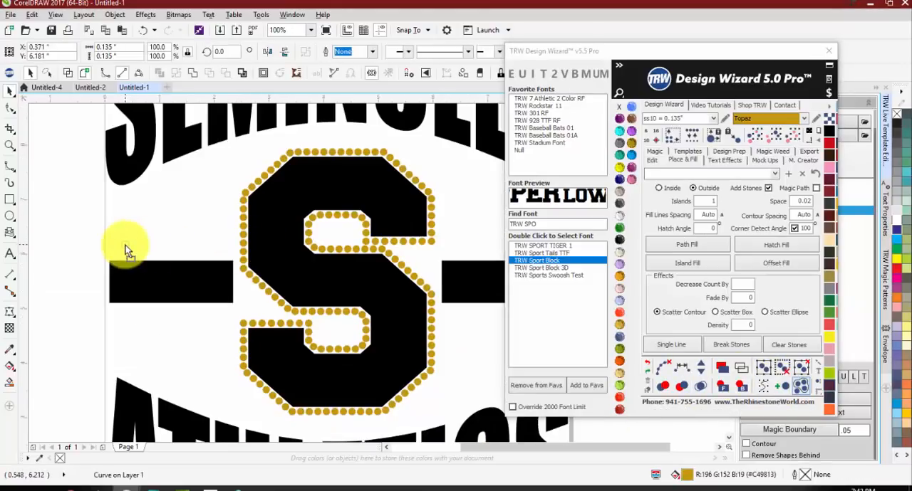
pyautogui.click(107, 256)
pyautogui.scroll(2, 112, 257)
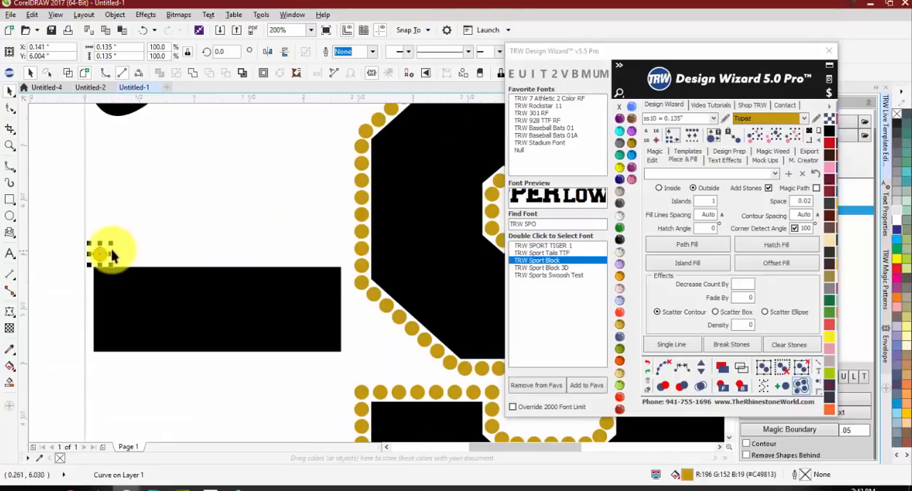
# Step: Copy the stone horizontally to the left bar's inner end and fill between the two stones at 0.02 spacing
pyautogui.moveTo(102, 254); pyautogui.dragTo(333, 270)
pyautogui.keyDown('shift'); pyautogui.click(100, 254); pyautogui.keyUp('shift')
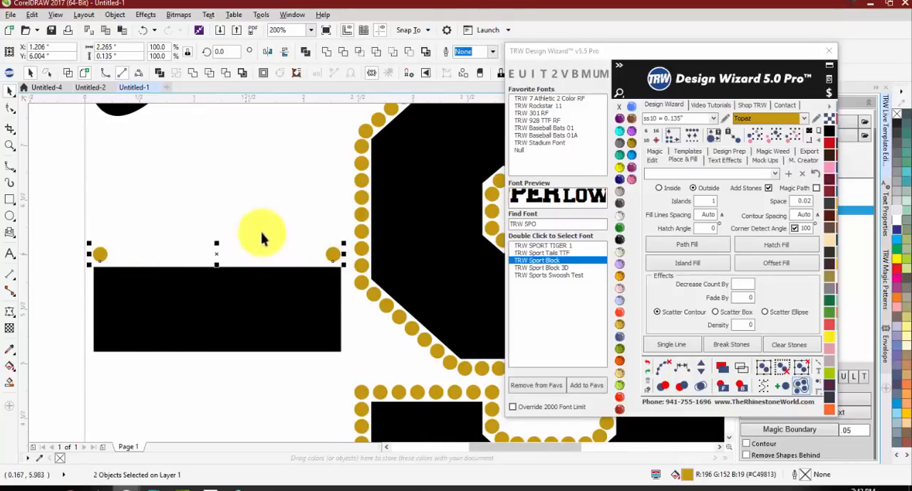
pyautogui.click(90, 224)
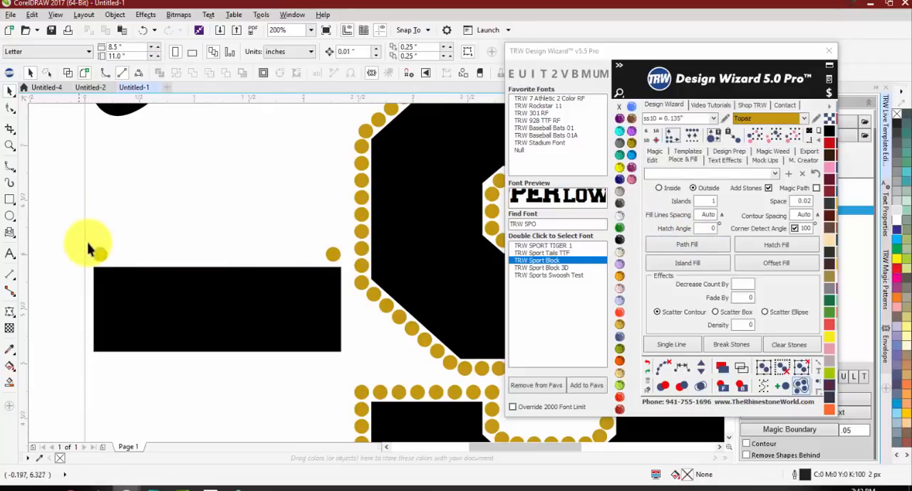
pyautogui.click(101, 255)
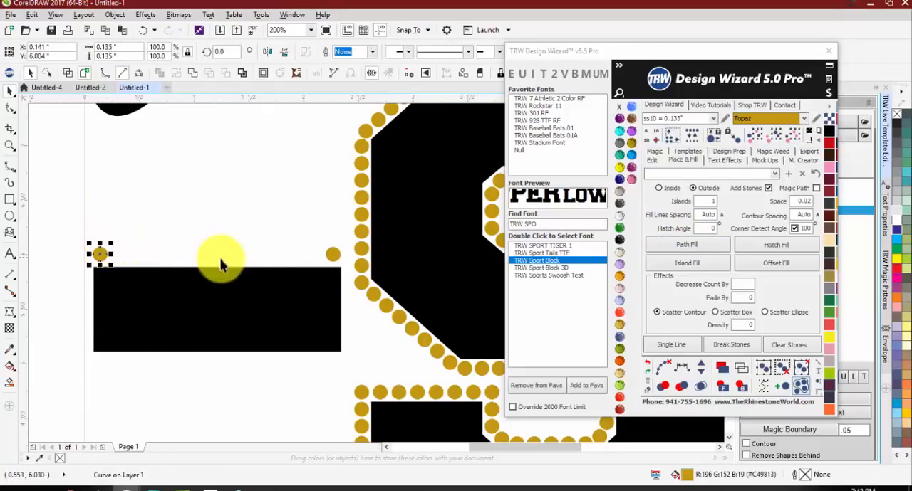
pyautogui.keyDown('shift'); pyautogui.click(331, 255); pyautogui.keyUp('shift')
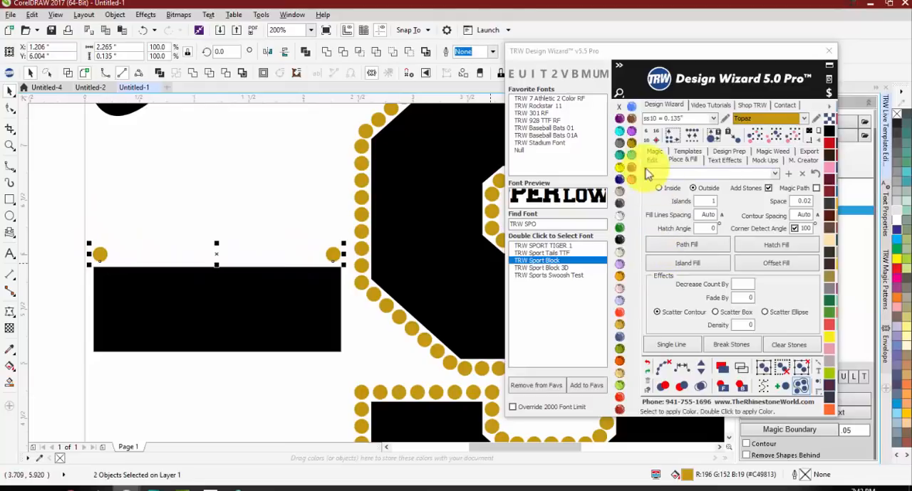
pyautogui.click(650, 160)
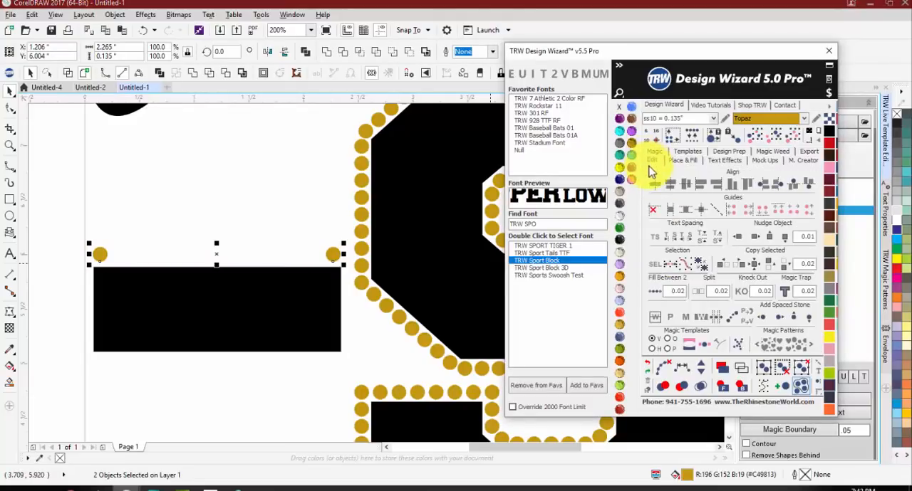
pyautogui.click(656, 295)
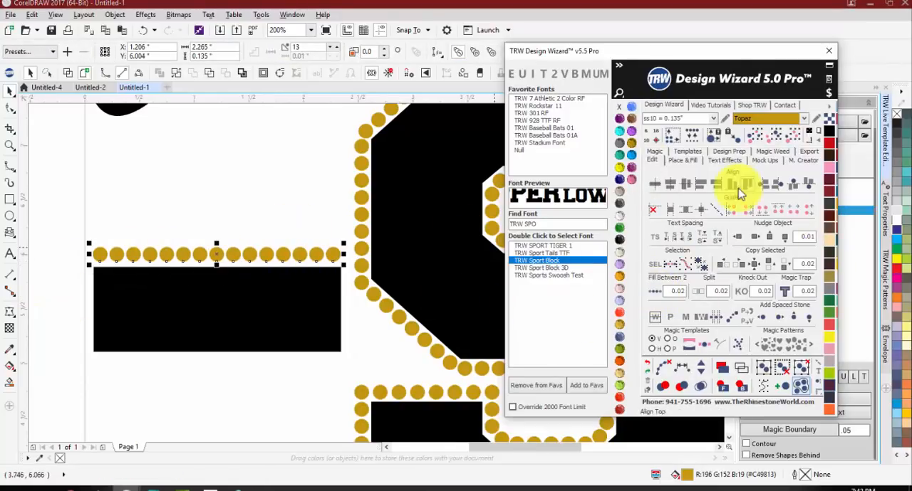
# Step: Copy the stone row above itself at 0.02 spacing and duplicate both rows just below the left bar
pyautogui.click(775, 269)
pyautogui.click(81, 197)
pyautogui.moveTo(54, 210); pyautogui.dragTo(342, 283)
pyautogui.moveTo(211, 250); pyautogui.dragTo(193, 374)
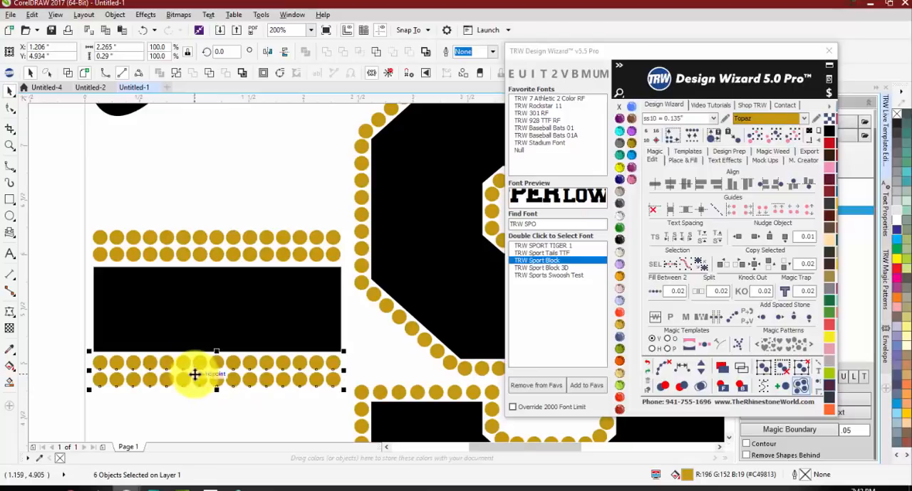
pyautogui.moveTo(71, 205); pyautogui.dragTo(340, 283)
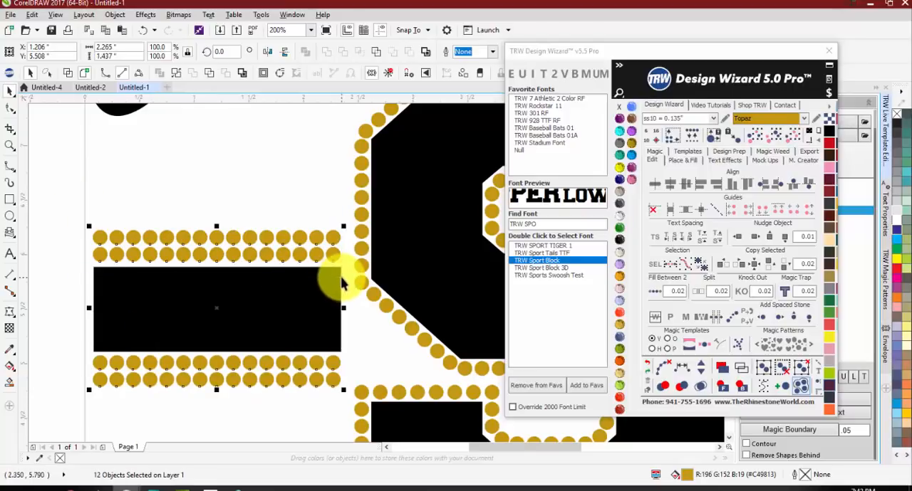
# Step: Duplicate the left bar's four stone rows onto the right bar, above and below it at the same height
pyautogui.scroll(-1, 100, 227)
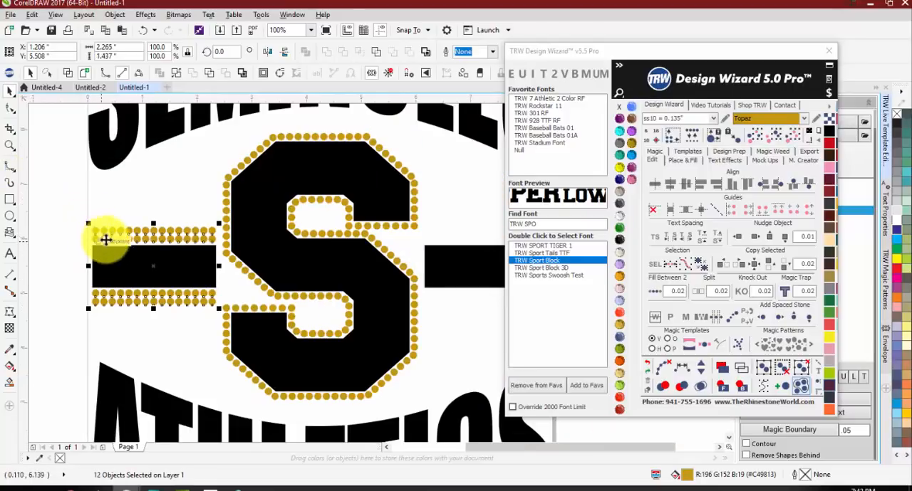
pyautogui.scroll(-2, 106, 260)
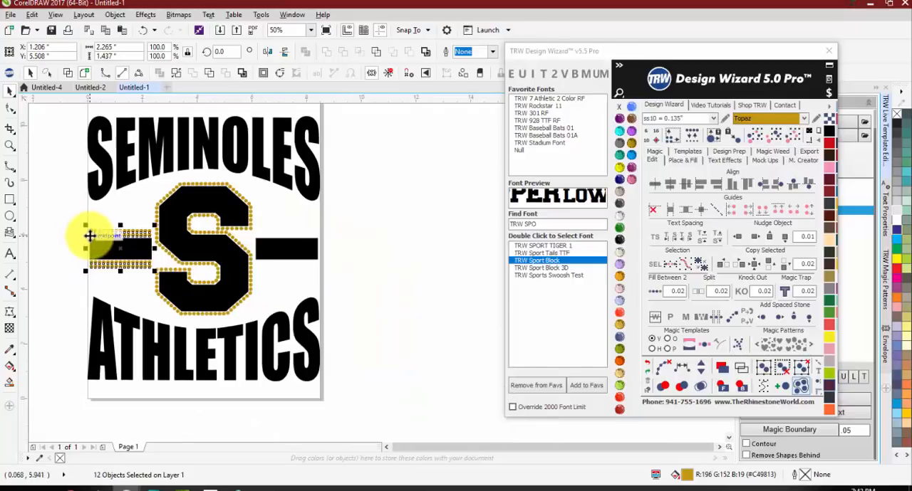
pyautogui.moveTo(90, 237); pyautogui.dragTo(261, 248)
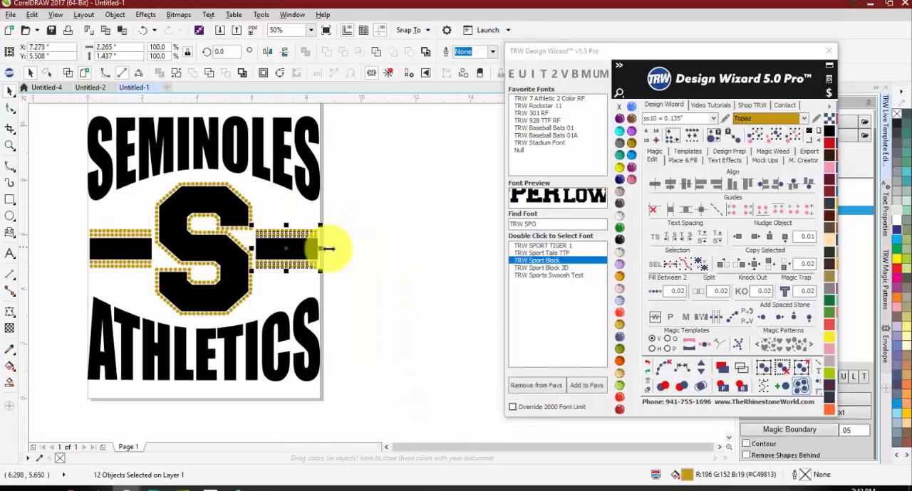
pyautogui.click(371, 251)
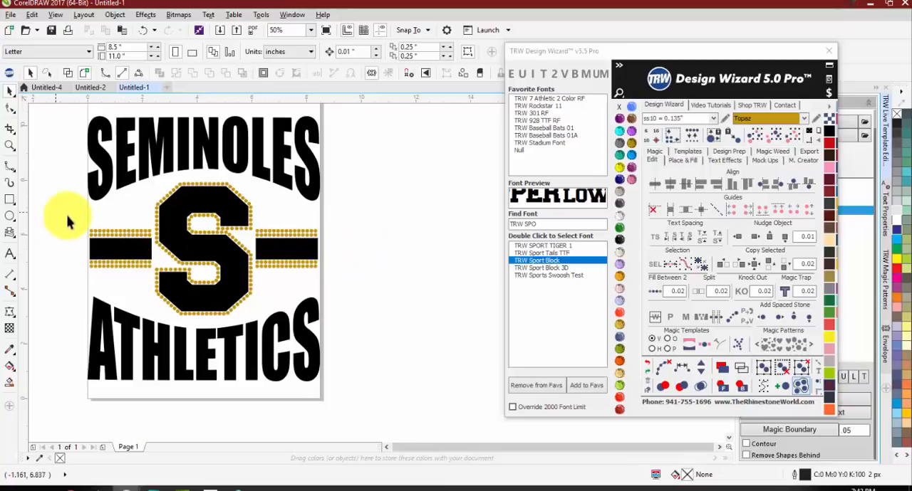
pyautogui.scroll(4, 97, 222)
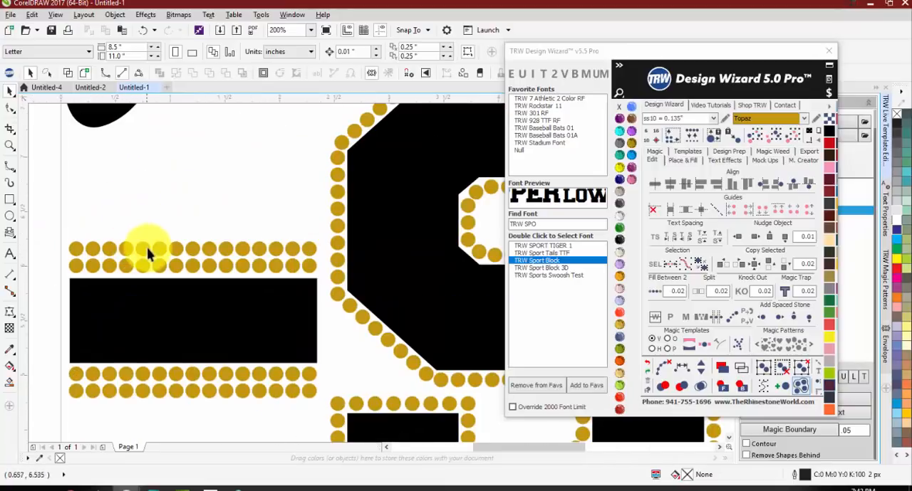
pyautogui.click(152, 264)
pyautogui.moveTo(152, 264); pyautogui.dragTo(147, 227)
pyautogui.hotkey('ctrl', 'z')
pyautogui.hotkey('ctrl', 'z')
pyautogui.scroll(-2, 118, 197)
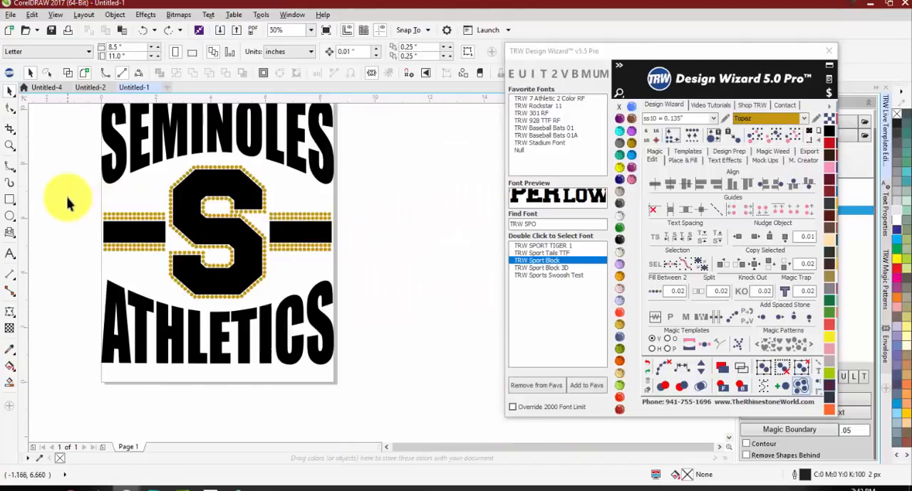
# Step: Clear the paths from the side bars and their stones, separating the rows into individual stones
pyautogui.moveTo(69, 198); pyautogui.dragTo(405, 282)
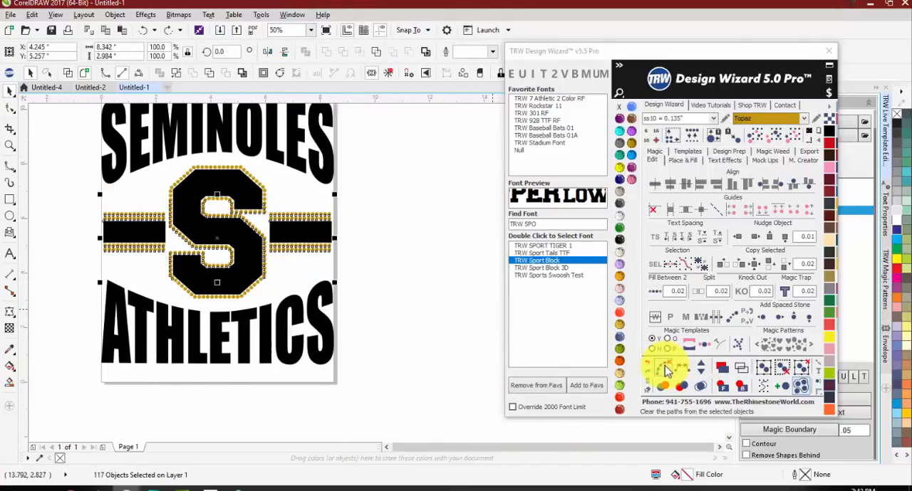
pyautogui.click(662, 367)
pyautogui.scroll(1, 302, 219)
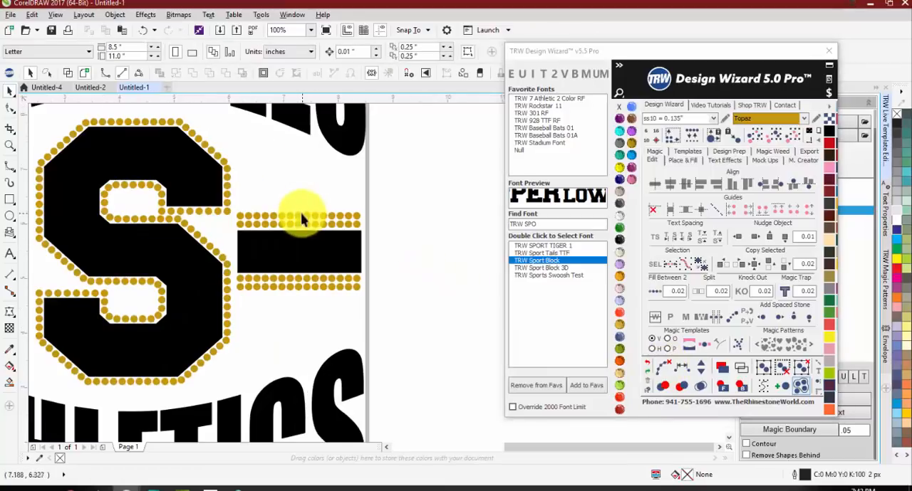
pyautogui.scroll(-2, 198, 210)
pyautogui.scroll(2, 240, 220)
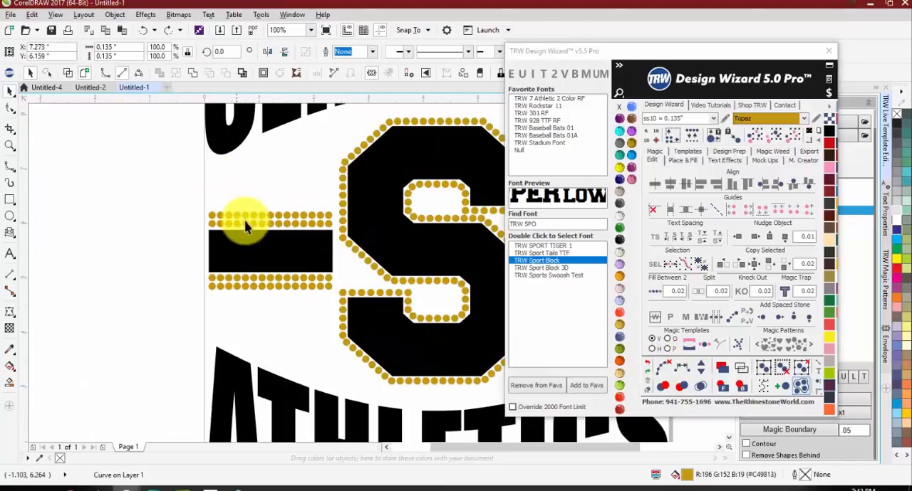
pyautogui.click(241, 218)
pyautogui.click(142, 199)
pyautogui.scroll(-1, 142, 200)
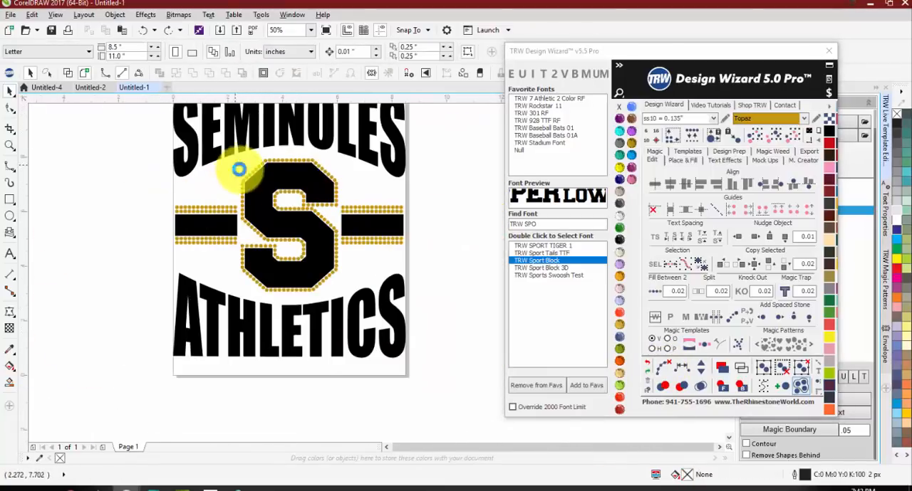
# Step: Select every stone matching the S outline's Topaz color and change them all to Crystal
pyautogui.scroll(1, 237, 170)
pyautogui.click(256, 191)
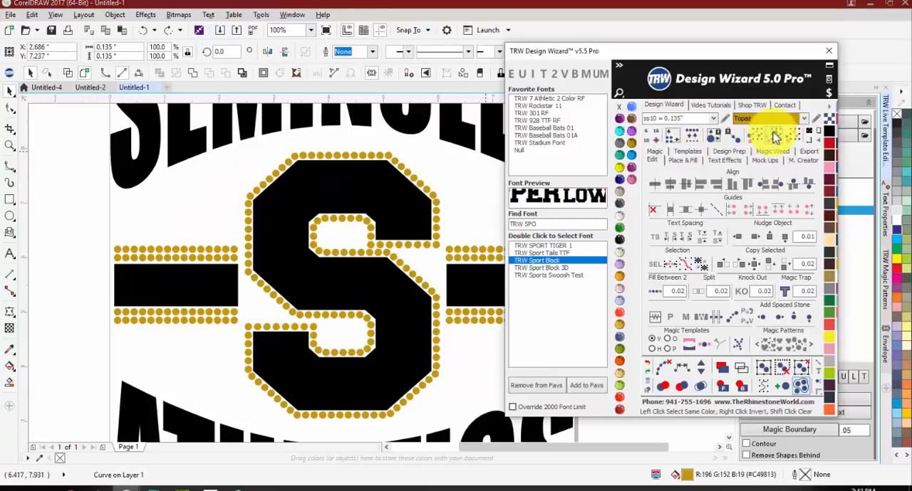
pyautogui.click(621, 218)
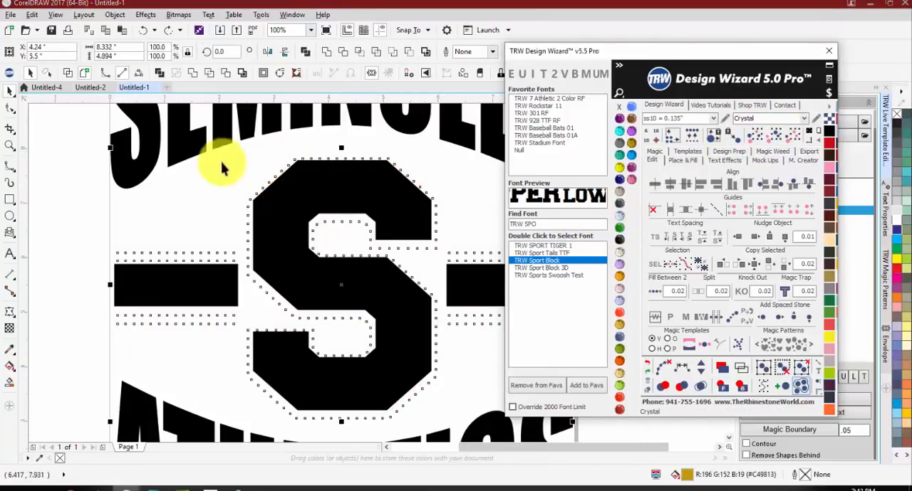
pyautogui.click(212, 195)
# Step: Fill SEMINOLES, ATHLETICS and the two side bars with red glitter from the glitter vinyl library
pyautogui.scroll(-1, 212, 196)
pyautogui.click(228, 151)
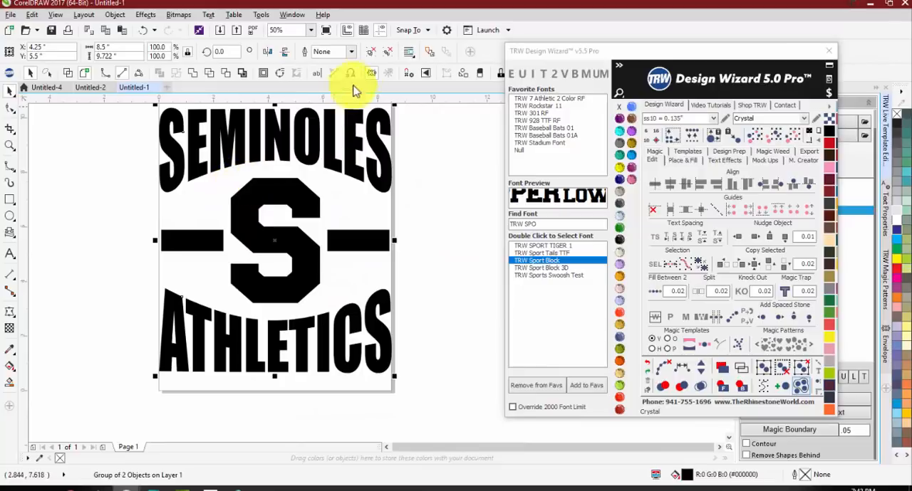
pyautogui.click(346, 247)
pyautogui.keyDown('shift'); pyautogui.click(332, 325); pyautogui.keyUp('shift')
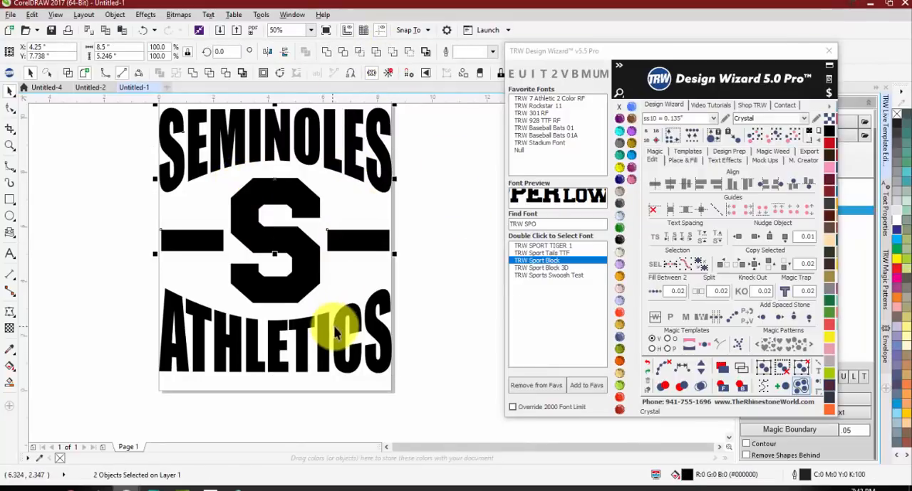
pyautogui.click(830, 107)
pyautogui.click(838, 183)
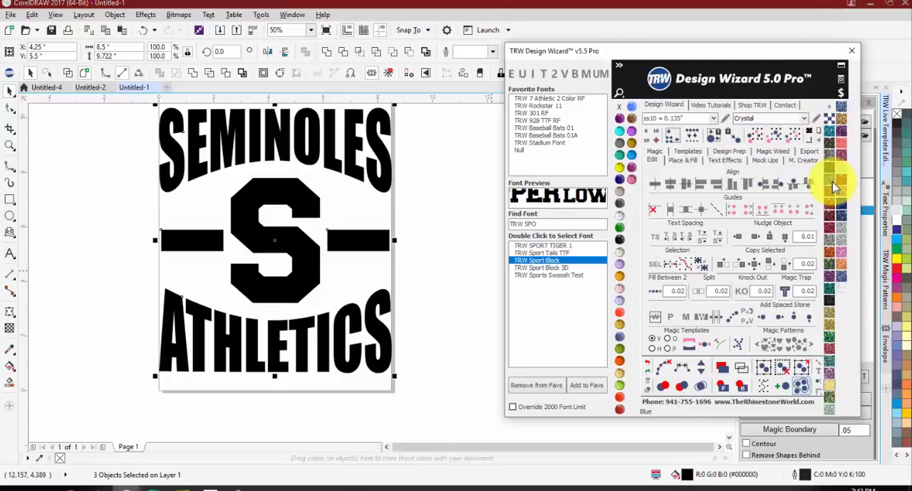
pyautogui.click(839, 184)
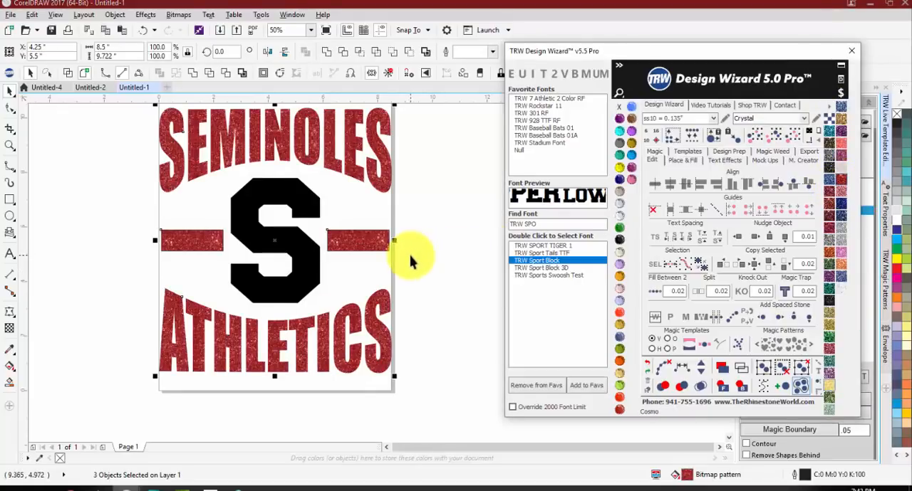
# Step: Fill the central S and the words SEMINOLES and ATHLETICS with blue glitter
pyautogui.click(302, 262)
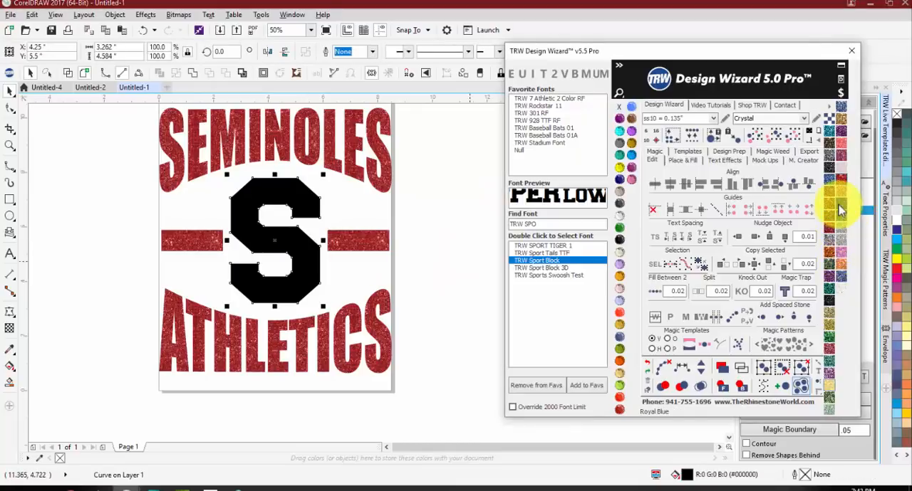
pyautogui.click(838, 207)
pyautogui.click(385, 322)
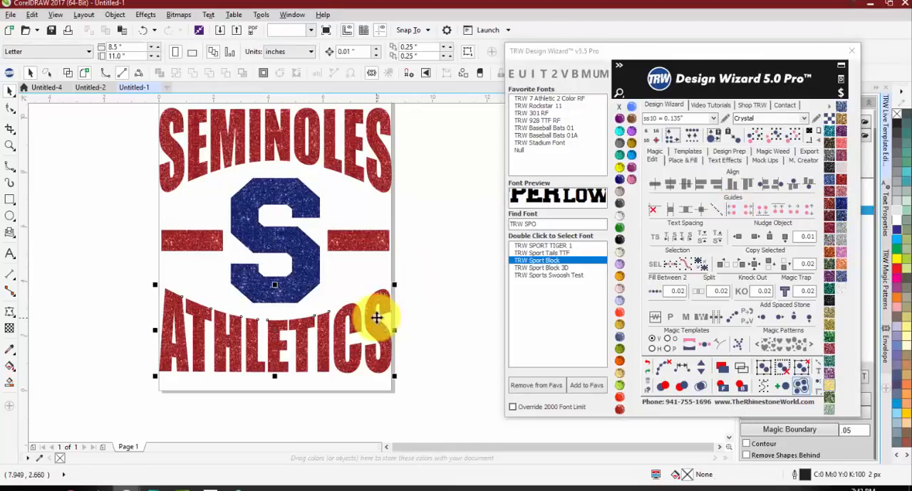
pyautogui.keyDown('shift'); pyautogui.click(390, 169); pyautogui.keyUp('shift')
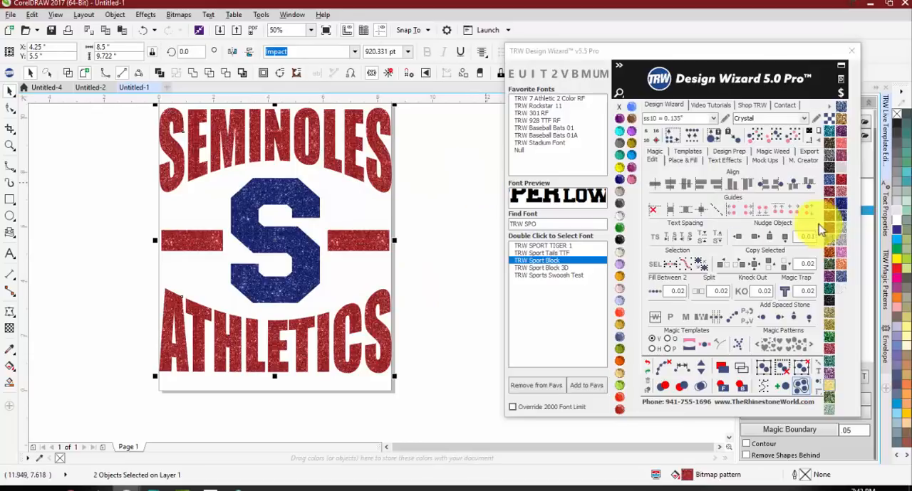
pyautogui.click(835, 205)
# Step: Create a quick mock-up of the whole design on the Womens Burn-Out Shirt Front with stones simulated
pyautogui.scroll(-2, 376, 222)
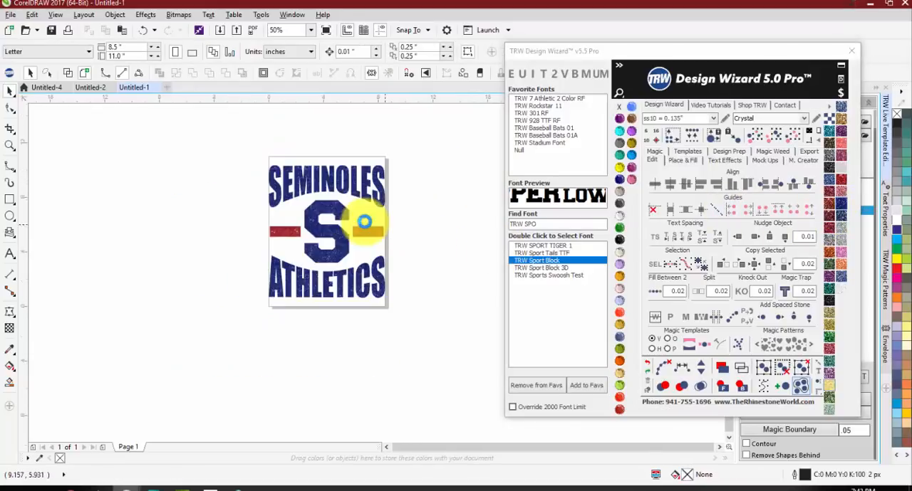
pyautogui.click(819, 132)
pyautogui.click(765, 159)
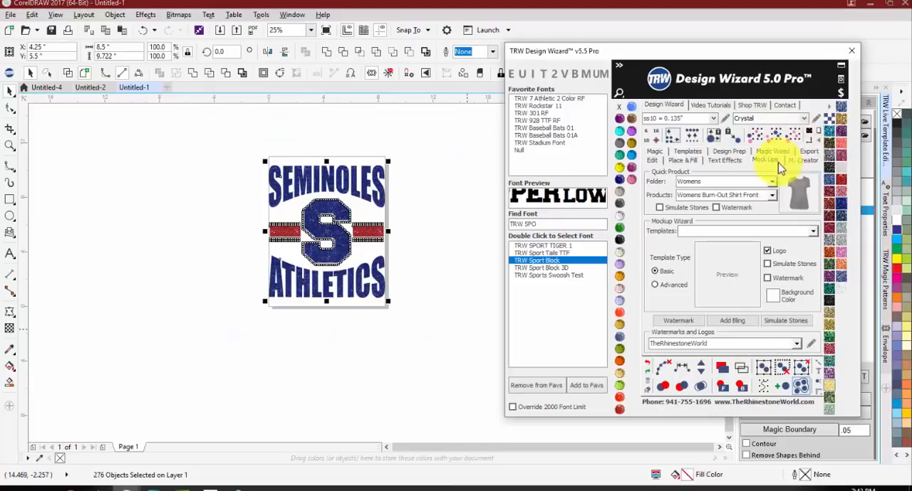
pyautogui.click(793, 199)
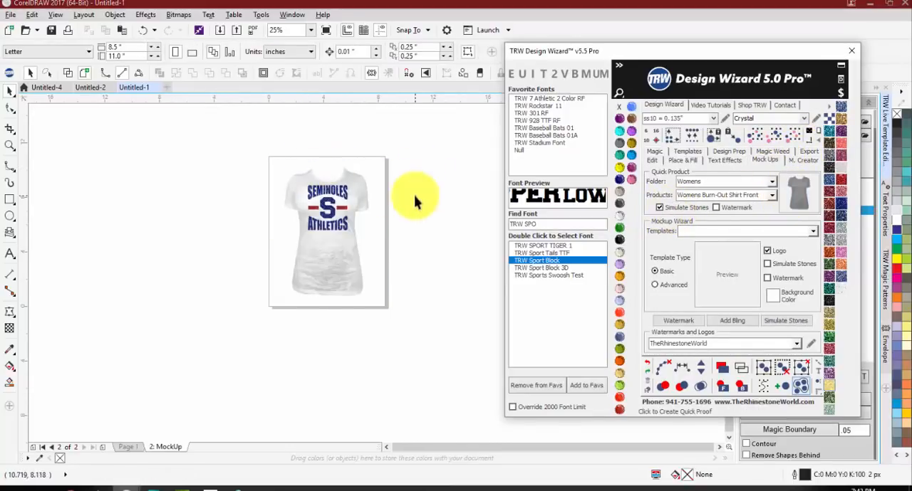
# Step: Color the mock-up shirt Jet Black and enlarge it to about 104% of its size
pyautogui.click(338, 262)
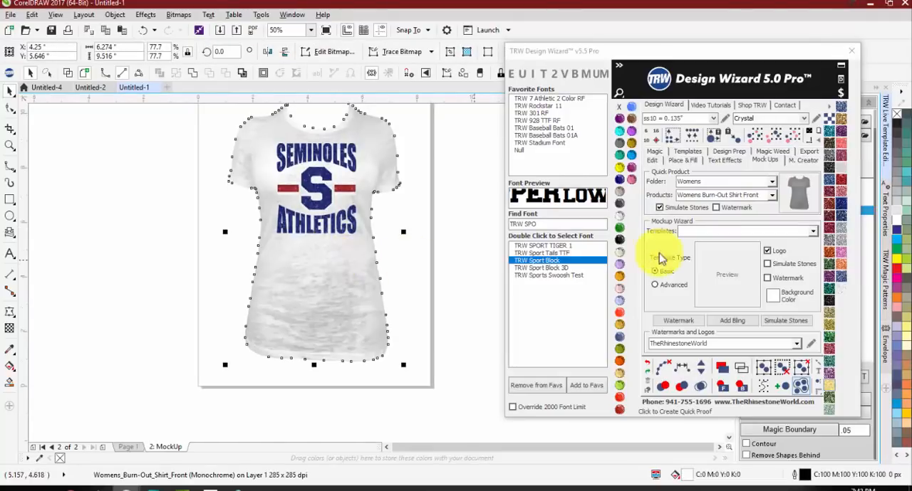
pyautogui.click(620, 240)
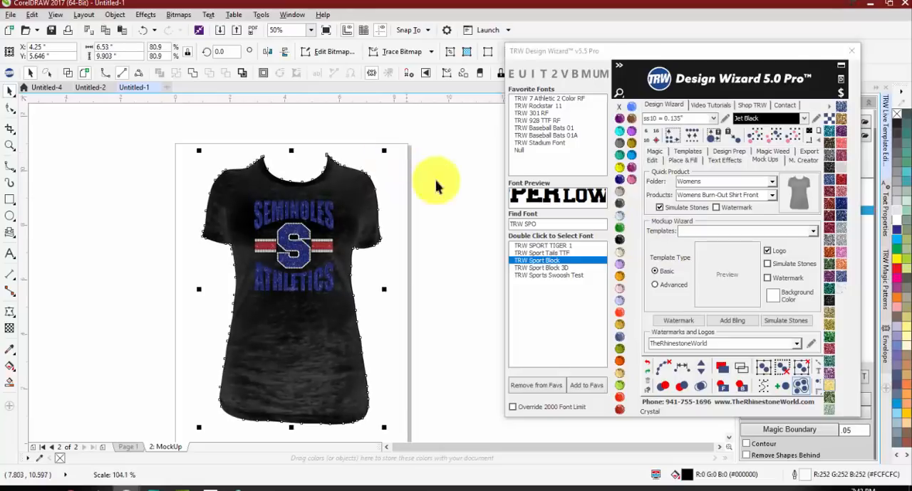
pyautogui.click(475, 227)
# Step: Fill SEMINOLES, ATHLETICS and the S on the mock-up shirt with Red glitter
pyautogui.scroll(1, 350, 249)
pyautogui.click(309, 189)
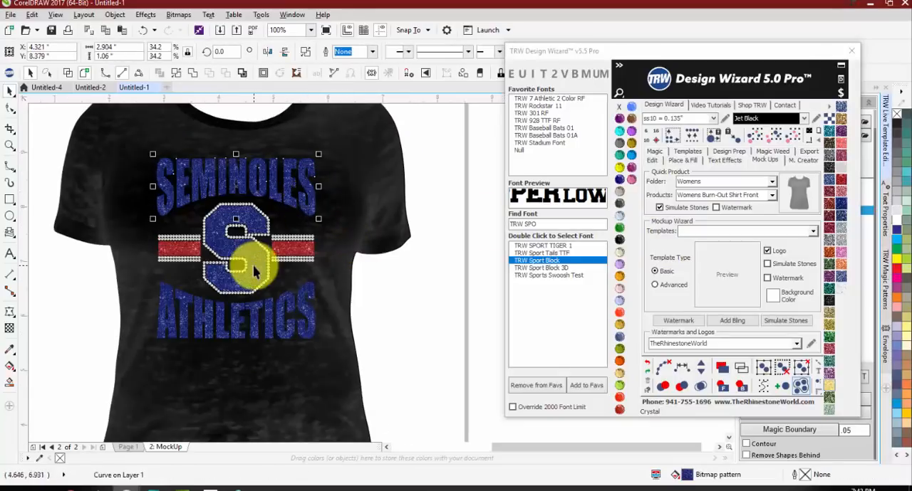
pyautogui.keyDown('shift'); pyautogui.click(253, 324); pyautogui.keyUp('shift')
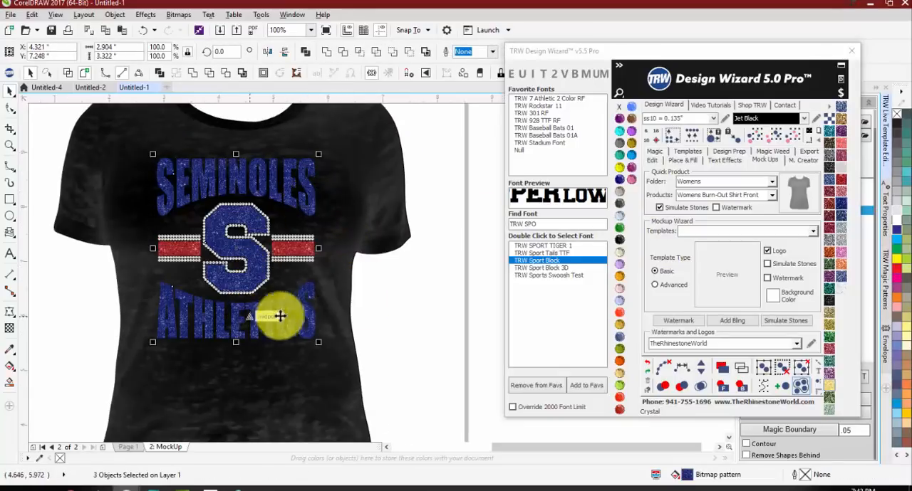
pyautogui.click(842, 178)
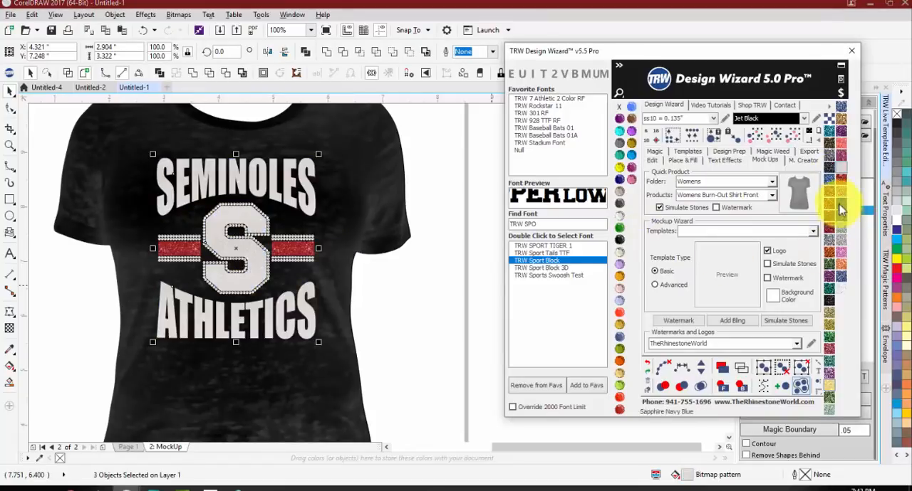
pyautogui.click(842, 187)
# Step: Select both side bars on the mock-up and reduce their height to 0.231 inches
pyautogui.click(304, 253)
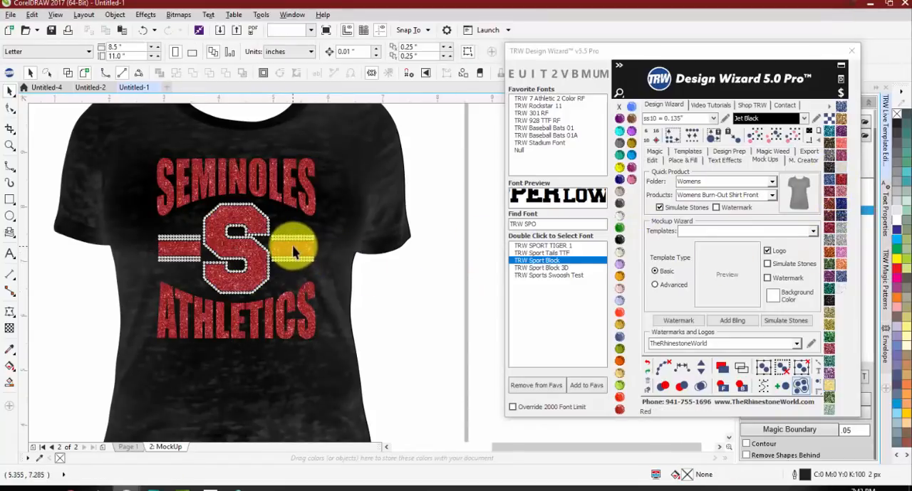
pyautogui.scroll(3, 286, 247)
pyautogui.scroll(-1, 301, 238)
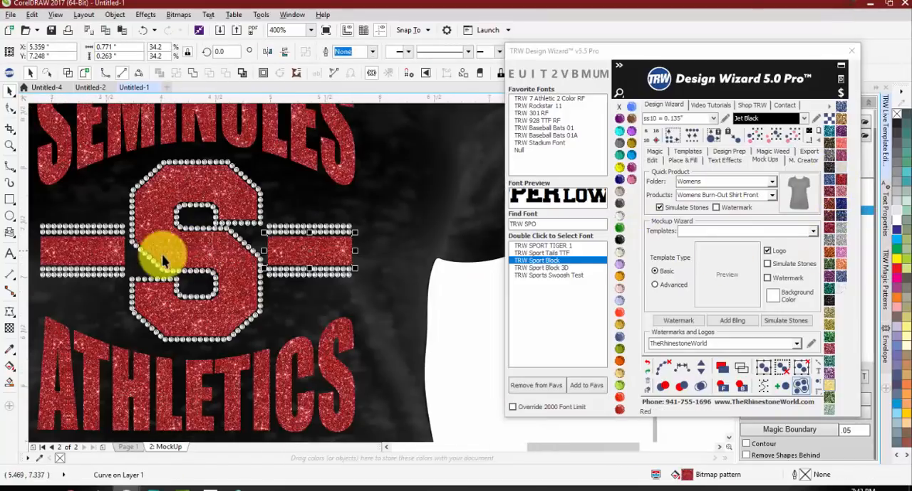
pyautogui.keyDown('shift'); pyautogui.click(194, 235); pyautogui.keyUp('shift')
pyautogui.scroll(1, 191, 240)
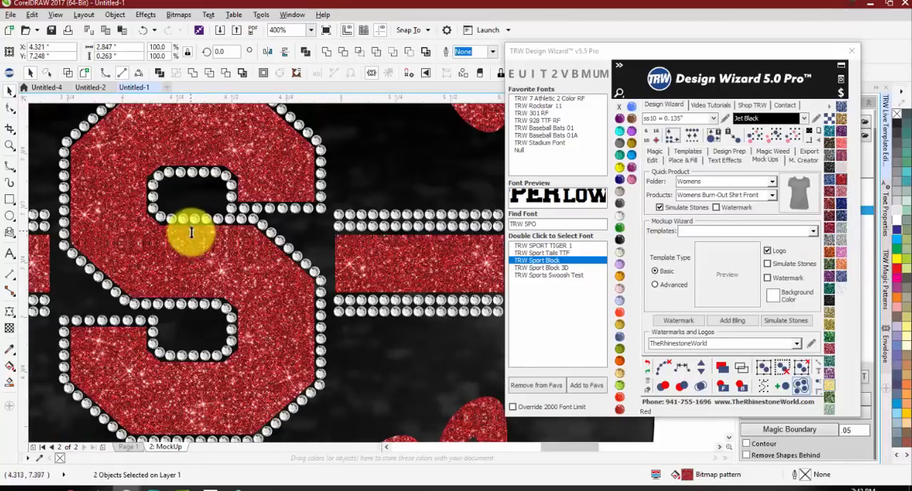
pyautogui.scroll(-1, 195, 229)
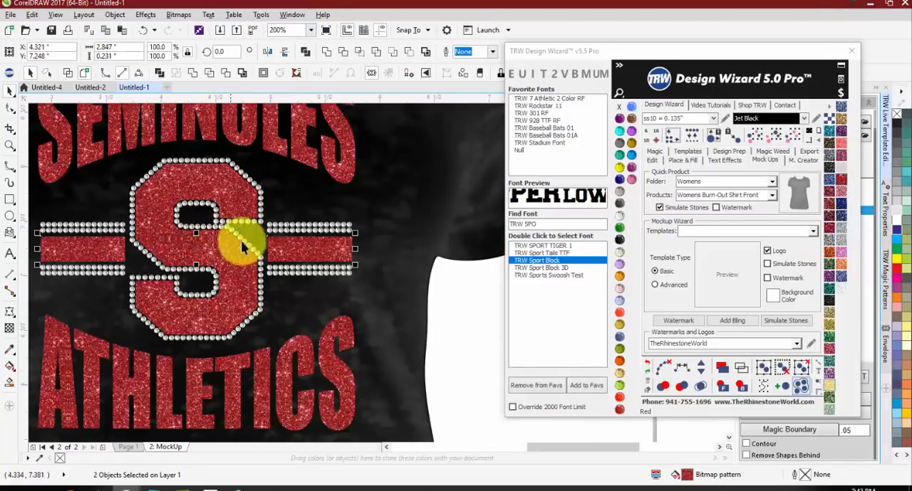
# Step: Fill the mock-up's two side bars with silver glitter
pyautogui.click(482, 304)
pyautogui.click(311, 254)
pyautogui.keyDown('shift'); pyautogui.click(114, 256); pyautogui.keyUp('shift')
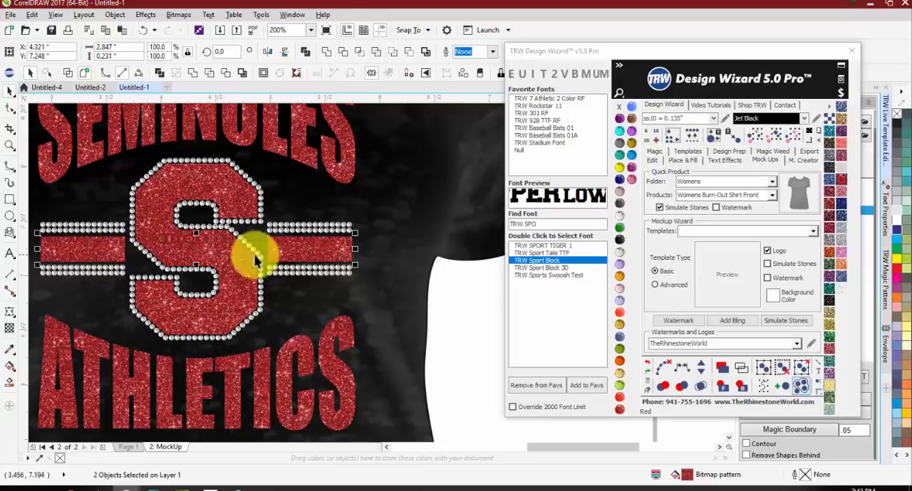
pyautogui.click(844, 235)
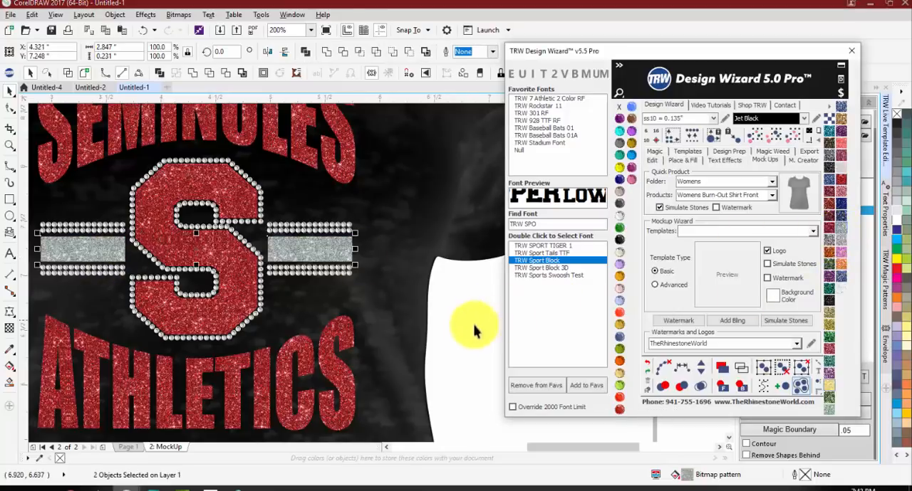
# Step: Fill the mock-up's central S with the same silver glitter as the side bars
pyautogui.click(327, 260)
pyautogui.click(245, 275)
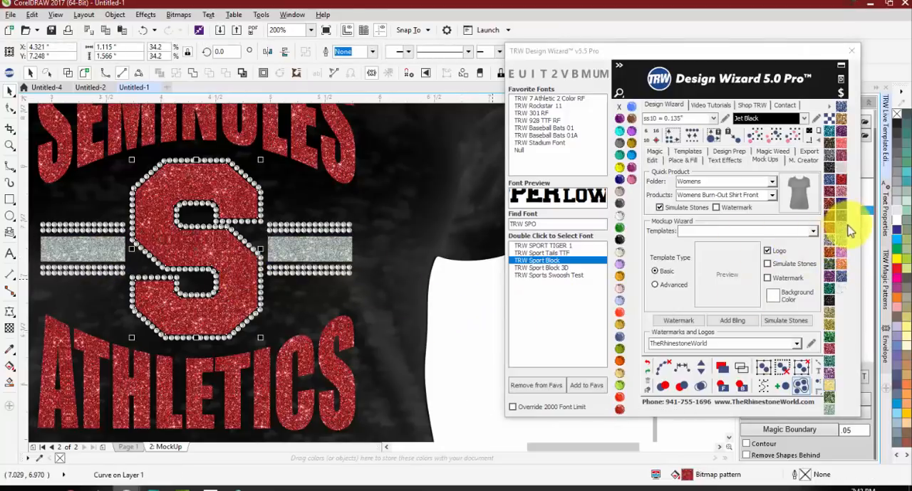
pyautogui.click(595, 264)
pyautogui.click(476, 320)
pyautogui.scroll(-1, 364, 252)
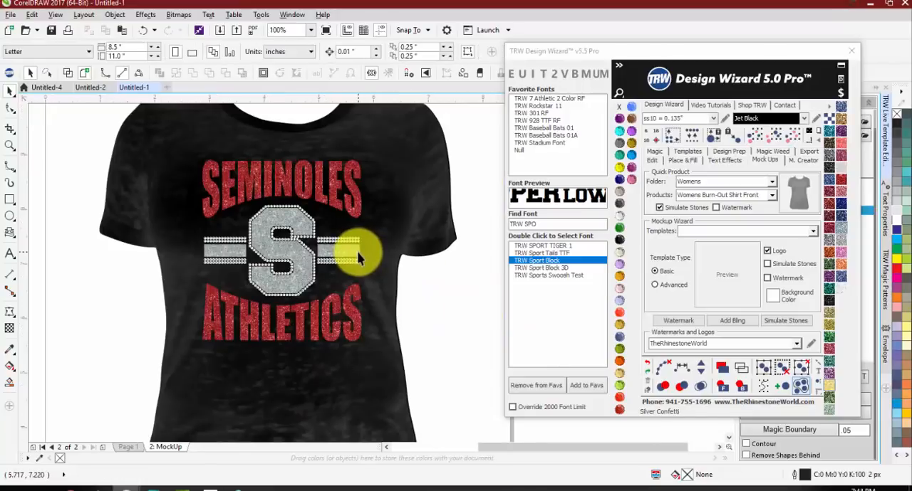
# Step: Return to Page 1, select the entire SEMINOLES ATHLETICS design and examine its stone and vinyl pricing information
pyautogui.click(128, 446)
pyautogui.scroll(-1, 262, 227)
pyautogui.scroll(-1, 262, 226)
pyautogui.scroll(1, 228, 203)
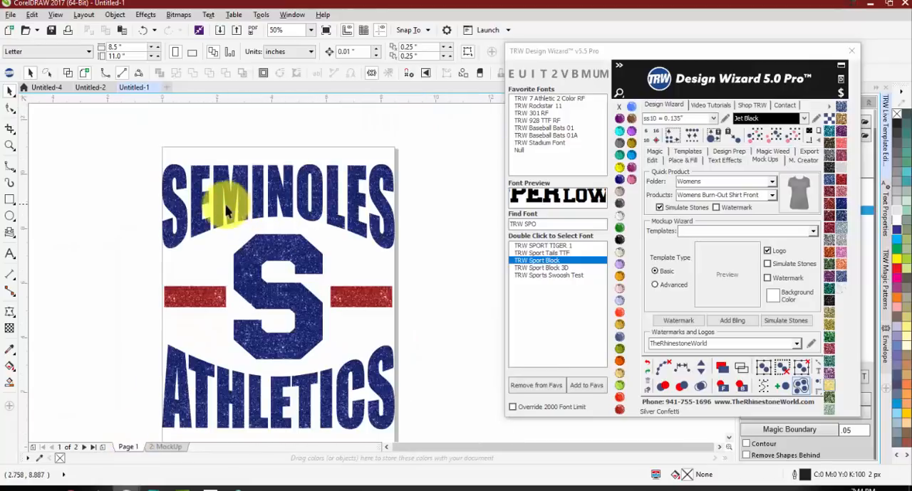
pyautogui.scroll(-1, 126, 164)
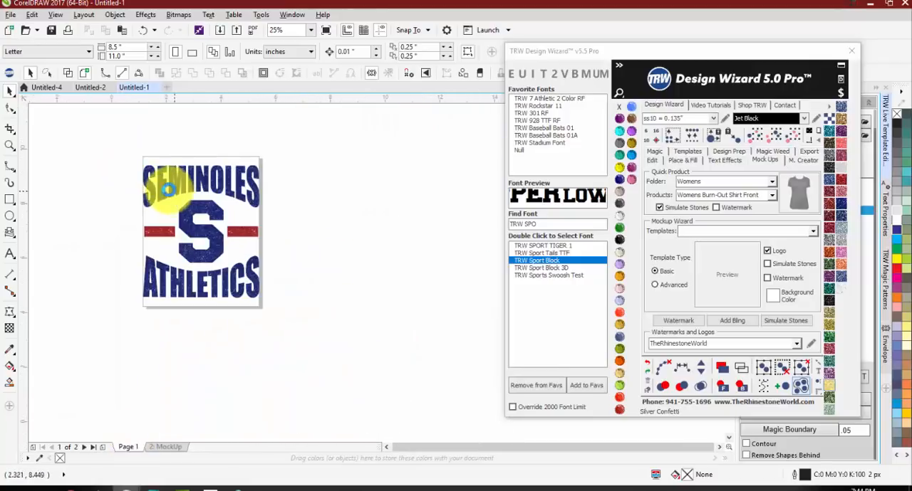
pyautogui.scroll(1, 163, 196)
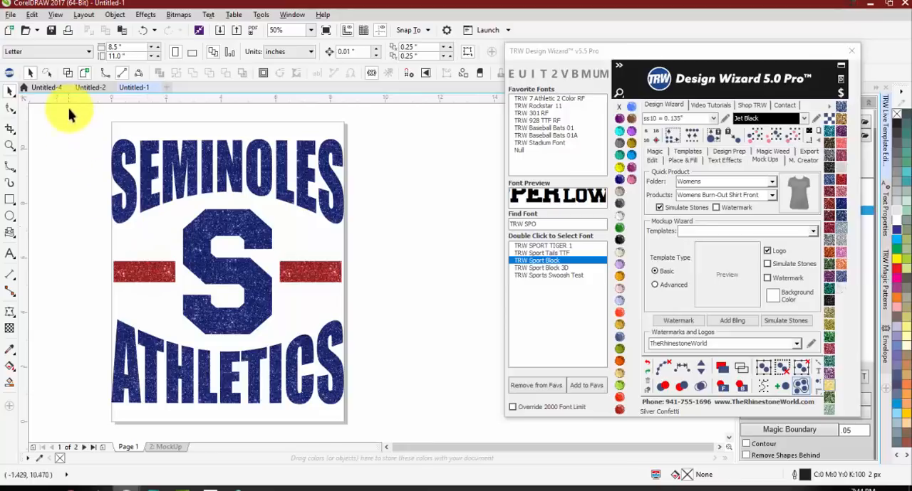
pyautogui.moveTo(88, 128); pyautogui.dragTo(406, 434)
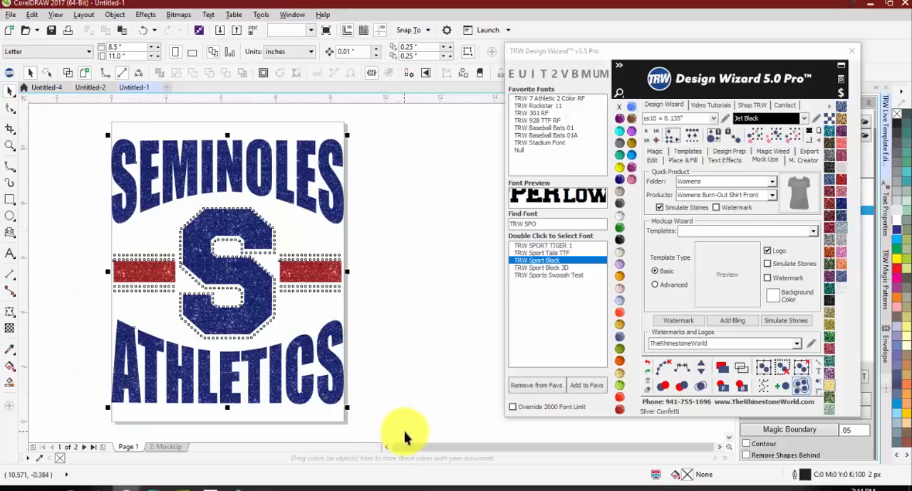
pyautogui.click(841, 94)
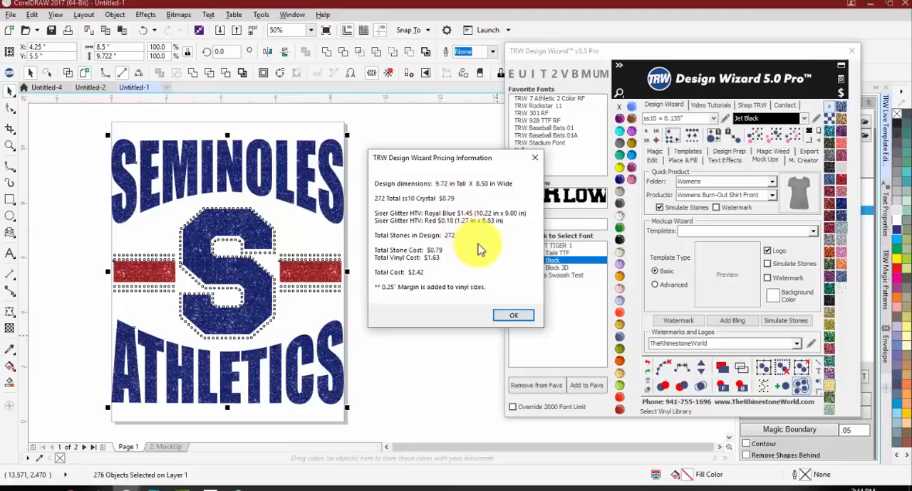
pyautogui.click(514, 315)
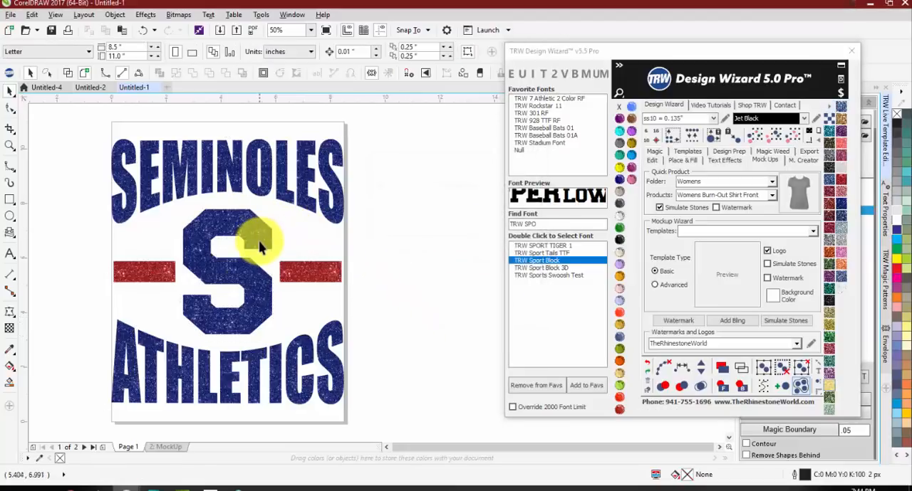
# Step: Select the entire design on Page 1 and place a black background behind it
pyautogui.scroll(-1, 78, 134)
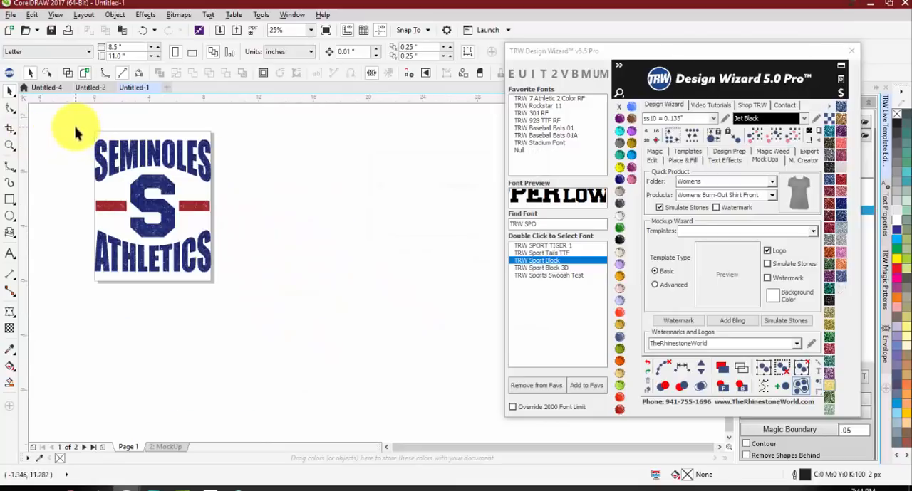
pyautogui.moveTo(75, 129); pyautogui.dragTo(269, 287)
pyautogui.click(807, 137)
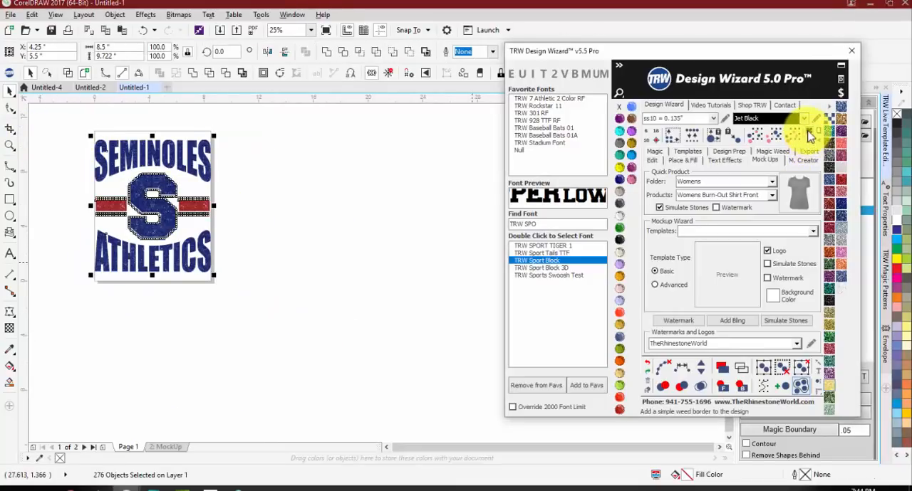
pyautogui.scroll(1, 106, 146)
# Step: Select SEMINOLES, ATHLETICS and the central S and apply the Crystal colour to them
pyautogui.click(142, 169)
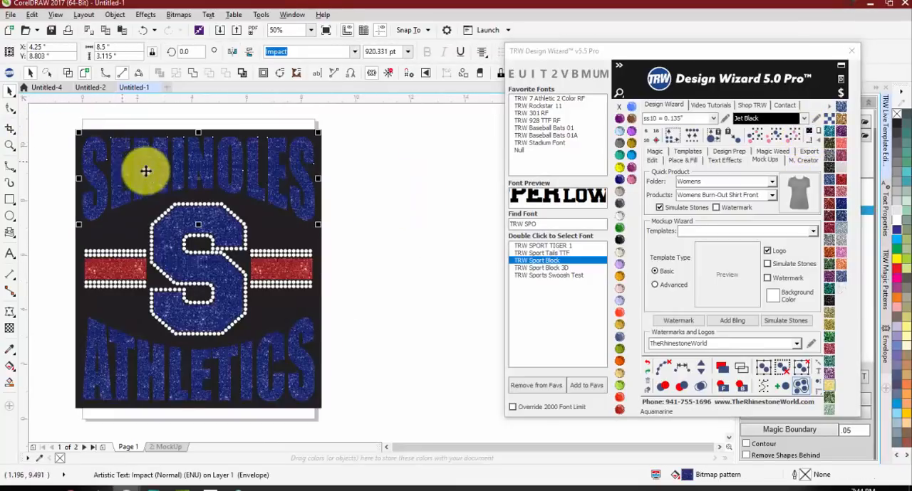
pyautogui.keyDown('shift'); pyautogui.click(107, 376); pyautogui.keyUp('shift')
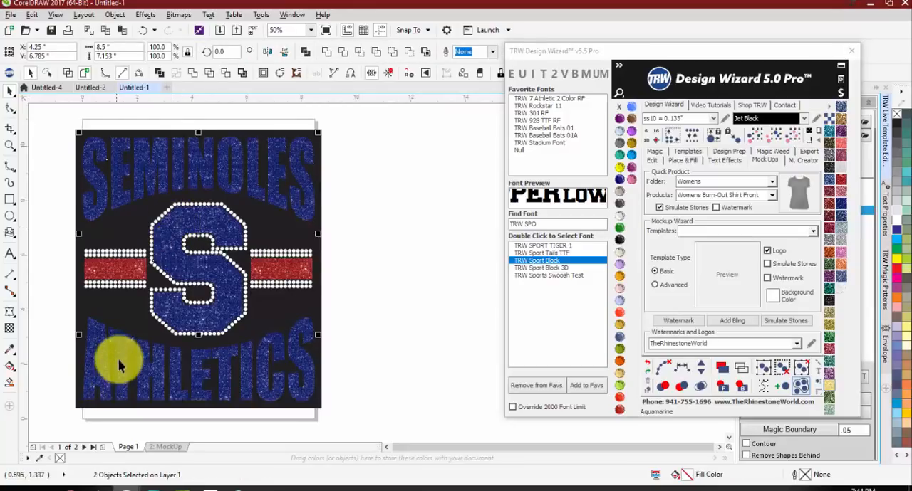
pyautogui.click(620, 192)
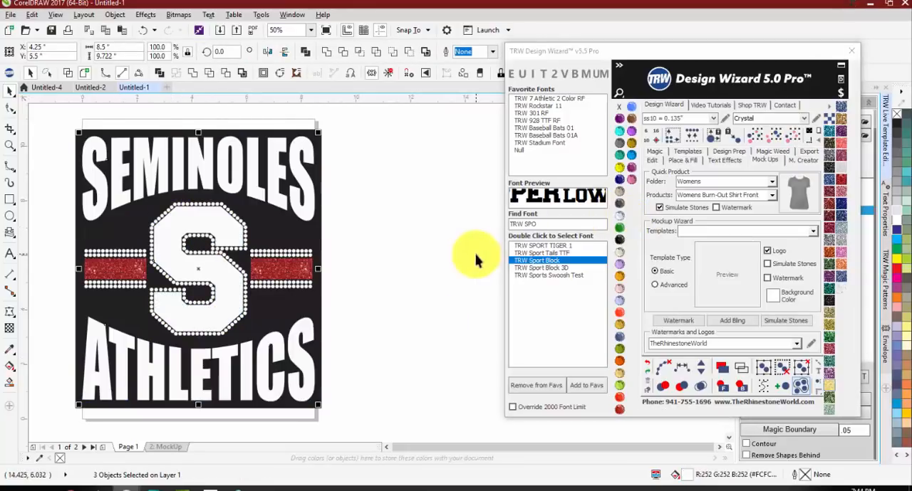
# Step: Fill both side bars and the words SEMINOLES and ATHLETICS with 20% black
pyautogui.click(281, 274)
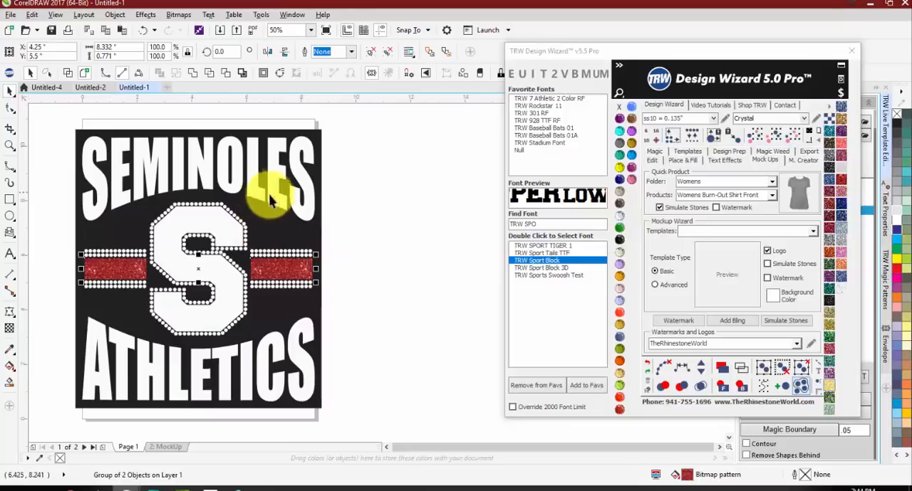
pyautogui.click(897, 200)
pyautogui.click(187, 262)
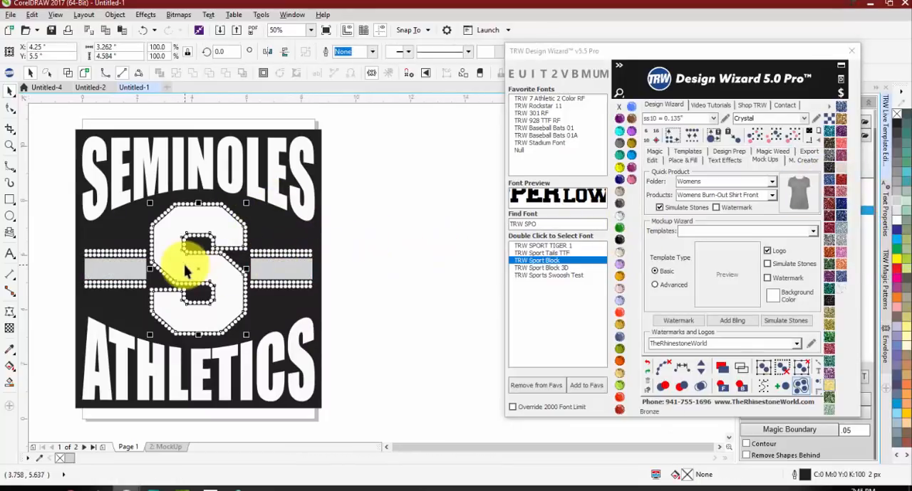
pyautogui.click(239, 359)
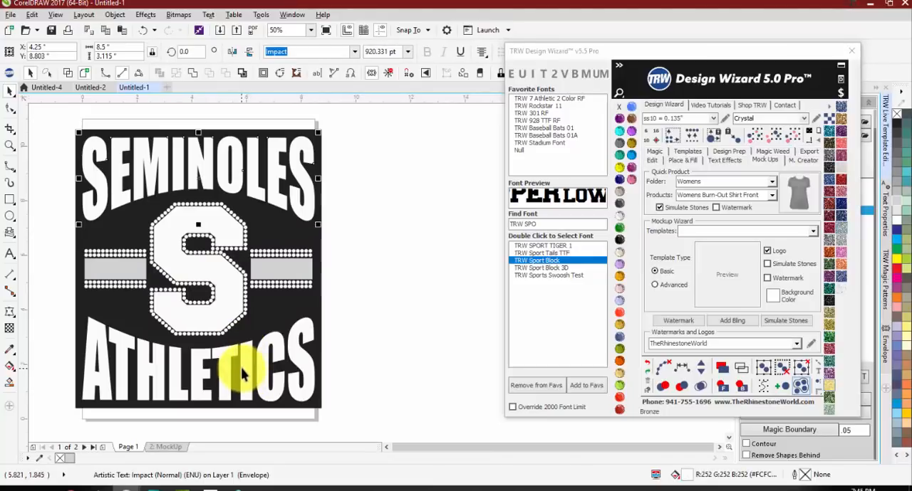
pyautogui.keyDown('shift'); pyautogui.click(242, 374); pyautogui.keyUp('shift')
pyautogui.click(896, 203)
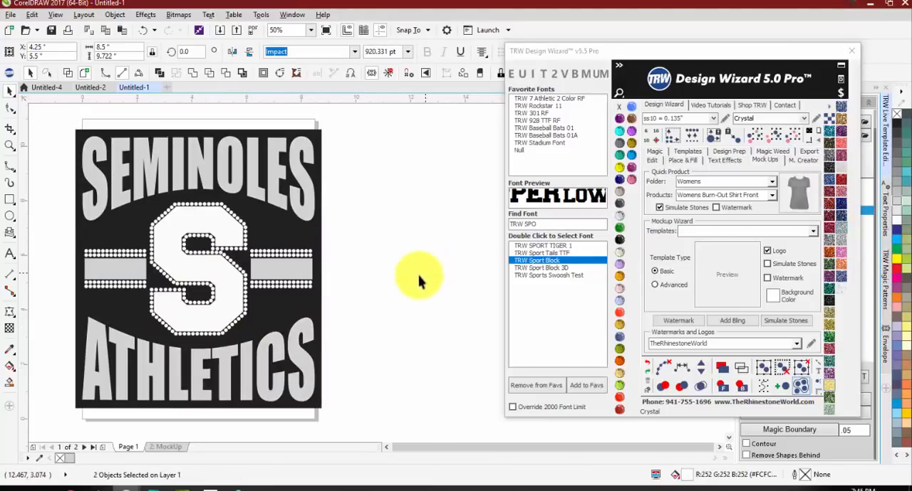
# Step: Select the whole design and try to convert it from ss10 to ss06 stones with the quick size conversion
pyautogui.click(57, 139)
pyautogui.moveTo(47, 128); pyautogui.dragTo(362, 406)
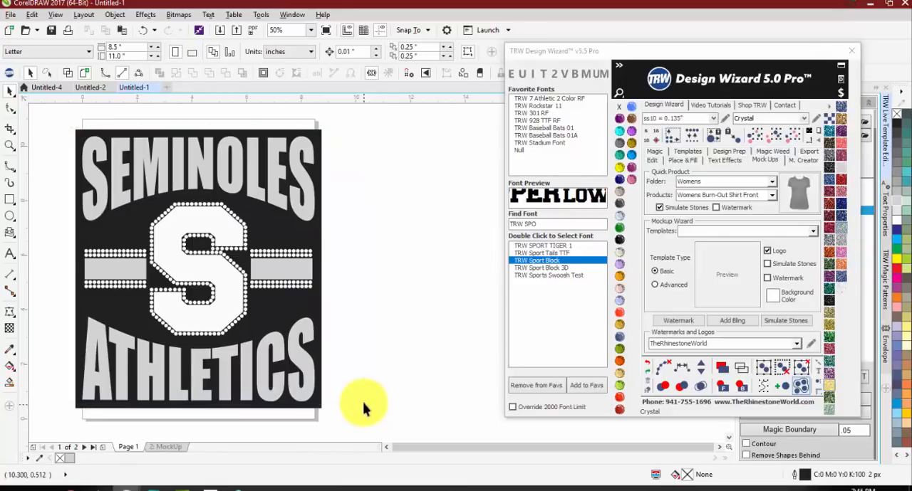
pyautogui.click(649, 136)
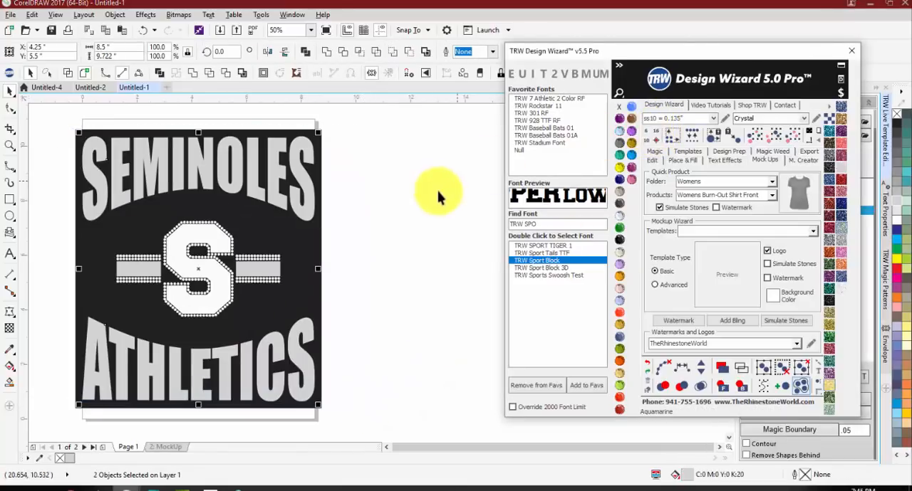
# Step: Check the size of the converted S and of a single rhinestone, and undo the quick size conversion
pyautogui.click(217, 225)
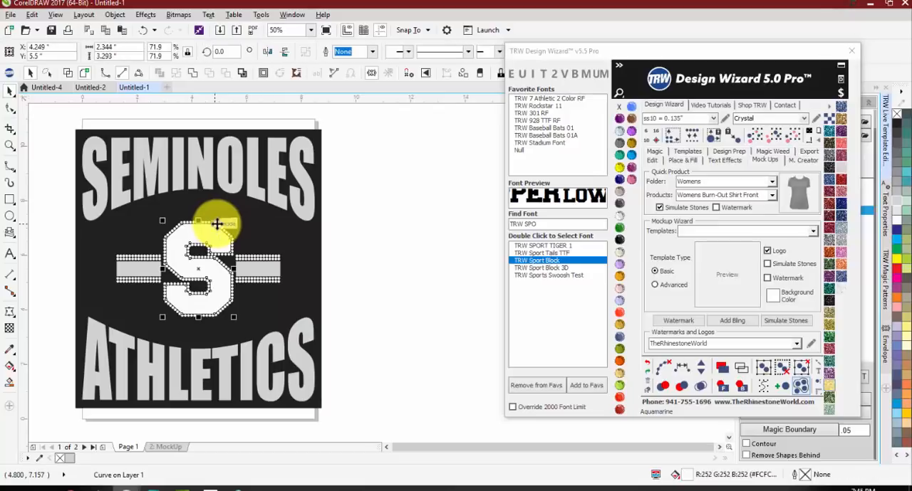
pyautogui.moveTo(53, 134); pyautogui.dragTo(370, 402)
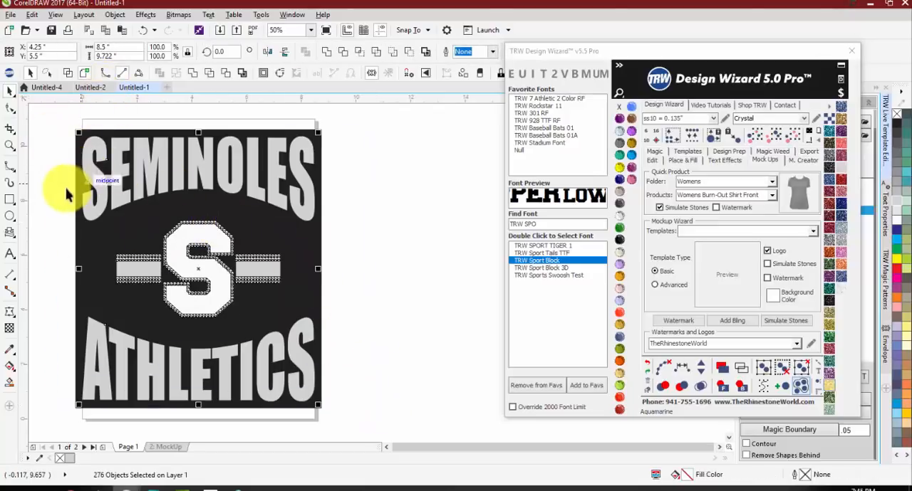
pyautogui.press('Escape')
pyautogui.scroll(2, 178, 244)
pyautogui.click(175, 244)
pyautogui.scroll(-2, 171, 214)
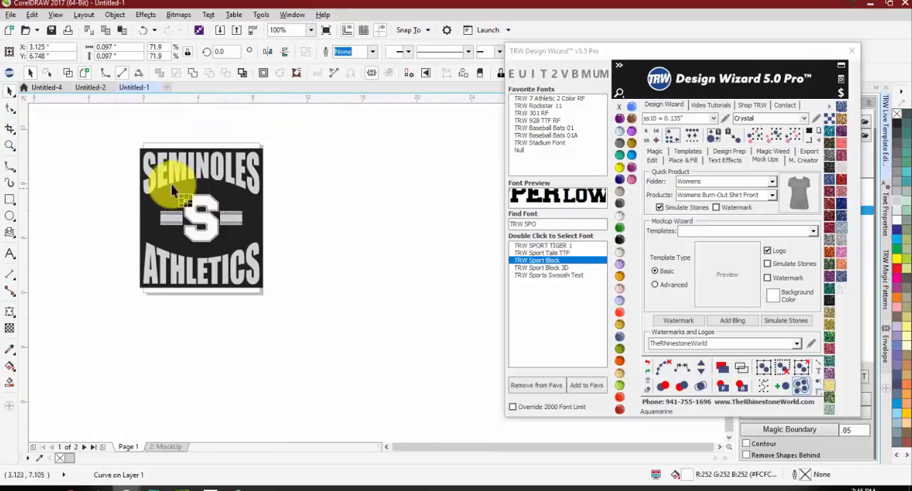
pyautogui.click(75, 187)
pyautogui.hotkey('ctrl', 'z')
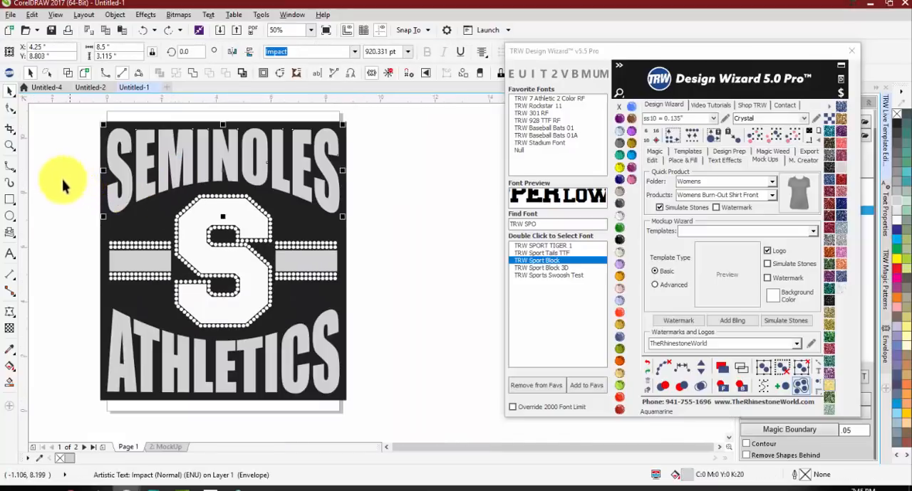
# Step: Select the whole design, choose the ss06 = 0.097" stone size and try the one-click rhinestone design resize
pyautogui.click(58, 166)
pyautogui.moveTo(57, 124); pyautogui.dragTo(413, 369)
pyautogui.click(711, 123)
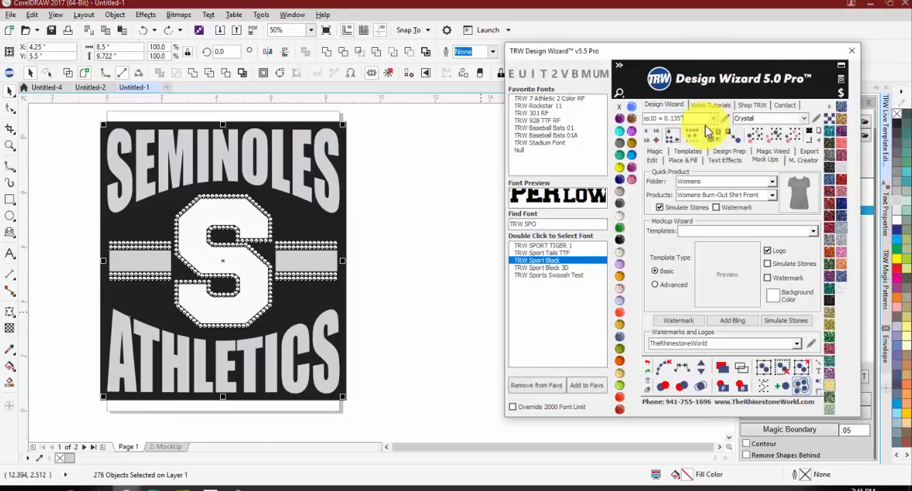
pyautogui.click(713, 123)
pyautogui.click(687, 131)
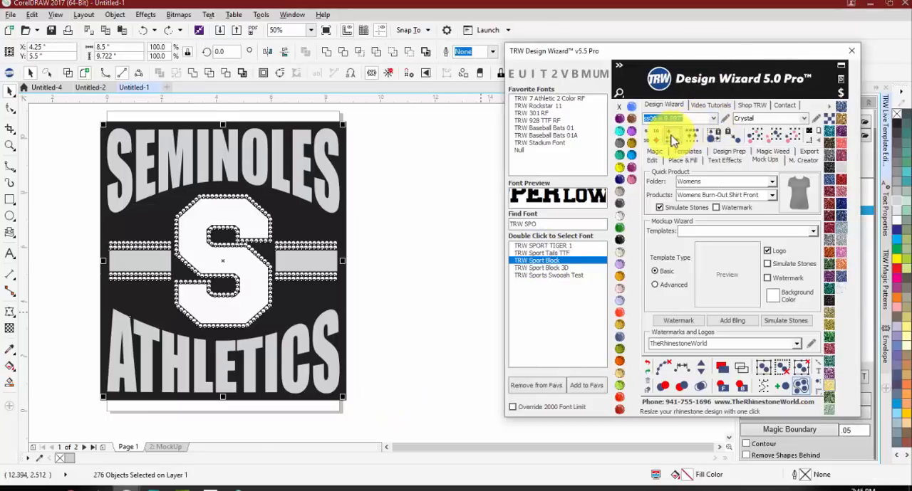
pyautogui.click(673, 140)
pyautogui.click(371, 210)
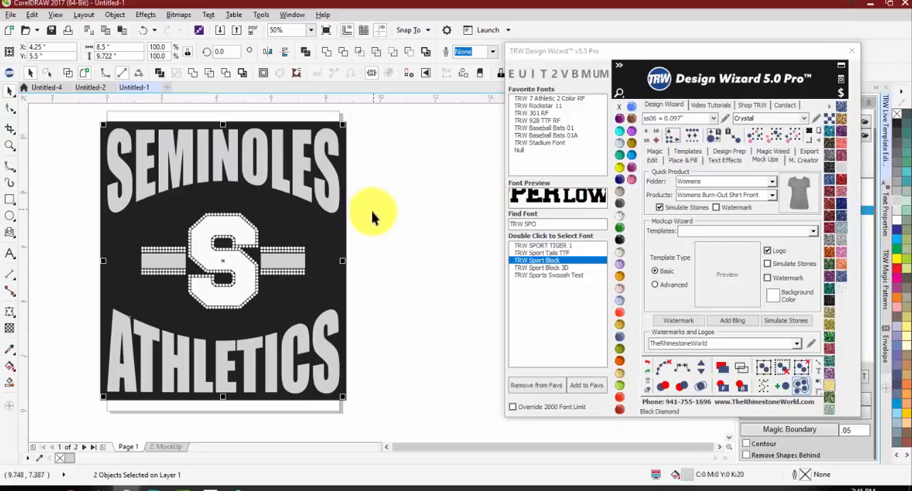
# Step: Inspect the side bars and the ATHLETICS lettering, and undo the one-click resize
pyautogui.click(283, 255)
pyautogui.click(376, 249)
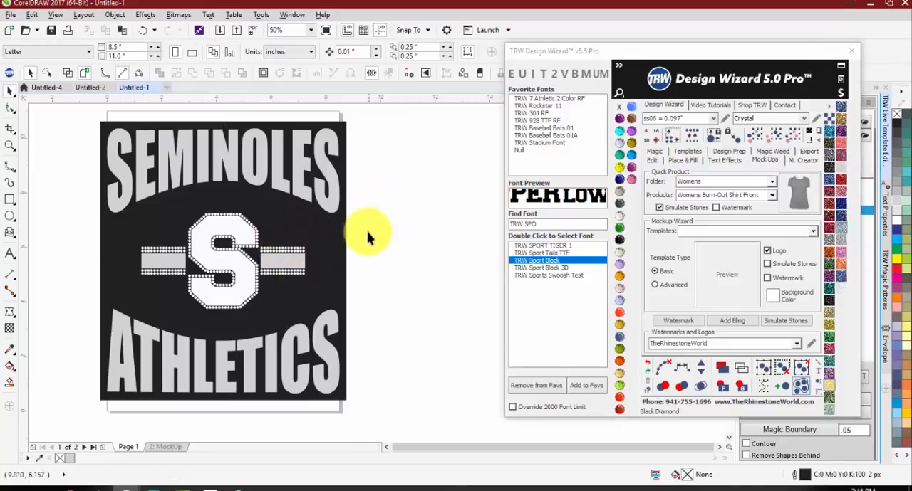
pyautogui.click(300, 349)
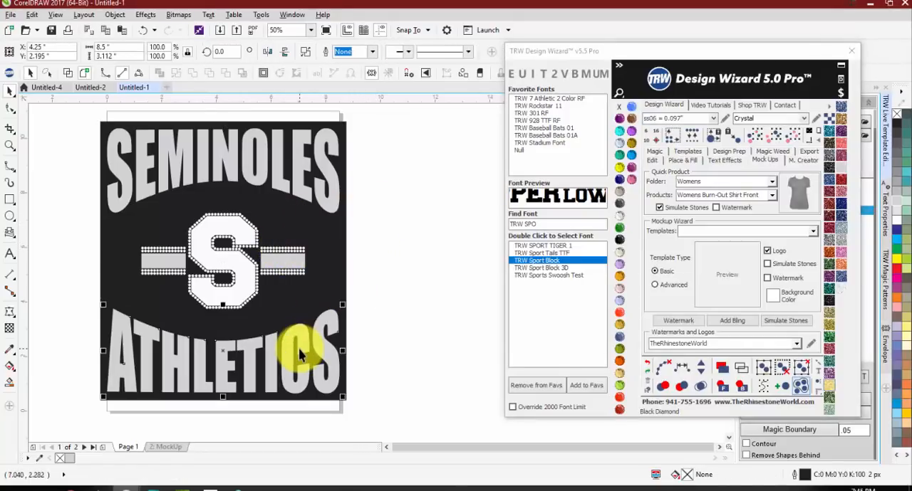
pyautogui.hotkey('ctrl', 'z')
pyautogui.hotkey('ctrl', 'z')
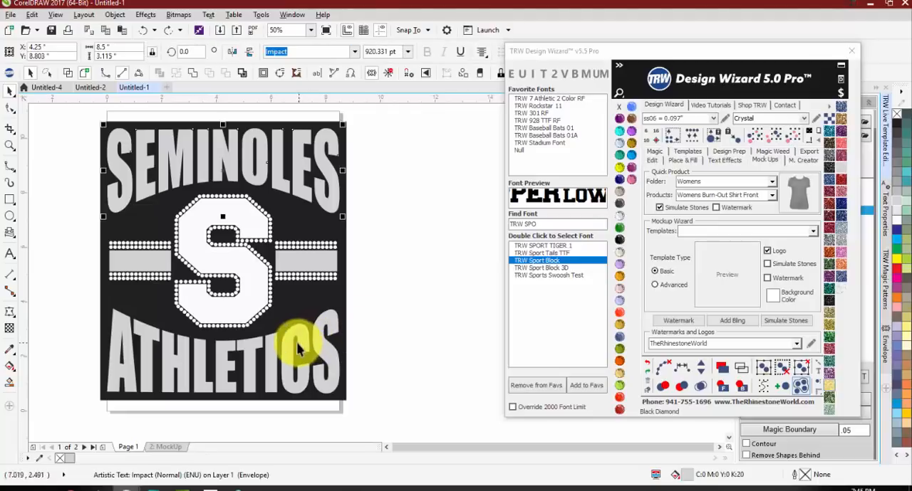
# Step: Select the whole design, try the one-click resize to ss06 stones again and undo it
pyautogui.moveTo(81, 121); pyautogui.dragTo(387, 402)
pyautogui.click(666, 128)
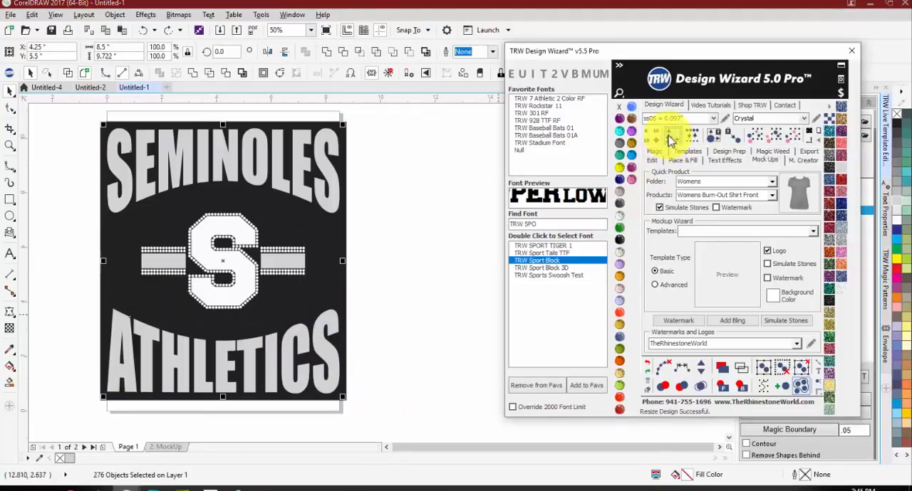
pyautogui.hotkey('ctrl', 'z')
# Step: Select SEMINOLES, ATHLETICS and the side bars together and weld them into one object
pyautogui.click(297, 155)
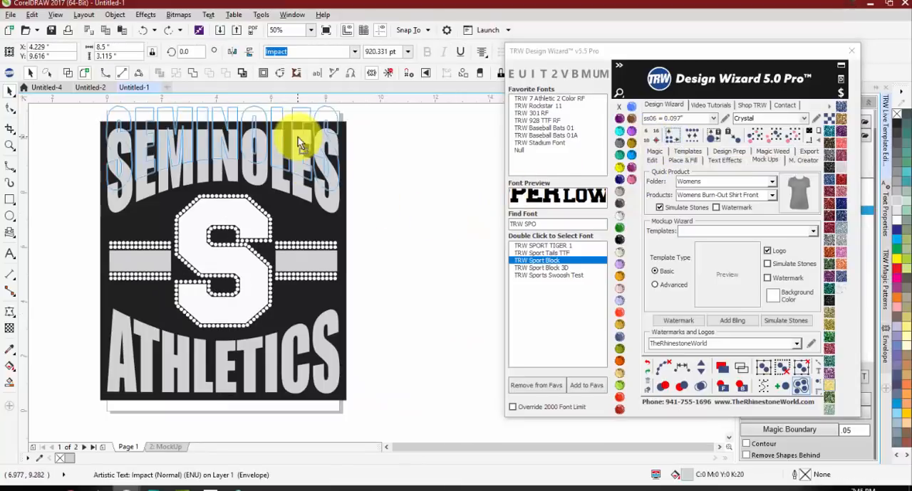
pyautogui.keyDown('shift'); pyautogui.click(287, 354); pyautogui.keyUp('shift')
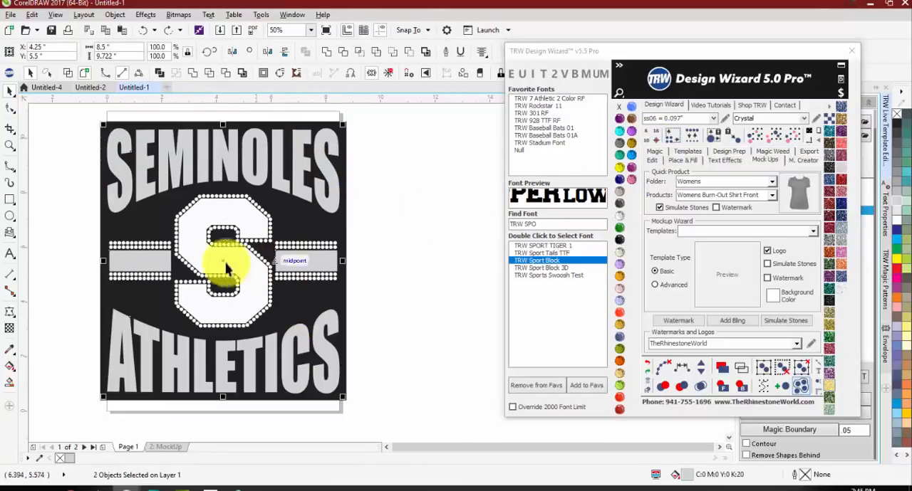
pyautogui.keyDown('shift'); pyautogui.click(145, 267); pyautogui.keyUp('shift')
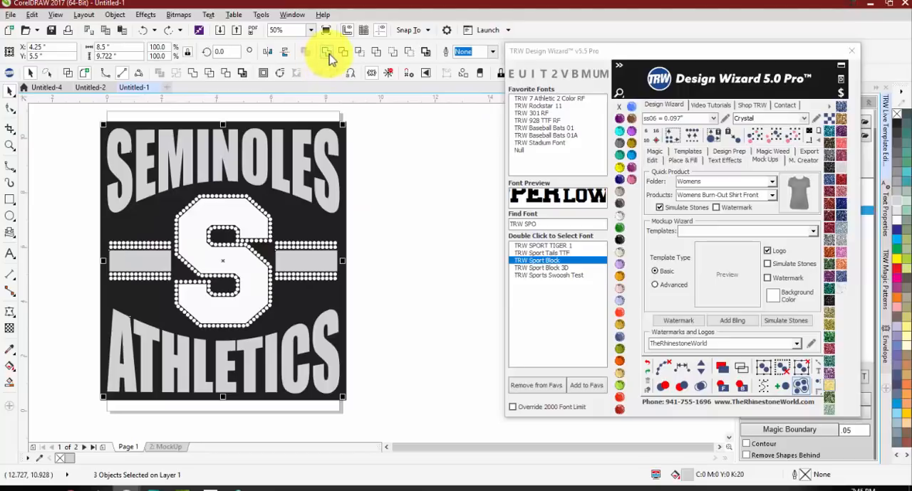
pyautogui.click(328, 53)
# Step: Select the whole design with the welded lettering and resize it to ss06 stones, and back to ss10 = 0.135"
pyautogui.moveTo(377, 127); pyautogui.dragTo(106, 404)
pyautogui.click(673, 136)
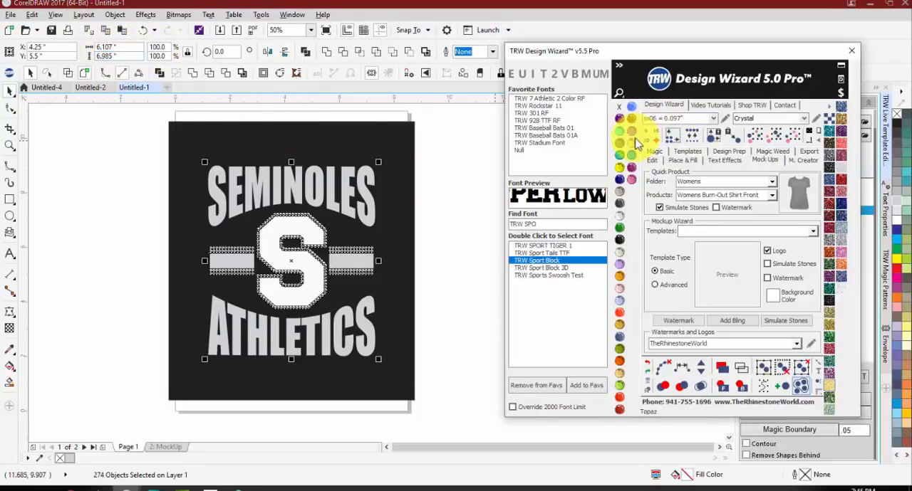
pyautogui.click(713, 118)
pyautogui.click(669, 147)
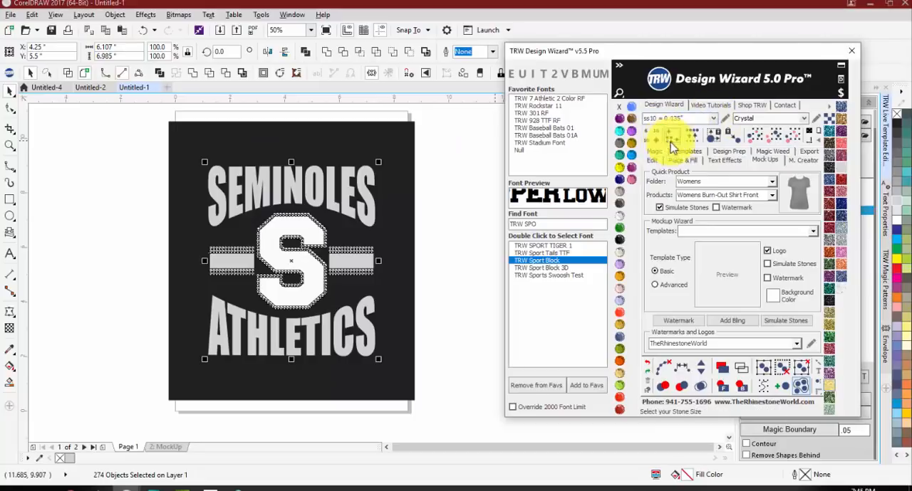
pyautogui.click(671, 135)
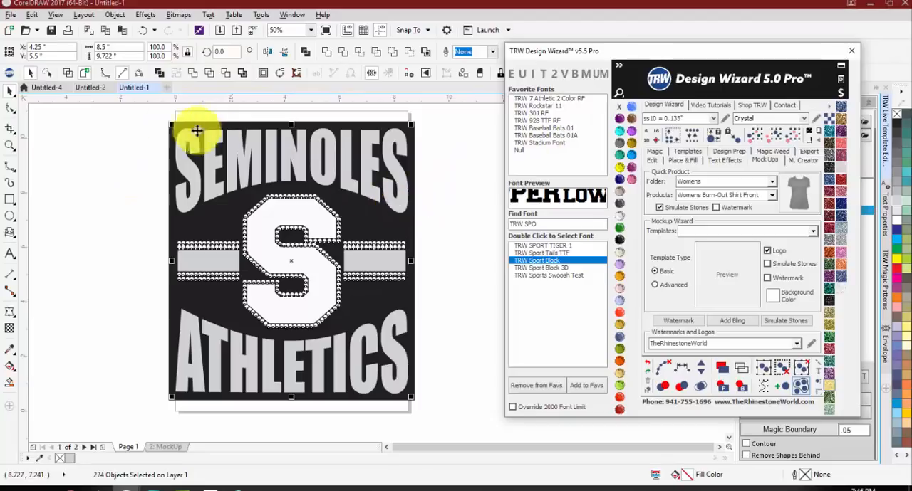
# Step: Set the stone size to ss06 = 0.097" and resize the whole selected SEMINOLES ATHLETICS design to it
pyautogui.click(713, 118)
pyautogui.click(682, 131)
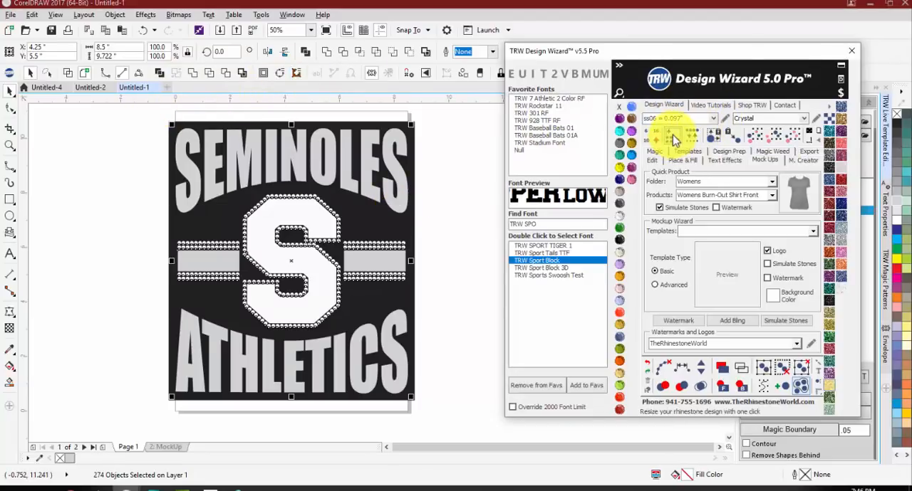
pyautogui.click(673, 135)
pyautogui.click(472, 218)
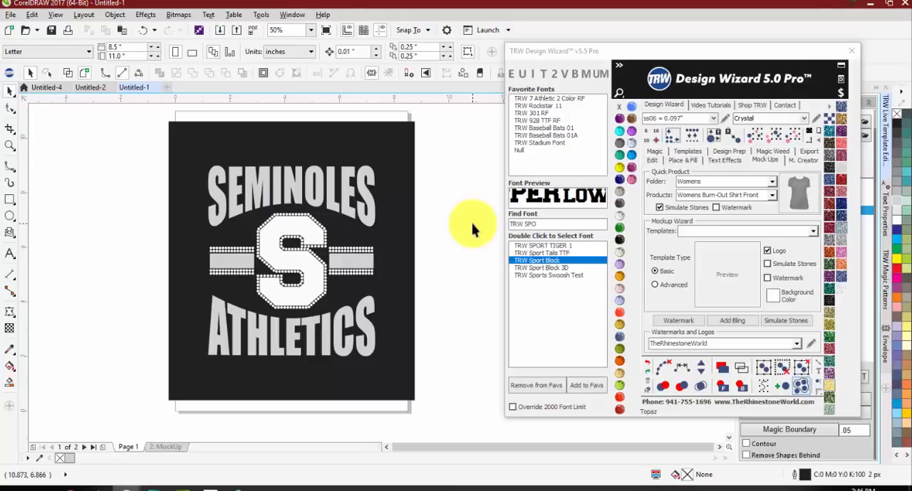
# Step: Switch to the Untitled-2 document and examine the finished glitter designs, especially the Mustangs basketball M
pyautogui.click(93, 87)
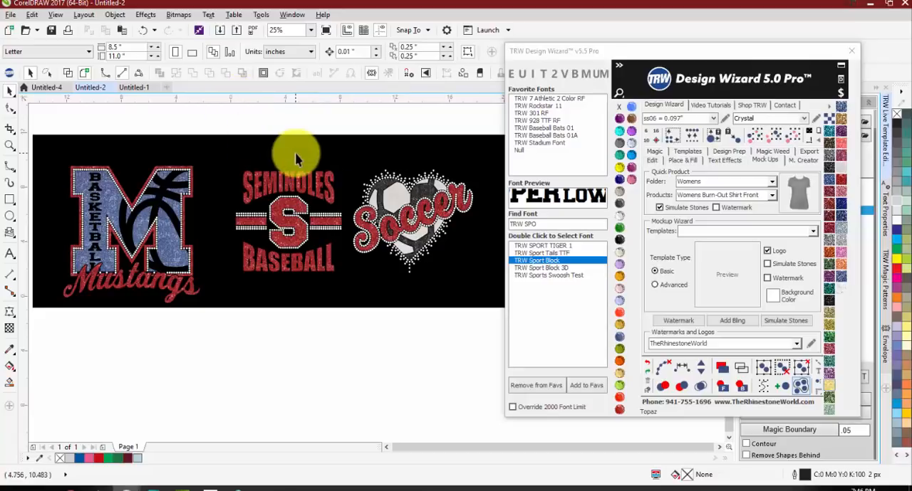
pyautogui.scroll(-1, 240, 176)
pyautogui.scroll(1, 169, 197)
pyautogui.scroll(1, 163, 200)
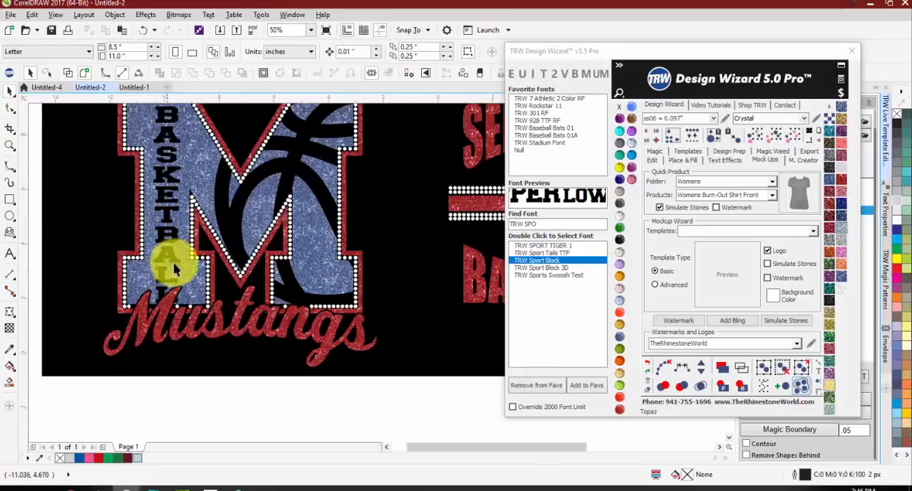
pyautogui.scroll(-1, 188, 268)
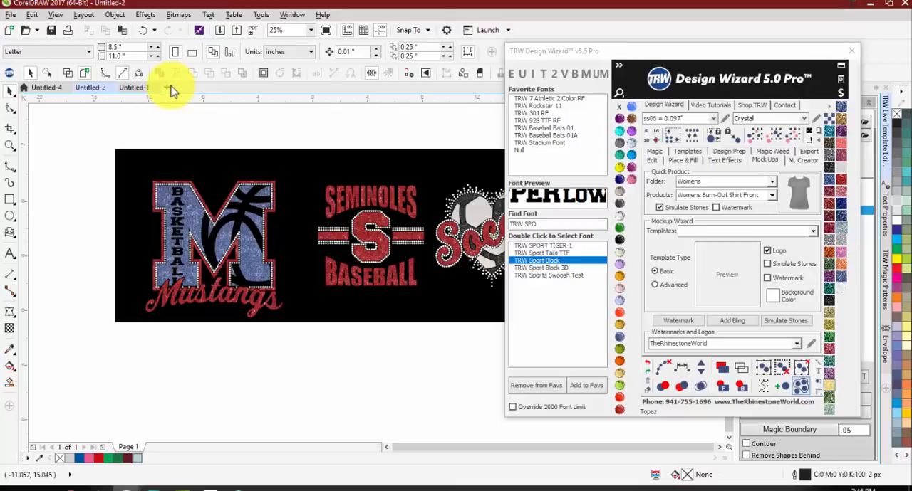
pyautogui.scroll(1, 230, 221)
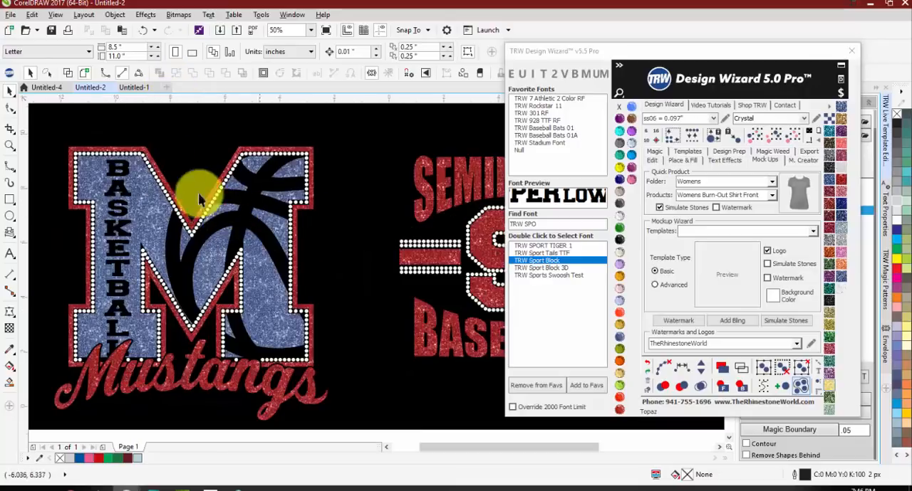
# Step: Create a new document and add the letter M as artistic text in the TRW Sport Block font
pyautogui.click(165, 87)
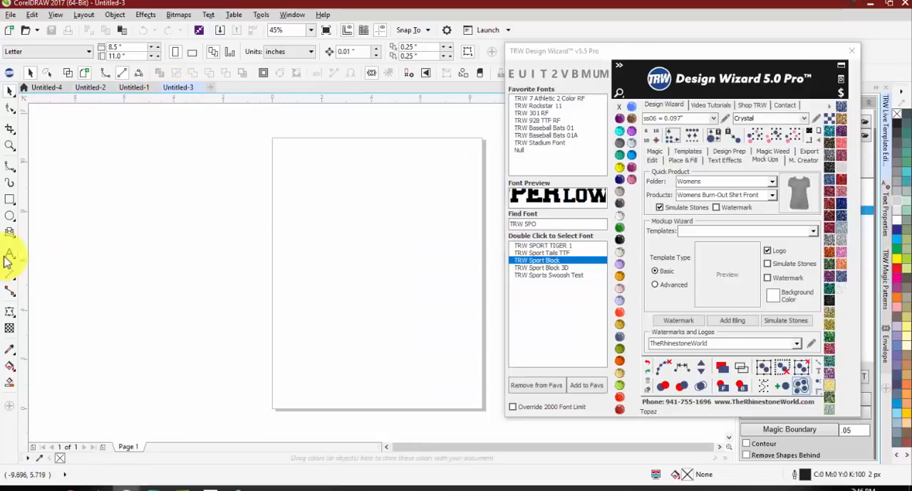
pyautogui.click(10, 253)
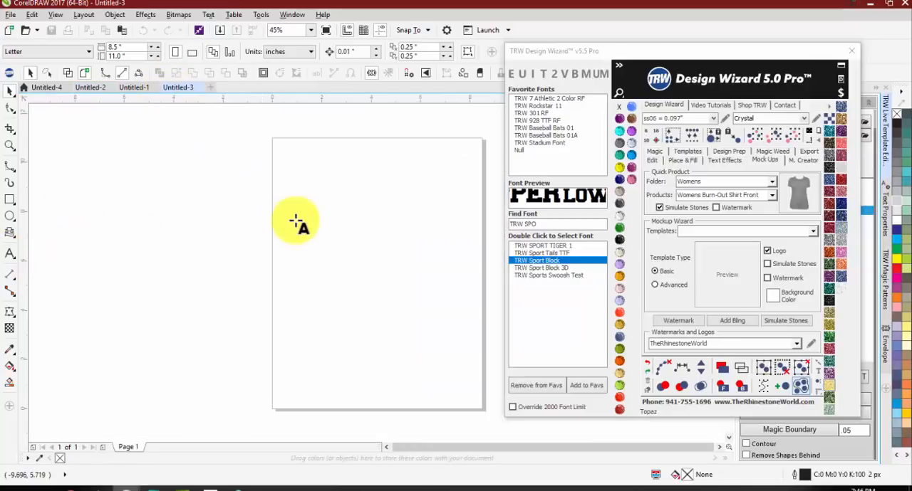
pyautogui.click(289, 211)
pyautogui.write('T')
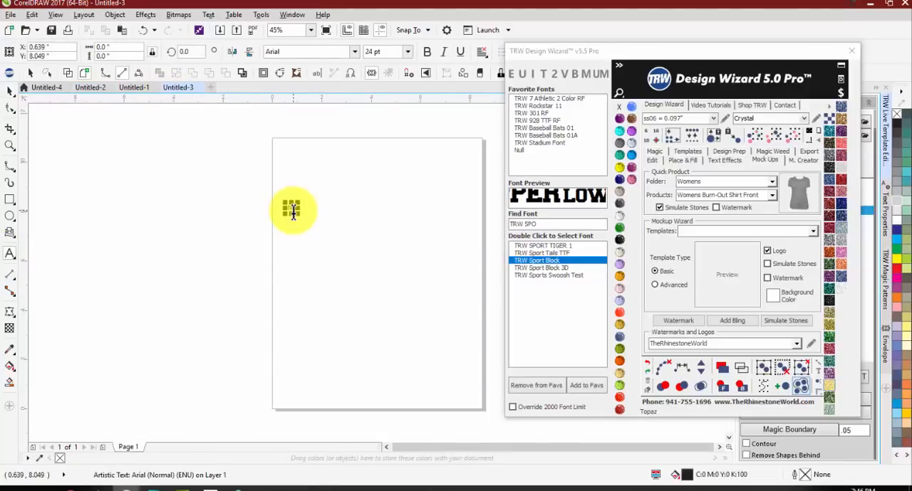
pyautogui.click(506, 69)
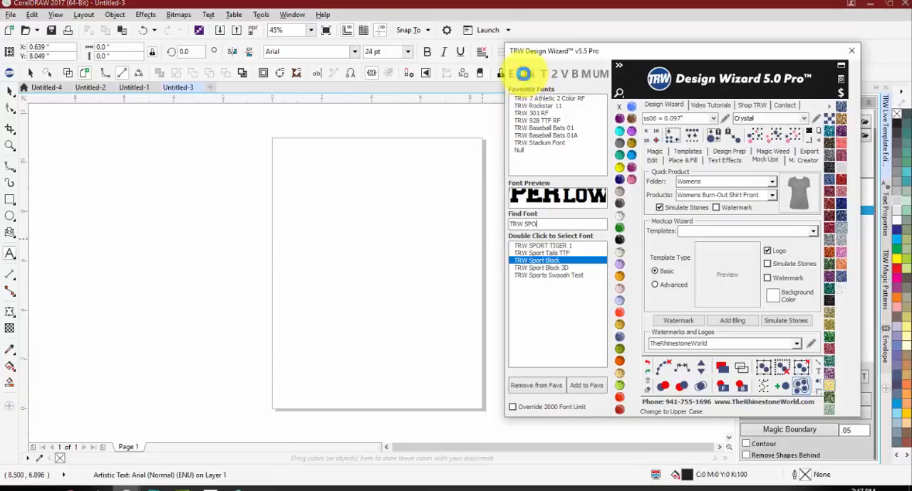
pyautogui.doubleClick(554, 262)
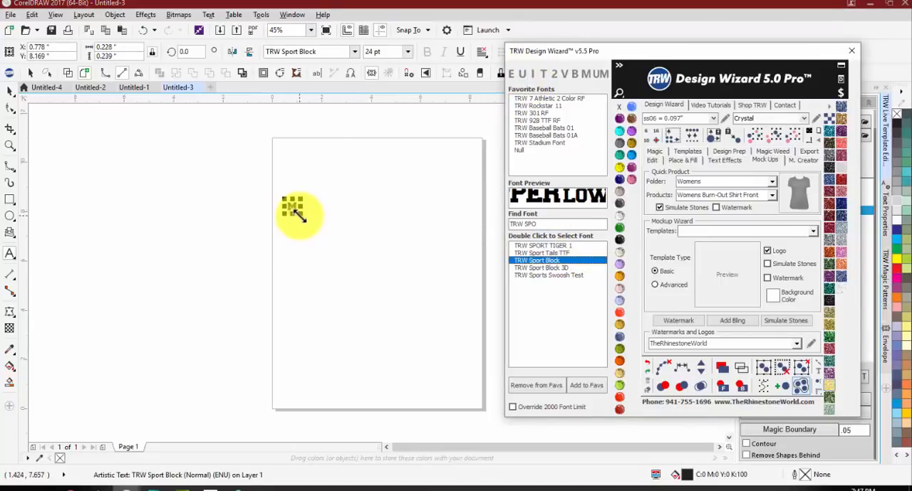
# Step: Enlarge the M to about 7.45" wide by 6.5" high and position it across the middle of the page
pyautogui.moveTo(306, 220); pyautogui.dragTo(499, 363)
pyautogui.click(10, 92)
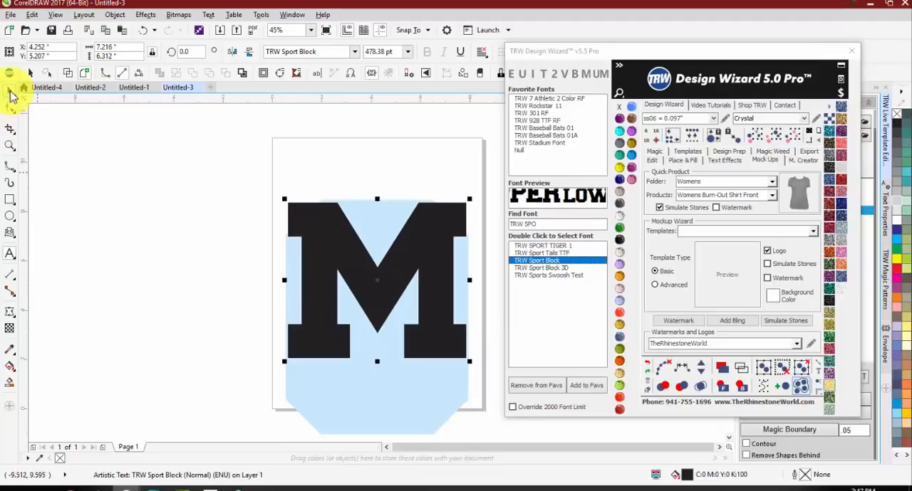
pyautogui.moveTo(345, 236); pyautogui.dragTo(341, 222)
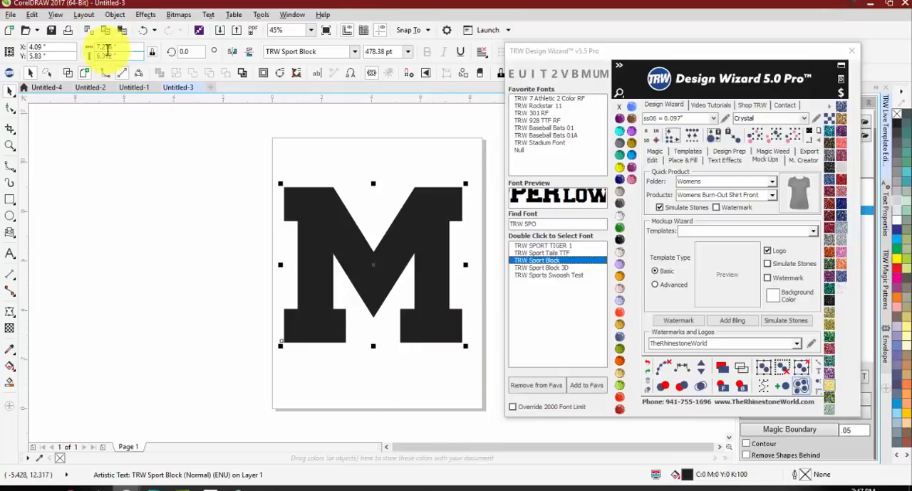
pyautogui.moveTo(465, 180); pyautogui.dragTo(470, 180)
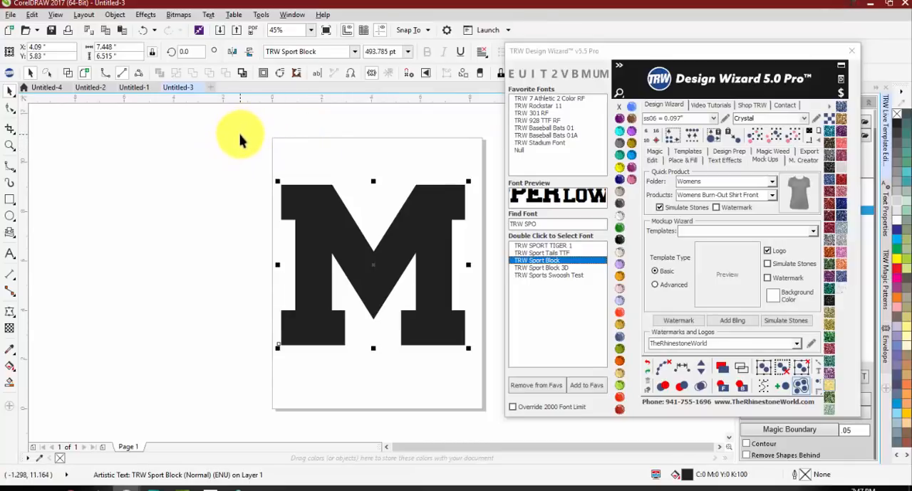
pyautogui.click(88, 49)
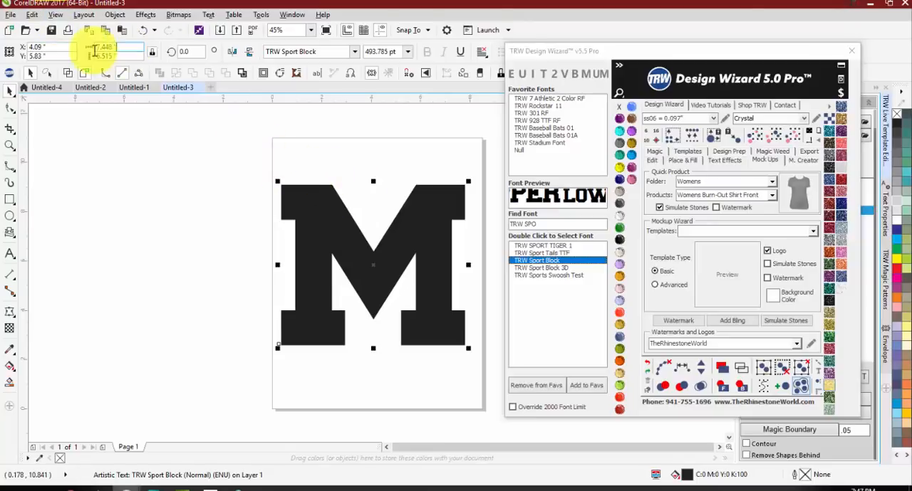
pyautogui.click(155, 192)
pyautogui.click(301, 217)
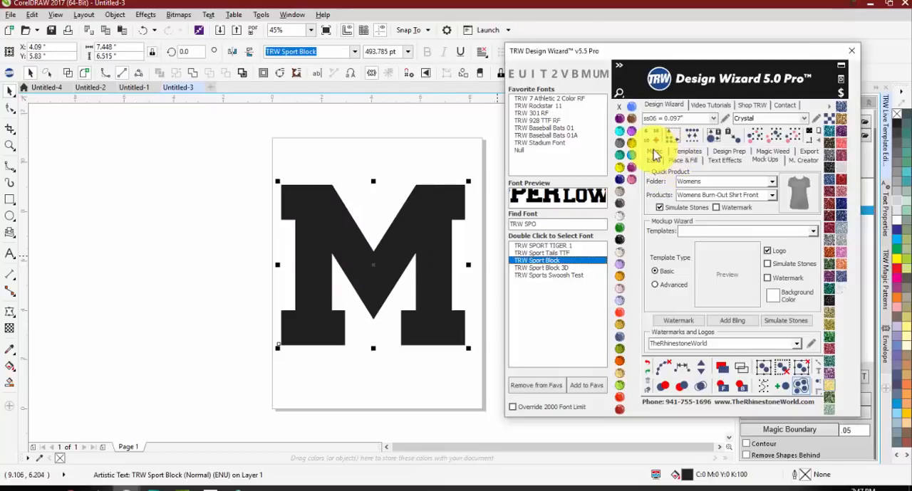
# Step: Try Stone Outline with Contour at 0.17 on the M with ss06 stones and undo it
pyautogui.click(651, 152)
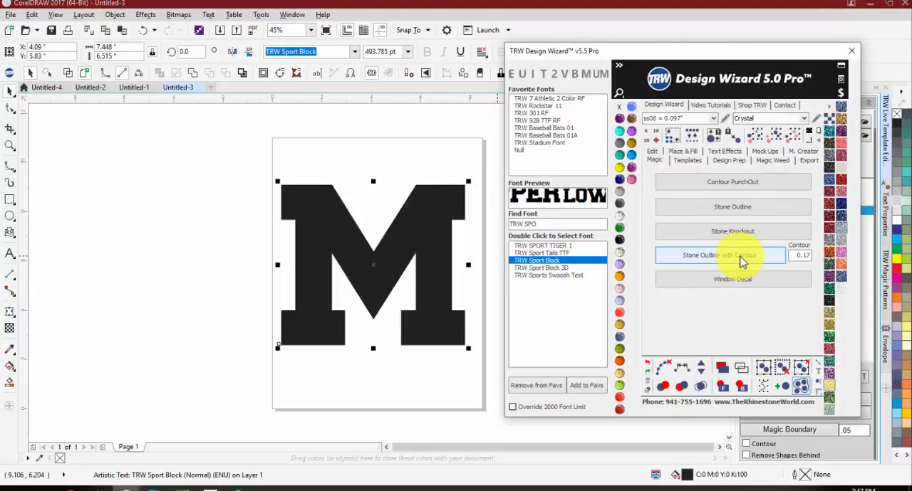
pyautogui.click(740, 261)
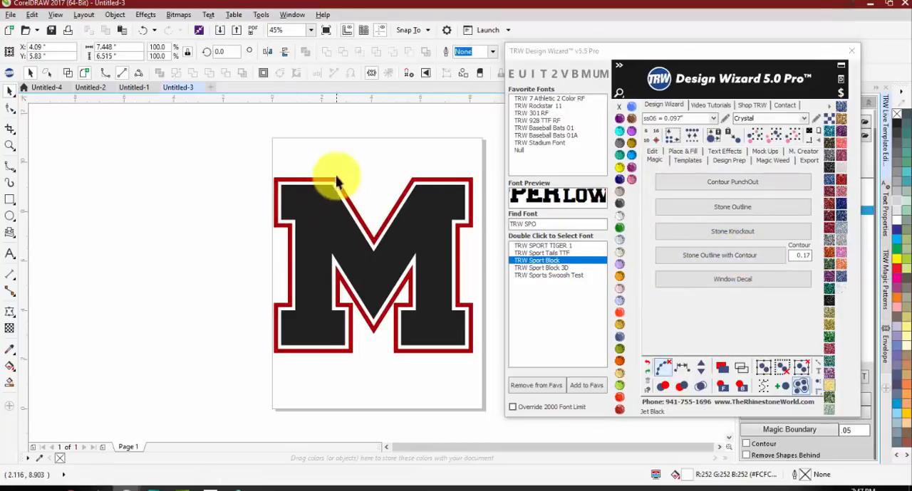
pyautogui.scroll(3, 335, 181)
pyautogui.hotkey('ctrl', 'z')
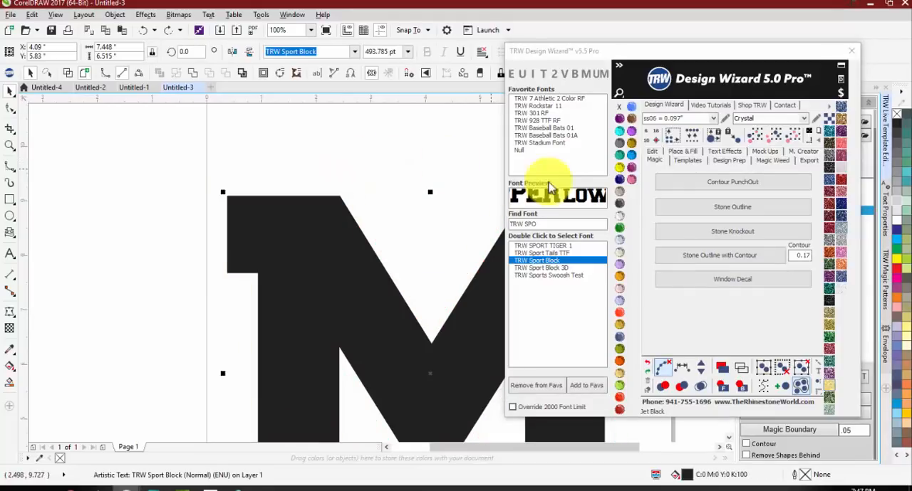
# Step: Apply Stone Outline with Contour at 0.17 to the M, using ss10 = 0.135" stones in Montana
pyautogui.click(714, 121)
pyautogui.click(676, 144)
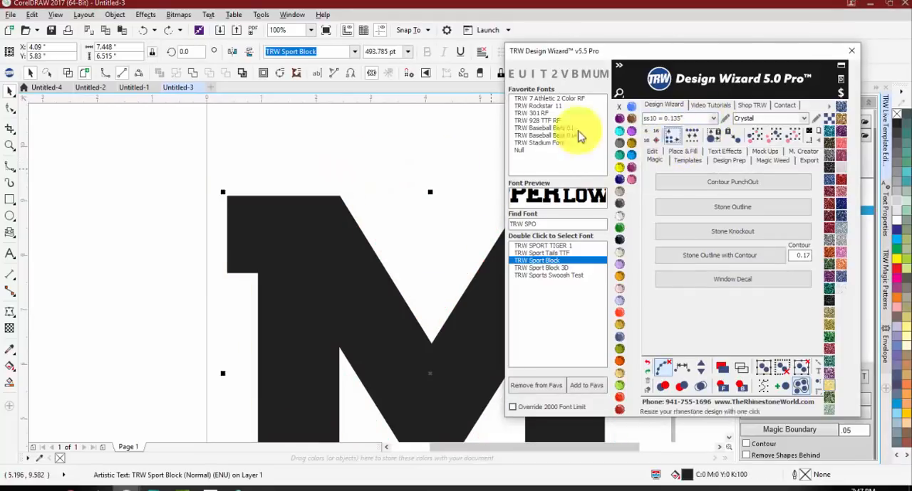
pyautogui.click(257, 171)
pyautogui.scroll(-1, 256, 171)
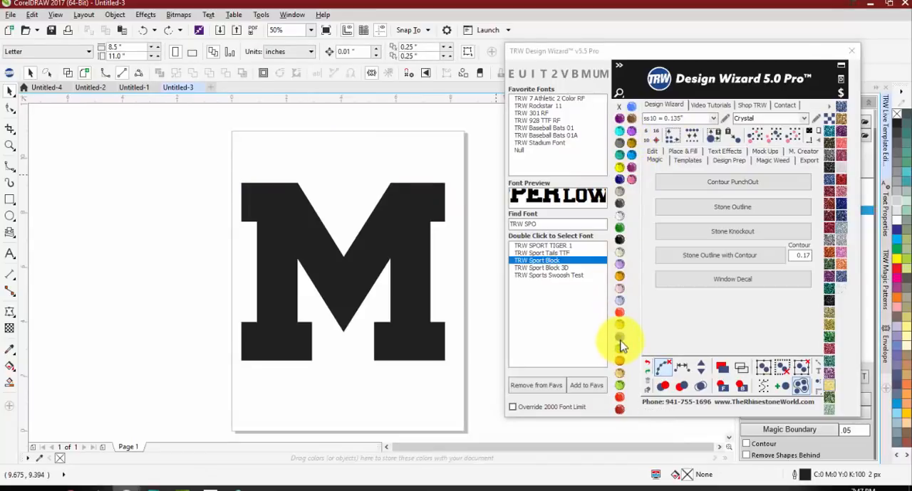
pyautogui.click(408, 301)
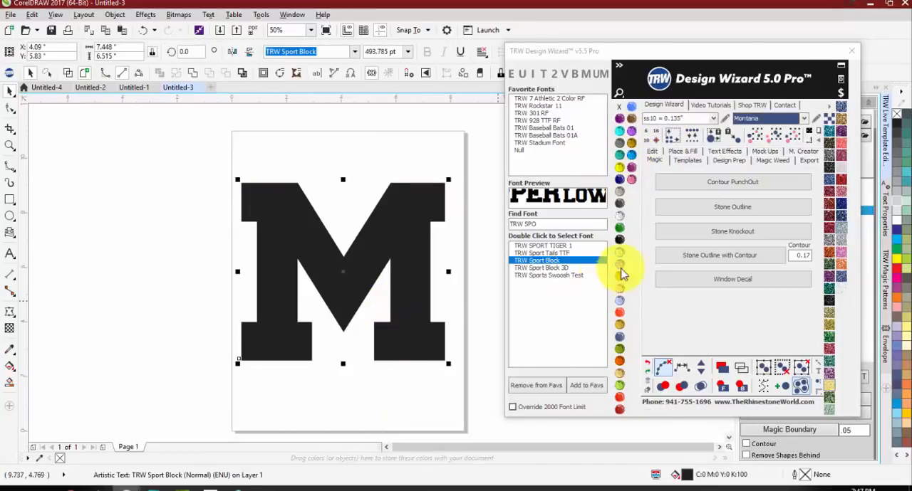
pyautogui.click(702, 258)
pyautogui.click(314, 160)
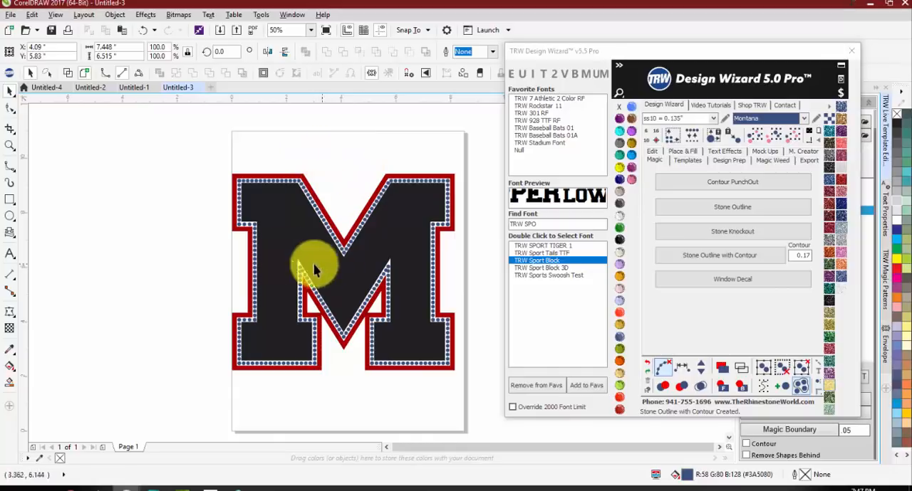
# Step: Merge the two overlapping stones at the M's right inner peak into a single stone
pyautogui.scroll(1, 296, 214)
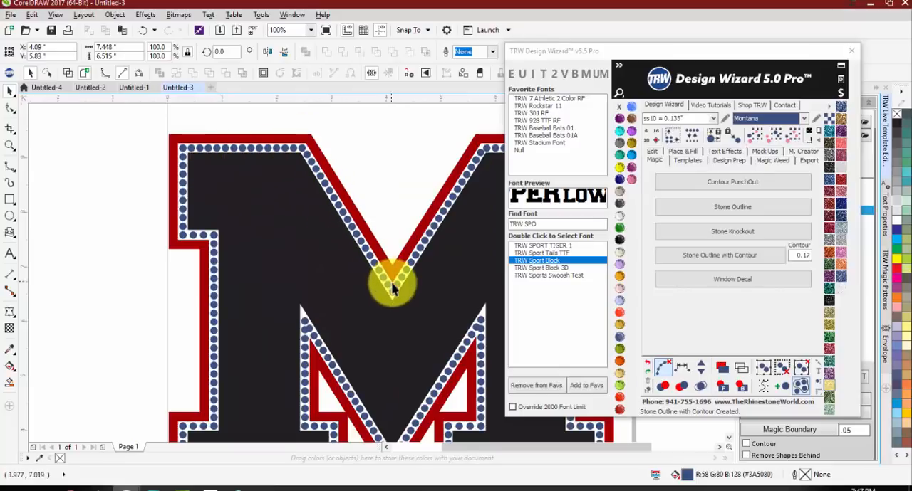
pyautogui.scroll(-1, 384, 262)
pyautogui.scroll(3, 385, 262)
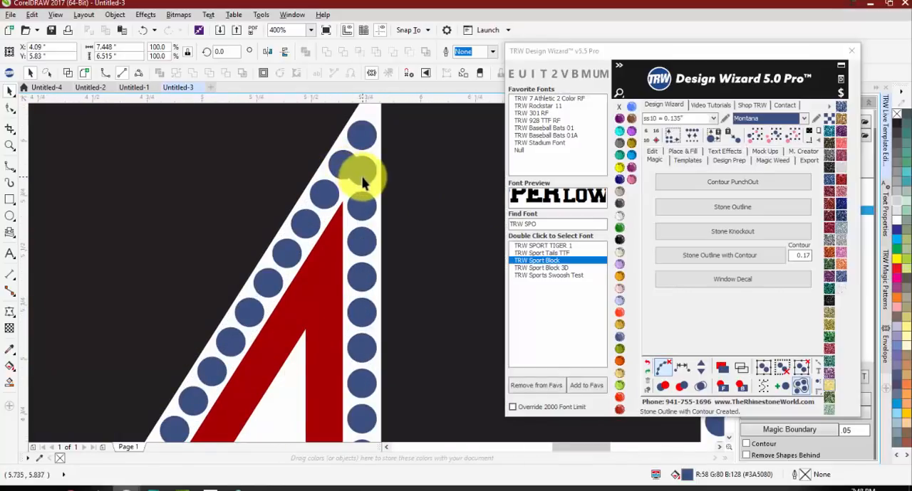
pyautogui.click(362, 182)
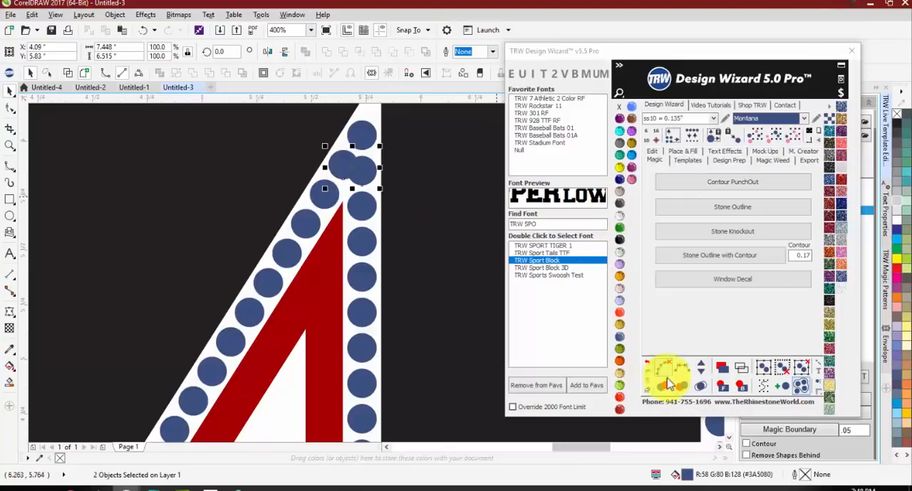
pyautogui.click(697, 390)
pyautogui.scroll(-3, 467, 213)
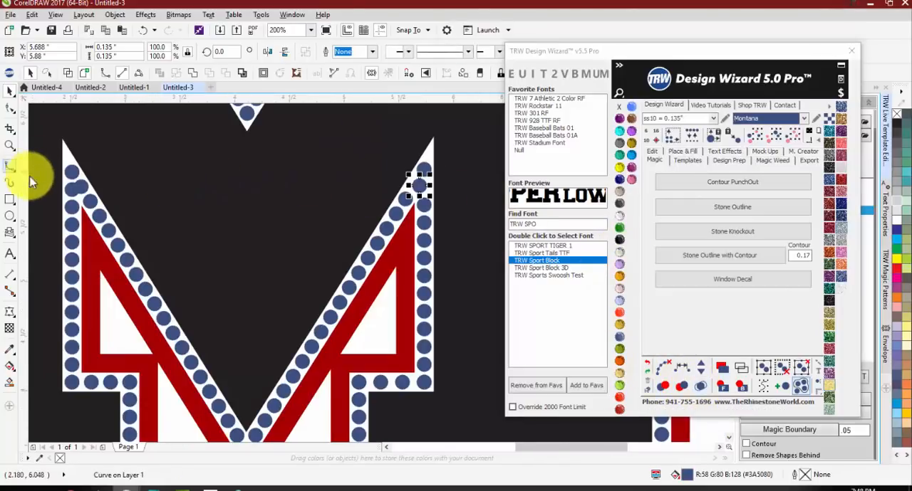
# Step: Merge the two overlapping stones at the M's left inner peak into a single stone
pyautogui.scroll(3, 53, 183)
pyautogui.click(130, 198)
pyautogui.keyDown('shift'); pyautogui.click(101, 201); pyautogui.keyUp('shift')
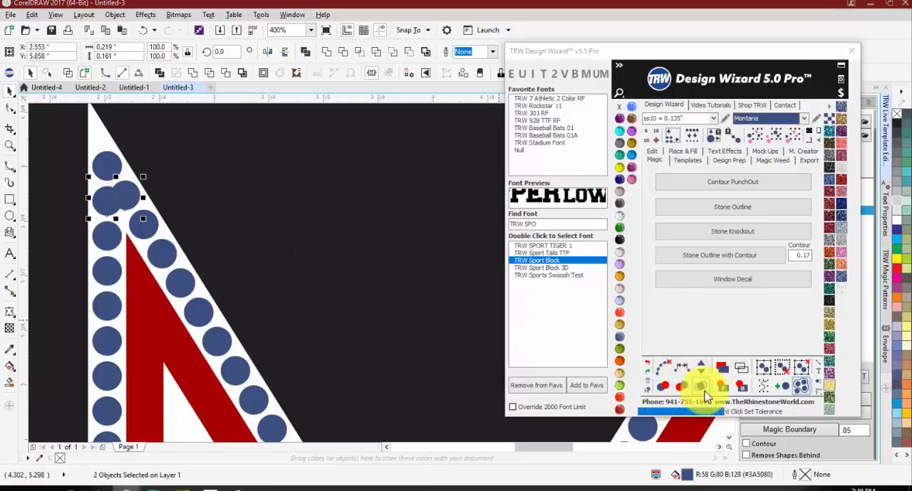
pyautogui.click(700, 389)
pyautogui.scroll(-3, 139, 205)
pyautogui.click(222, 345)
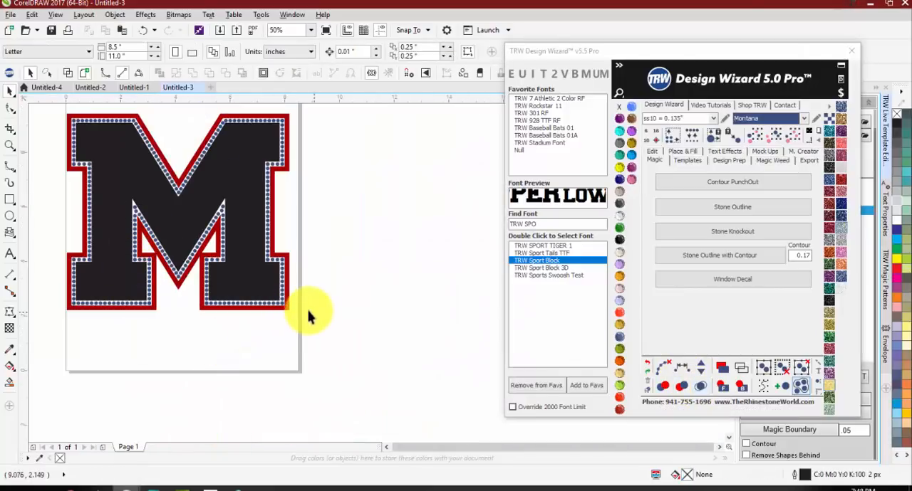
# Step: Try marking overlapping stones red with the entire M design selected, and undo the marking
pyautogui.moveTo(313, 312); pyautogui.dragTo(48, 120)
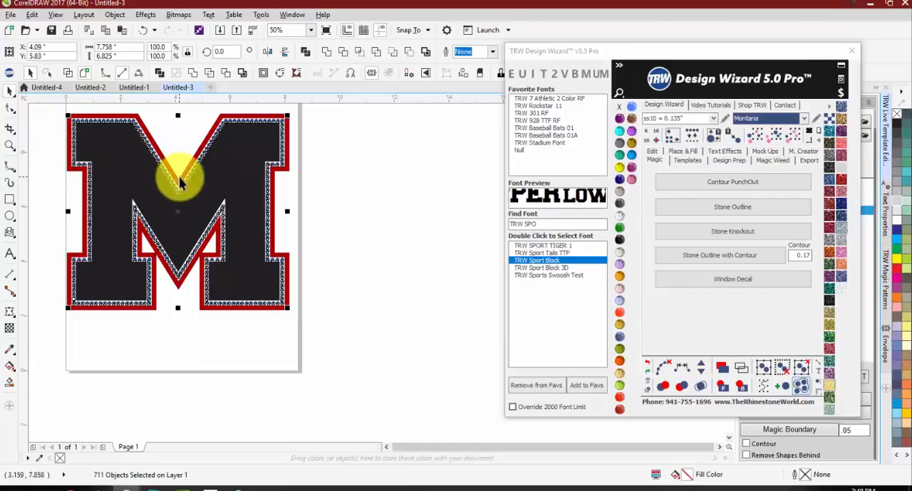
pyautogui.click(681, 387)
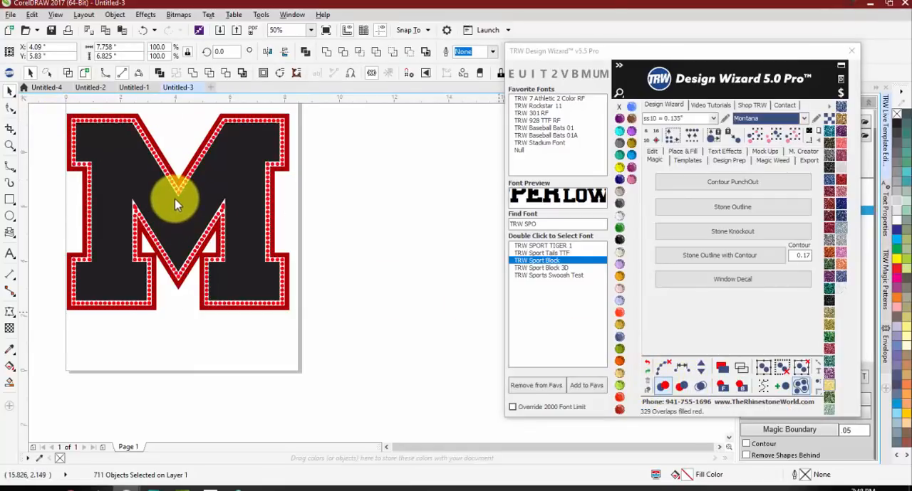
pyautogui.click(324, 187)
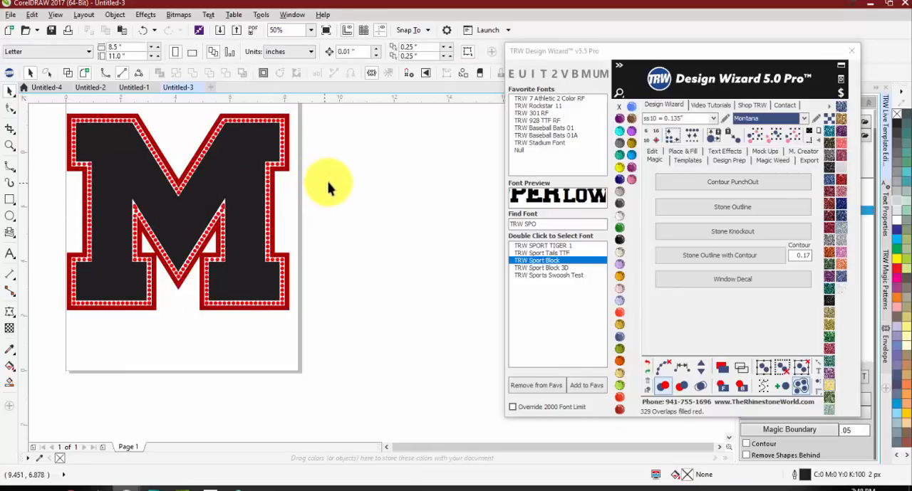
pyautogui.hotkey('ctrl', 'z')
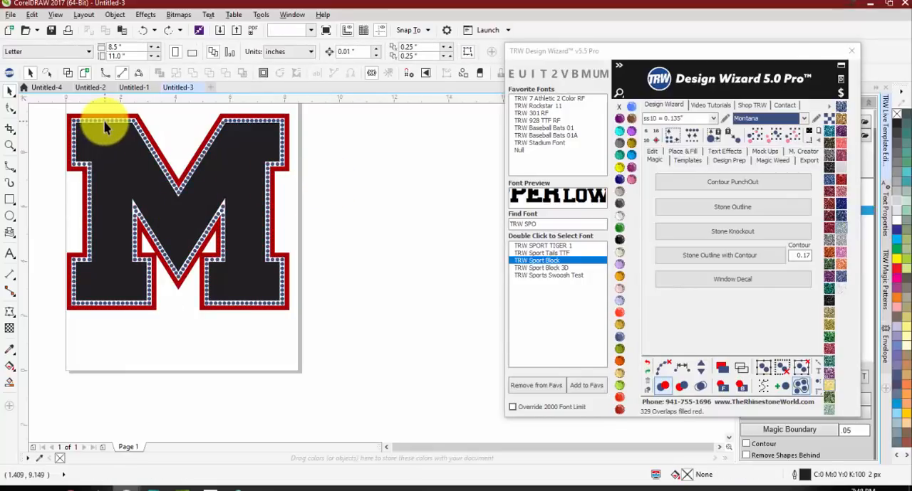
# Step: Select only the Montana stones around the M and mark the overlapping ones red
pyautogui.click(104, 122)
pyautogui.click(755, 135)
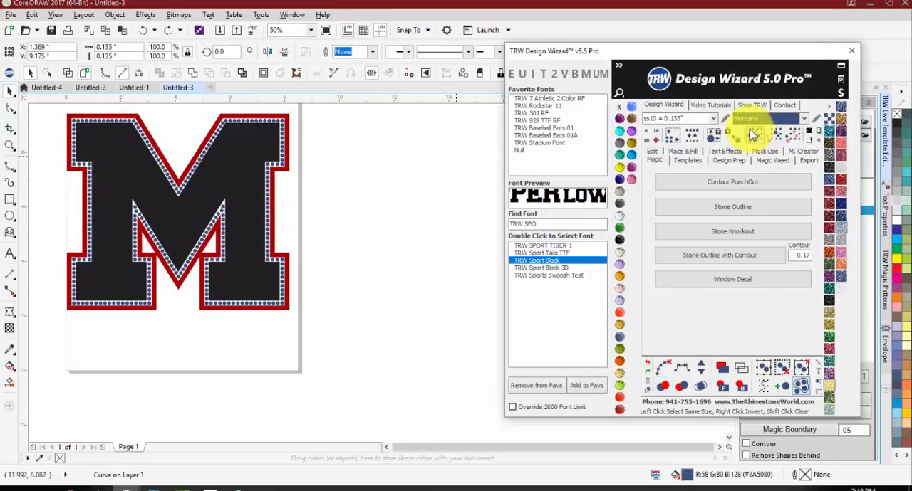
pyautogui.click(668, 386)
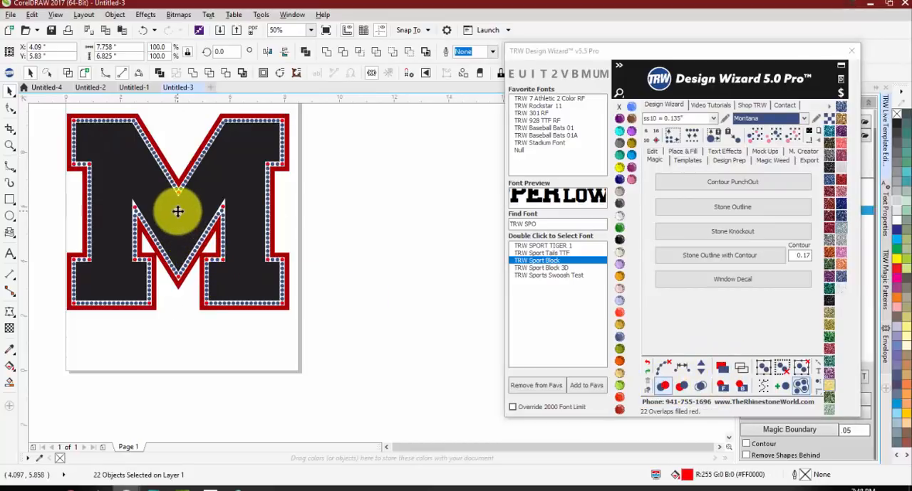
# Step: Move the red-marked overlapping stones off the M and delete them
pyautogui.moveTo(178, 211); pyautogui.dragTo(199, 378)
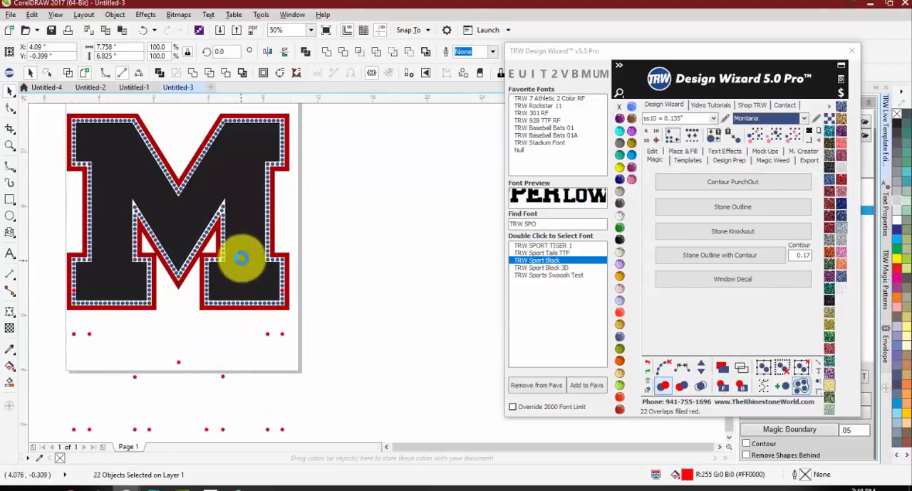
pyautogui.scroll(-2, 240, 258)
pyautogui.press('Delete')
pyautogui.scroll(2, 182, 222)
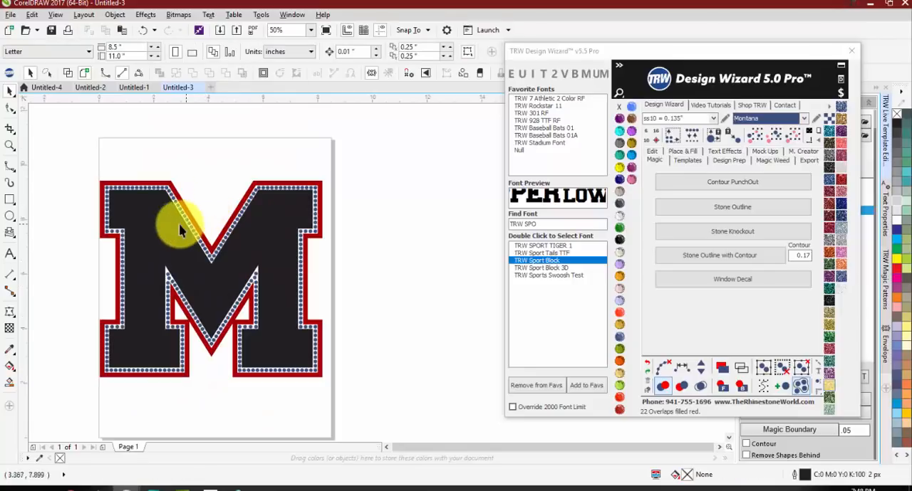
# Step: Change the fill of the M's black inner letter to light grey
pyautogui.click(219, 290)
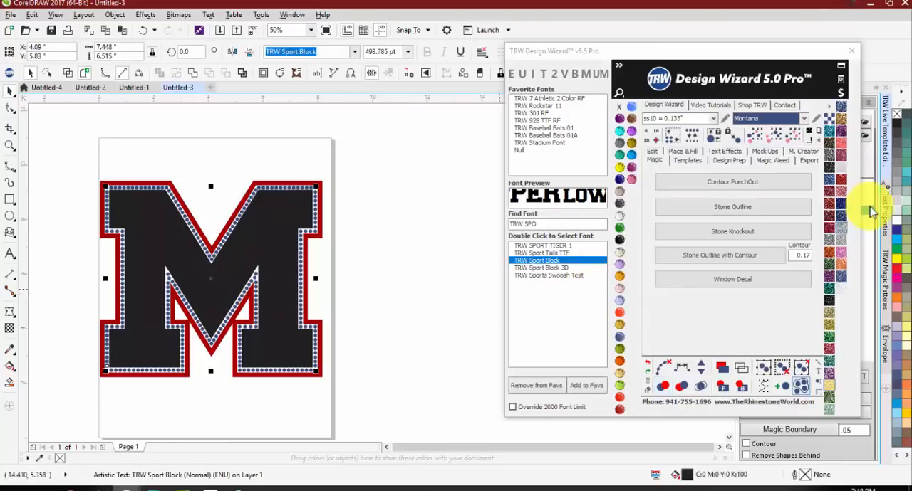
pyautogui.click(896, 197)
pyautogui.click(360, 234)
pyautogui.scroll(-1, 312, 184)
pyautogui.scroll(1, 277, 239)
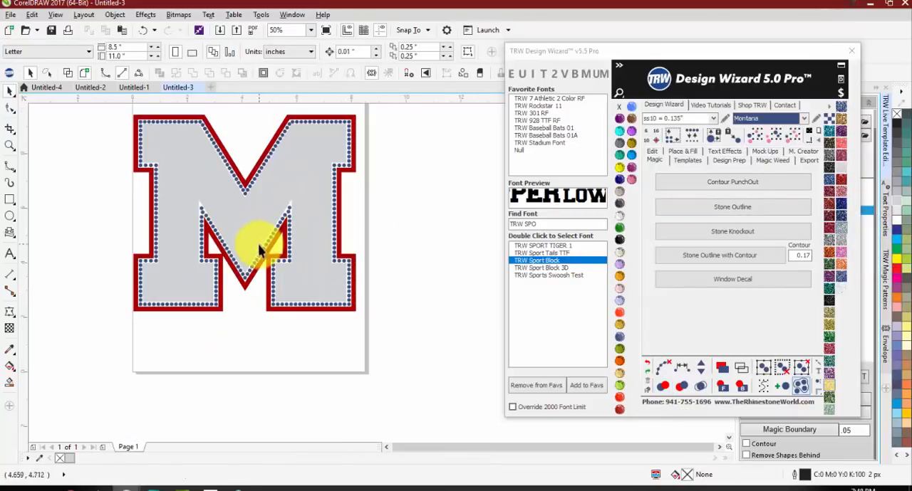
# Step: Add the text "Mustangs" below the M and set its font to Pacifico
pyautogui.click(10, 255)
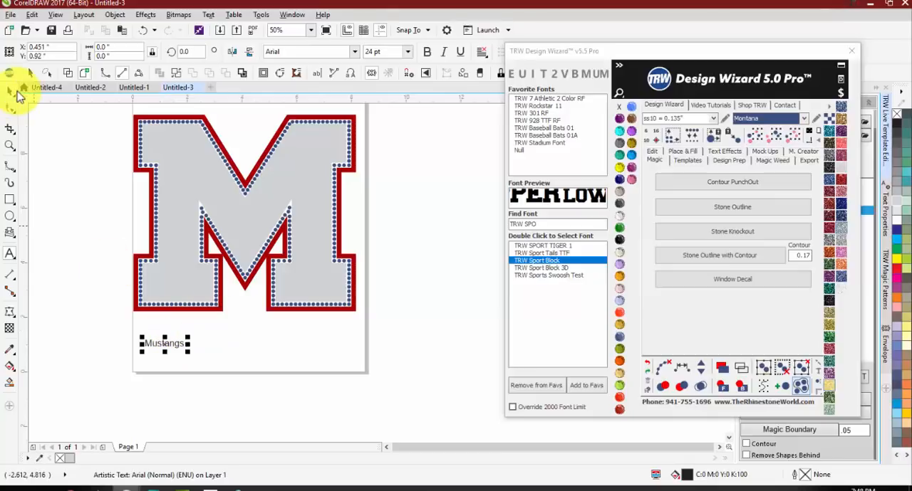
pyautogui.click(535, 223)
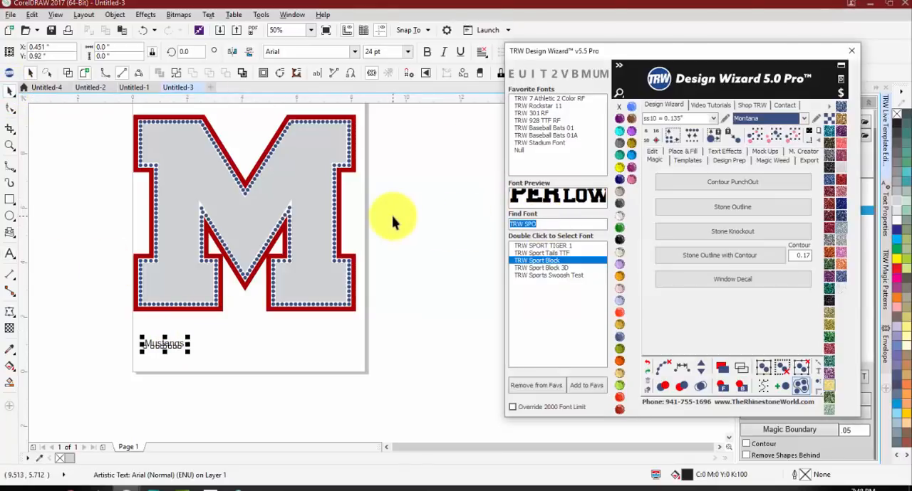
pyautogui.write('paci')
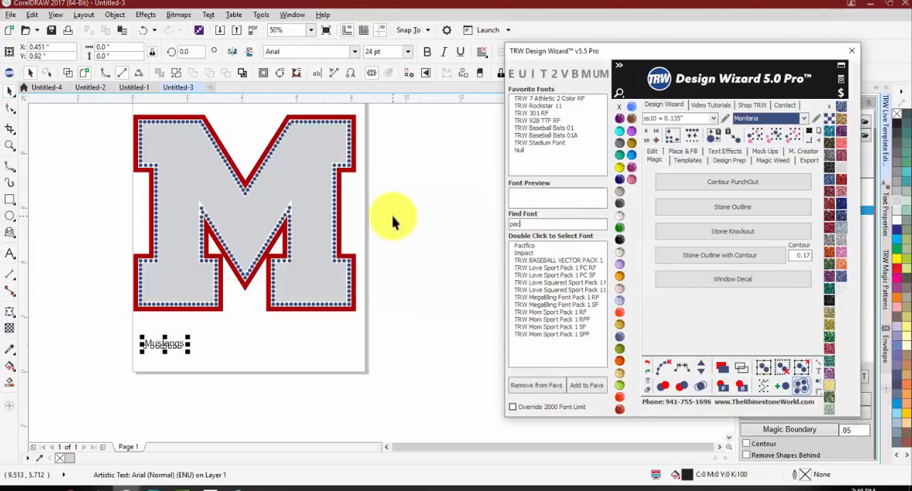
pyautogui.doubleClick(527, 245)
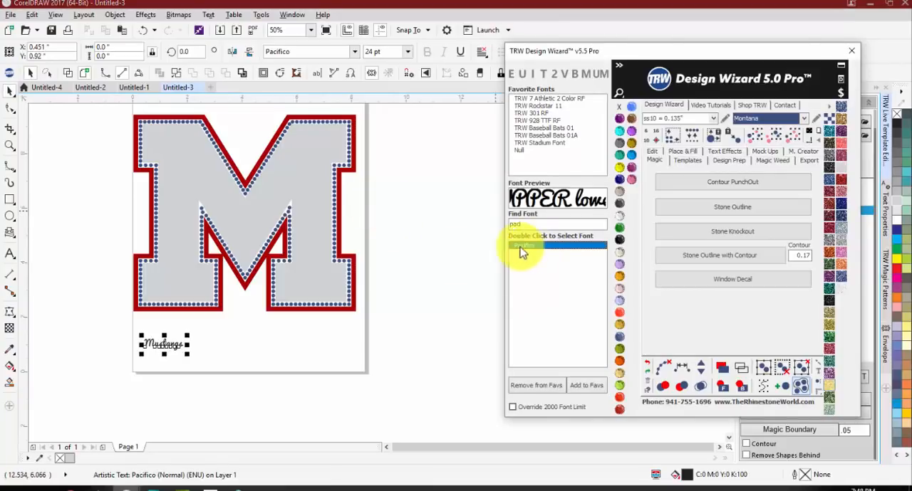
# Step: Enlarge the Mustangs text to about 9 in wide, center it on the page, and move it straight down below the M
pyautogui.moveTo(186, 356); pyautogui.dragTo(270, 381)
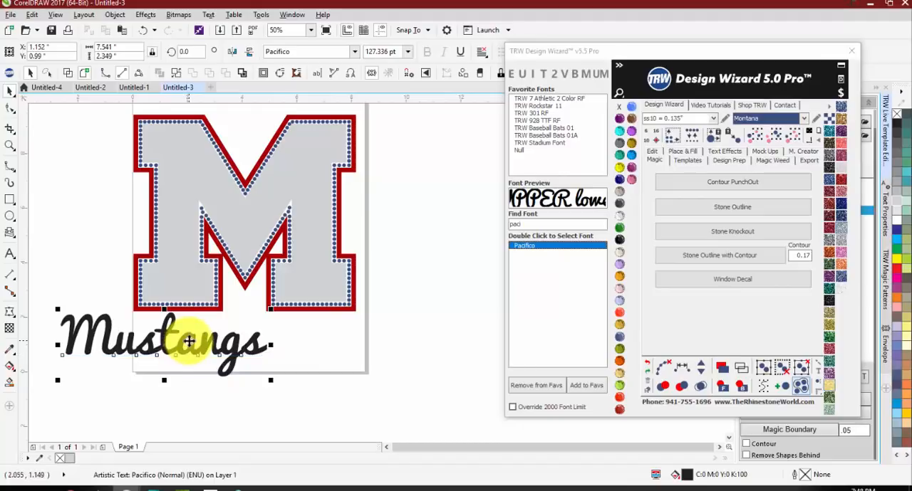
pyautogui.press('p')
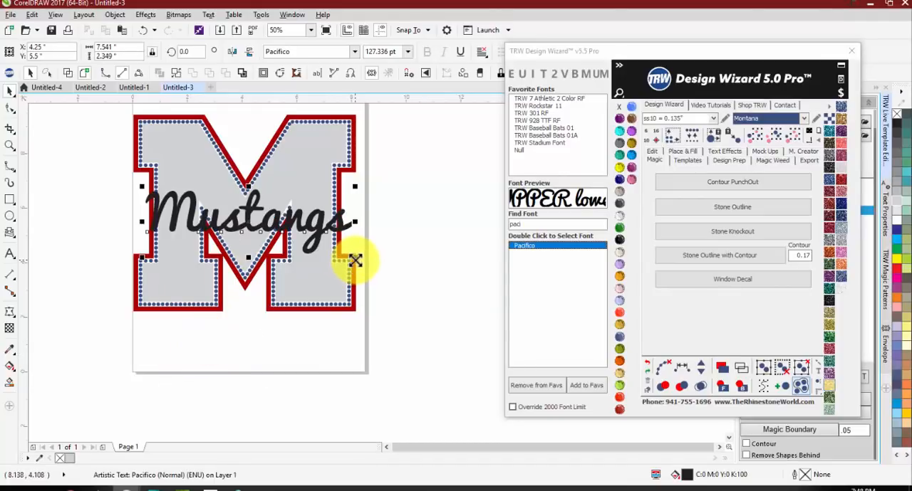
pyautogui.moveTo(354, 261); pyautogui.dragTo(376, 264)
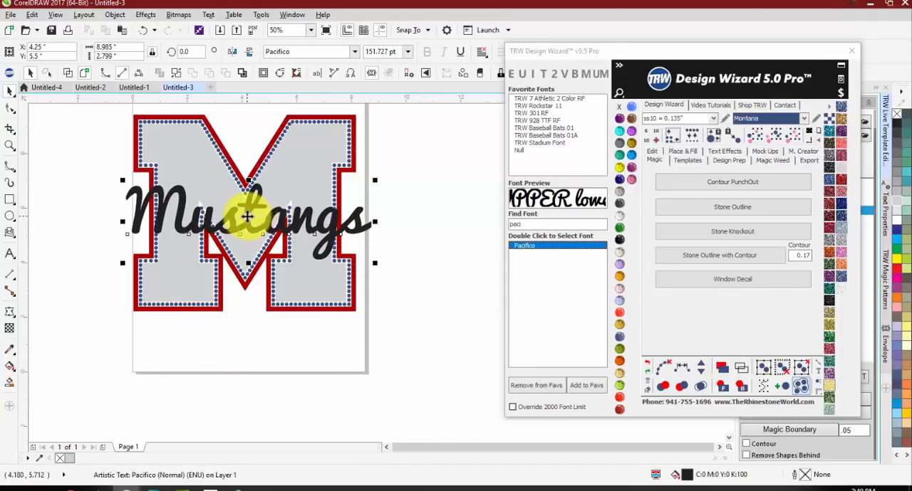
pyautogui.moveTo(247, 217); pyautogui.dragTo(216, 384)
# Step: Group the M design and center it on the page, then raise the Mustangs text to overlap the M's lower edge
pyautogui.moveTo(106, 107); pyautogui.dragTo(419, 325)
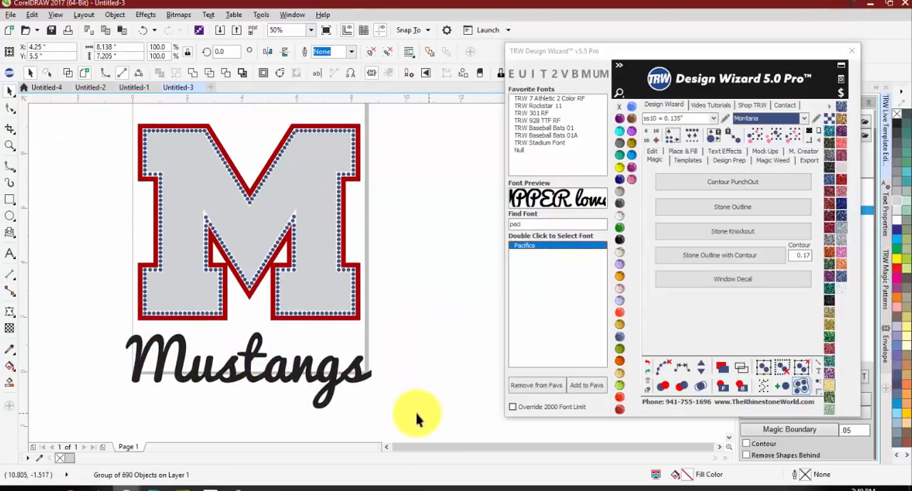
pyautogui.moveTo(235, 372); pyautogui.dragTo(236, 338)
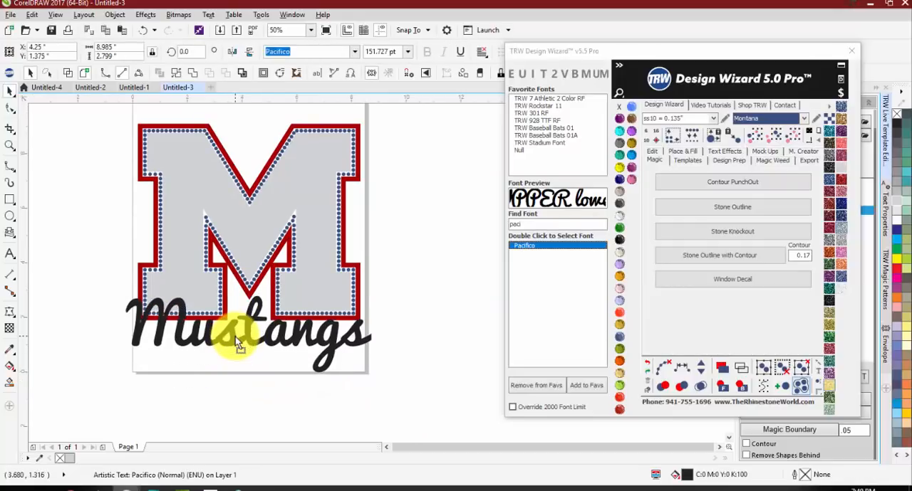
# Step: Weld the overlapping Mustangs letters into one shape, inspecting the outlines in wireframe view before restoring the full-colour view
pyautogui.moveTo(815, 53); pyautogui.dragTo(699, 364)
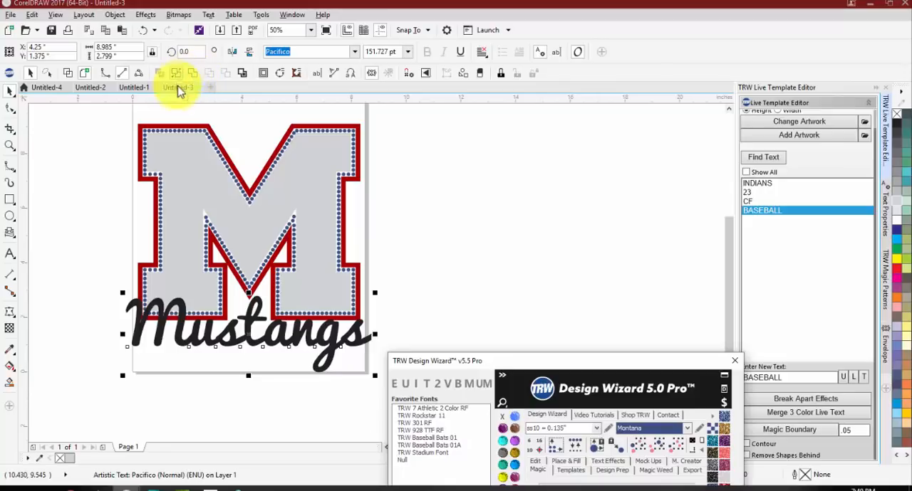
pyautogui.click(68, 73)
pyautogui.scroll(1, 238, 321)
pyautogui.scroll(1, 147, 371)
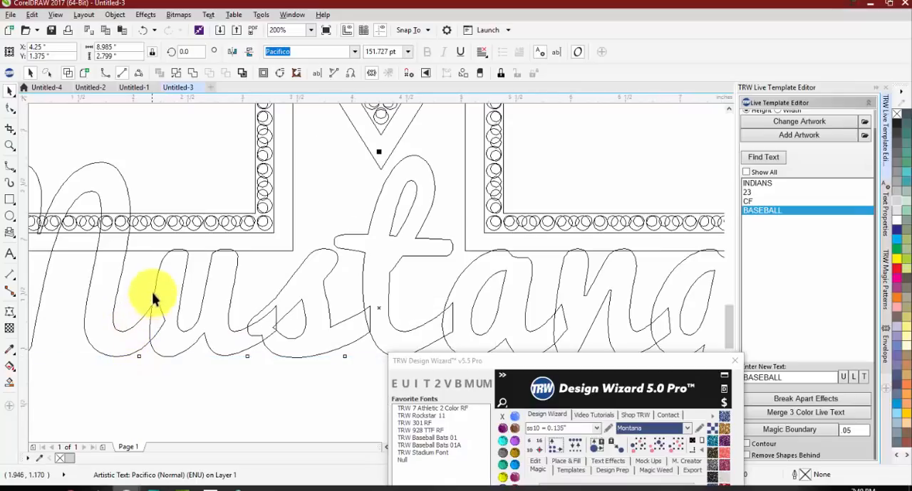
pyautogui.scroll(1, 265, 293)
pyautogui.scroll(-1, 265, 294)
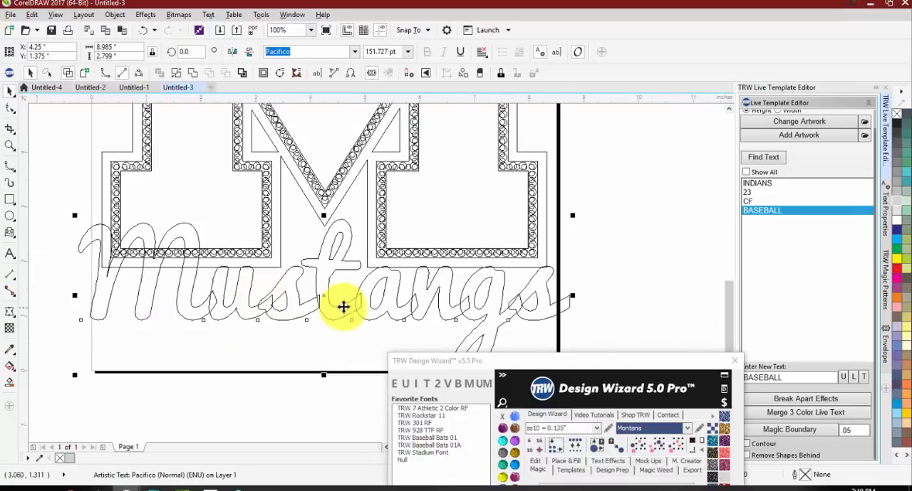
pyautogui.scroll(1, 456, 313)
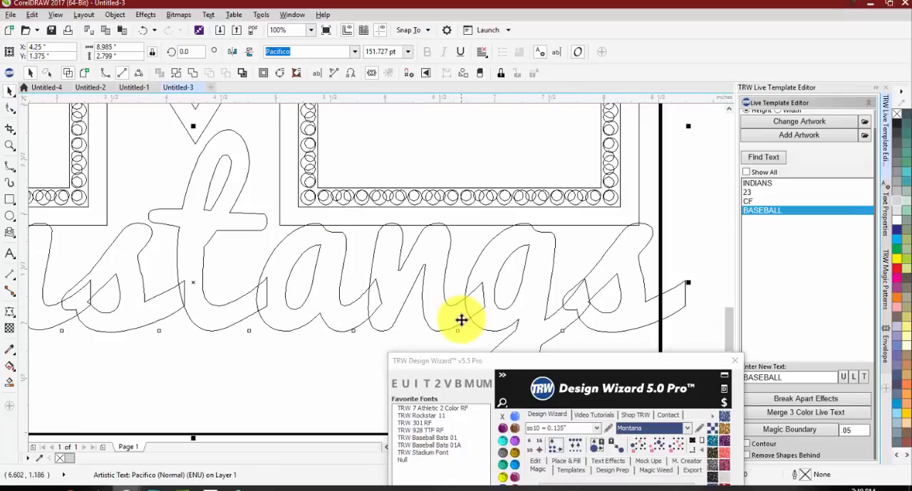
pyautogui.click(190, 72)
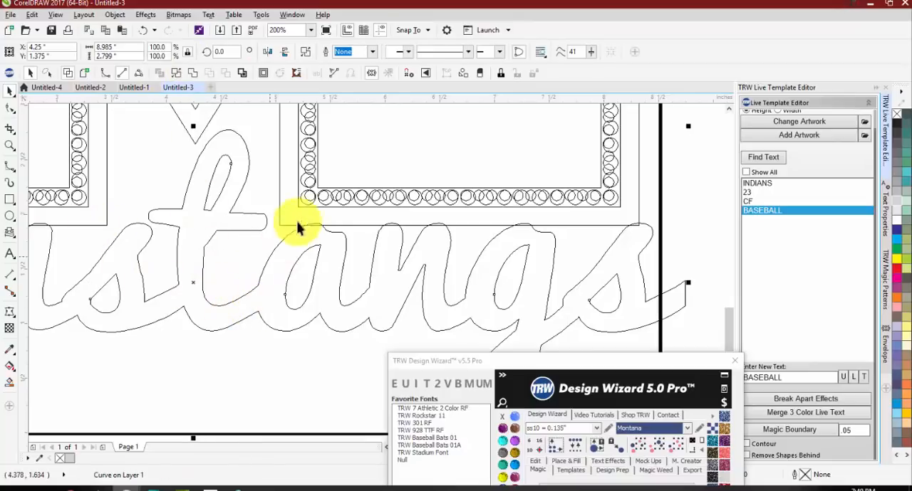
pyautogui.scroll(-2, 333, 256)
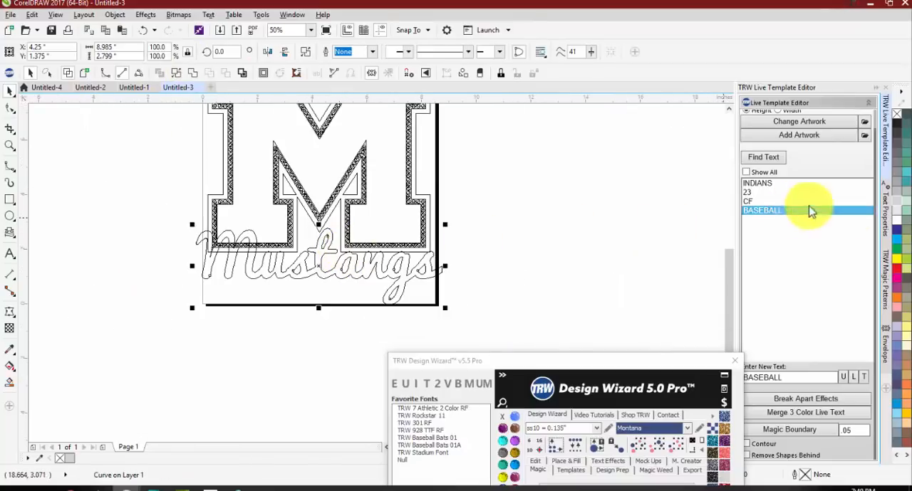
pyautogui.click(82, 74)
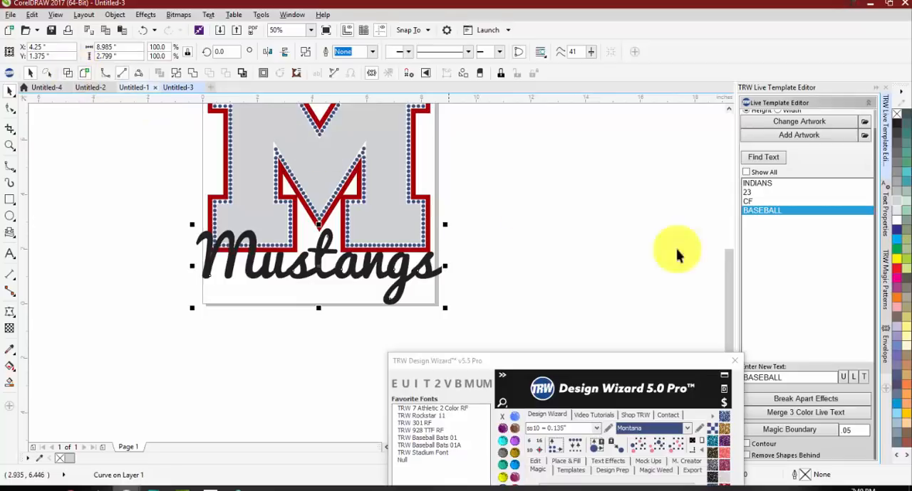
# Step: Start a new envelope on the welded Mustangs lettering
pyautogui.click(886, 353)
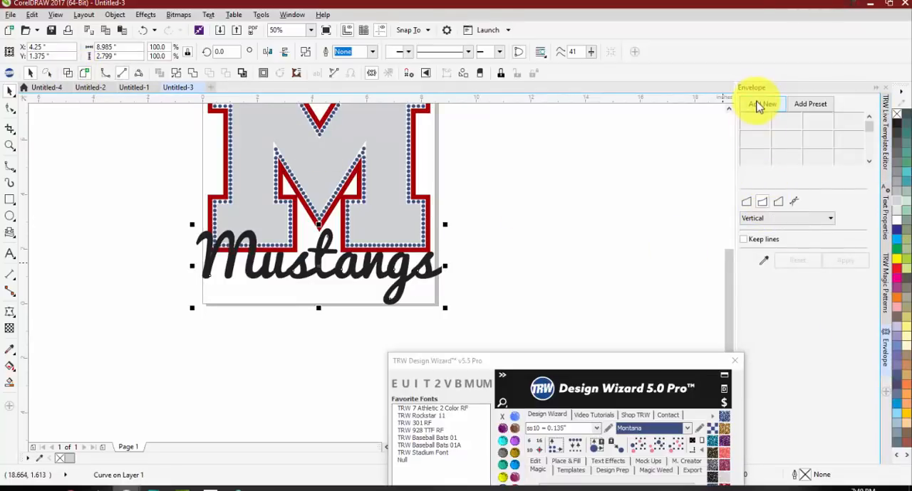
pyautogui.click(760, 107)
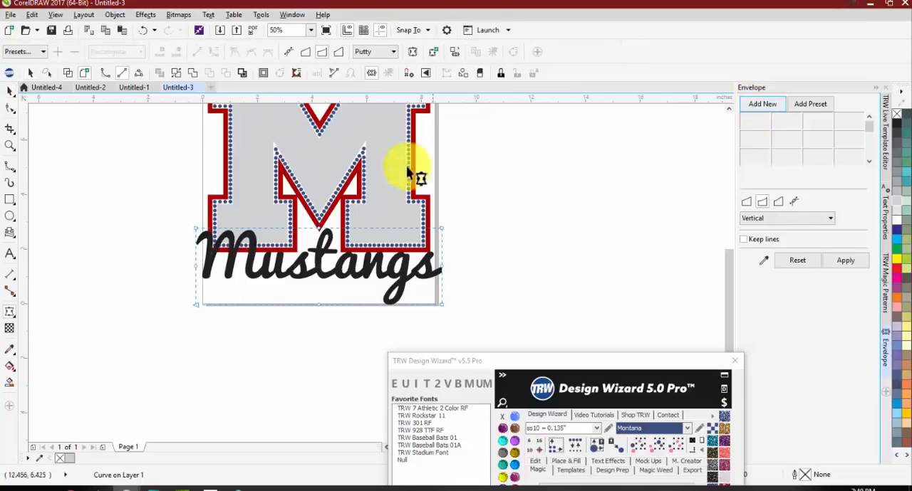
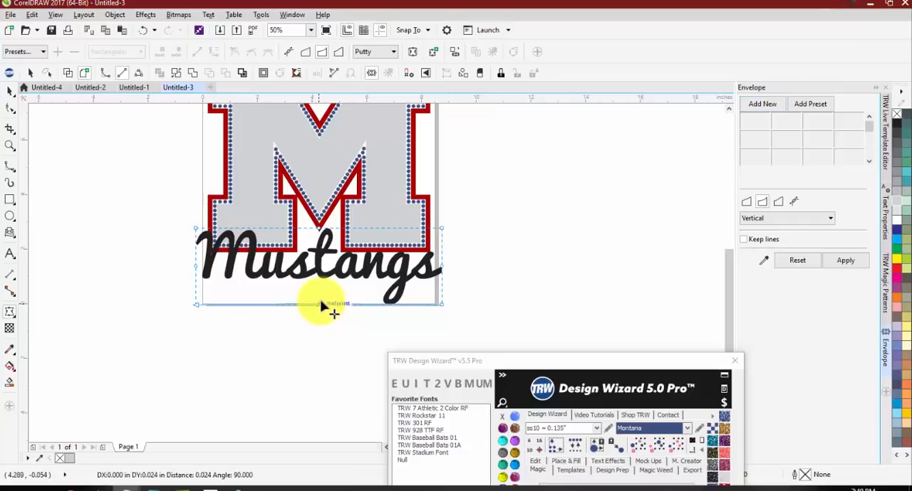
# Step: Arch the Mustangs lettering upward about 0.69 in with the vertical single-arc envelope and move it down over the M's lower edge
pyautogui.moveTo(320, 290); pyautogui.dragTo(321, 284)
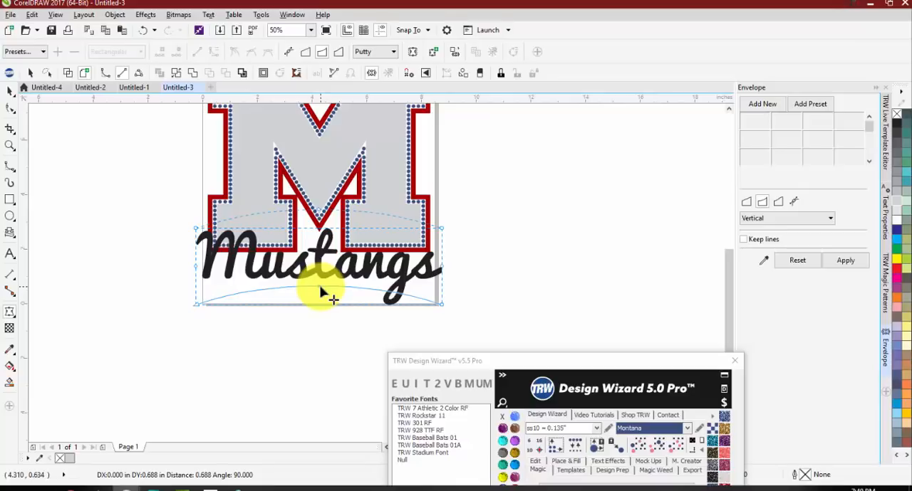
pyautogui.moveTo(320, 292); pyautogui.dragTo(321, 292)
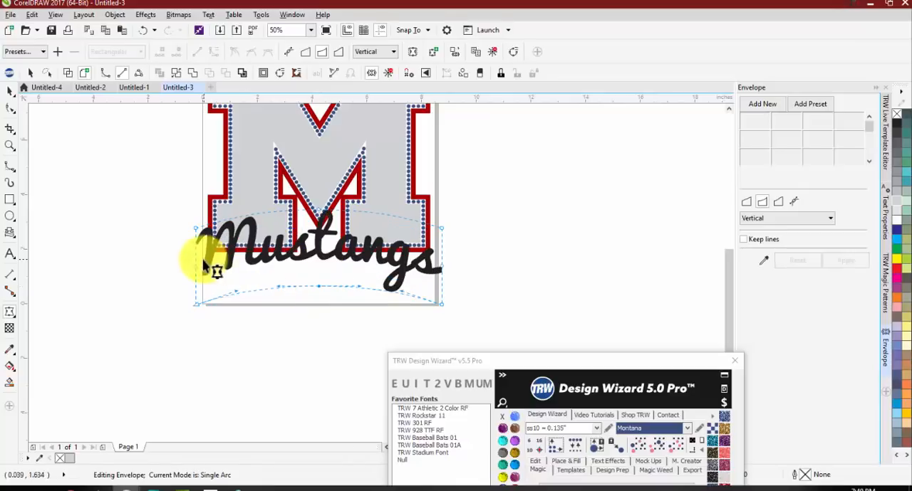
pyautogui.press('space')
pyautogui.moveTo(314, 233); pyautogui.dragTo(317, 256)
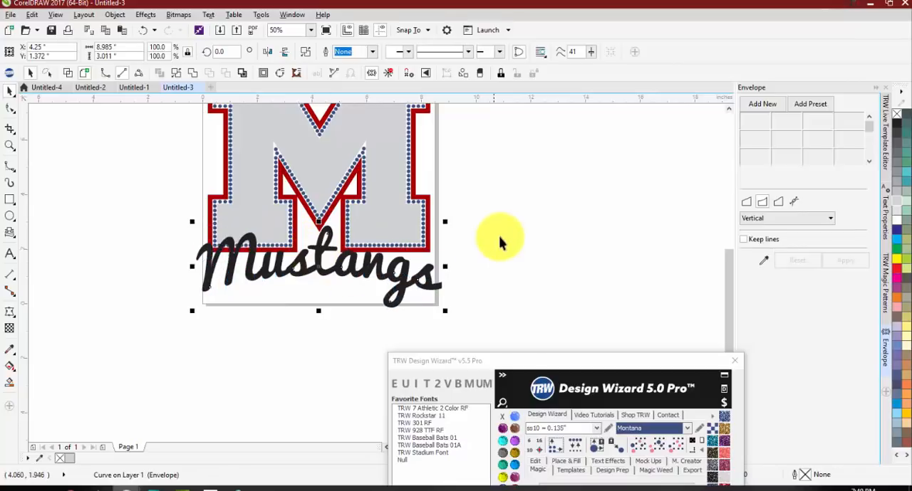
# Step: Raise the Mustangs lettering slightly, apply a .05 Magic Boundary with Contour and Remove Shapes Behind enabled, and inspect the cut stones
pyautogui.click(888, 127)
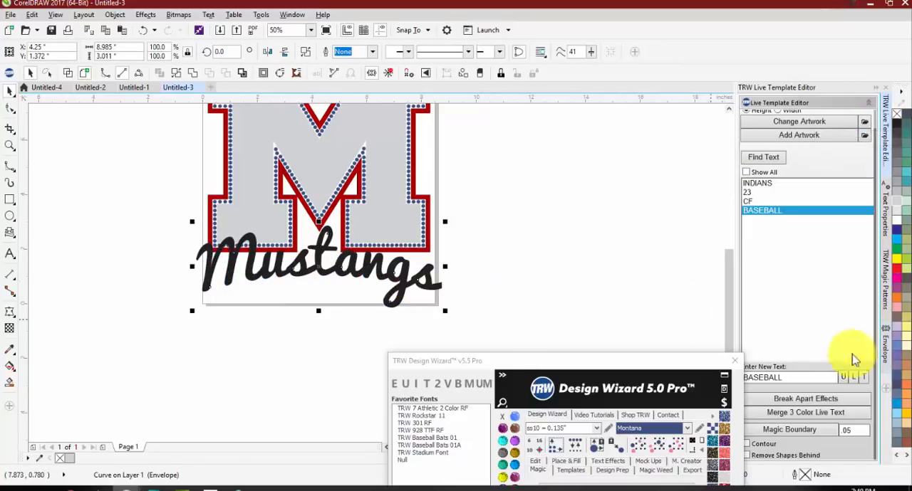
pyautogui.moveTo(646, 363); pyautogui.dragTo(511, 377)
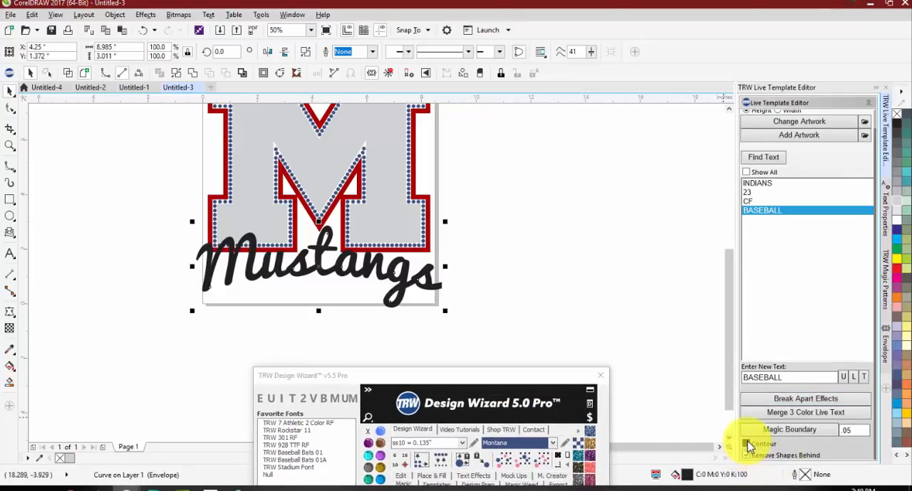
pyautogui.click(504, 269)
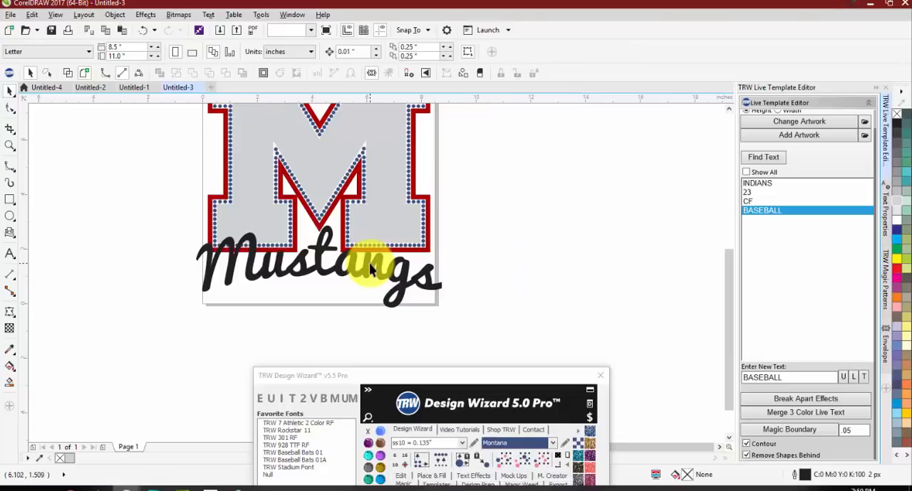
pyautogui.moveTo(369, 265); pyautogui.dragTo(373, 261)
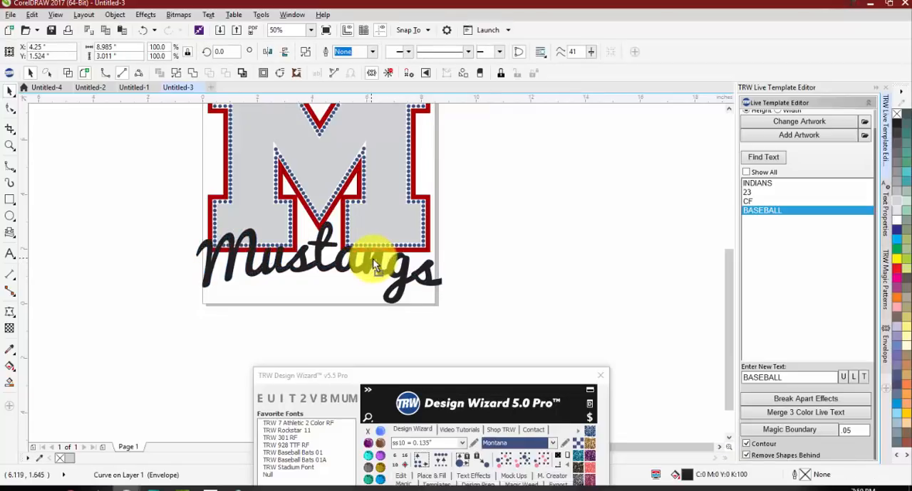
pyautogui.click(799, 431)
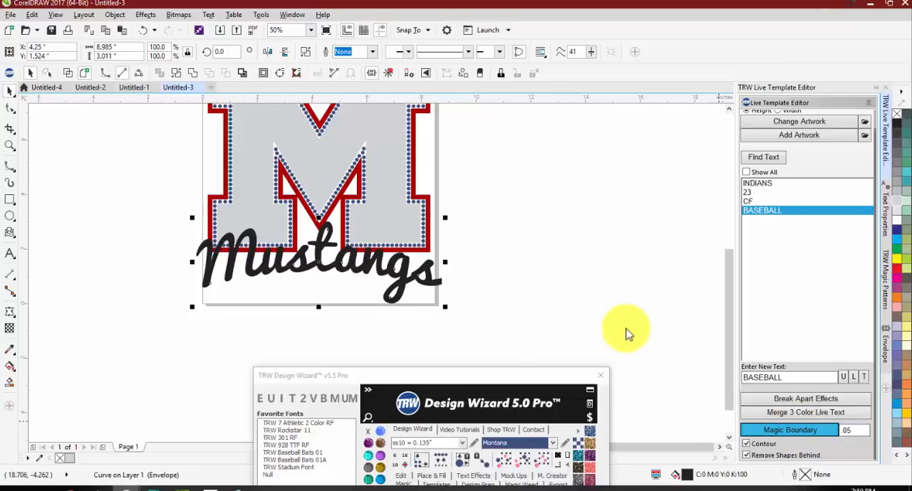
pyautogui.click(585, 309)
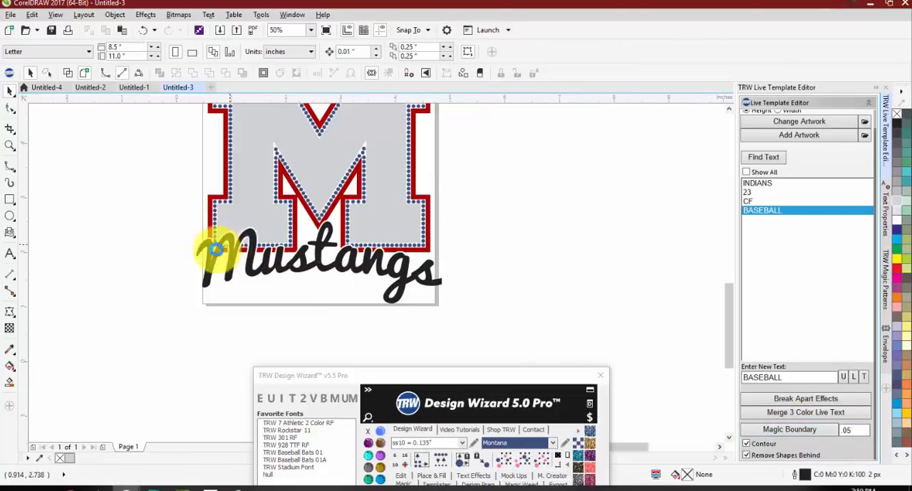
pyautogui.scroll(4, 213, 253)
pyautogui.scroll(2, 214, 252)
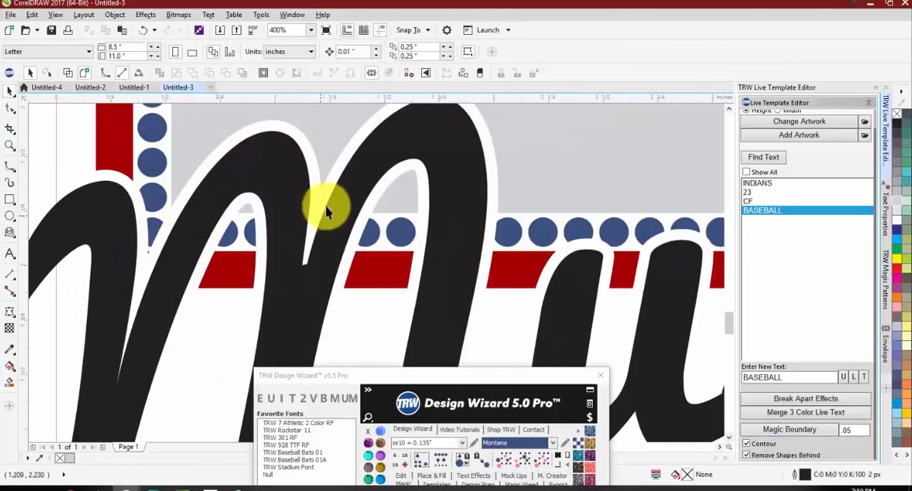
pyautogui.scroll(-2, 403, 208)
pyautogui.scroll(-2, 366, 245)
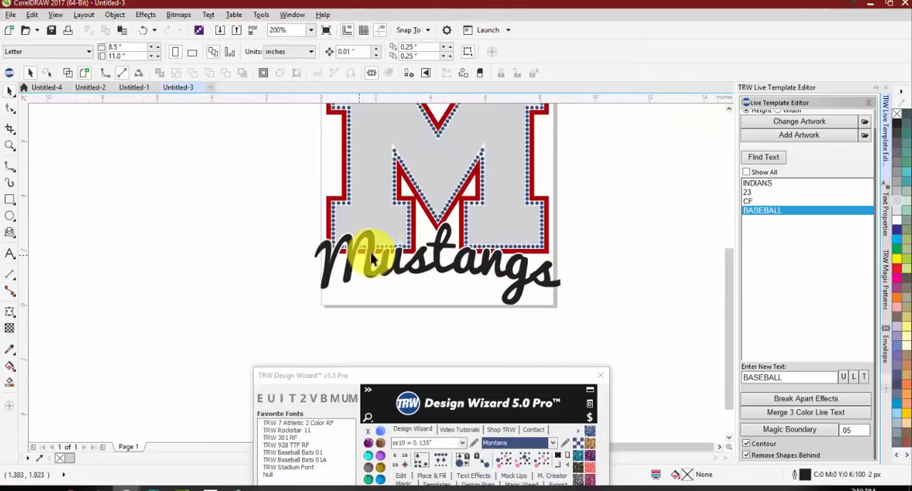
pyautogui.scroll(6, 398, 242)
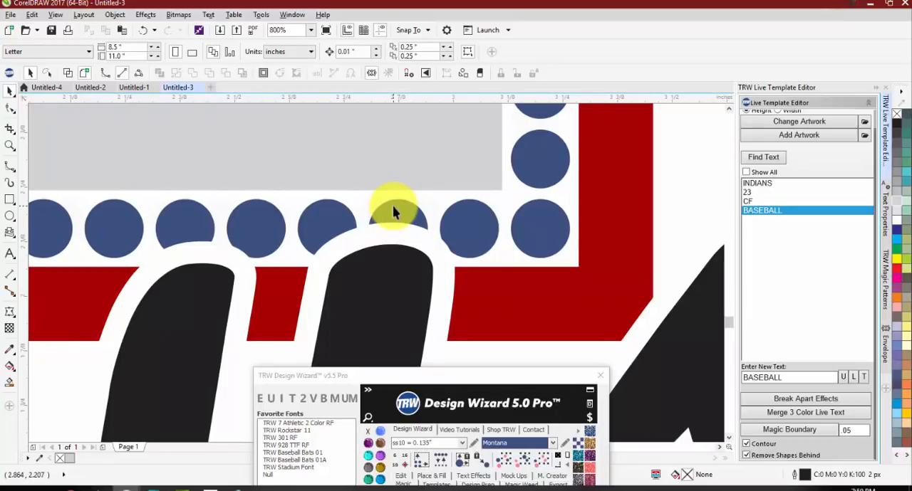
pyautogui.scroll(-8, 399, 228)
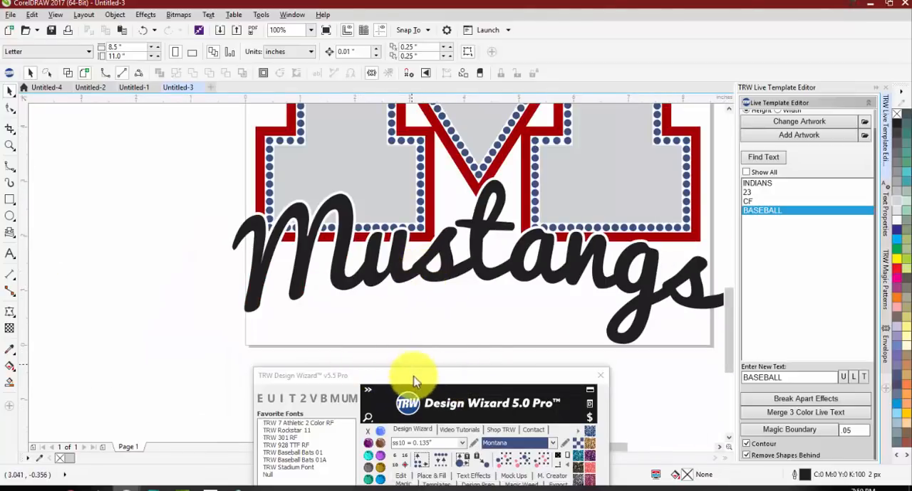
# Step: Select all stones matching the size of a full 0.135" stone on the M and recolor them Light Orange
pyautogui.moveTo(415, 381); pyautogui.dragTo(584, 187)
pyautogui.scroll(3, 335, 173)
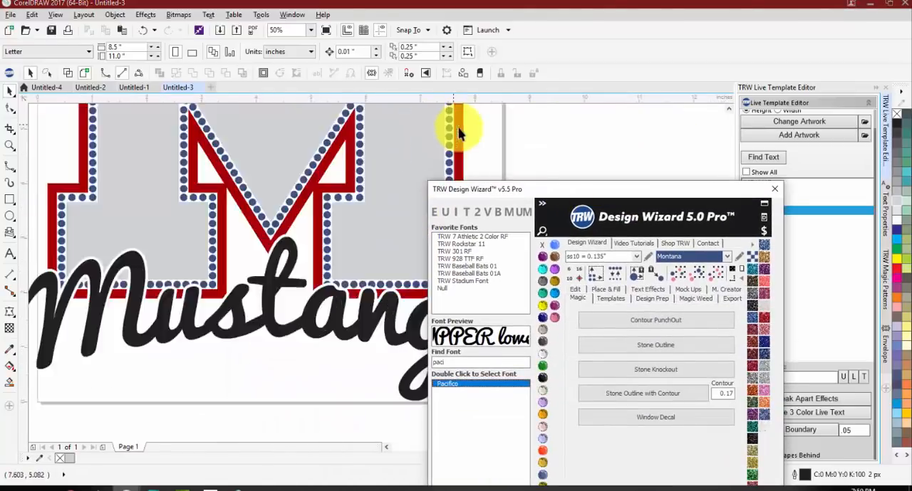
pyautogui.click(447, 128)
pyautogui.moveTo(596, 190); pyautogui.dragTo(713, 86)
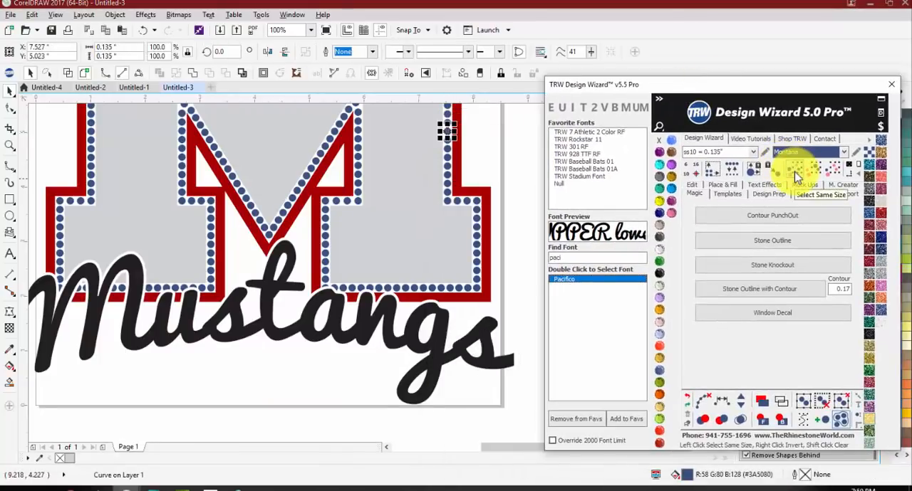
pyautogui.click(798, 177)
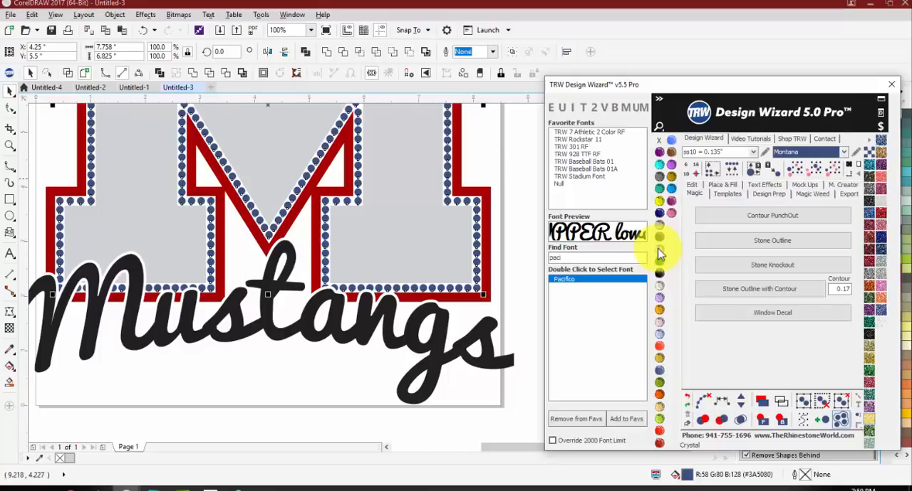
pyautogui.scroll(3, 308, 280)
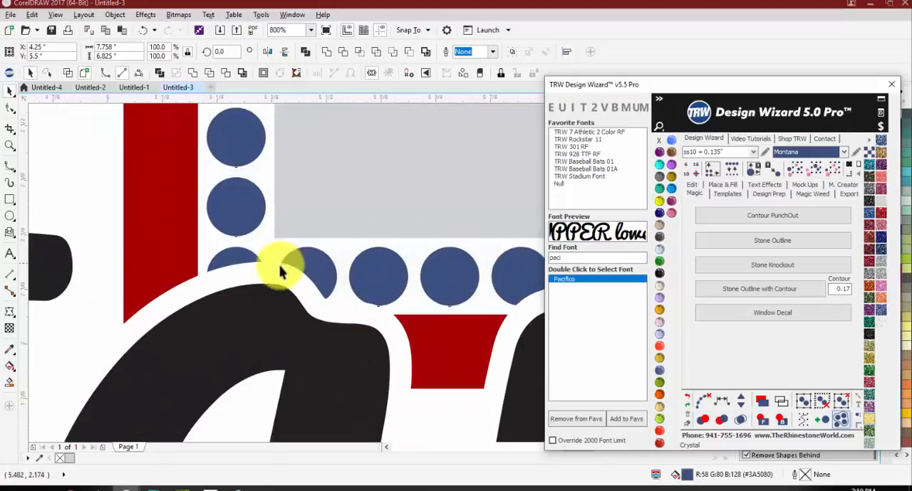
pyautogui.scroll(-3, 299, 264)
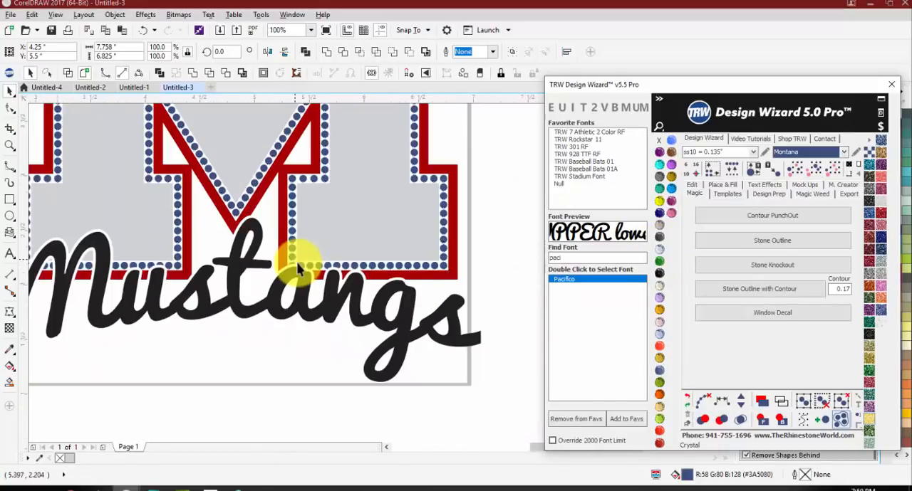
pyautogui.scroll(1, 299, 267)
pyautogui.click(659, 315)
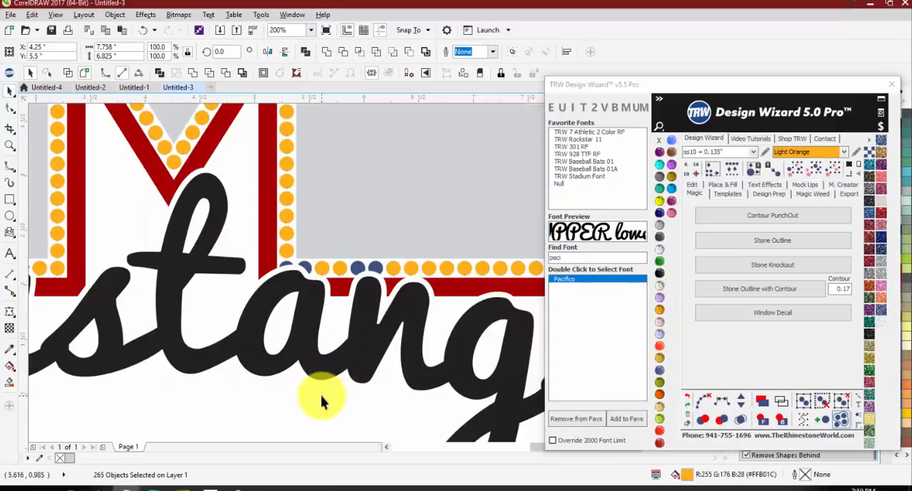
# Step: Replace the upper cut blue stone between the lettering's first strokes, on the M's outer left side, with a full ss10 stone
pyautogui.scroll(-2, 306, 321)
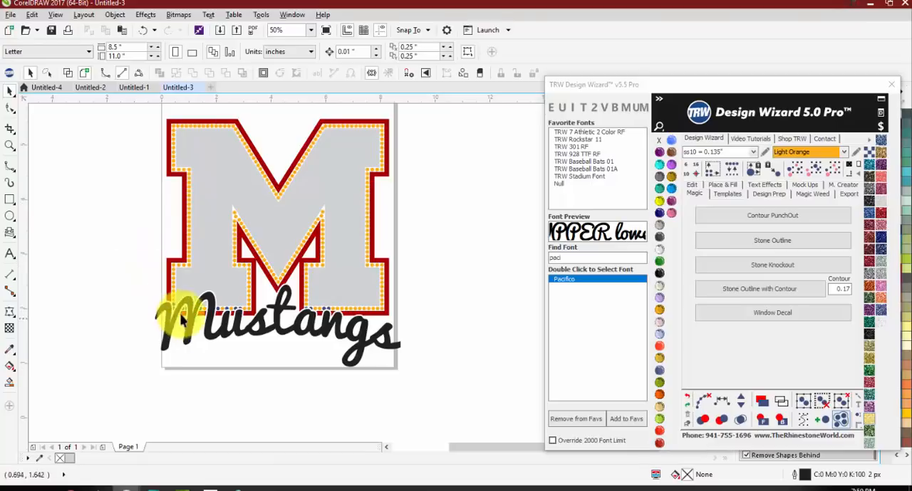
pyautogui.scroll(1, 185, 314)
pyautogui.scroll(3, 162, 292)
pyautogui.click(155, 288)
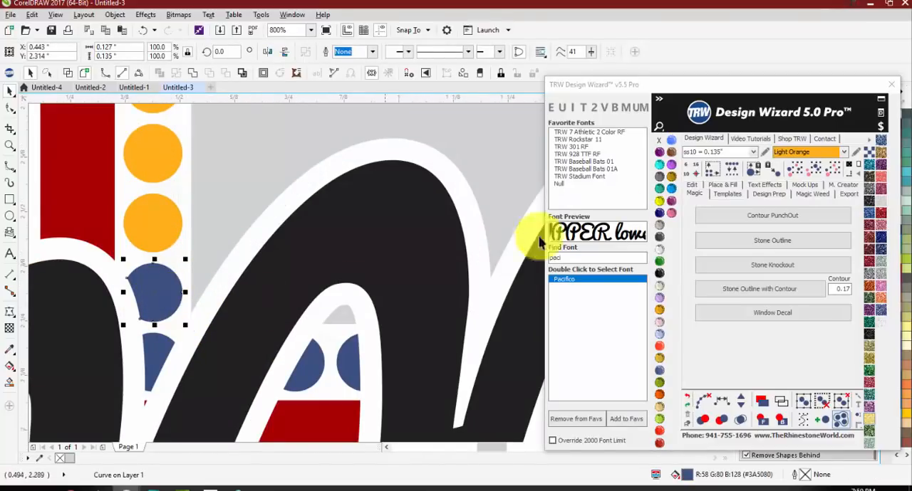
pyautogui.click(733, 171)
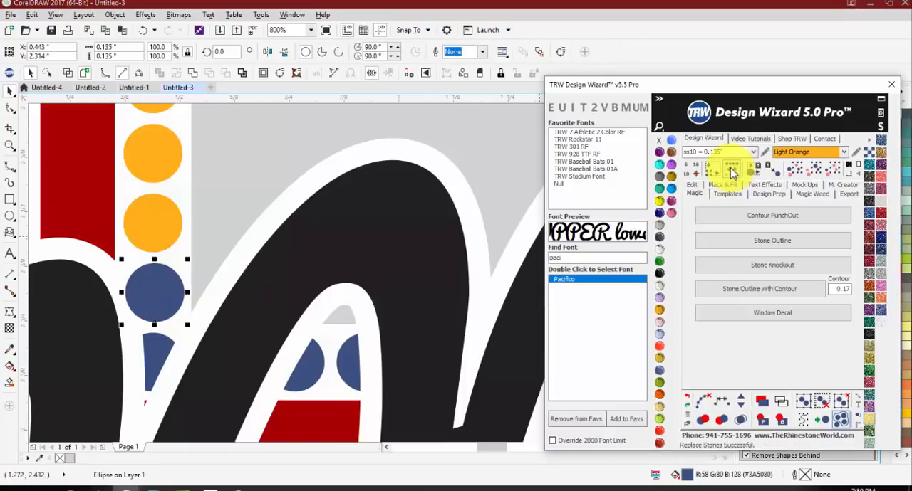
# Step: Try a full ss10 replacement for the cut stone directly below, and delete that stone
pyautogui.scroll(-1, 161, 285)
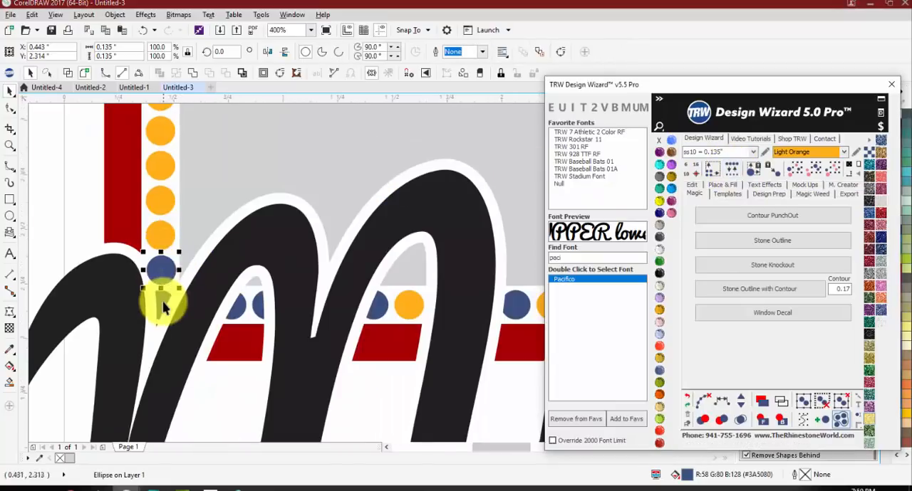
pyautogui.scroll(1, 163, 301)
pyautogui.click(159, 302)
pyautogui.click(732, 169)
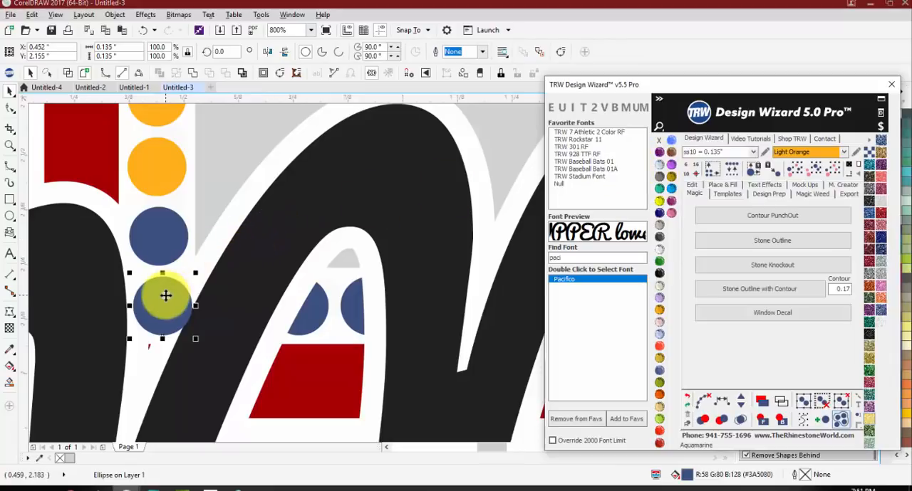
pyautogui.moveTo(163, 297); pyautogui.dragTo(161, 288)
pyautogui.press('Escape')
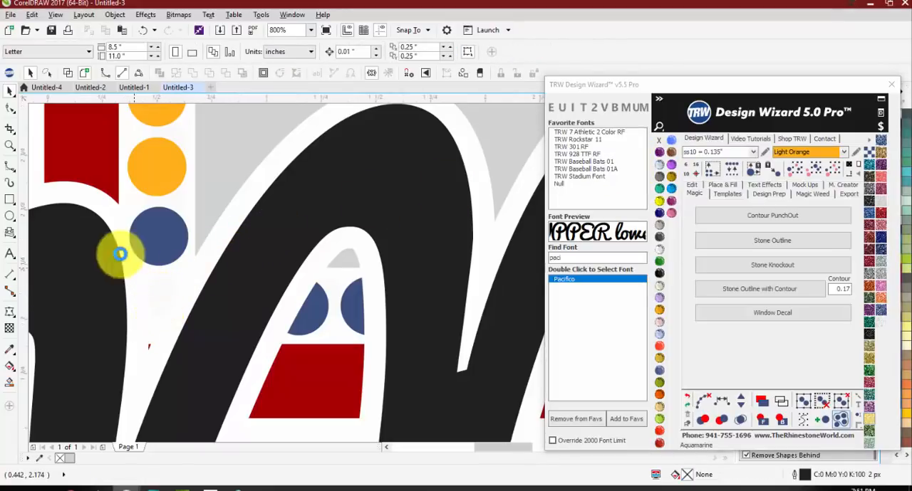
# Step: Delete one of the two cut stones inside the script M's first arch, center the other, and replace it with a full ss10 stone
pyautogui.scroll(-1, 118, 255)
pyautogui.scroll(1, 232, 289)
pyautogui.click(243, 298)
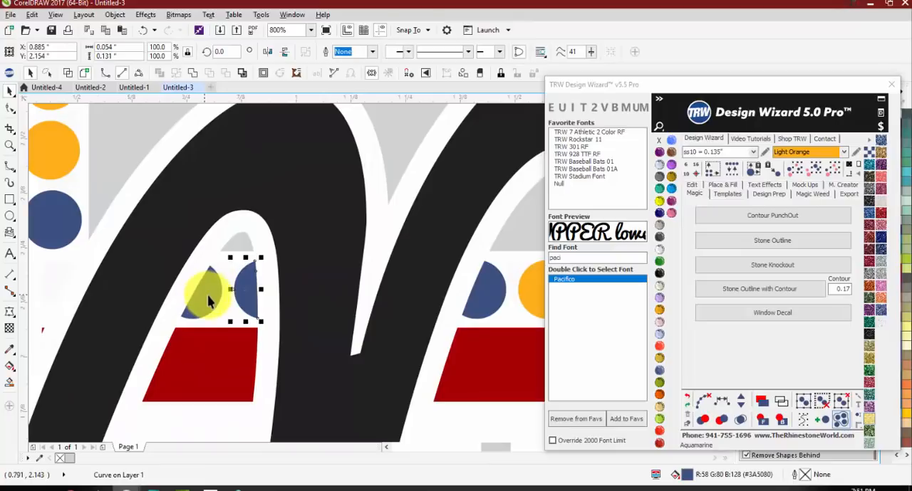
pyautogui.press('Escape')
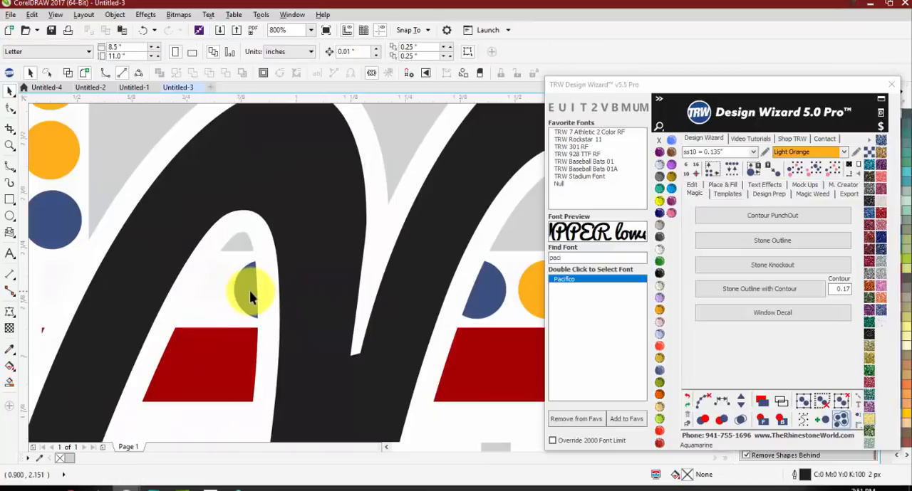
pyautogui.click(247, 292)
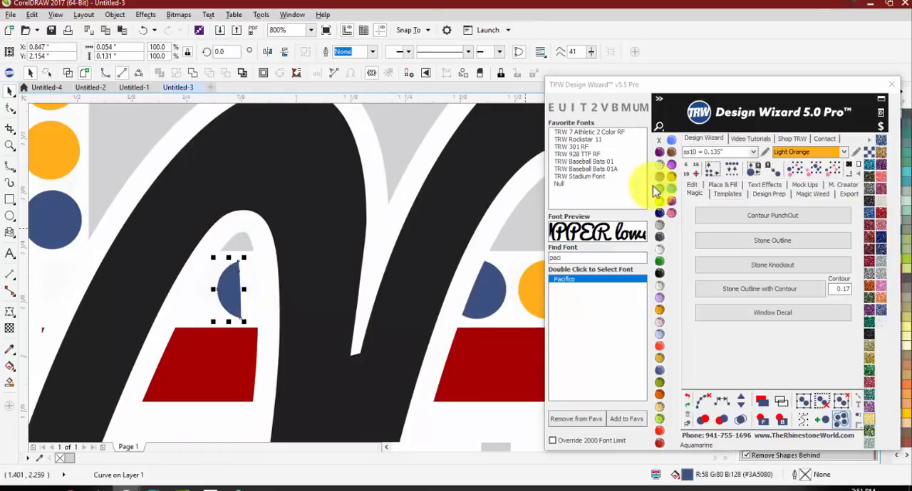
pyautogui.click(733, 170)
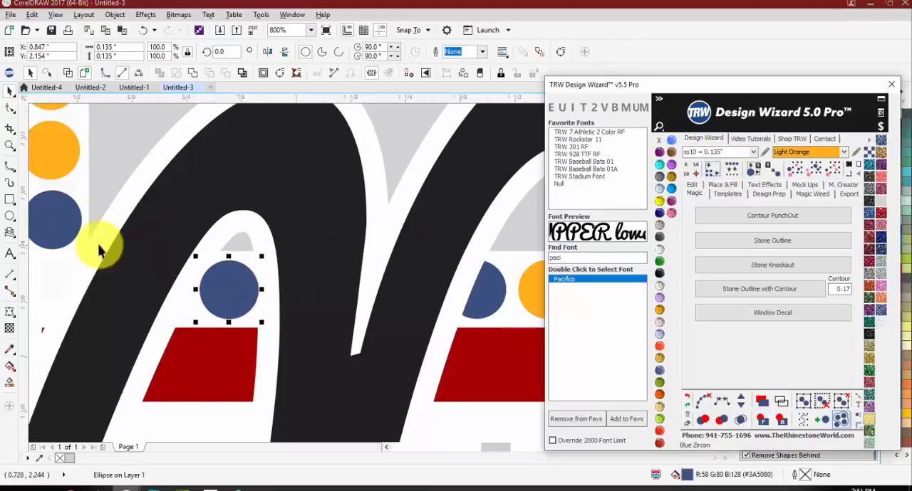
# Step: Replace the cut stone inside the script M's second arch with a full ss10 stone and shift the orange stone beside it to the right
pyautogui.scroll(-1, 99, 250)
pyautogui.click(297, 273)
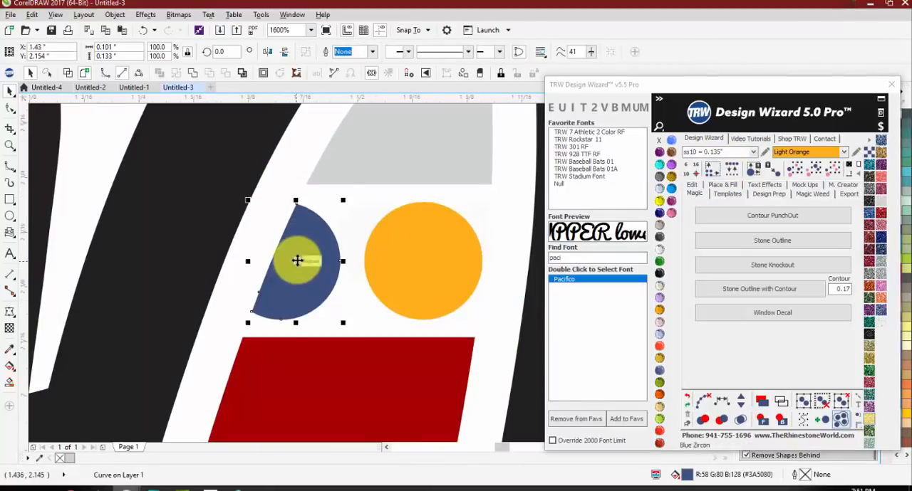
pyautogui.scroll(-2, 299, 259)
pyautogui.keyDown('shift'); pyautogui.click(362, 263); pyautogui.keyUp('shift')
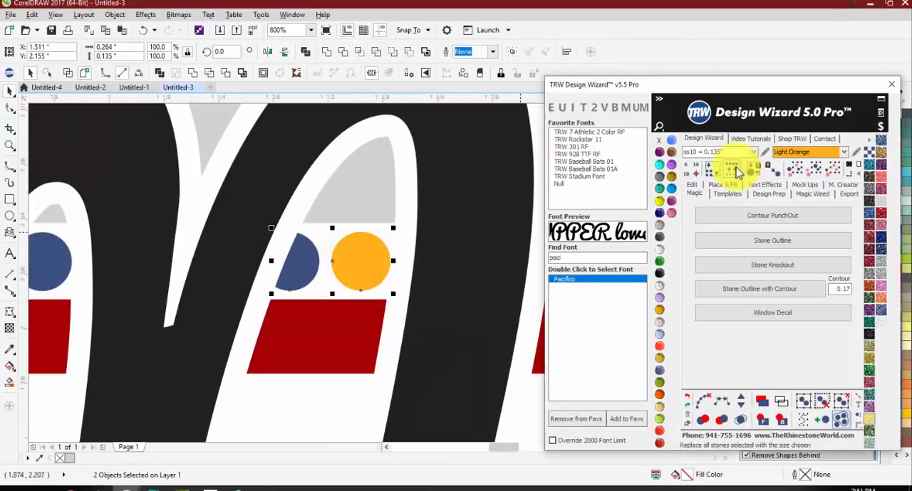
pyautogui.click(735, 170)
pyautogui.click(364, 264)
pyautogui.moveTo(367, 264); pyautogui.dragTo(372, 264)
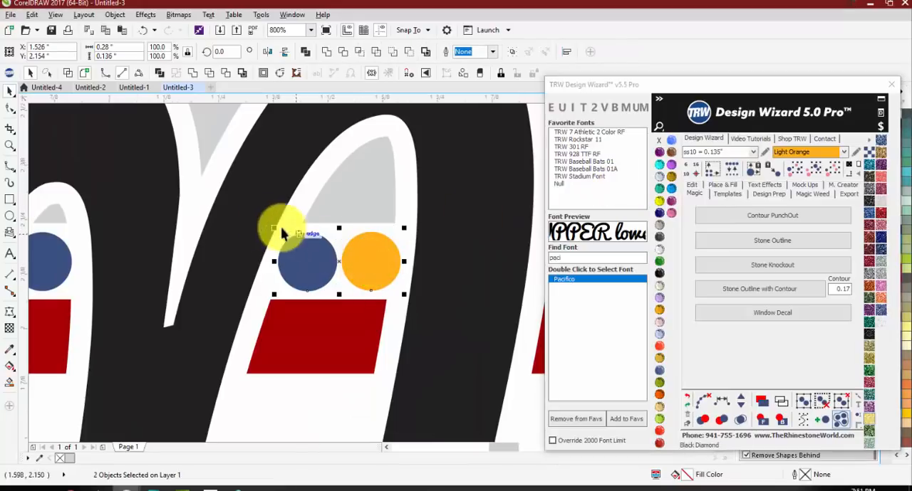
# Step: Replace the cut stones just after the script M and above the u's first stem with full ss10 stones
pyautogui.scroll(-2, 267, 228)
pyautogui.scroll(2, 344, 226)
pyautogui.click(313, 254)
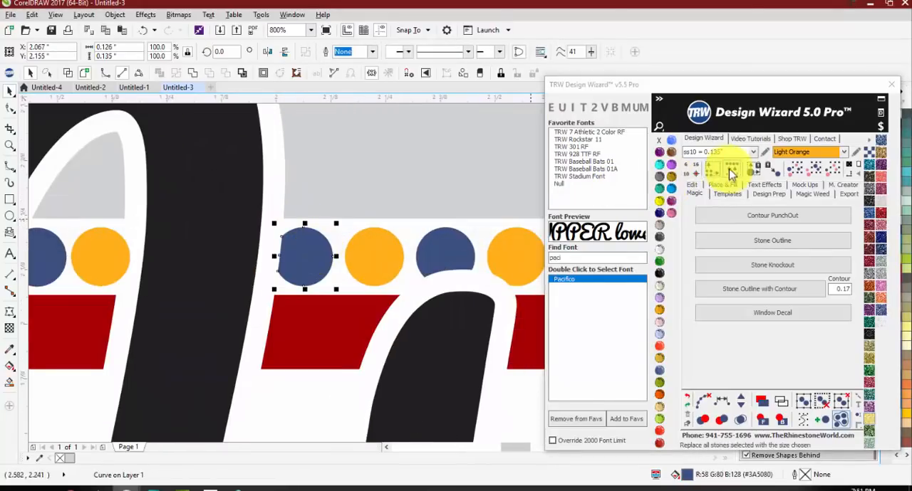
pyautogui.click(732, 169)
pyautogui.click(454, 252)
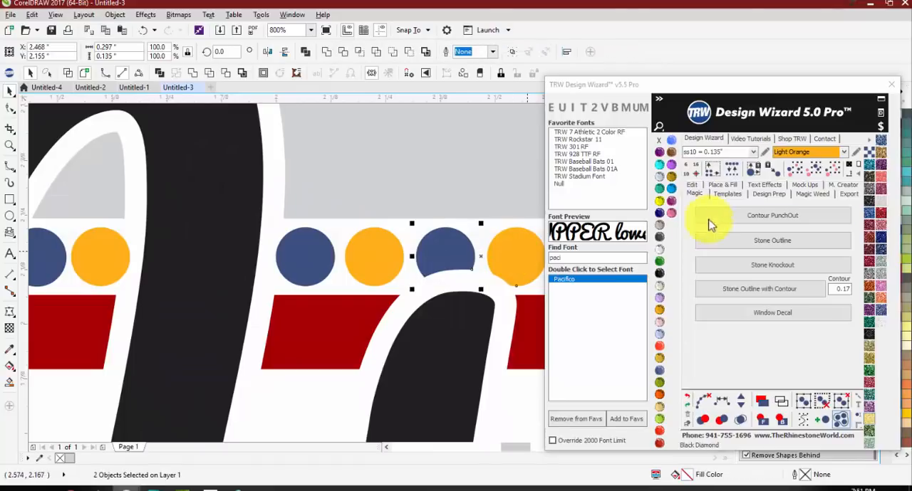
pyautogui.click(732, 170)
pyautogui.scroll(-3, 295, 250)
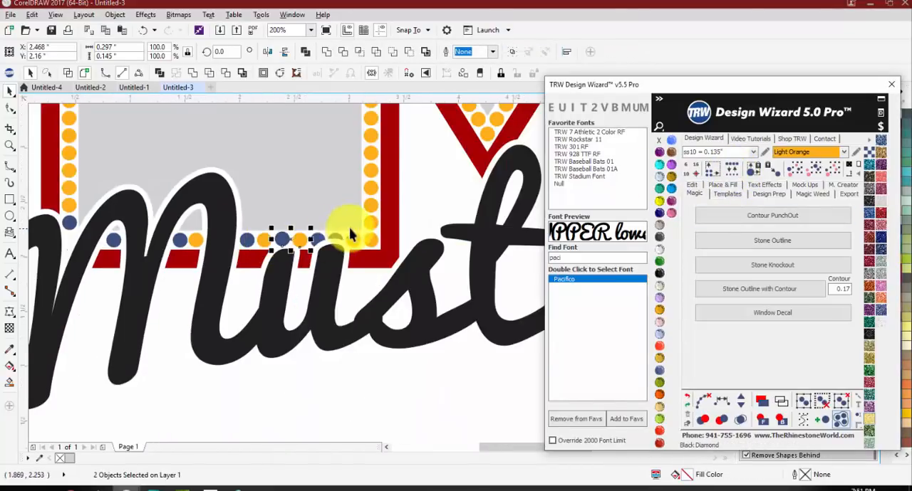
# Step: Replace the two cut stones above the u's second stem with full ss10 stones
pyautogui.scroll(3, 299, 254)
pyautogui.click(299, 254)
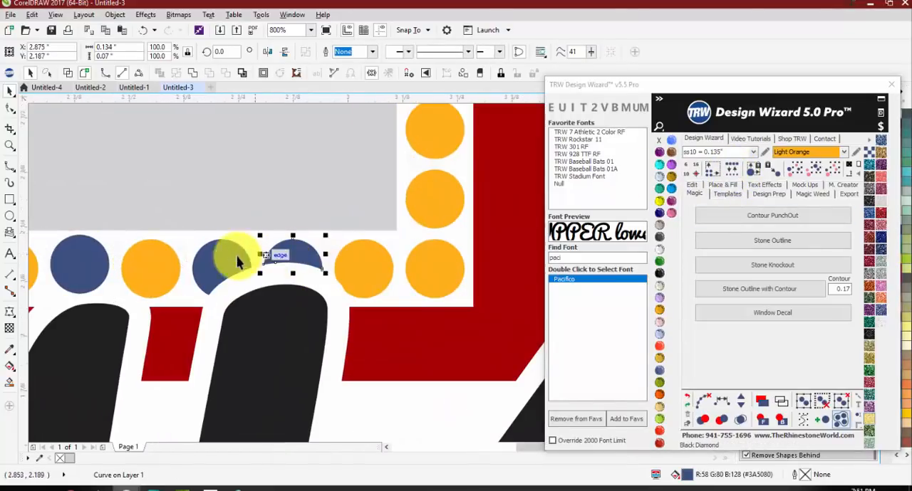
pyautogui.keyDown('shift'); pyautogui.click(279, 254); pyautogui.keyUp('shift')
pyautogui.click(732, 170)
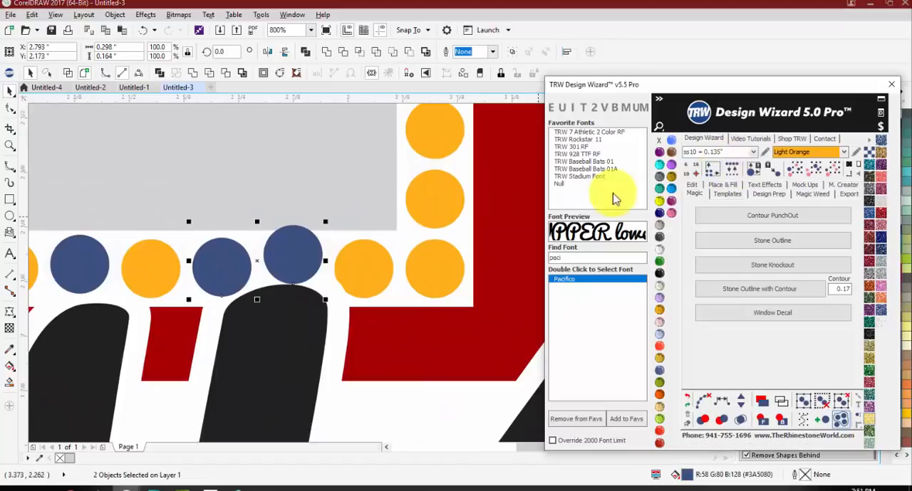
pyautogui.click(306, 250)
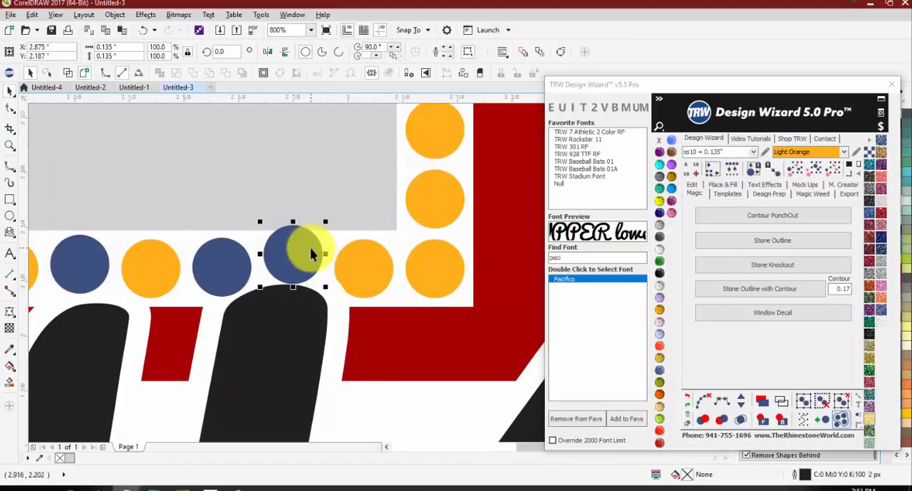
pyautogui.press('Escape')
# Step: Select every orange stone matching the slightly cut one beside the u's second stem and replace them all with full ss10 stones
pyautogui.scroll(2, 362, 285)
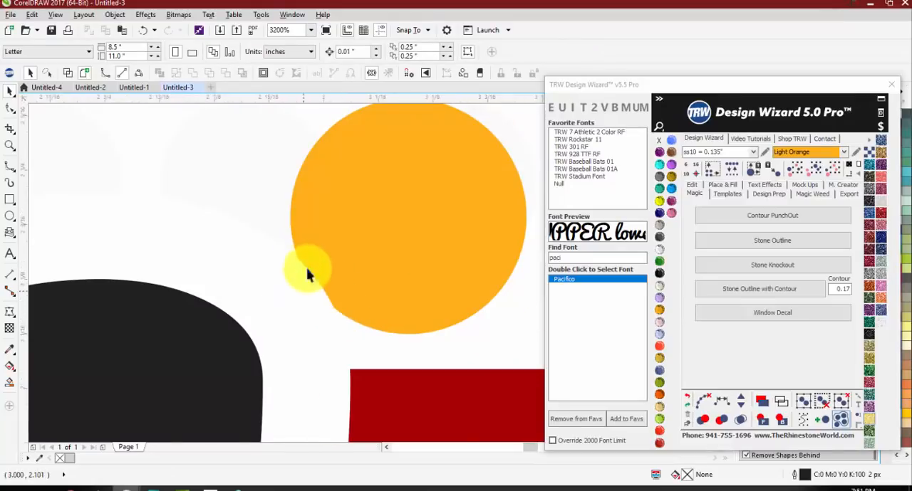
pyautogui.scroll(-3, 313, 275)
pyautogui.click(319, 265)
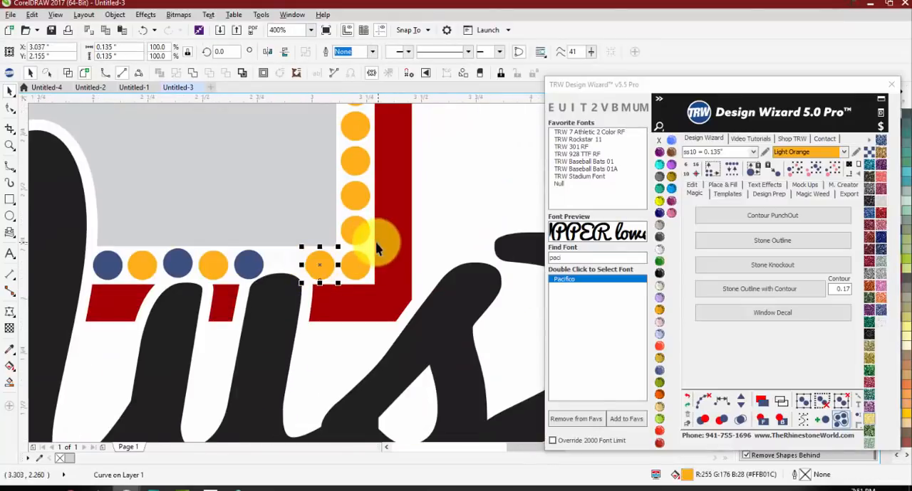
pyautogui.click(810, 171)
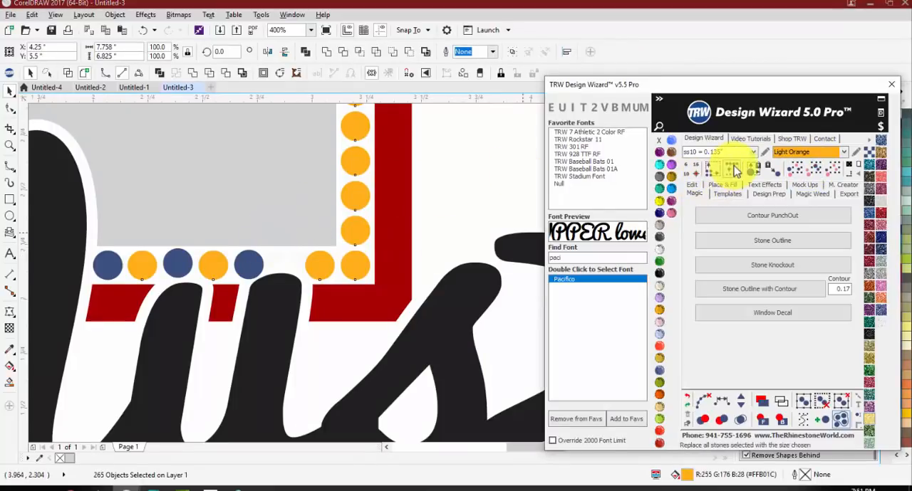
# Step: Locate the remaining cut blue stones by selecting matching stones, and delete the two cut stones above the script a
pyautogui.click(246, 265)
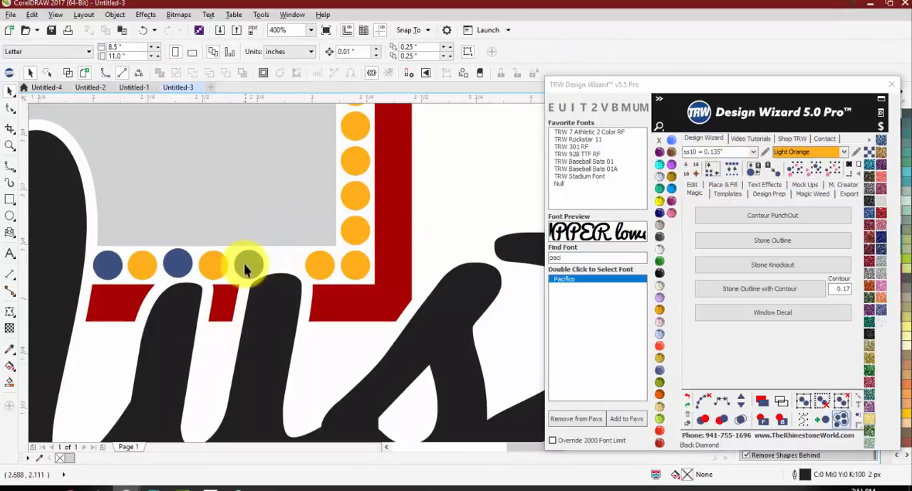
pyautogui.click(810, 170)
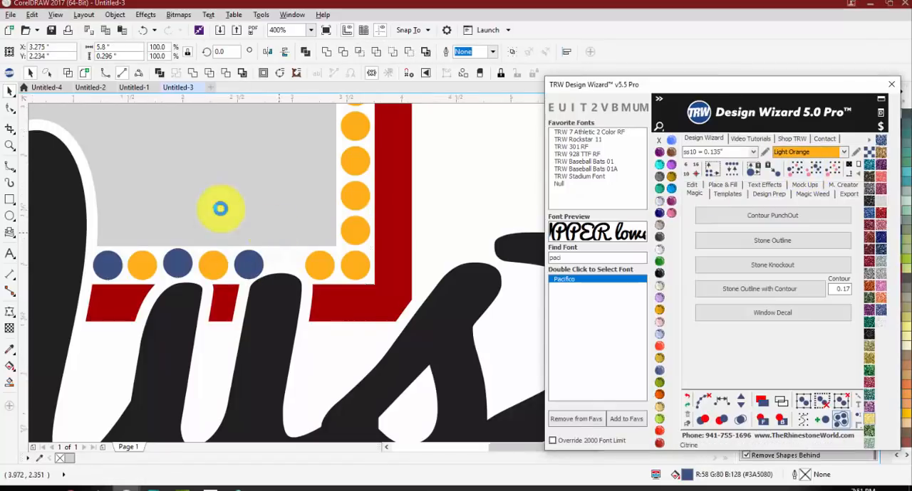
pyautogui.scroll(-6, 228, 243)
pyautogui.click(244, 285)
pyautogui.scroll(3, 244, 197)
pyautogui.scroll(2, 263, 249)
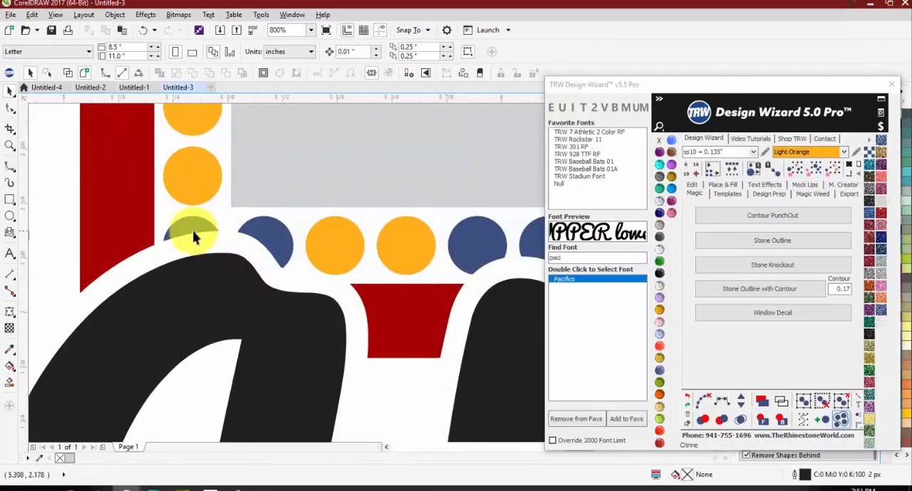
pyautogui.click(195, 231)
pyautogui.keyDown('shift'); pyautogui.click(266, 243); pyautogui.keyUp('shift')
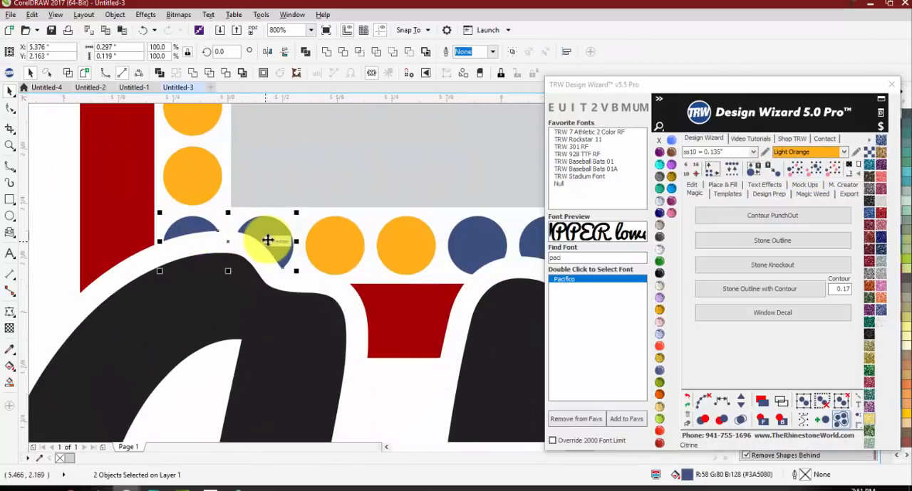
pyautogui.press('Delete')
# Step: Replace the two cut stones above the n's first stem with full ss10 stones and recolor them Light Orange
pyautogui.scroll(-1, 156, 246)
pyautogui.scroll(1, 330, 255)
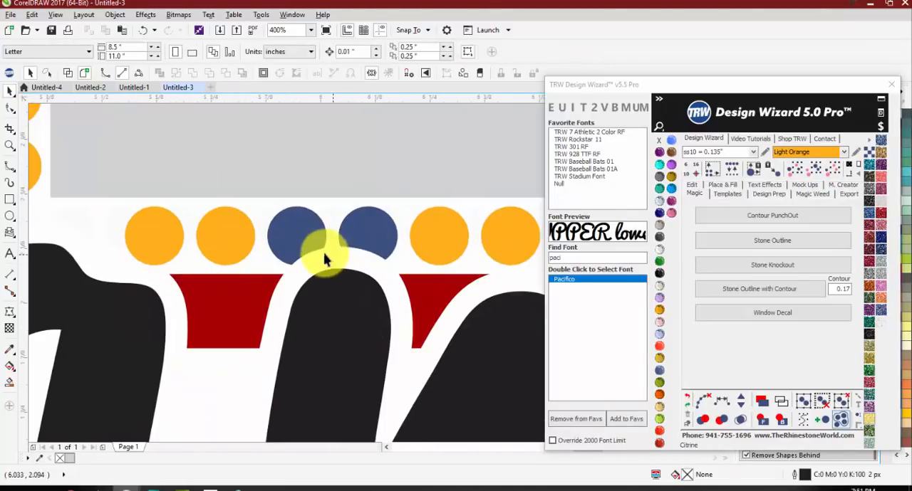
pyautogui.click(309, 245)
pyautogui.keyDown('shift'); pyautogui.click(359, 240); pyautogui.keyUp('shift')
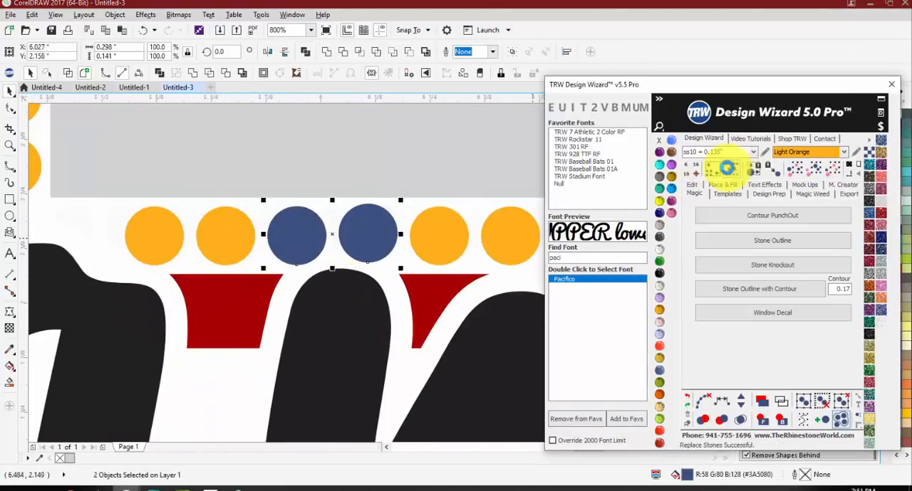
pyautogui.scroll(-2, 261, 247)
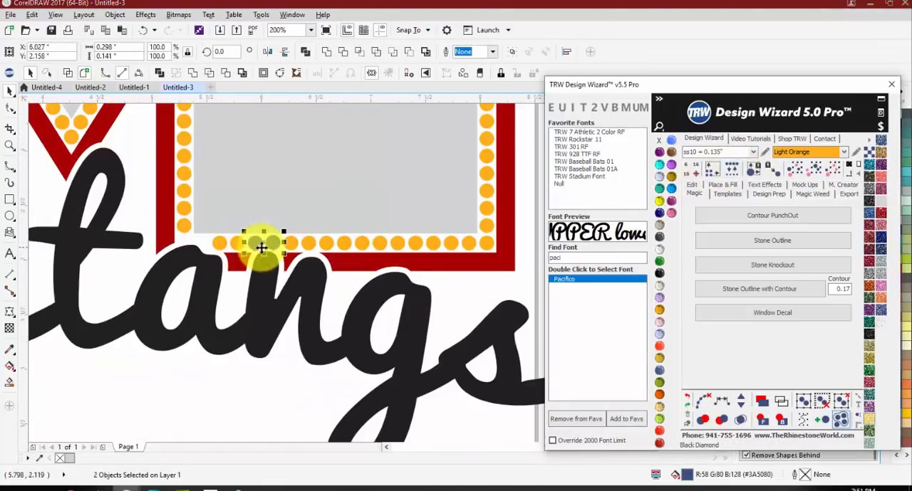
pyautogui.doubleClick(796, 152)
# Step: Select all remaining blue stones around the script M and u by matching one, and recolor them Light Orange
pyautogui.scroll(-2, 428, 242)
pyautogui.scroll(2, 384, 248)
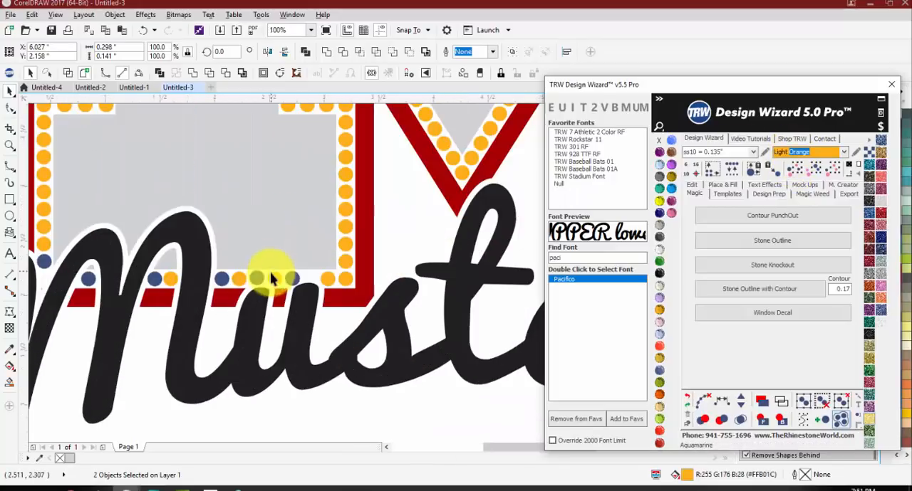
pyautogui.click(292, 280)
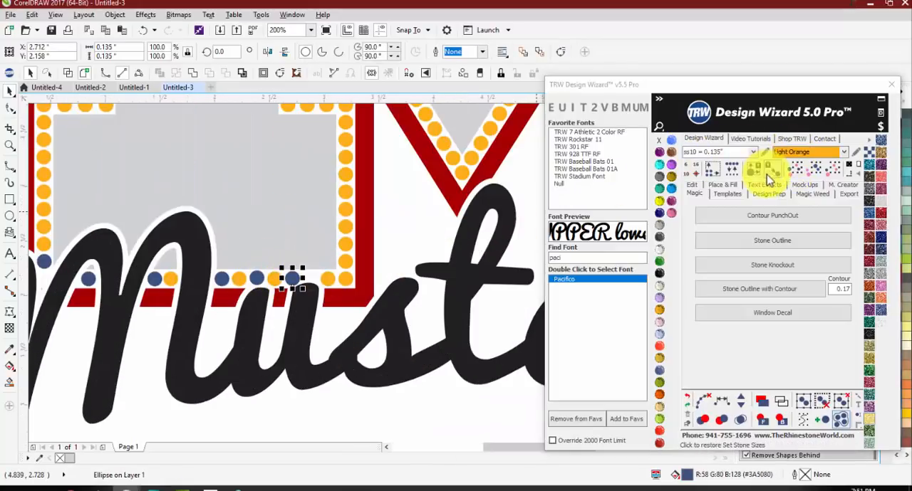
pyautogui.click(805, 168)
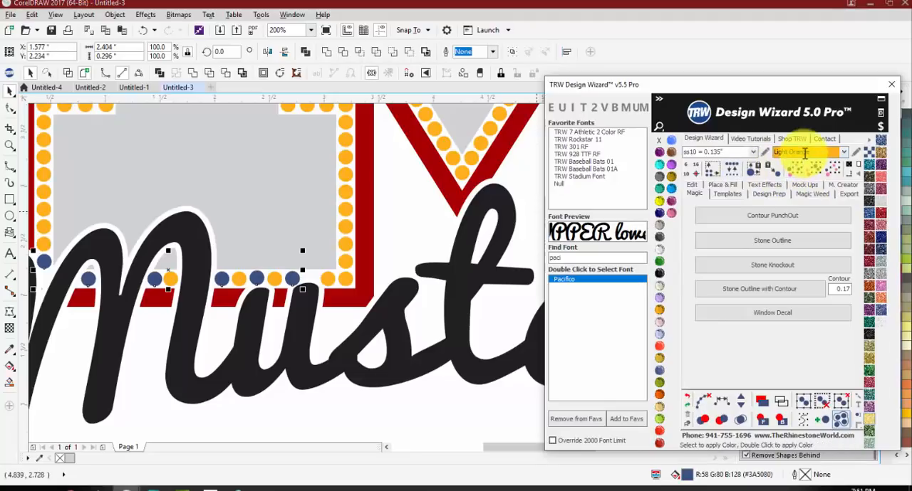
pyautogui.doubleClick(805, 153)
pyautogui.scroll(-2, 190, 237)
pyautogui.click(204, 300)
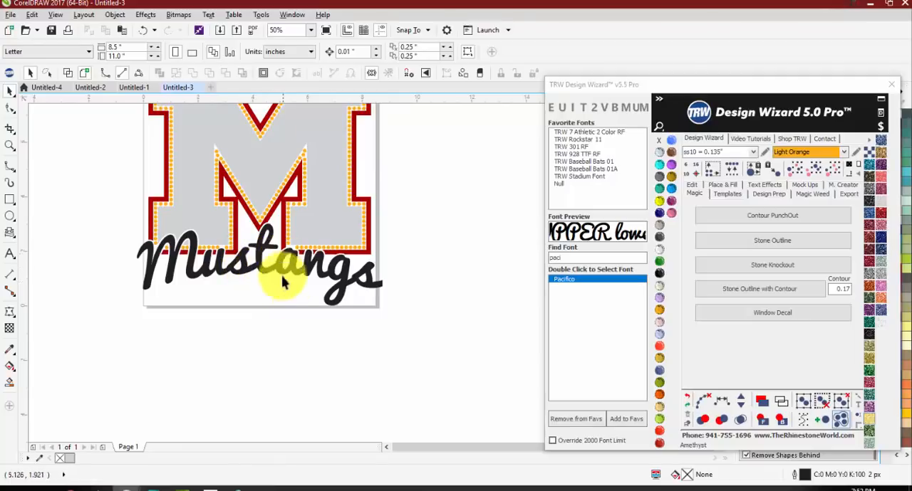
# Step: Move the Design Wizard window clear of the Magic Boundary settings and examine the stone spacing around the Mustangs lettering
pyautogui.scroll(-1, 281, 274)
pyautogui.scroll(1, 271, 265)
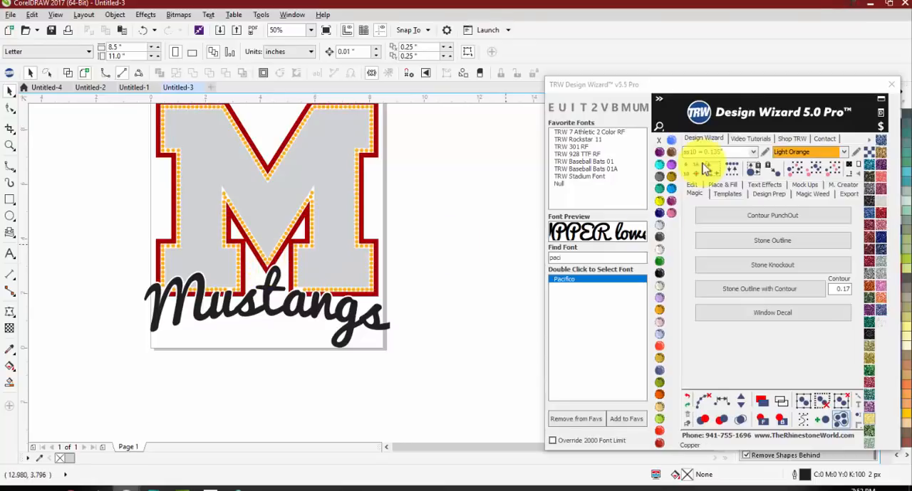
pyautogui.moveTo(712, 84); pyautogui.dragTo(584, 50)
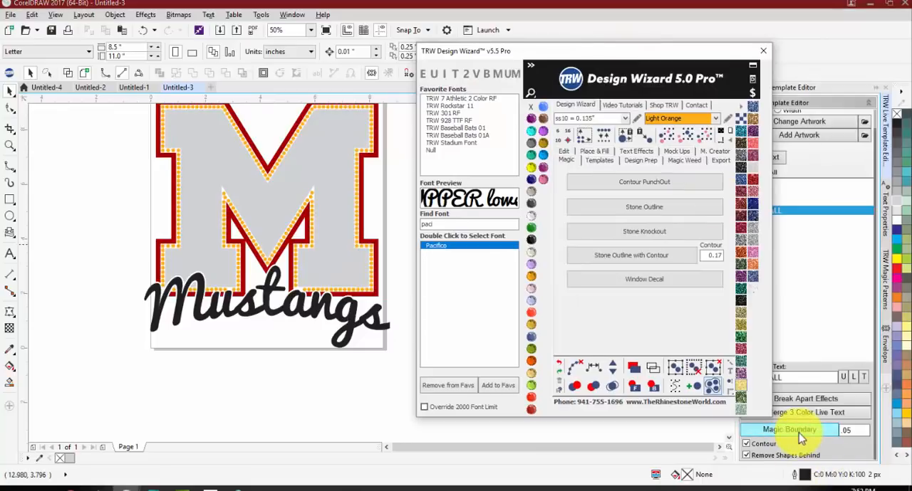
pyautogui.click(297, 408)
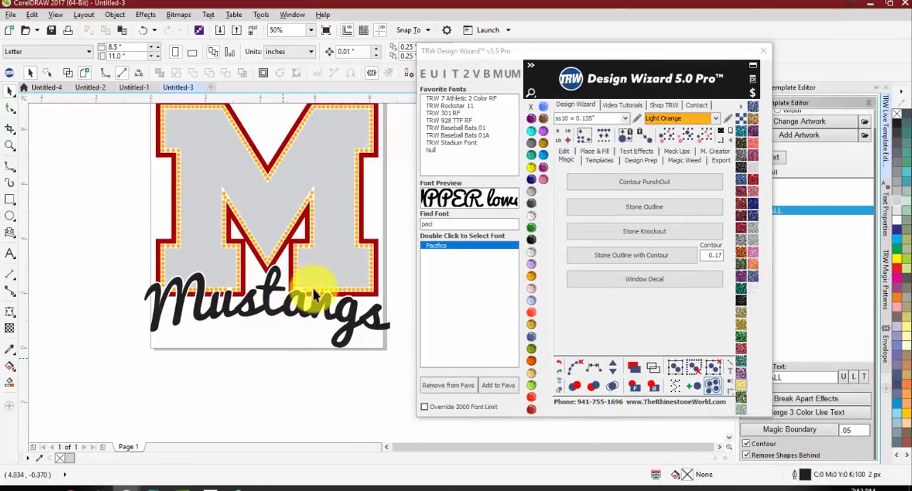
pyautogui.scroll(3, 313, 294)
pyautogui.scroll(4, 288, 285)
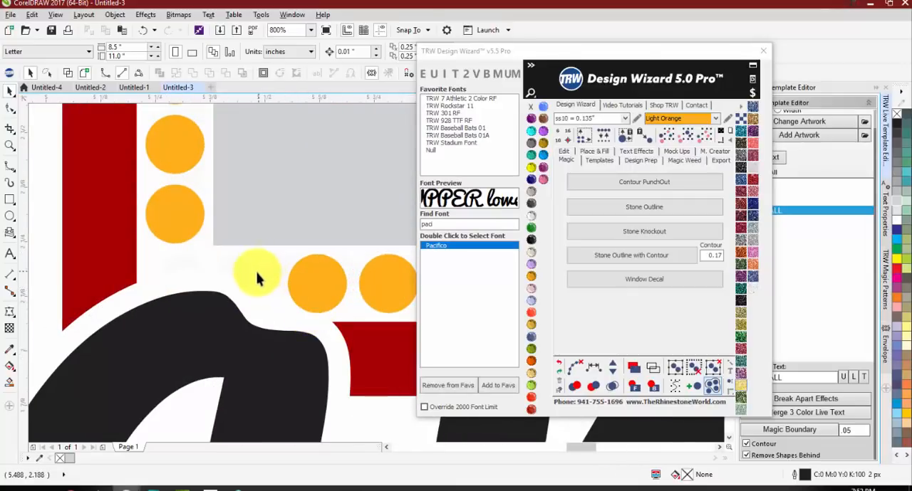
pyautogui.scroll(-7, 257, 279)
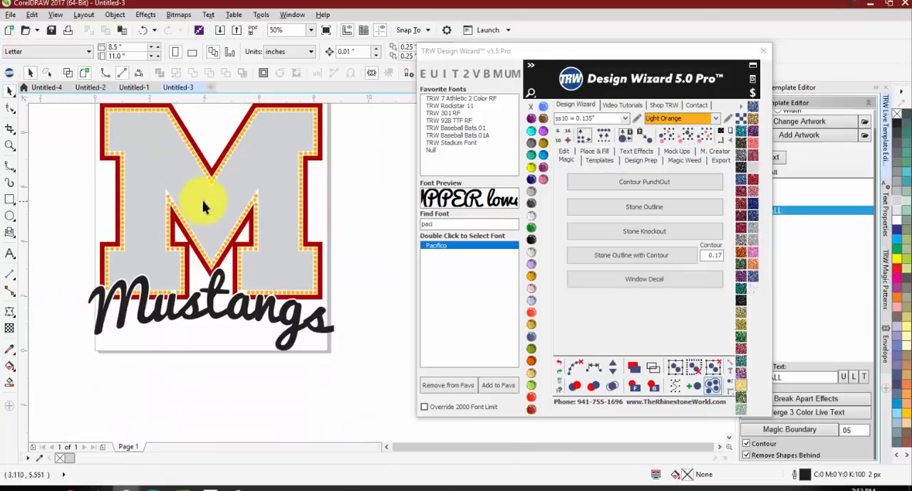
pyautogui.scroll(2, 158, 302)
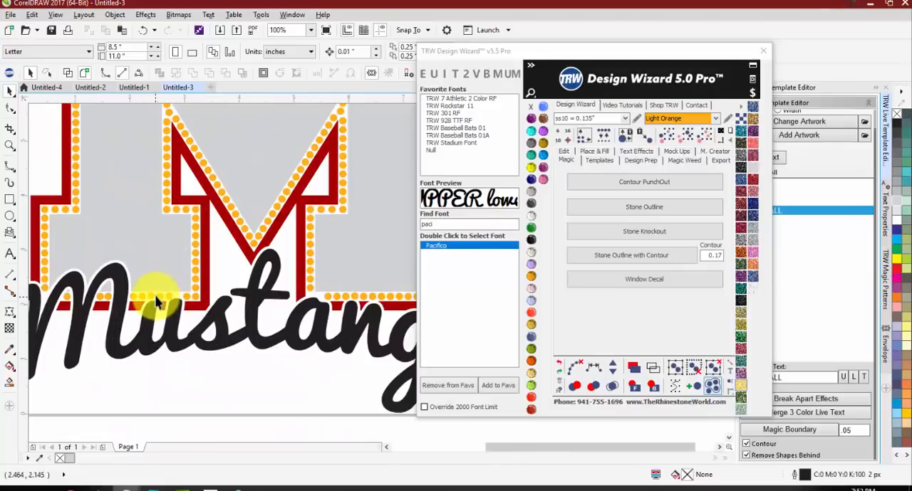
# Step: Select all matching Light Orange stones in the design to check their count, and clear the selection
pyautogui.click(158, 302)
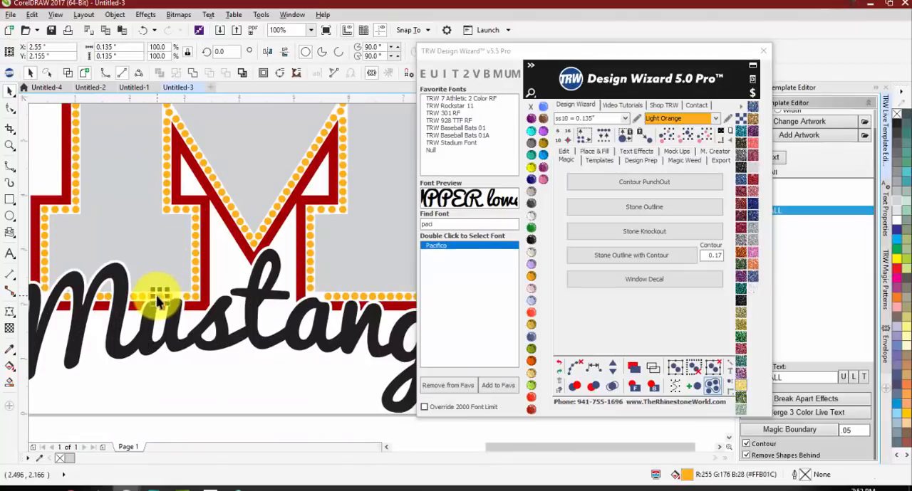
pyautogui.click(637, 137)
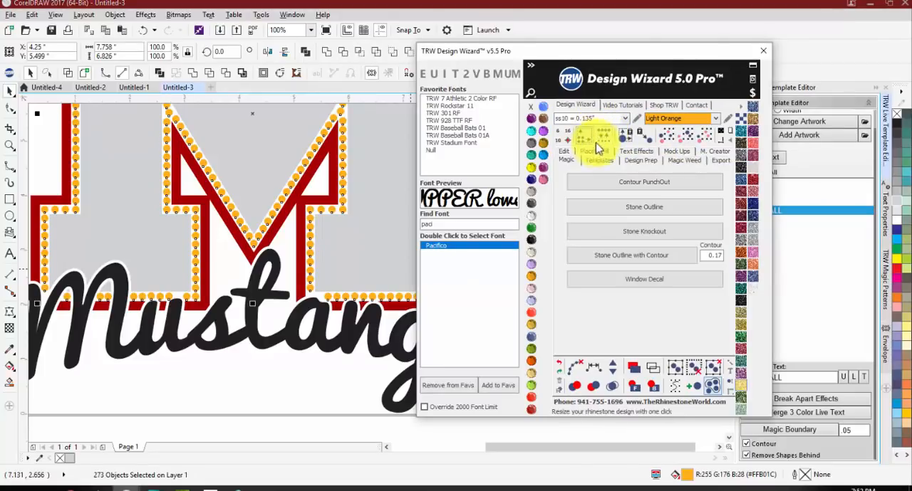
pyautogui.click(251, 364)
# Step: Add the artistic text BASKETBALL beside the M's lower left side
pyautogui.scroll(-2, 212, 297)
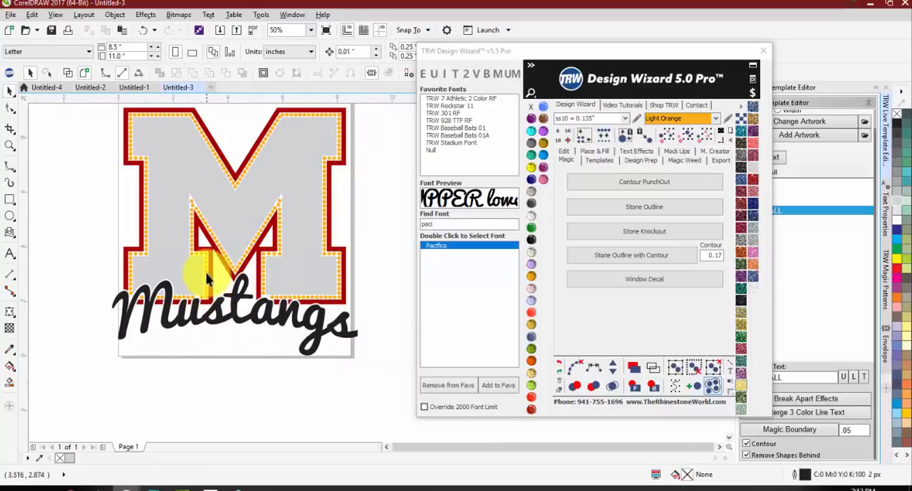
pyautogui.click(10, 255)
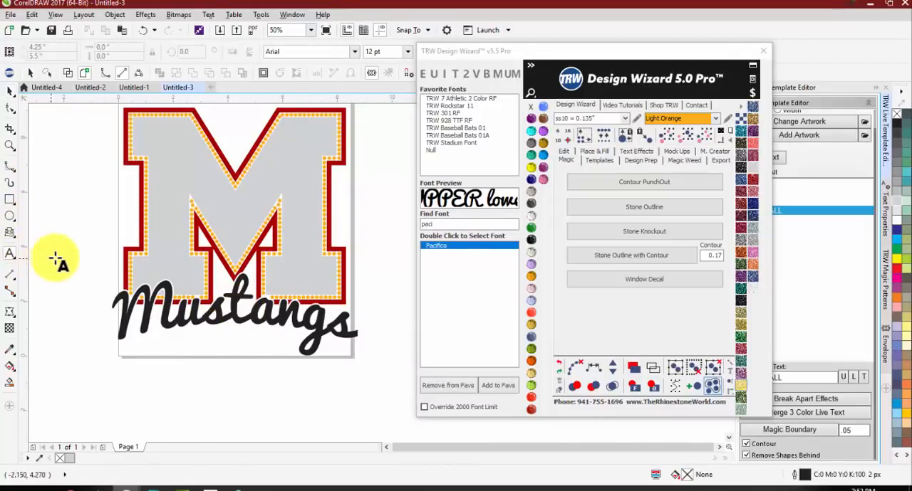
pyautogui.click(51, 255)
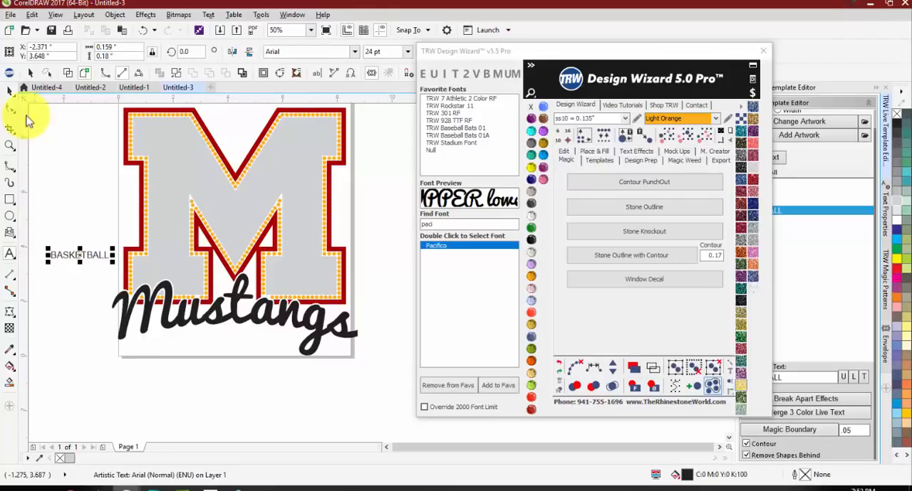
pyautogui.click(12, 92)
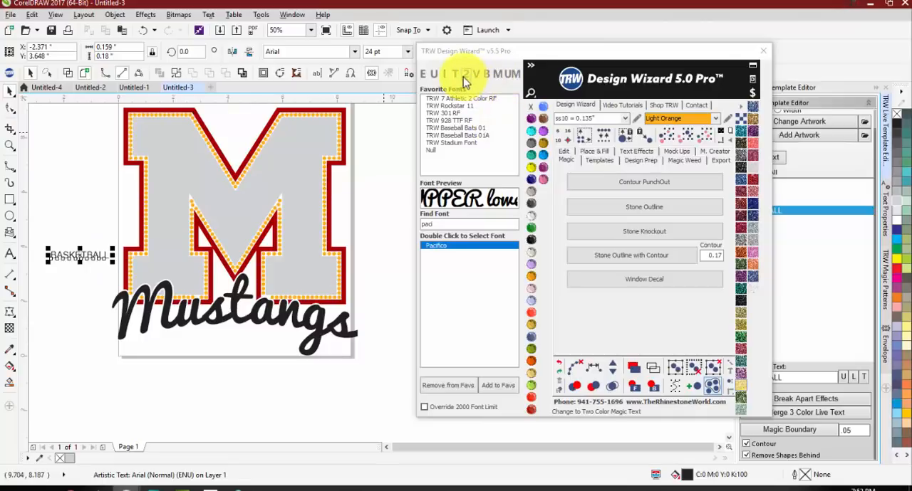
# Step: Search the fonts for SPORT, apply TRW Sport Block to the BASKETBALL text, and change it to vertical text
pyautogui.moveTo(461, 224); pyautogui.dragTo(365, 227)
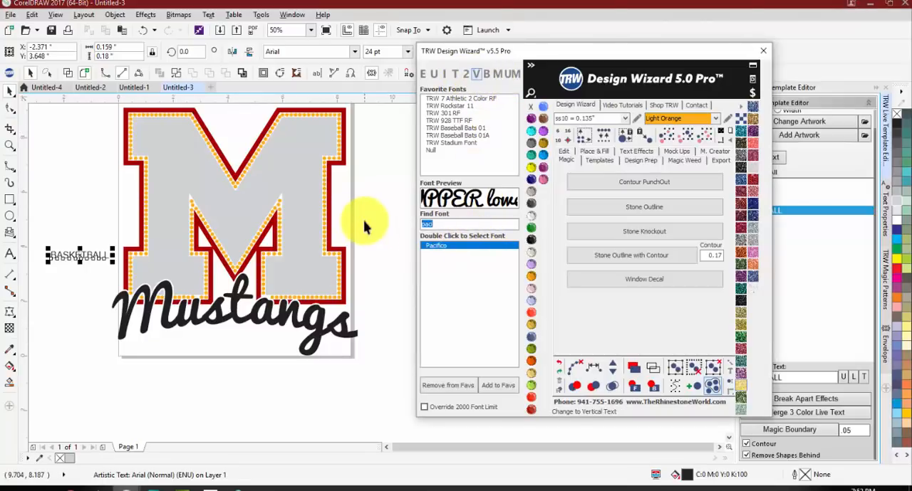
pyautogui.write('SPOR')
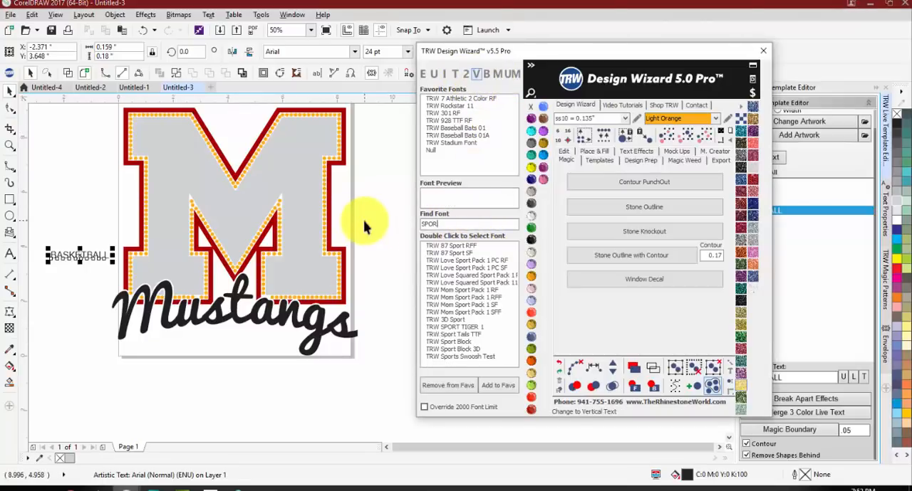
pyautogui.write('T')
pyautogui.doubleClick(449, 342)
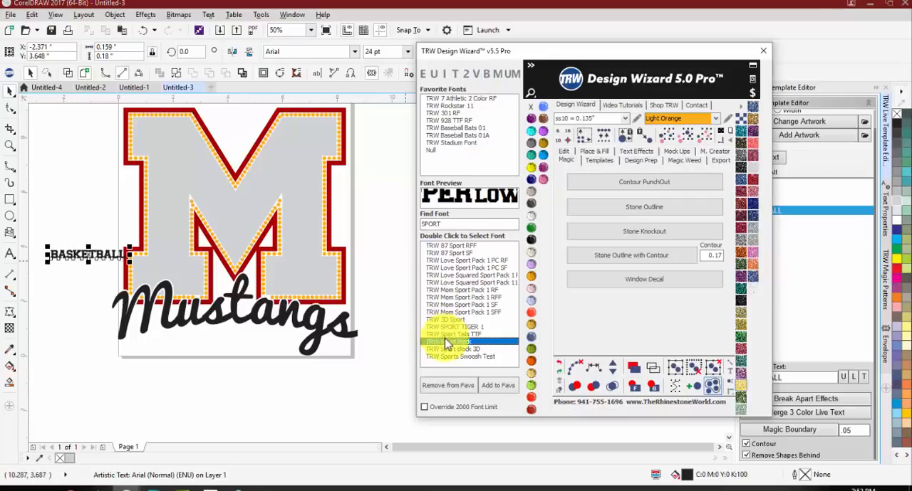
pyautogui.click(479, 80)
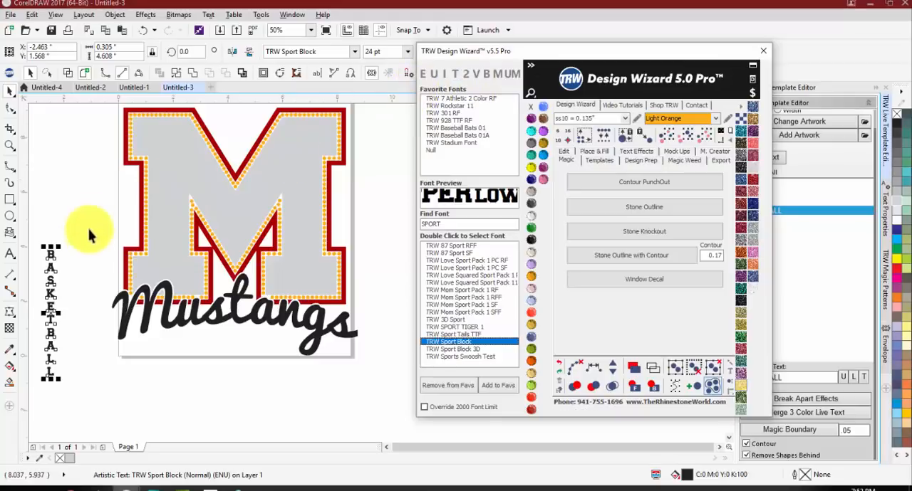
# Step: Scale the vertical BASKETBALL text down to 12 pt and move it up beside the M's left leg
pyautogui.click(57, 247)
pyautogui.moveTo(57, 246); pyautogui.dragTo(46, 320)
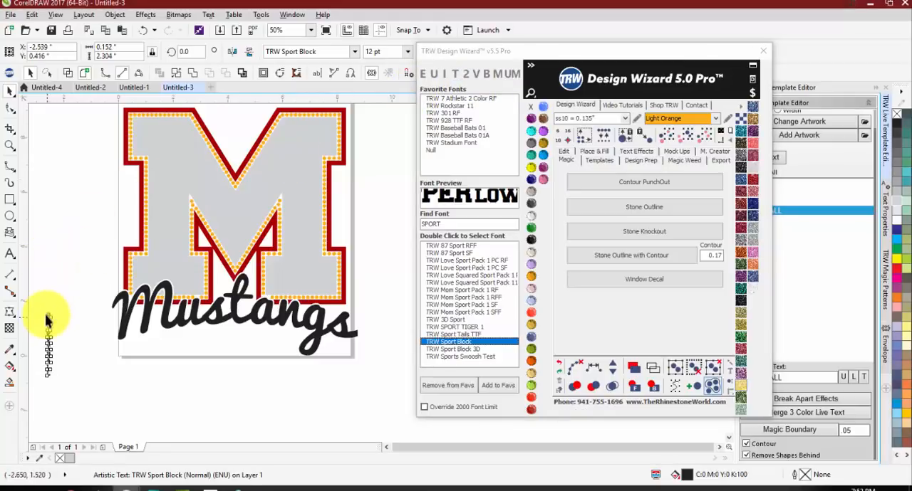
pyautogui.moveTo(72, 284); pyautogui.dragTo(71, 213)
pyautogui.scroll(2, 81, 228)
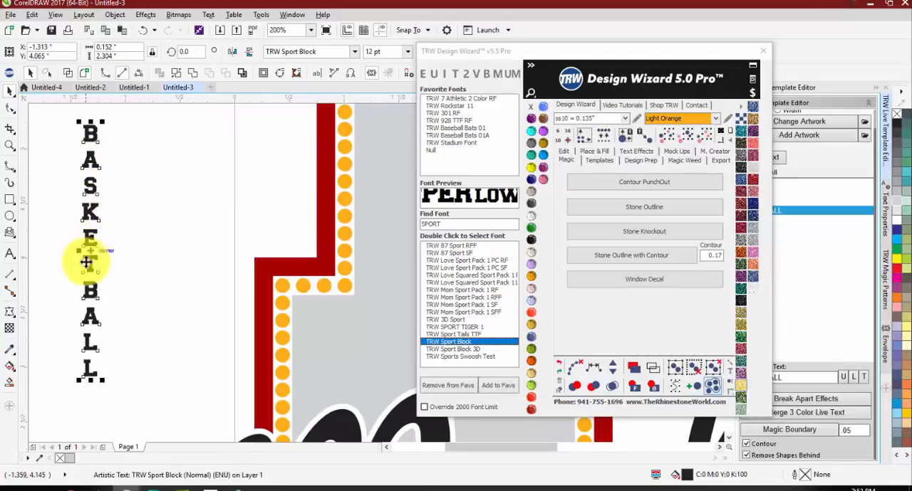
# Step: Tighten the letter spacing of the vertical BASKETBALL text so the letters nearly touch
pyautogui.click(567, 153)
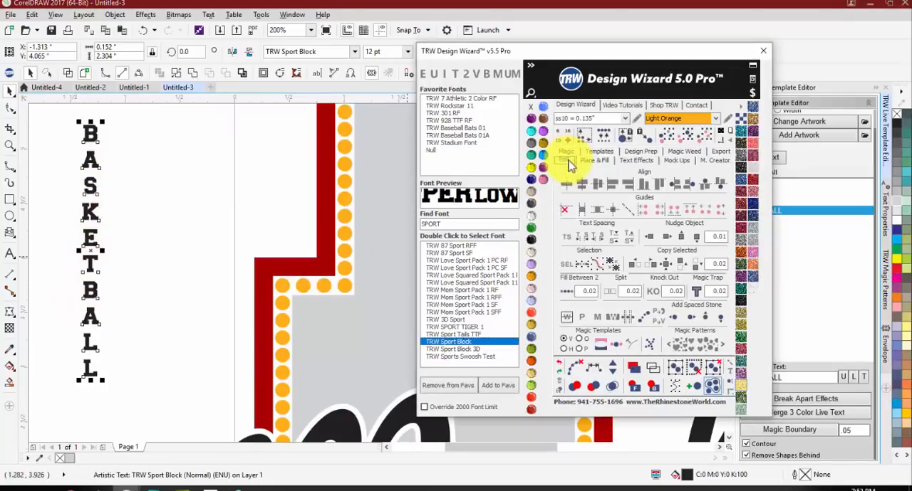
pyautogui.click(565, 239)
pyautogui.moveTo(77, 383); pyautogui.dragTo(79, 315)
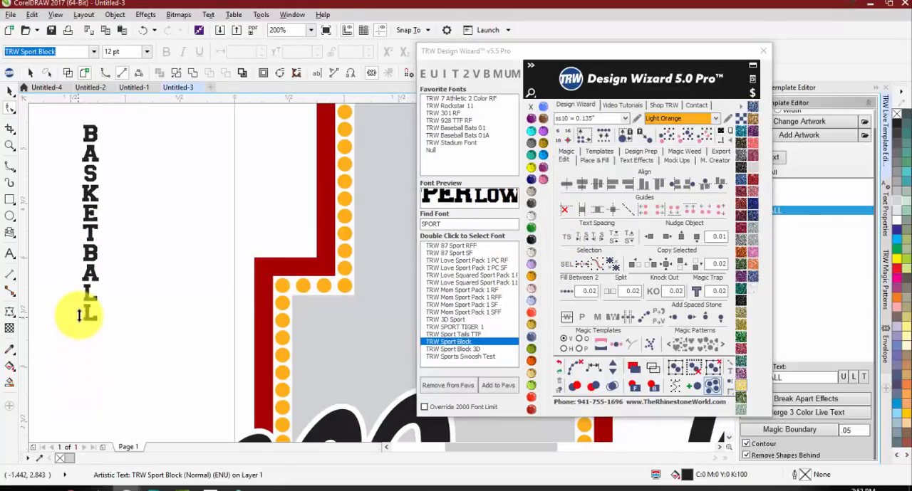
pyautogui.scroll(-2, 42, 214)
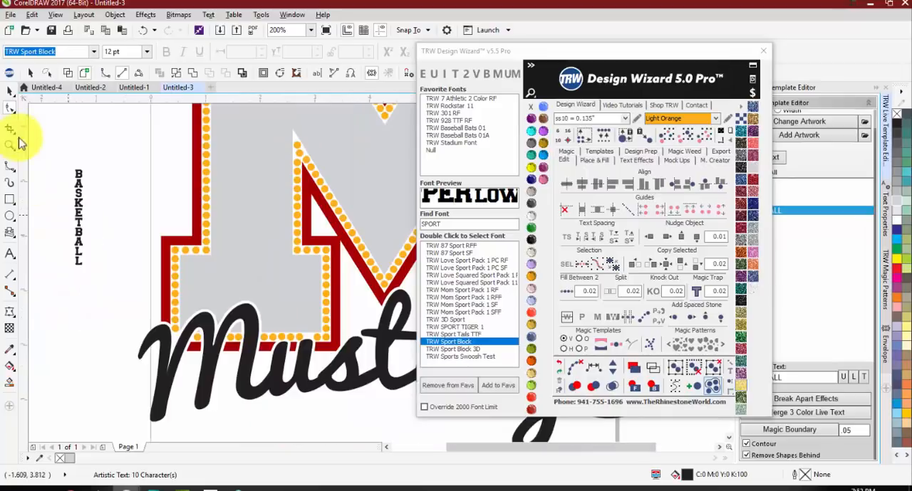
# Step: Scale the vertical BASKETBALL text up to about 41 pt and place it over the M's left leg
pyautogui.scroll(-1, 84, 232)
pyautogui.press('space')
pyautogui.moveTo(88, 194); pyautogui.dragTo(189, 124)
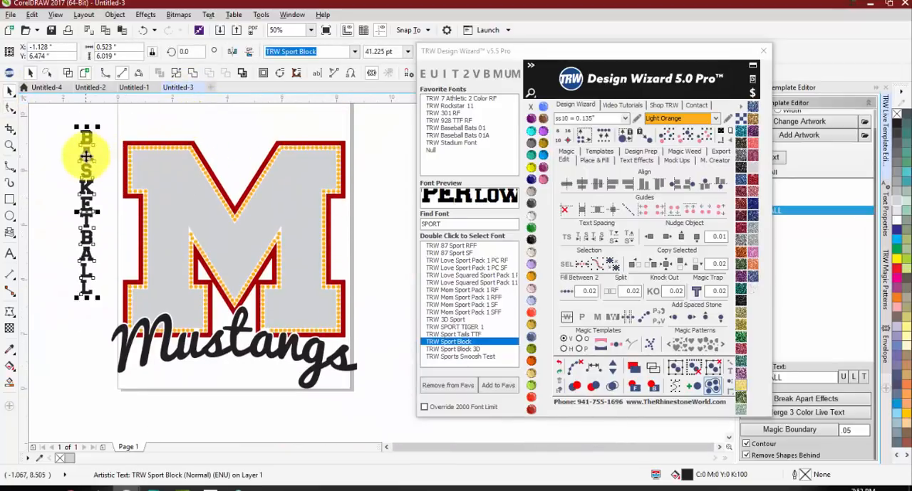
pyautogui.moveTo(81, 152); pyautogui.dragTo(182, 220)
pyautogui.moveTo(169, 191); pyautogui.dragTo(167, 176)
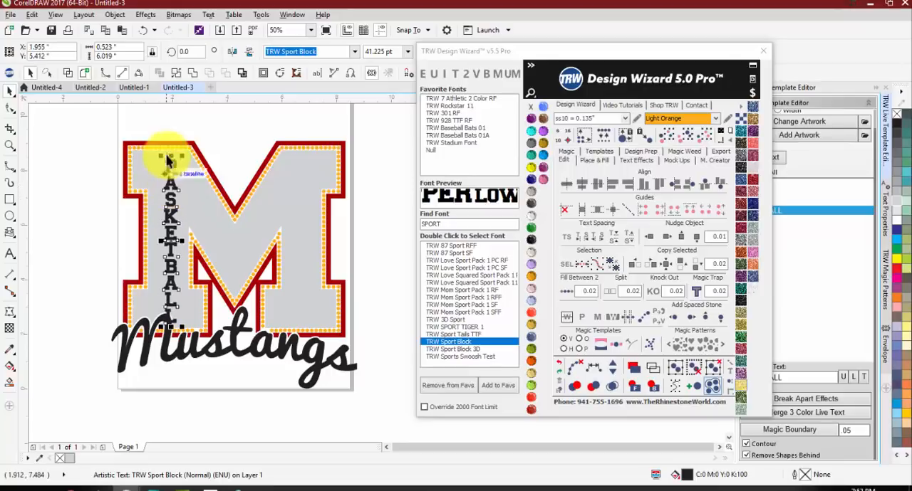
# Step: Stretch the BASKETBALL text to about 0.8 in wide and 6.24 in high, and nudge it into place within the left leg
pyautogui.scroll(1, 167, 154)
pyautogui.moveTo(155, 329); pyautogui.dragTo(140, 329)
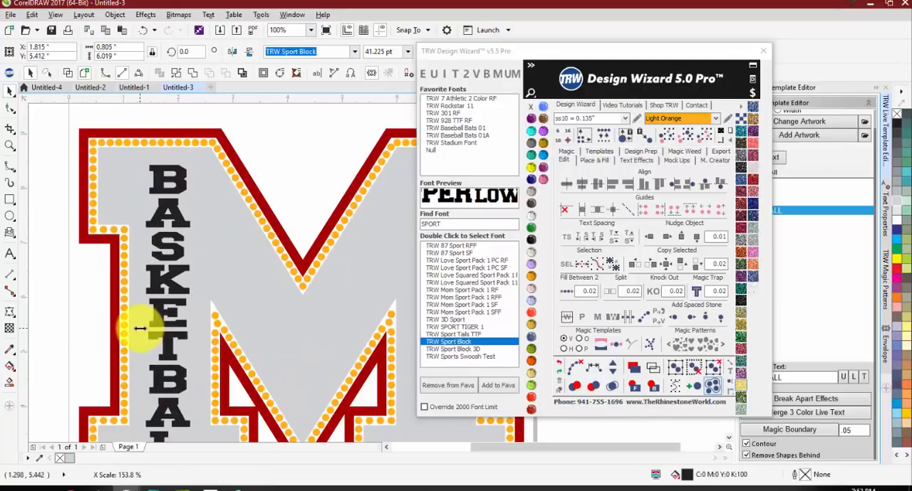
pyautogui.moveTo(167, 148); pyautogui.dragTo(167, 143)
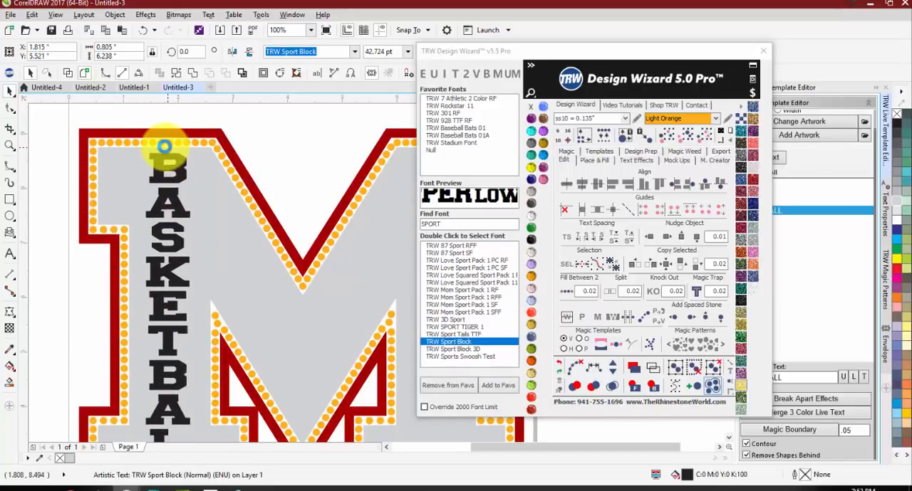
pyautogui.scroll(-2, 167, 146)
pyautogui.scroll(3, 185, 314)
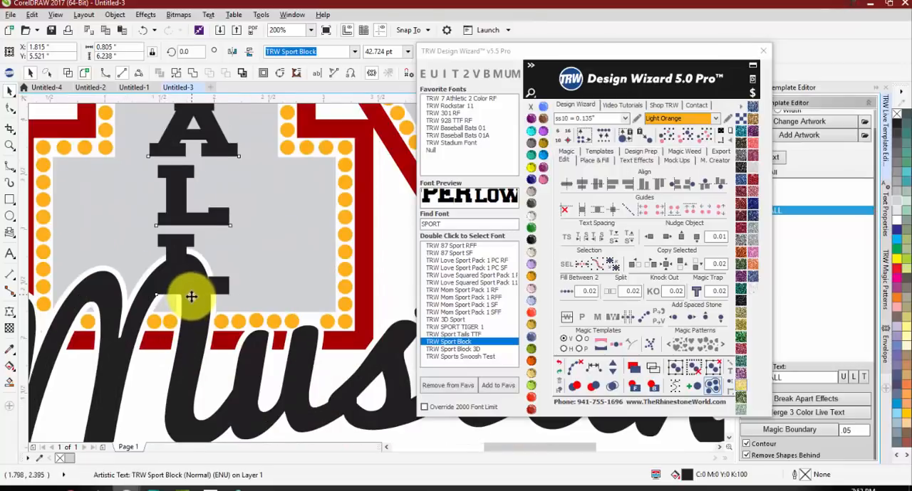
pyautogui.scroll(-3, 192, 292)
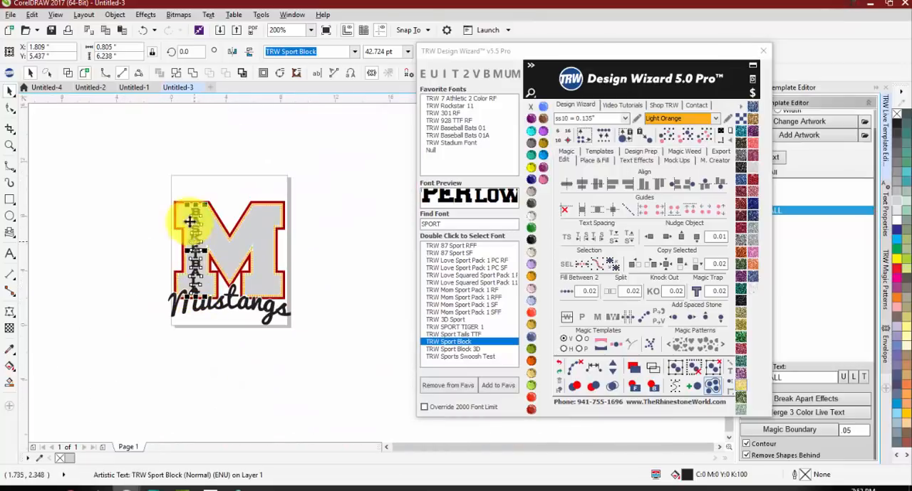
pyautogui.scroll(2, 190, 222)
pyautogui.scroll(3, 203, 208)
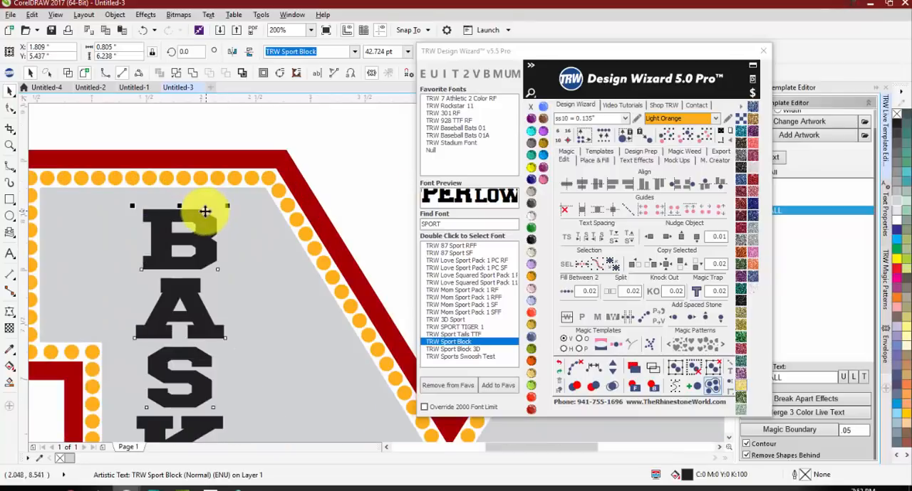
pyautogui.scroll(-3, 191, 200)
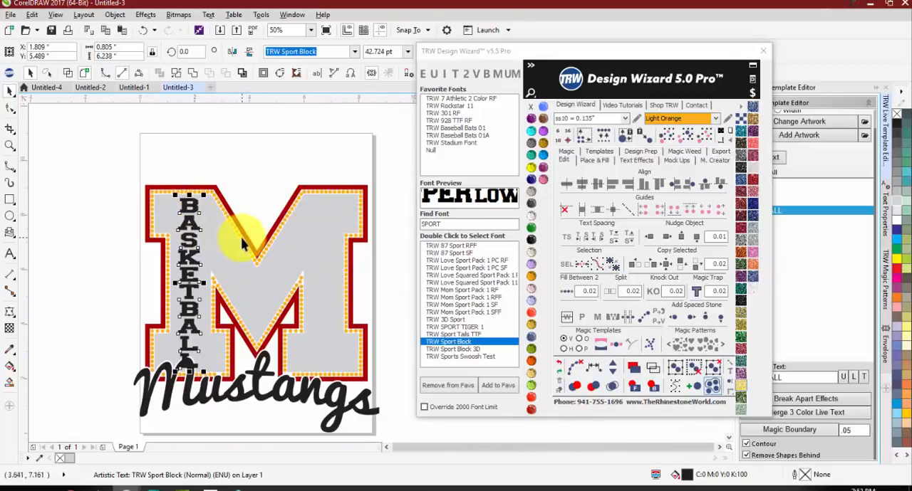
# Step: Cut the BASKETBALL text out of the gray M fill with Back Minus Front
pyautogui.keyDown('shift'); pyautogui.click(223, 258); pyautogui.keyUp('shift')
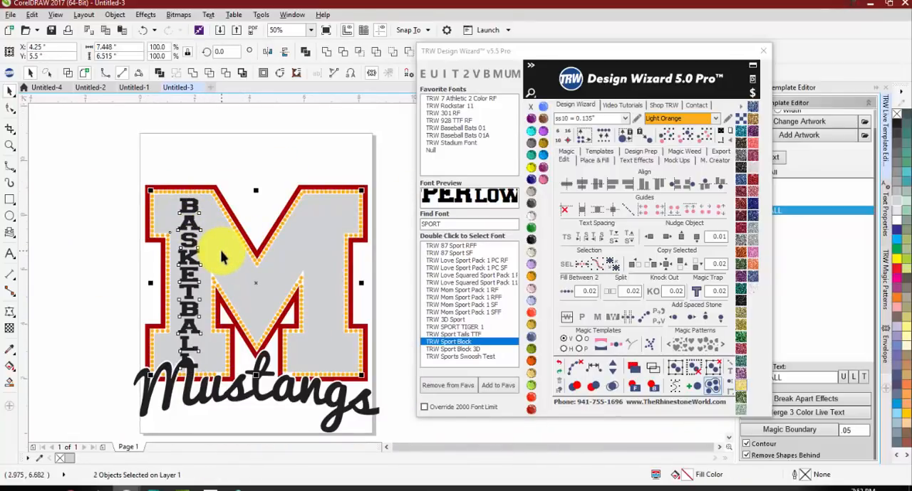
pyautogui.moveTo(225, 253); pyautogui.dragTo(84, 242)
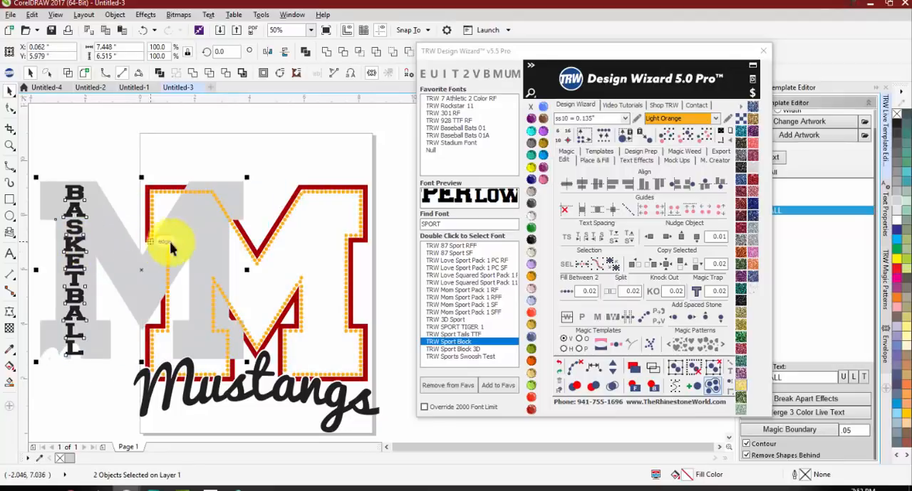
pyautogui.hotkey('ctrl', 'z')
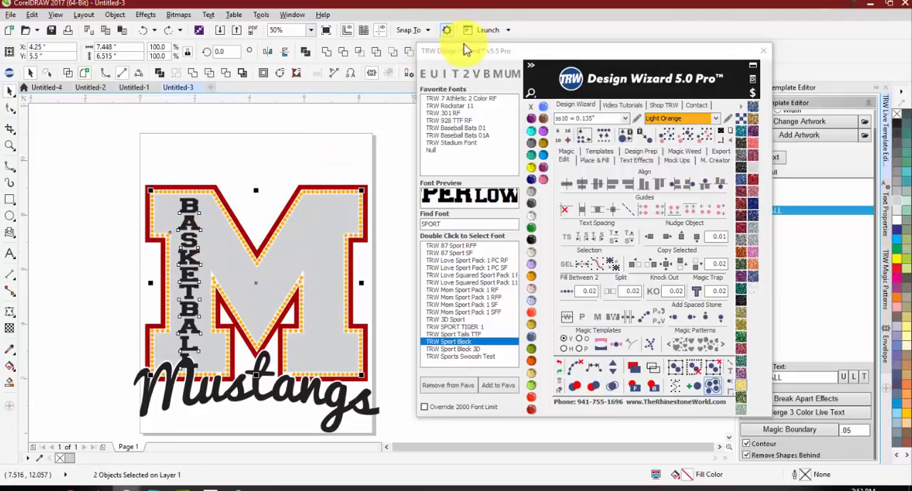
pyautogui.moveTo(474, 53); pyautogui.dragTo(619, 68)
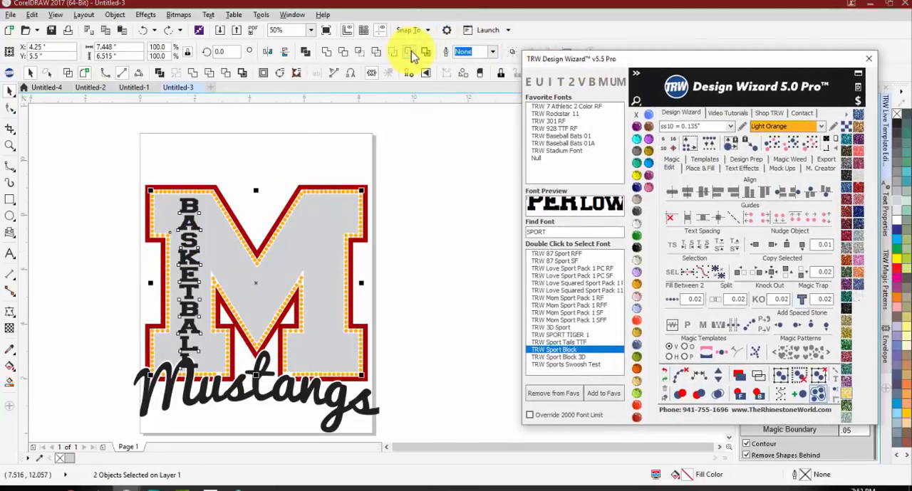
pyautogui.click(411, 51)
pyautogui.click(385, 235)
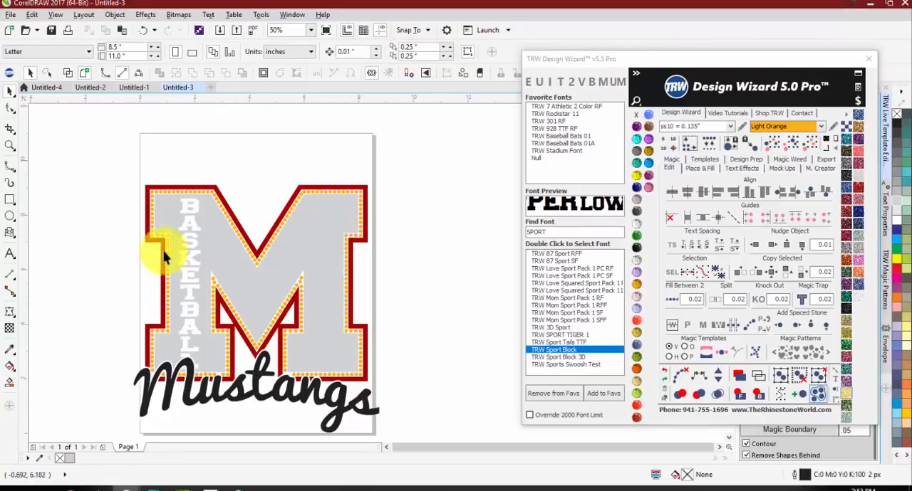
pyautogui.scroll(3, 163, 256)
pyautogui.scroll(-3, 232, 262)
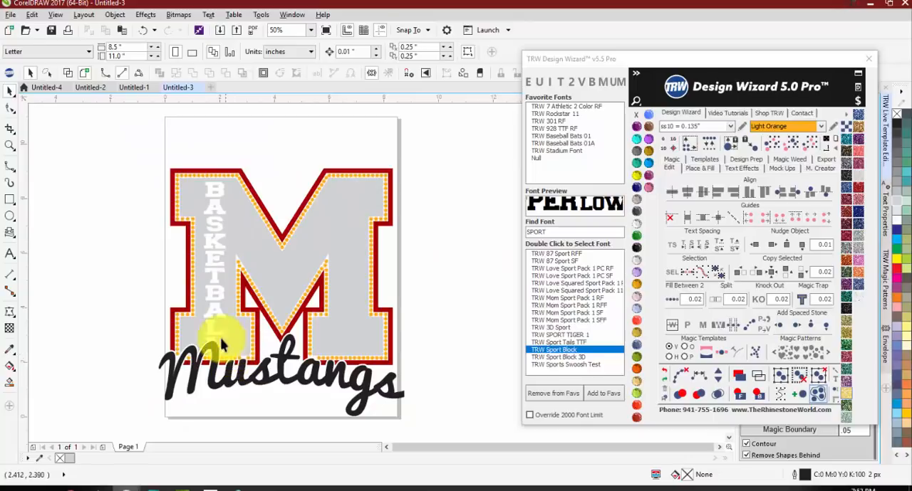
# Step: Add the TRW 0102A V3 Basketball Thick artwork from the TRW Live Templates Volume 3 Clipart CDR folder
pyautogui.click(800, 63)
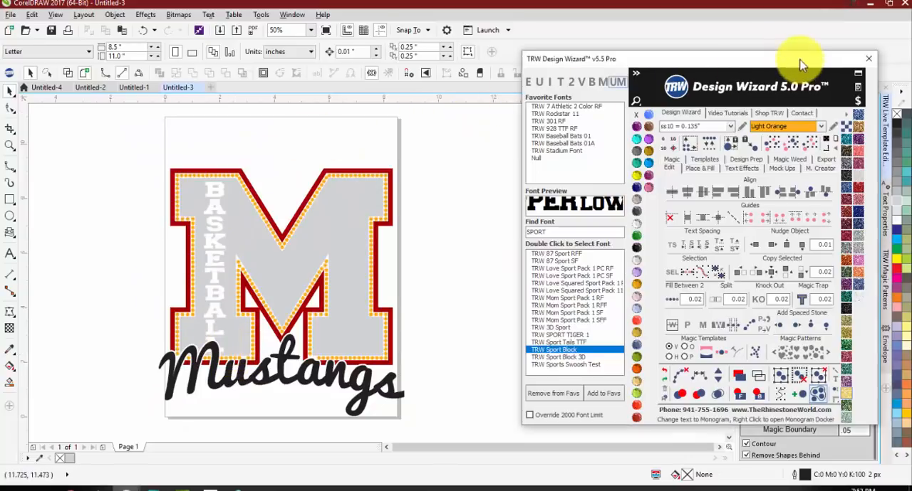
pyautogui.moveTo(801, 63); pyautogui.dragTo(771, 240)
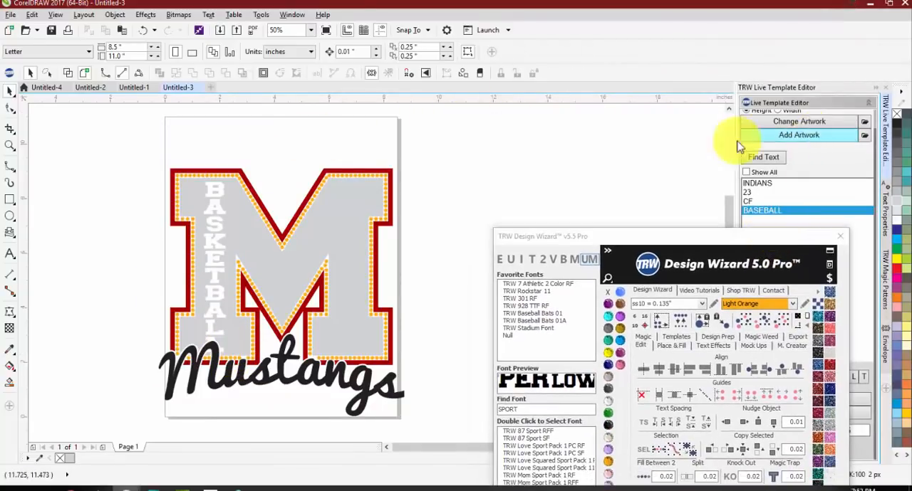
pyautogui.click(812, 135)
pyautogui.scroll(-5, 334, 284)
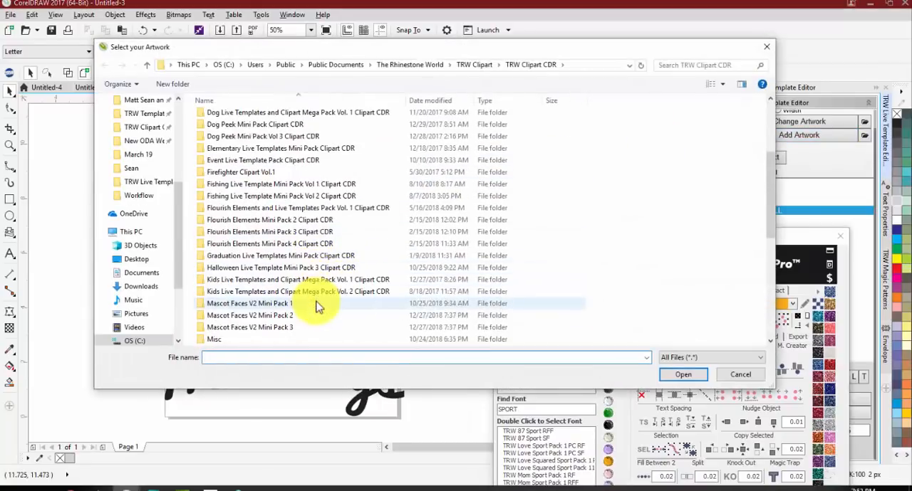
pyautogui.click(318, 271)
pyautogui.scroll(-4, 308, 284)
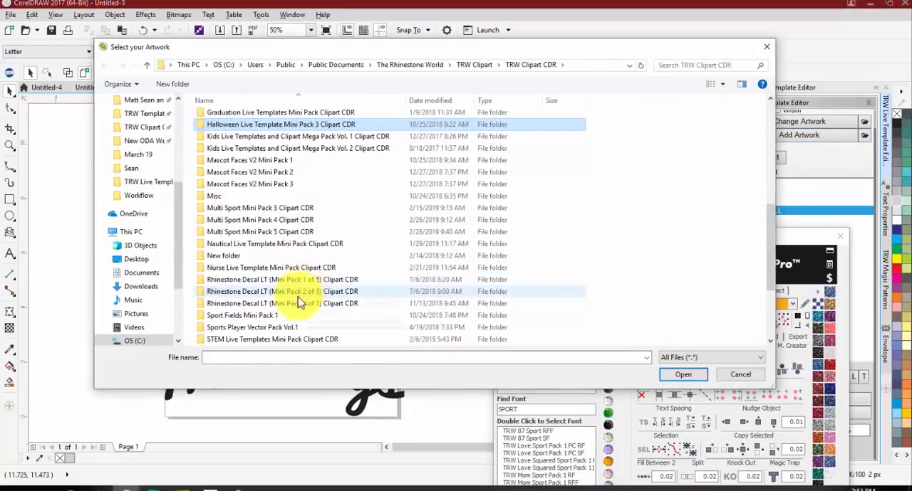
pyautogui.scroll(-2, 302, 302)
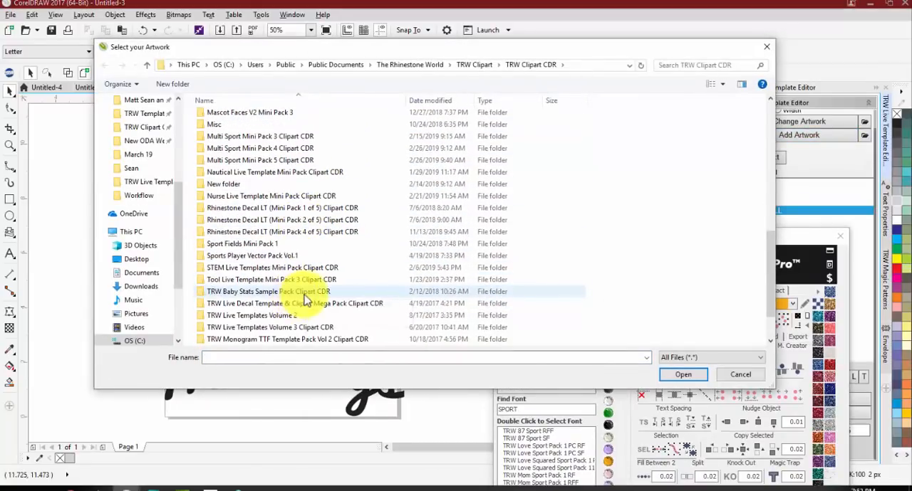
pyautogui.doubleClick(248, 329)
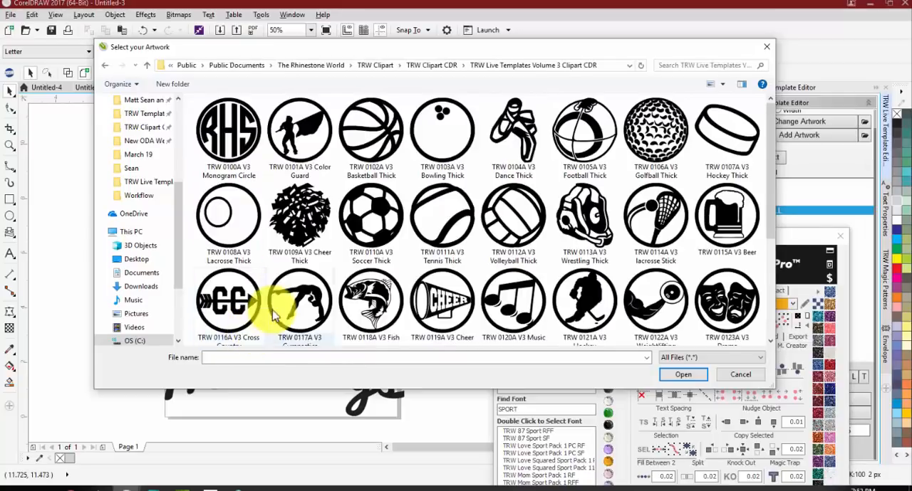
pyautogui.doubleClick(360, 117)
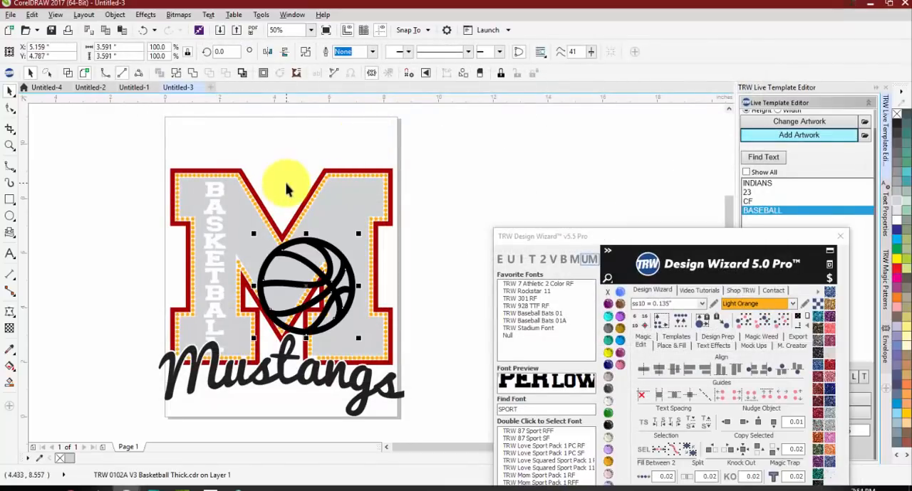
# Step: Rotate the basketball artwork to about 100 degrees
pyautogui.click(316, 267)
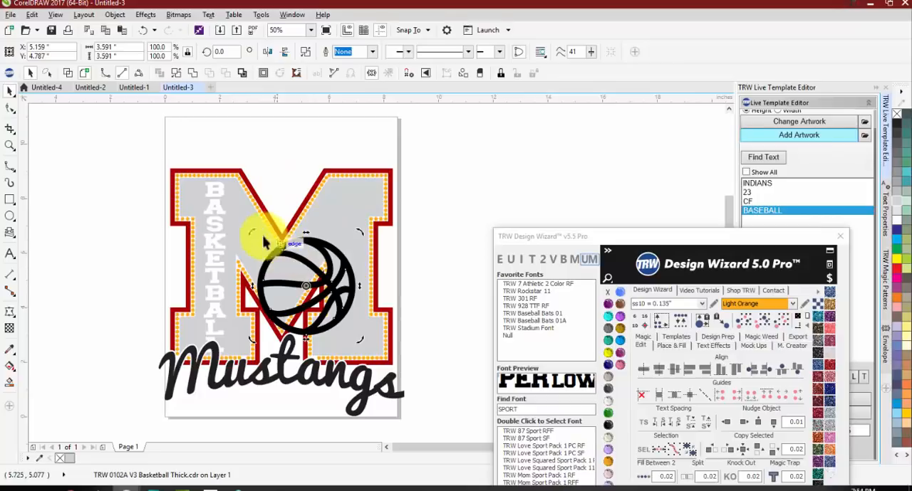
pyautogui.moveTo(250, 243); pyautogui.dragTo(261, 377)
pyautogui.click(327, 293)
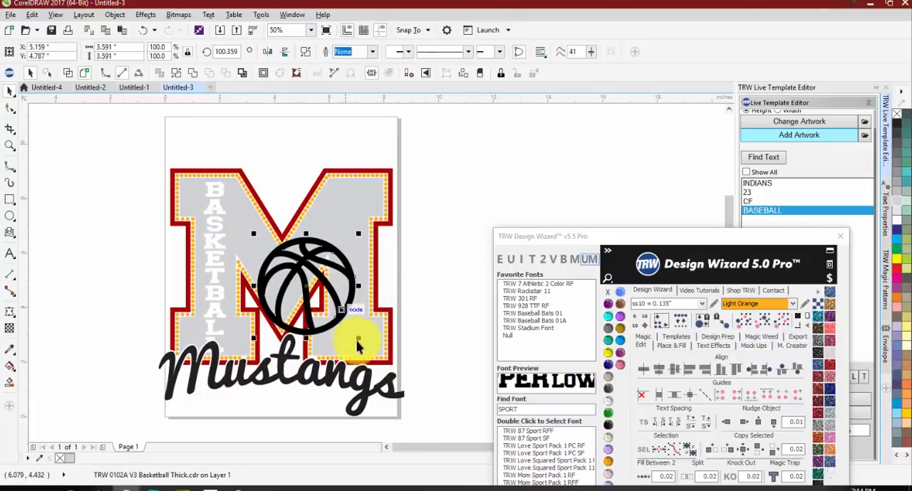
# Step: Enlarge the basketball to about 8.7 in and position it over the right part of the M, extending past its edge
pyautogui.moveTo(358, 340); pyautogui.dragTo(448, 418)
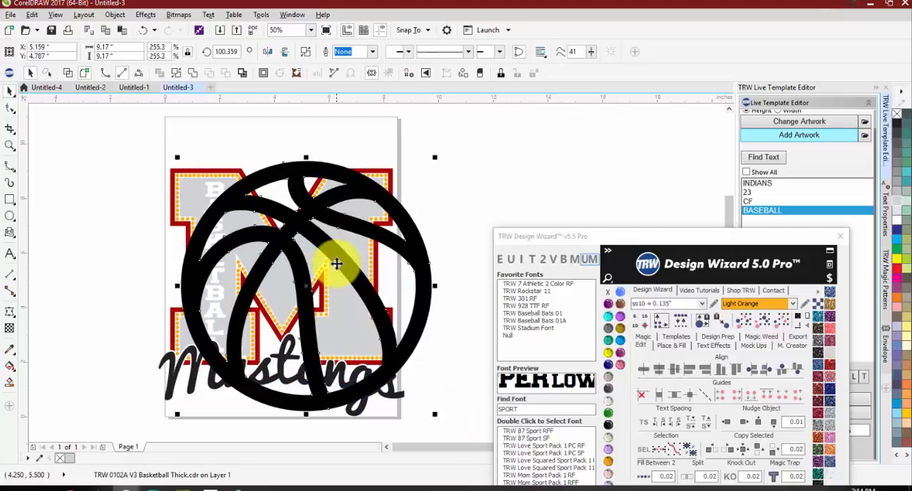
pyautogui.moveTo(335, 258); pyautogui.dragTo(394, 255)
pyautogui.scroll(1, 356, 186)
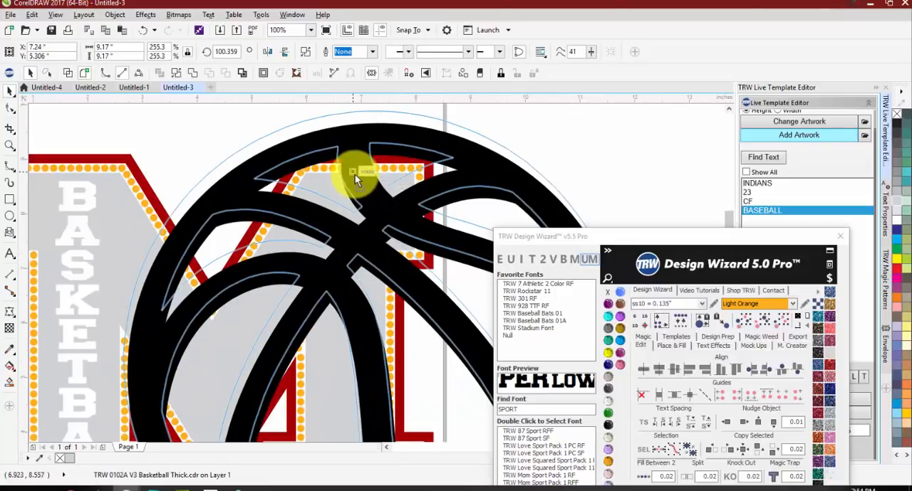
pyautogui.scroll(-1, 276, 141)
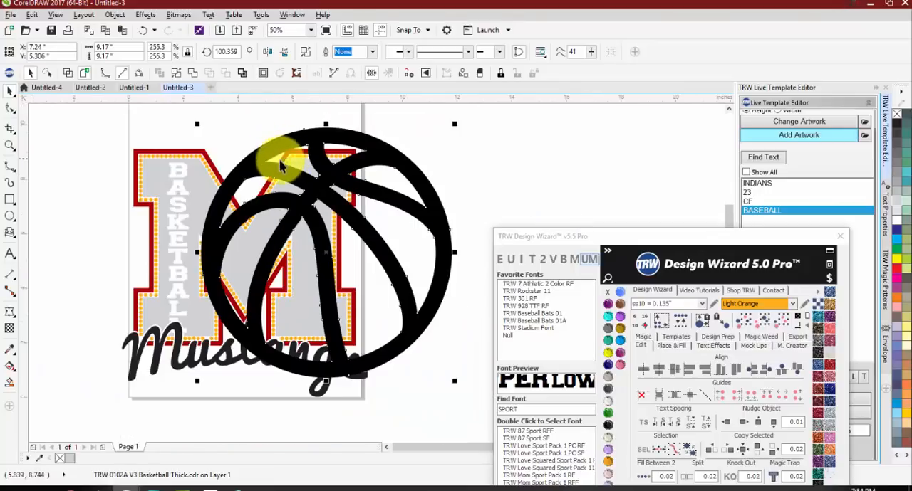
pyautogui.moveTo(456, 121); pyautogui.dragTo(452, 126)
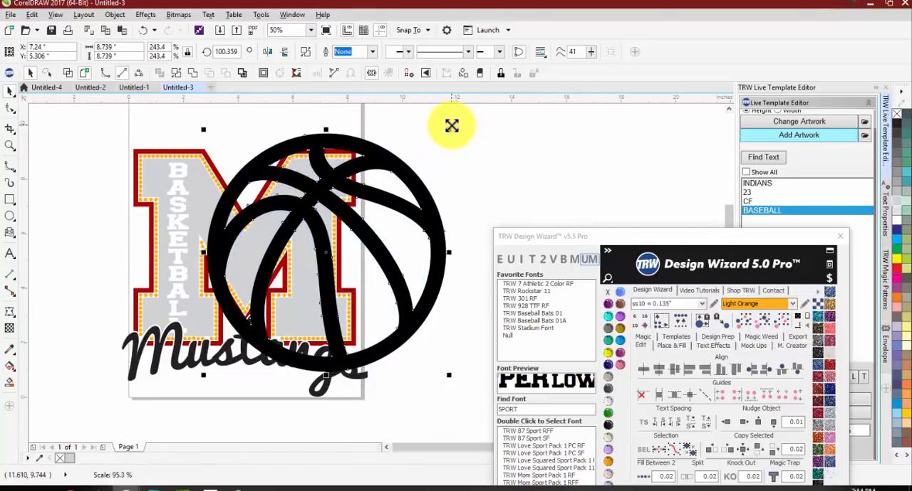
pyautogui.scroll(1, 310, 143)
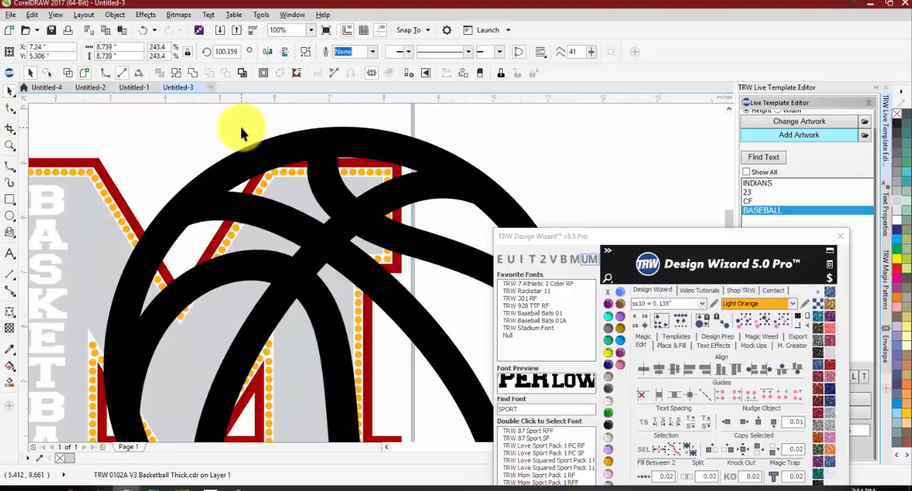
pyautogui.scroll(-1, 242, 135)
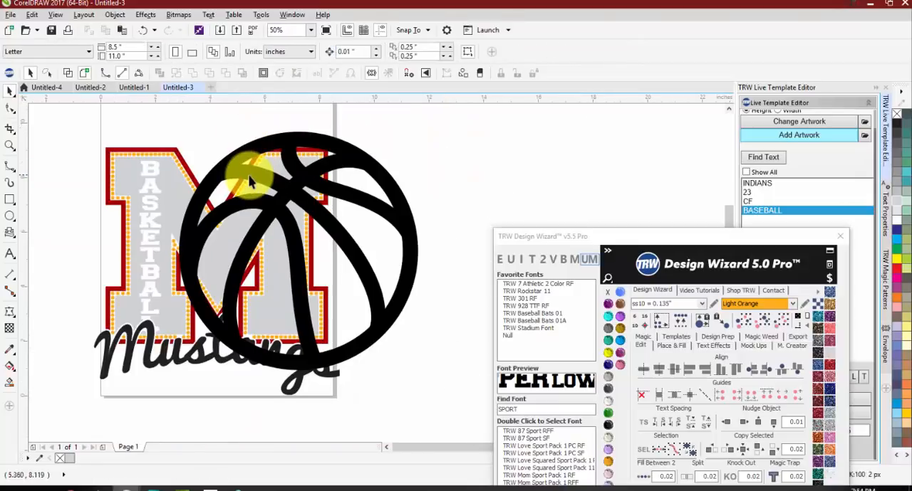
# Step: Cut the basketball out of the gray M fill with Back Minus Front
pyautogui.keyDown('shift'); pyautogui.click(212, 249); pyautogui.keyUp('shift')
pyautogui.moveTo(244, 228); pyautogui.dragTo(329, 242)
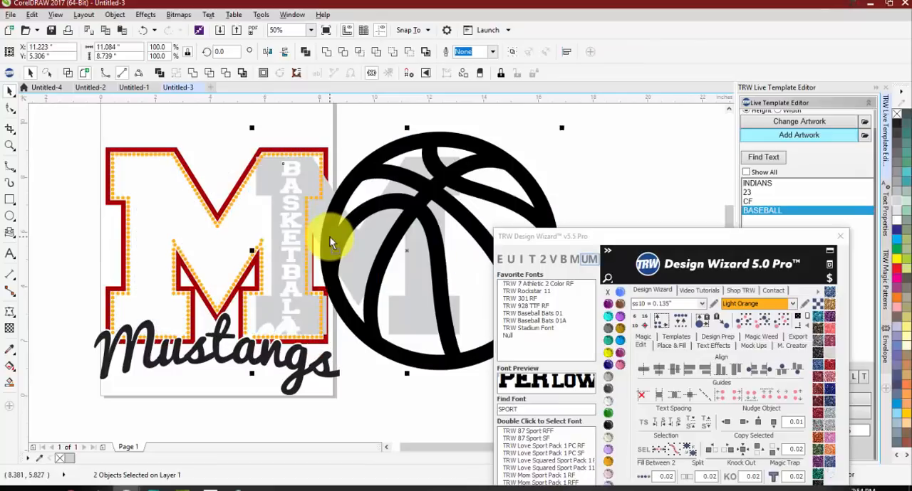
pyautogui.hotkey('ctrl', 'z')
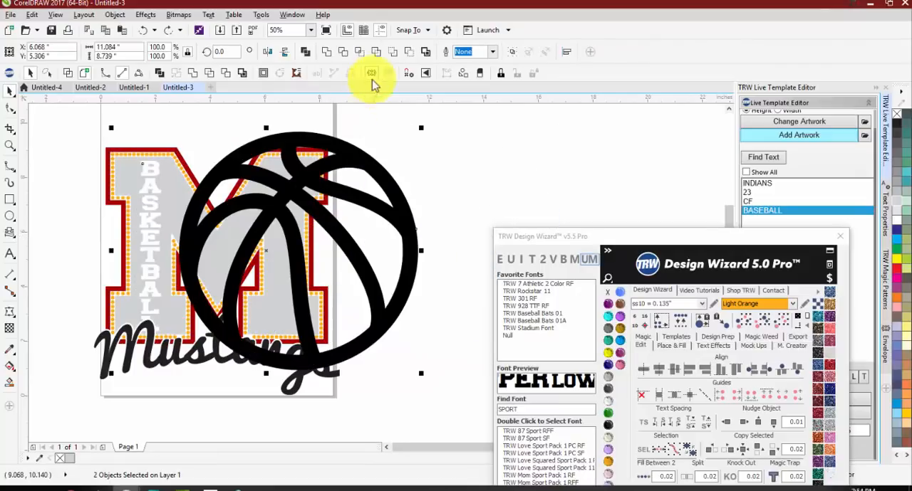
pyautogui.click(409, 53)
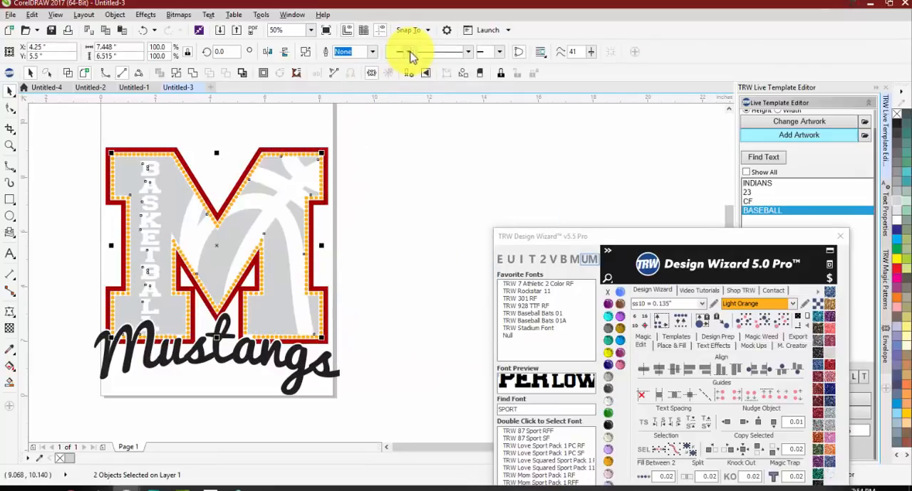
# Step: Fill the Mustangs lettering with dark blue glitter
pyautogui.click(387, 193)
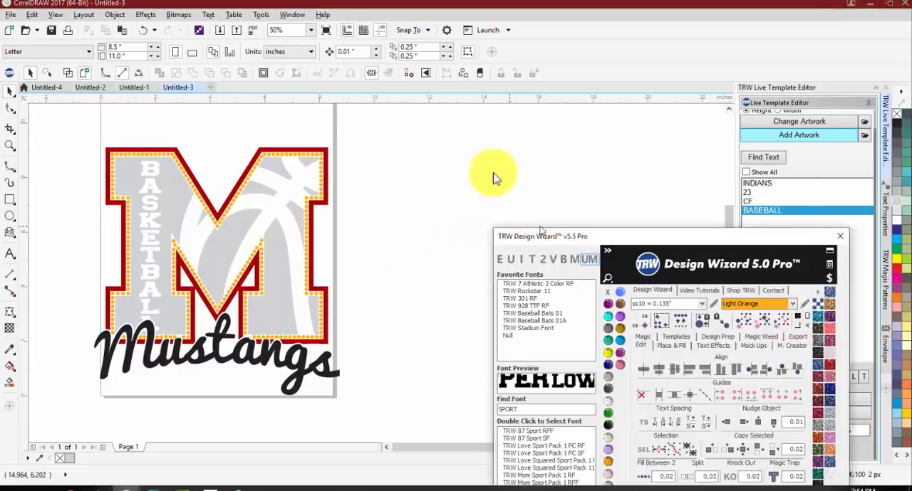
pyautogui.moveTo(485, 241); pyautogui.dragTo(374, 111)
pyautogui.click(321, 200)
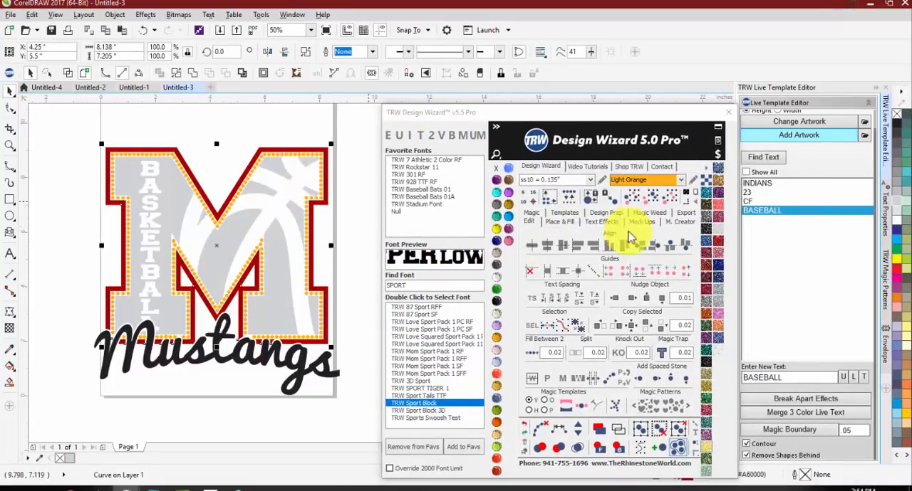
pyautogui.click(258, 357)
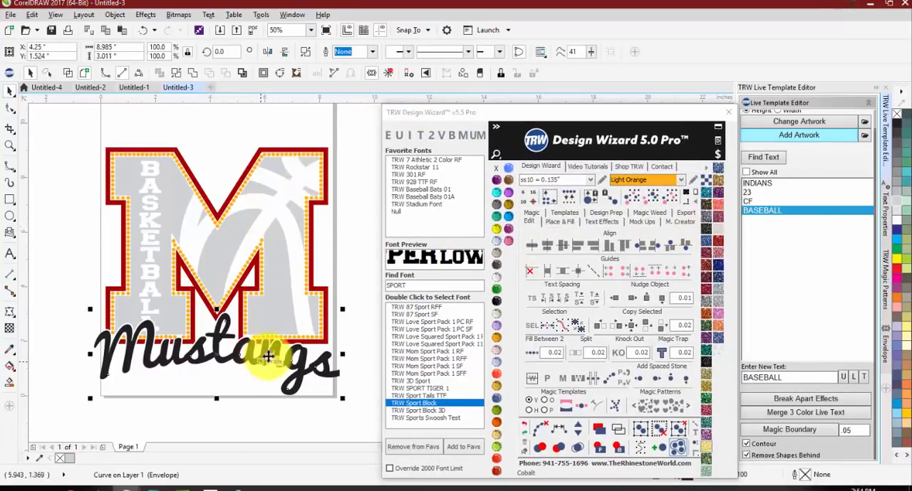
pyautogui.click(705, 182)
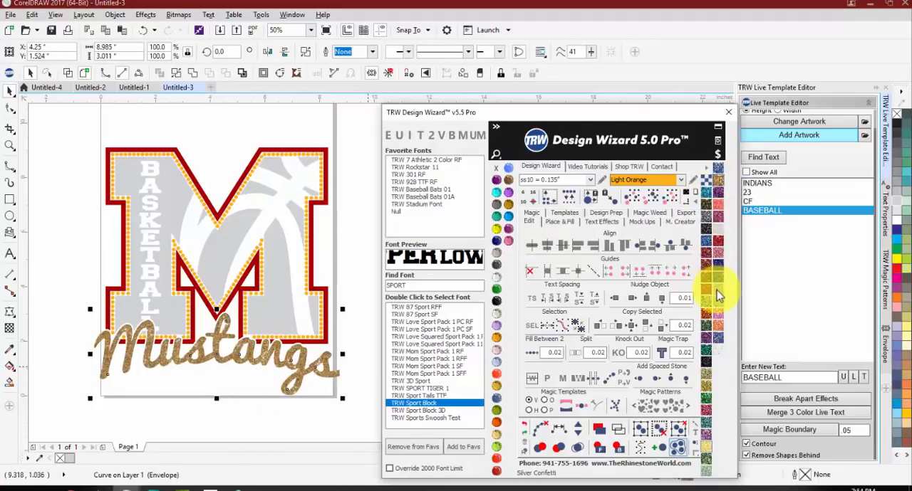
pyautogui.click(717, 263)
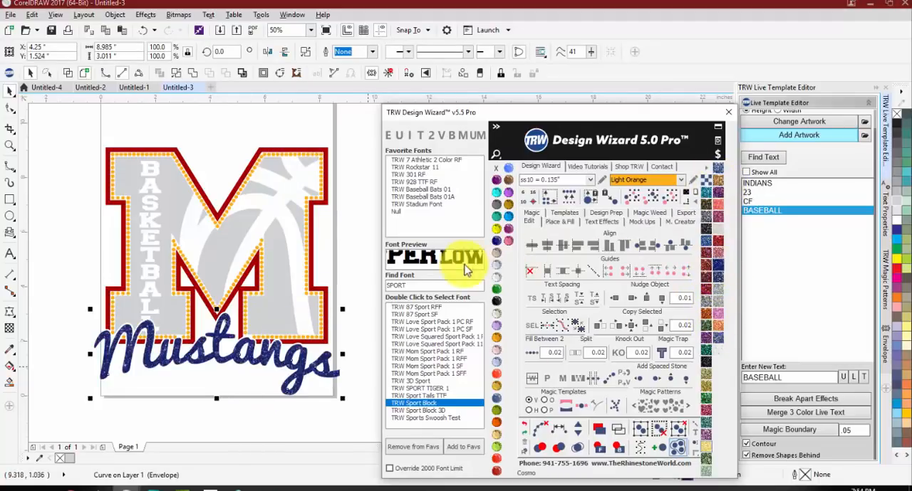
# Step: Fill the outer M with the same dark blue glitter and the inner gray M with silver glitter
pyautogui.click(319, 287)
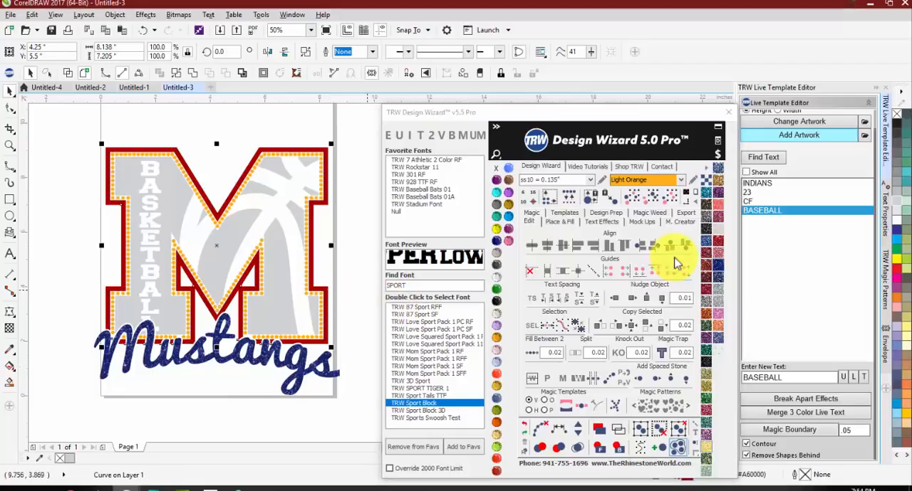
pyautogui.click(711, 268)
pyautogui.click(265, 315)
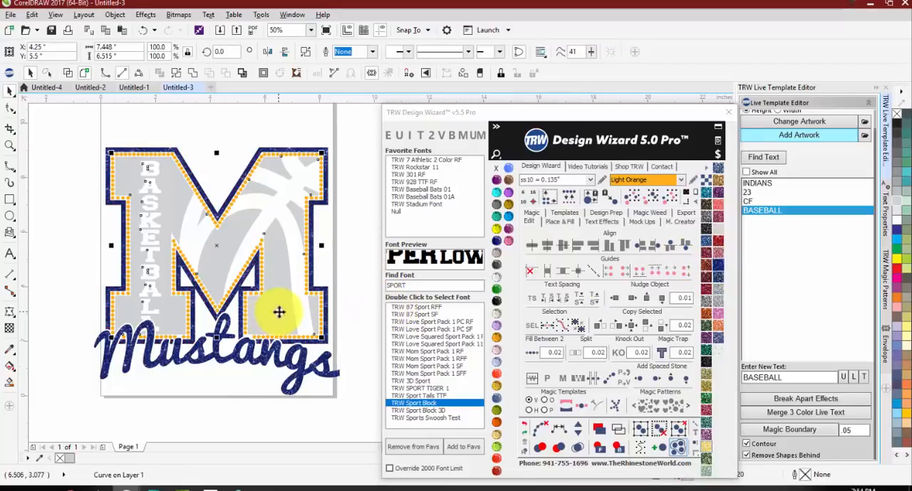
pyautogui.click(715, 286)
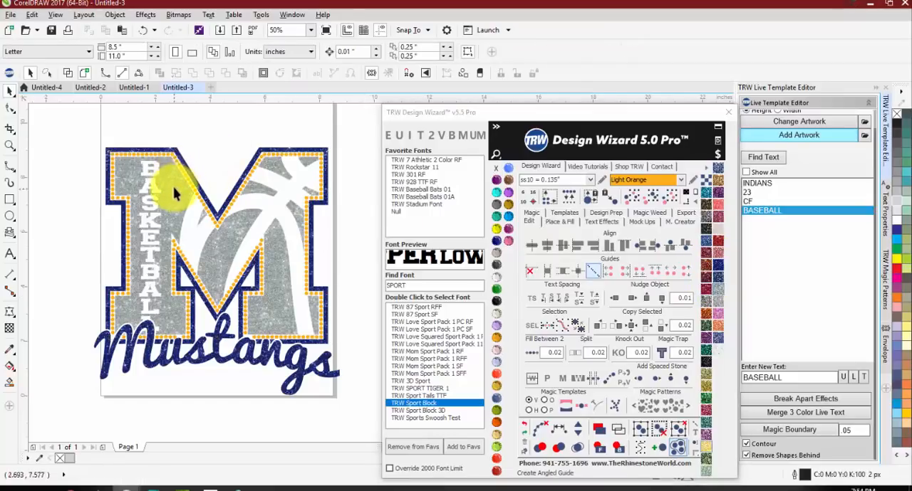
# Step: Recolor all the light orange rhinestones around the M to Orange
pyautogui.click(178, 163)
pyautogui.click(668, 205)
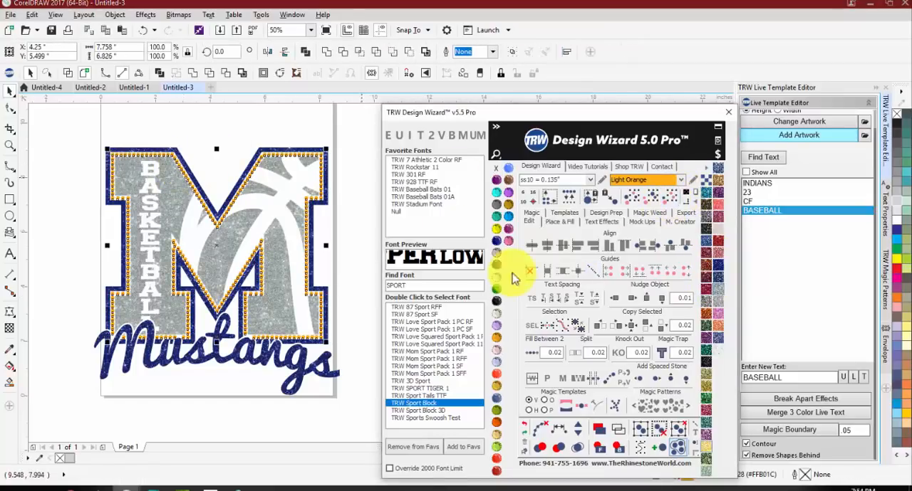
pyautogui.click(497, 426)
pyautogui.click(226, 392)
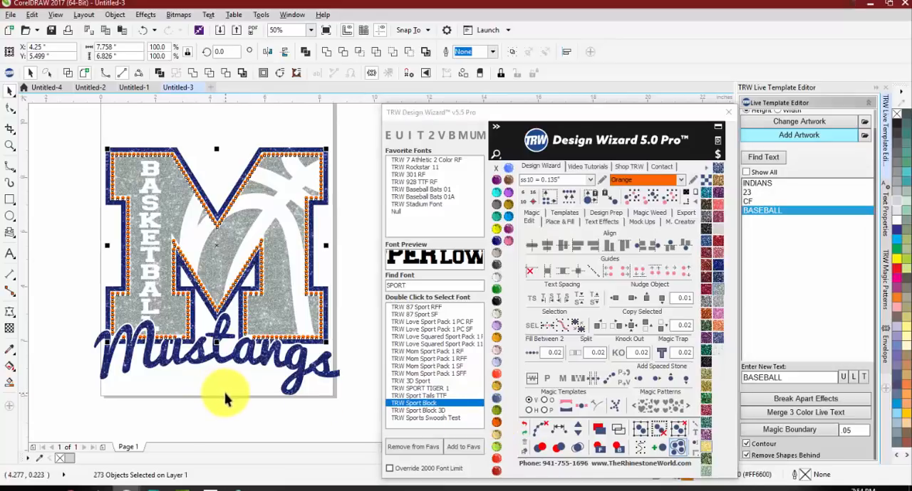
# Step: Create a quick mockup of the whole design on the Womens Burn-Out Shirt Front with simulated stones
pyautogui.moveTo(77, 130); pyautogui.dragTo(377, 416)
pyautogui.click(641, 222)
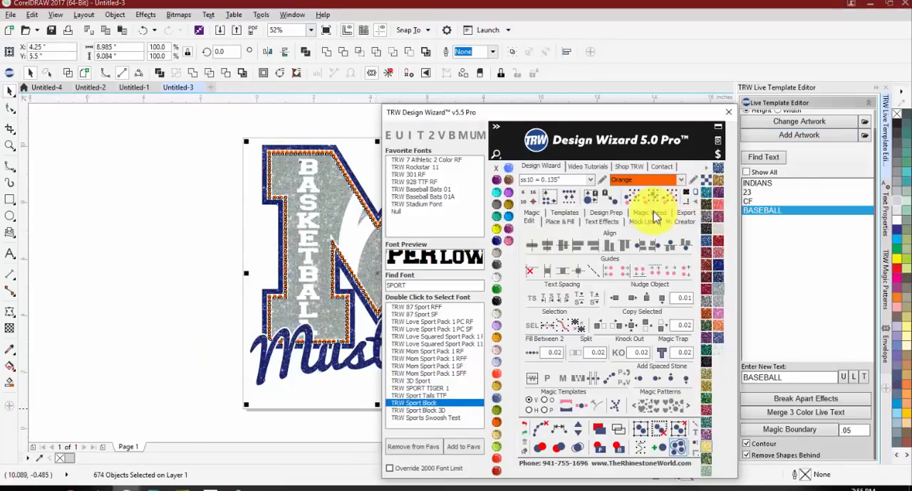
pyautogui.scroll(-1, 117, 198)
pyautogui.scroll(1, 220, 215)
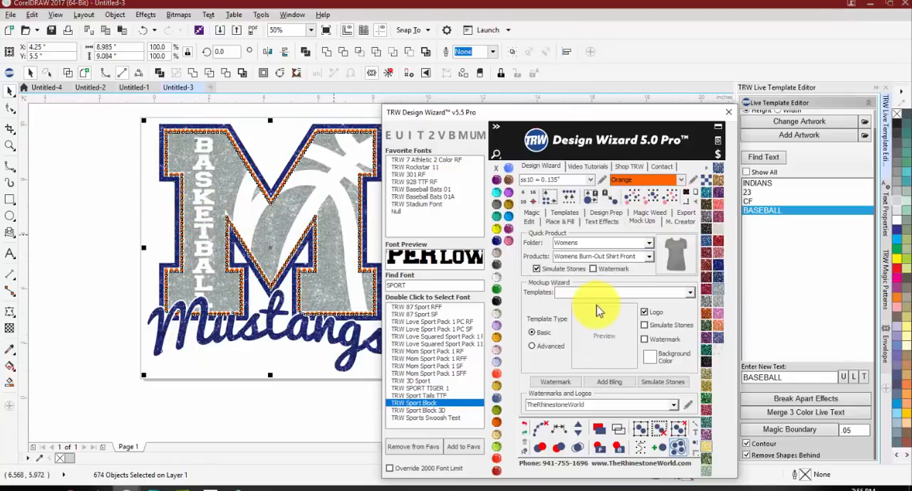
pyautogui.click(683, 255)
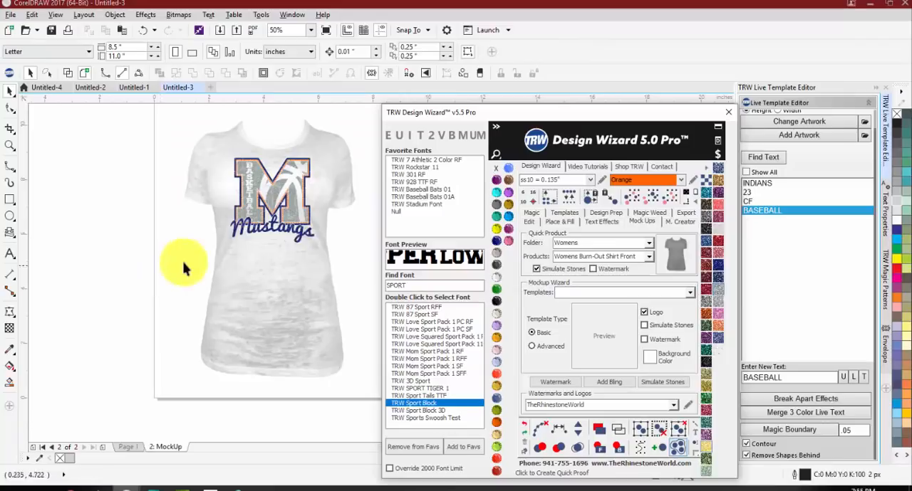
pyautogui.click(258, 290)
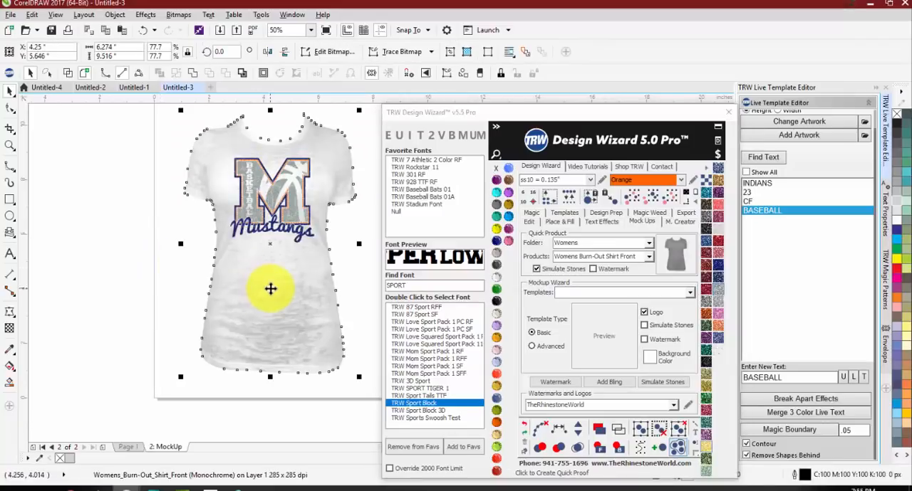
pyautogui.click(147, 255)
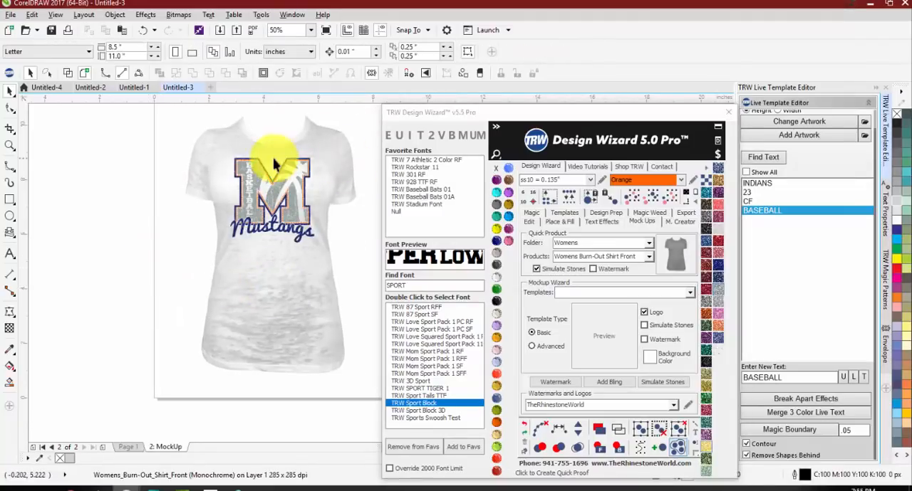
# Step: Take the white highlights off the simulated rhinestones around the M on the shirt mockup
pyautogui.scroll(2, 272, 159)
pyautogui.scroll(1, 199, 165)
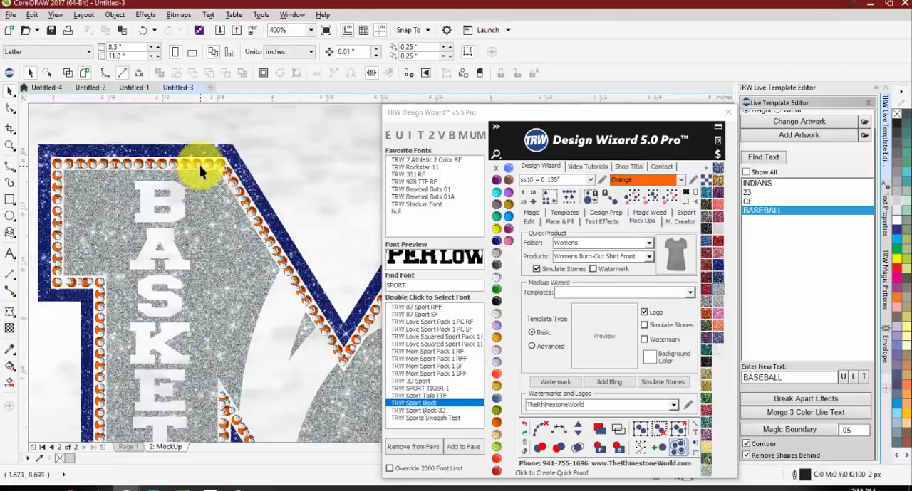
pyautogui.scroll(1, 218, 171)
pyautogui.scroll(-1, 221, 171)
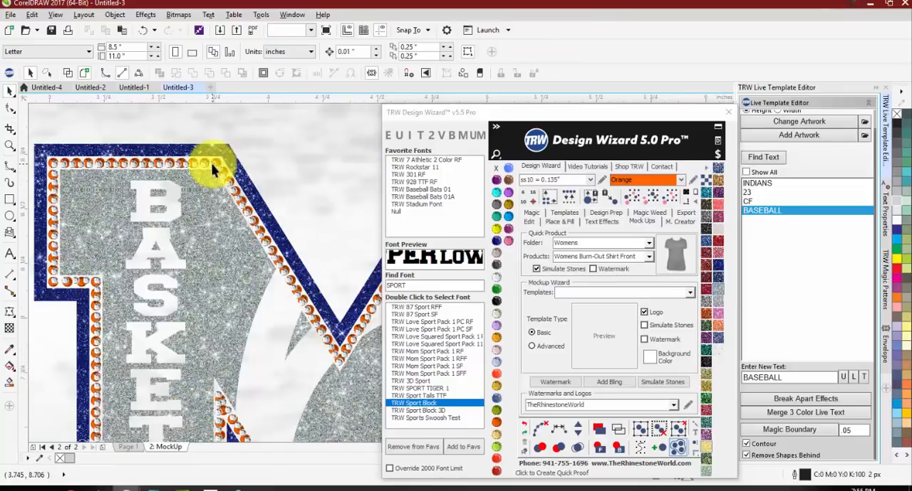
pyautogui.click(212, 164)
pyautogui.click(669, 201)
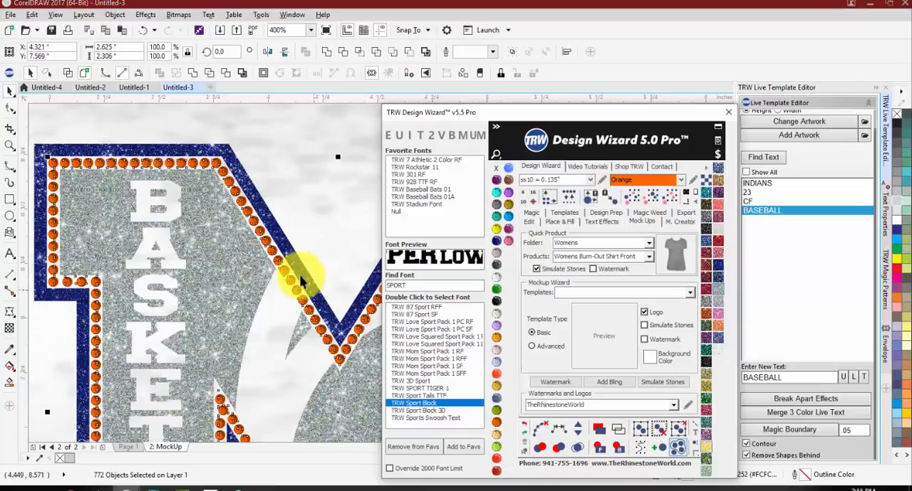
pyautogui.scroll(-1, 295, 263)
pyautogui.scroll(-1, 248, 224)
# Step: Add bling sparkles at the M's upper right corner and on its lower left foot
pyautogui.click(129, 370)
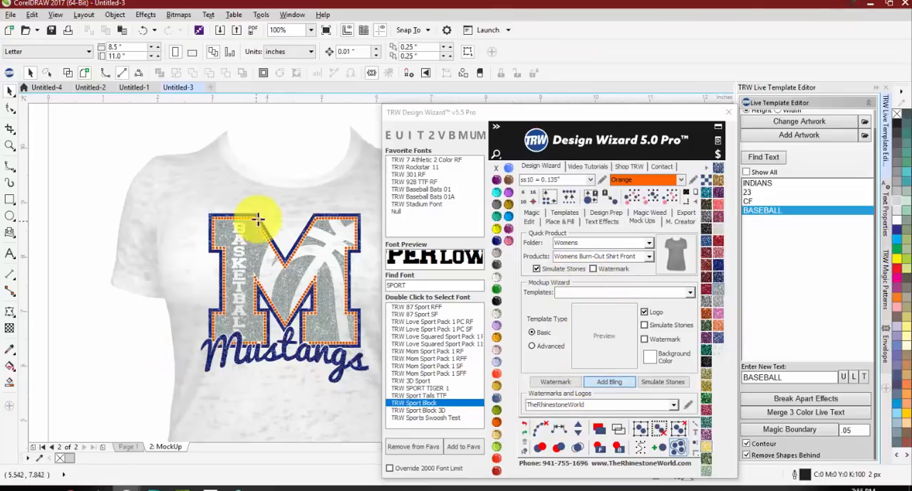
pyautogui.click(358, 217)
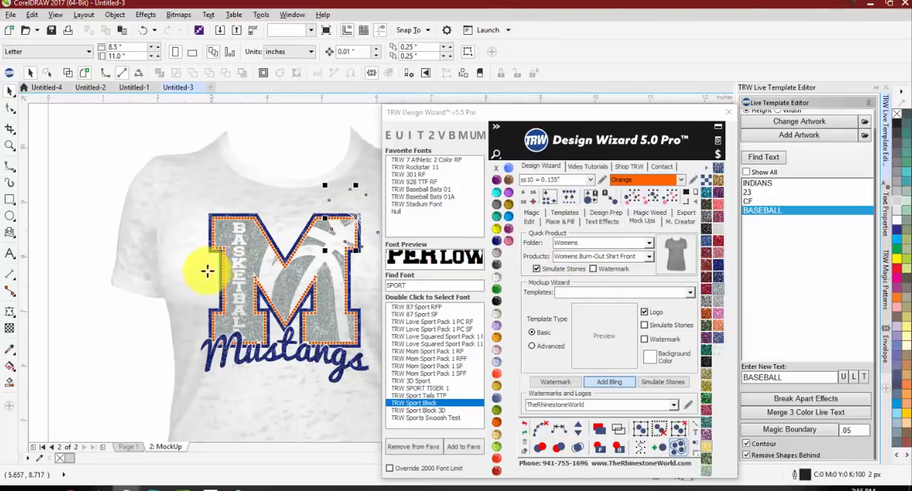
pyautogui.click(216, 319)
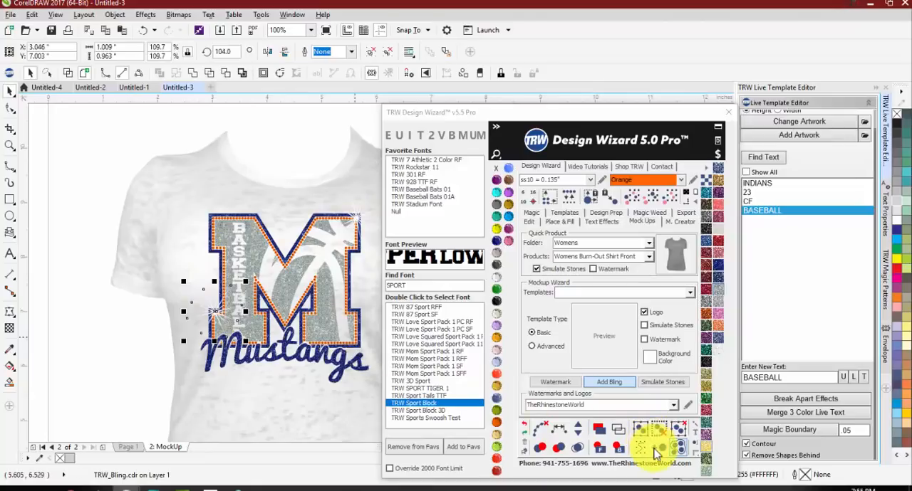
# Step: Add a simple weed border around the shirt mockup and fill it with Jet Black as a background
pyautogui.moveTo(555, 112); pyautogui.dragTo(682, 93)
pyautogui.click(352, 154)
pyautogui.scroll(-2, 351, 153)
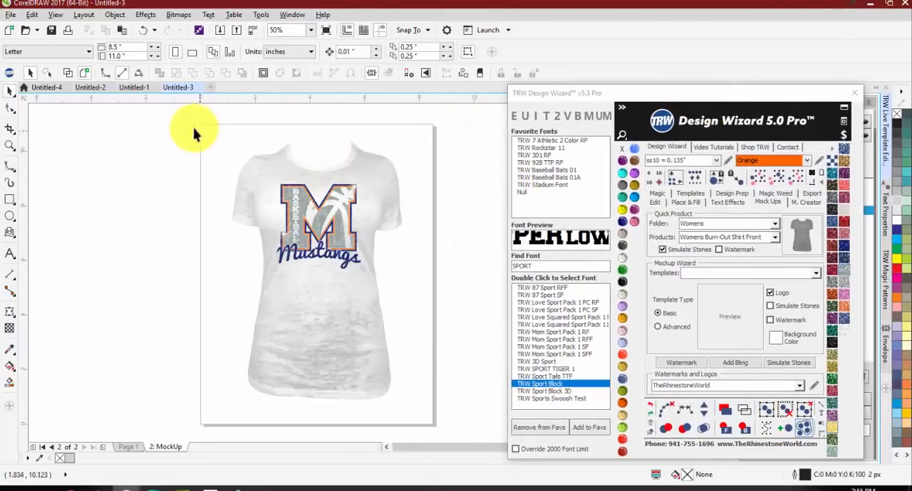
pyautogui.click(801, 177)
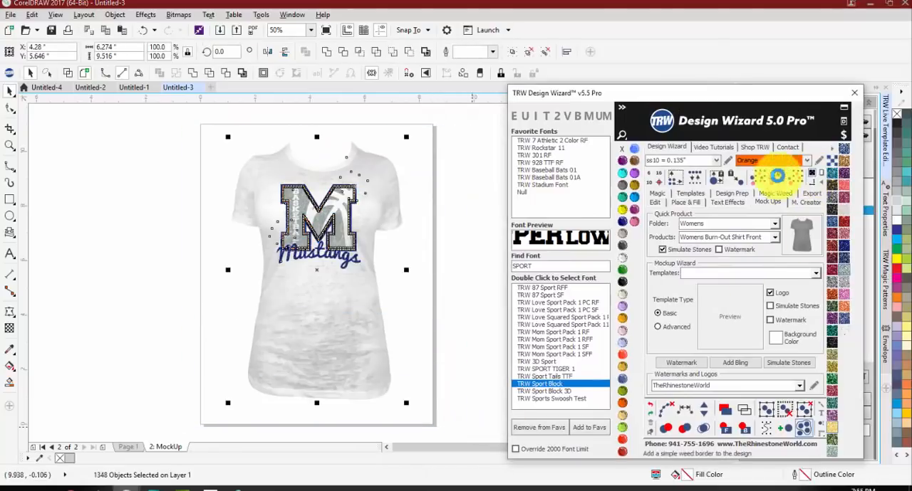
pyautogui.click(623, 282)
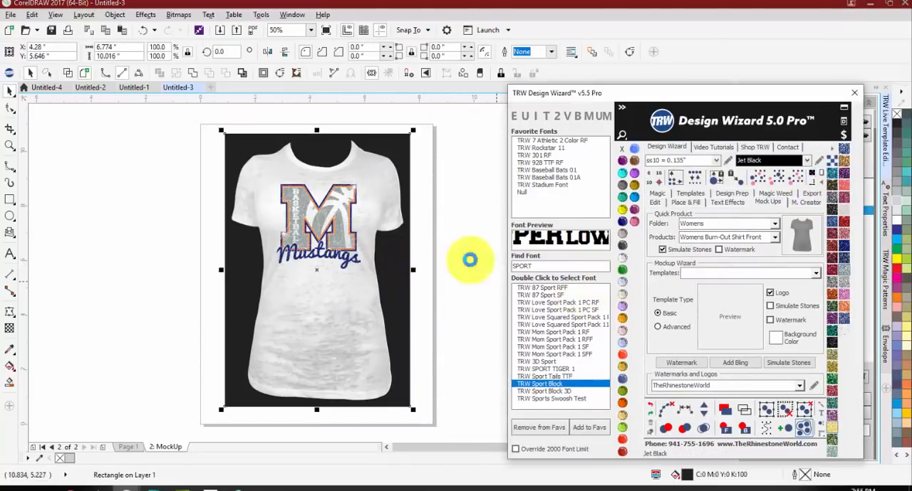
pyautogui.scroll(2, 364, 219)
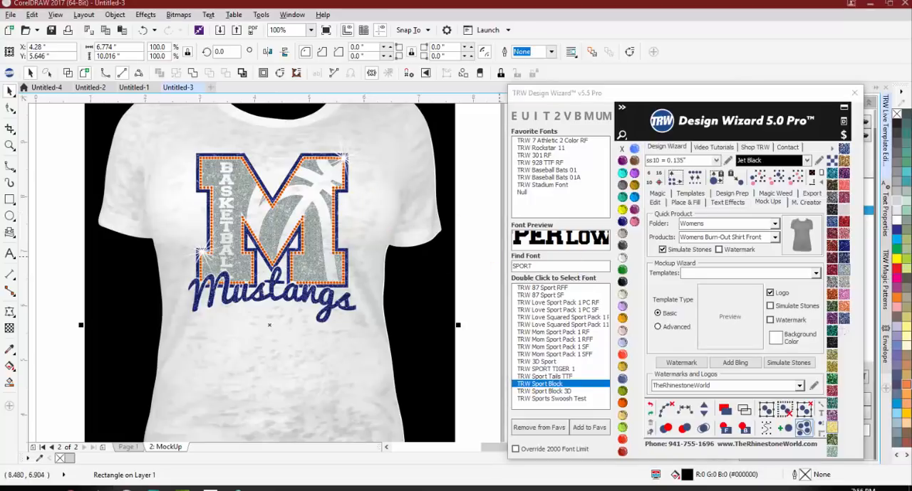
pyautogui.click(57, 158)
pyautogui.scroll(-1, 64, 151)
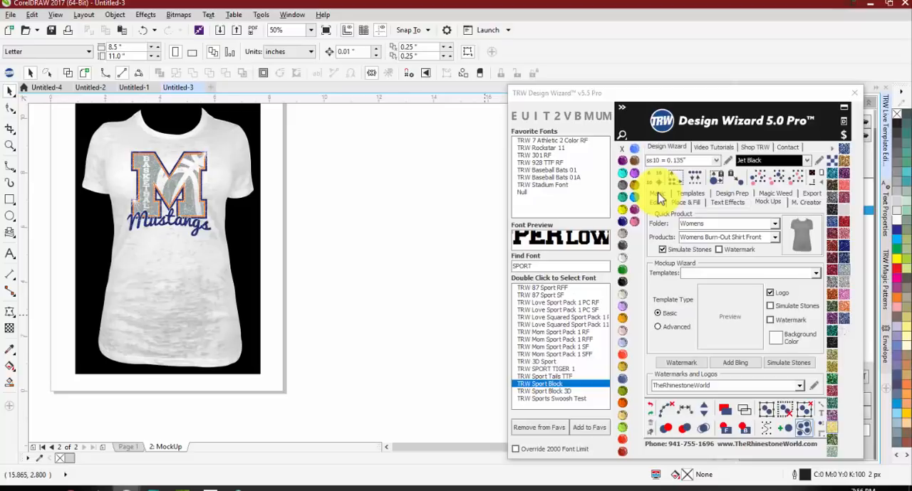
# Step: Review the Magic stone outline and knockout options and examine the finished M on the shirt mockup up close
pyautogui.click(659, 195)
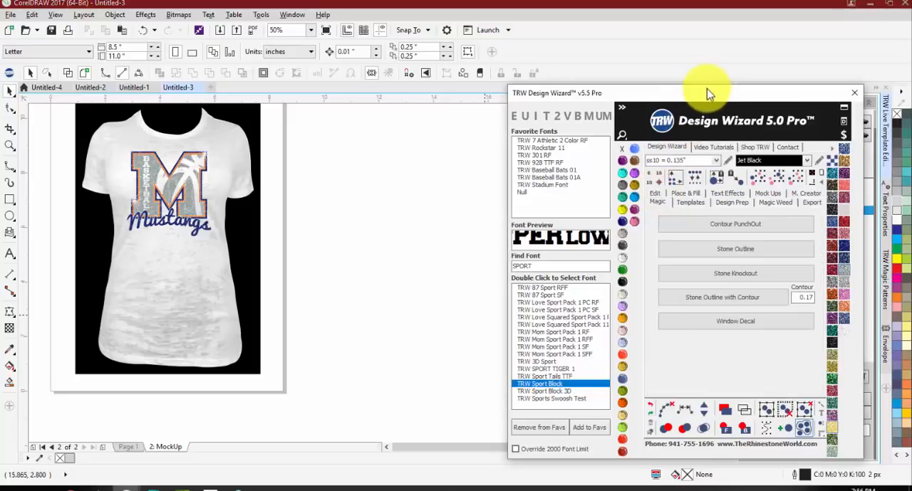
pyautogui.moveTo(699, 90); pyautogui.dragTo(584, 58)
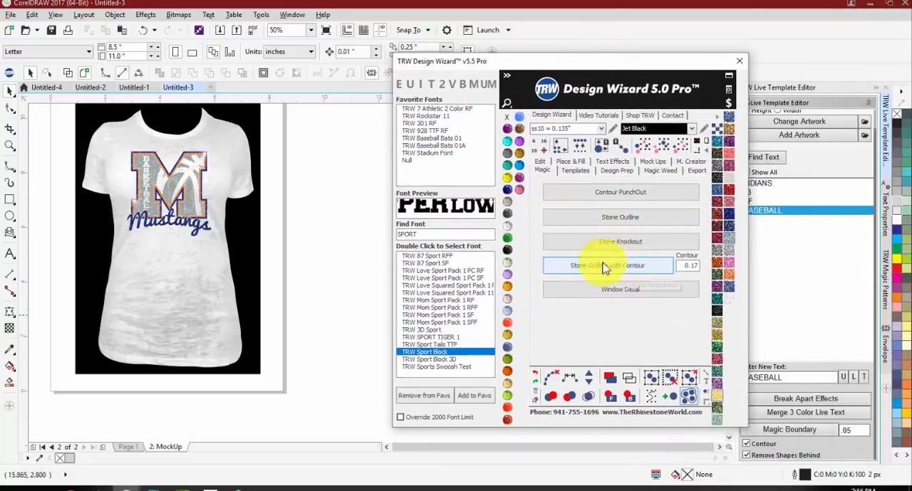
pyautogui.click(298, 220)
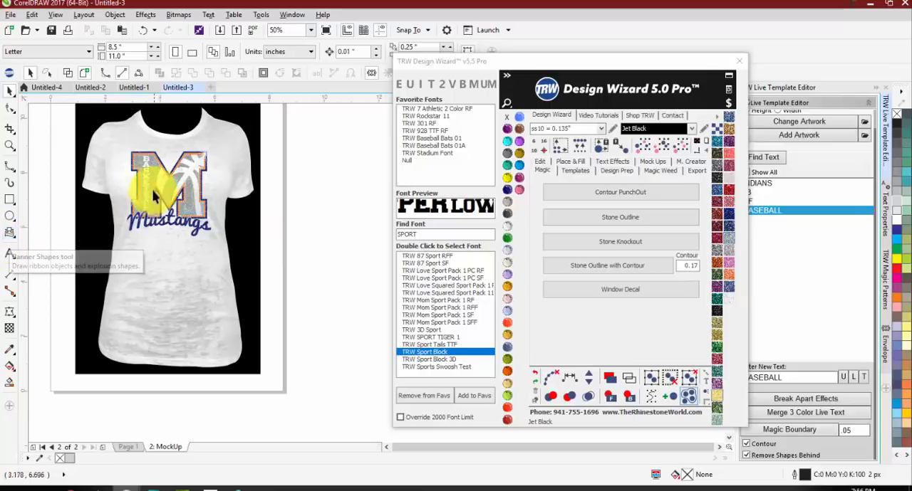
pyautogui.scroll(1, 145, 147)
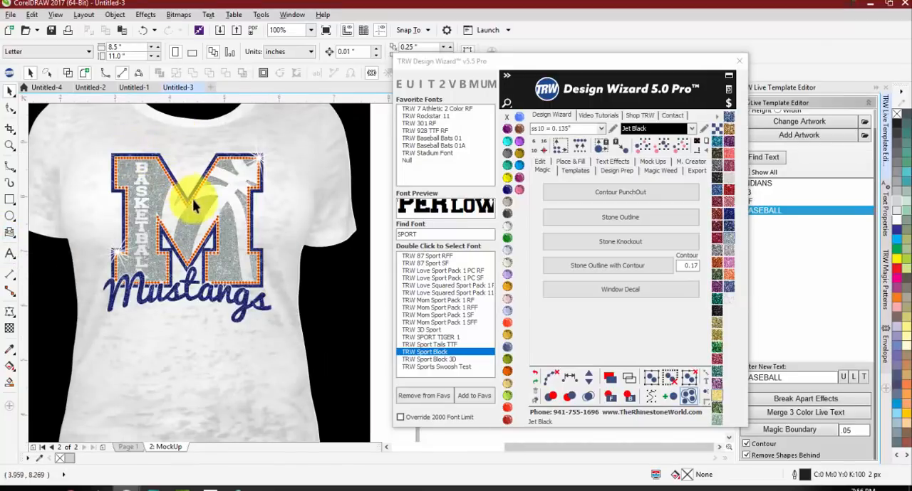
pyautogui.scroll(1, 258, 160)
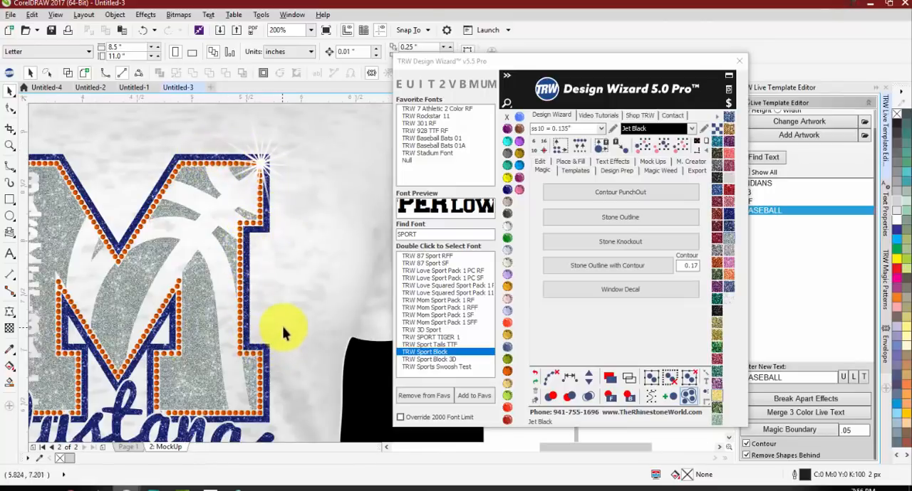
pyautogui.scroll(-1, 191, 227)
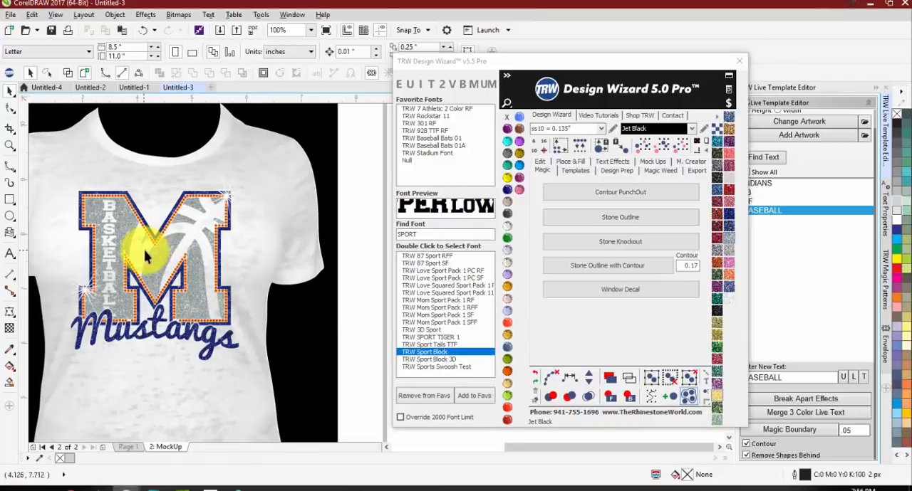
pyautogui.scroll(-1, 173, 229)
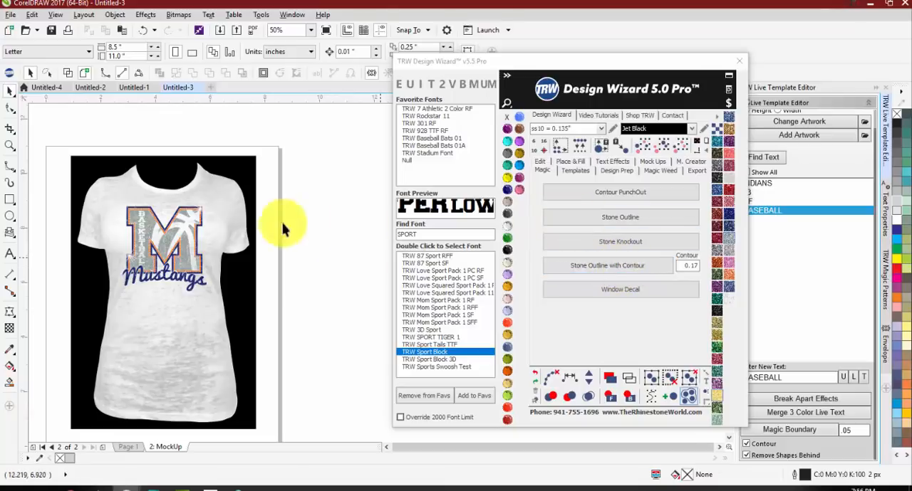
pyautogui.scroll(2, 151, 278)
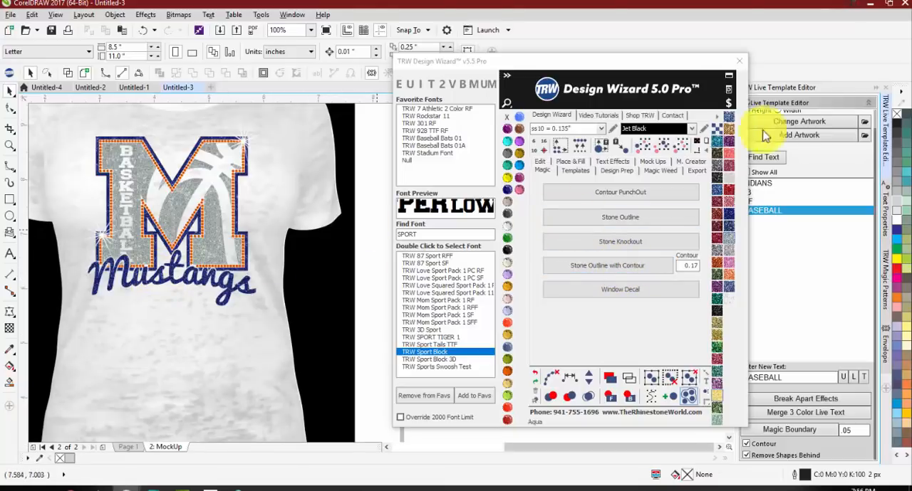
pyautogui.scroll(2, 797, 157)
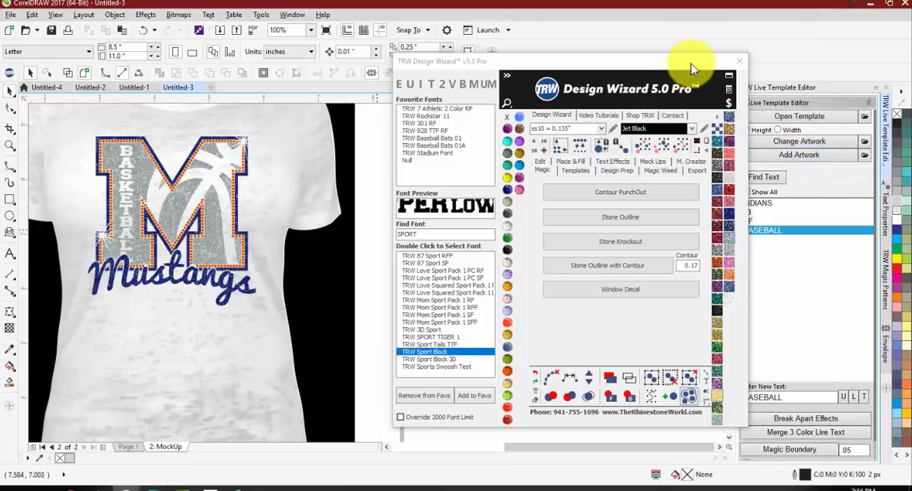
pyautogui.moveTo(691, 69); pyautogui.dragTo(642, 154)
pyautogui.click(788, 158)
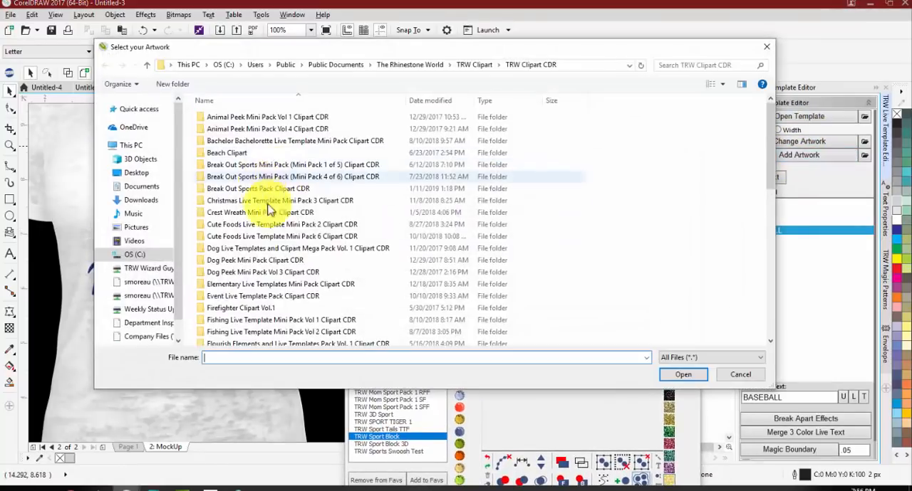
pyautogui.click(740, 374)
# Step: On Page 1, add the TRW 0102A V3 Basketball Thick artwork from the TRW Live Templates Volume 3 Clipart CDR folder
pyautogui.click(125, 446)
pyautogui.scroll(-3, 193, 265)
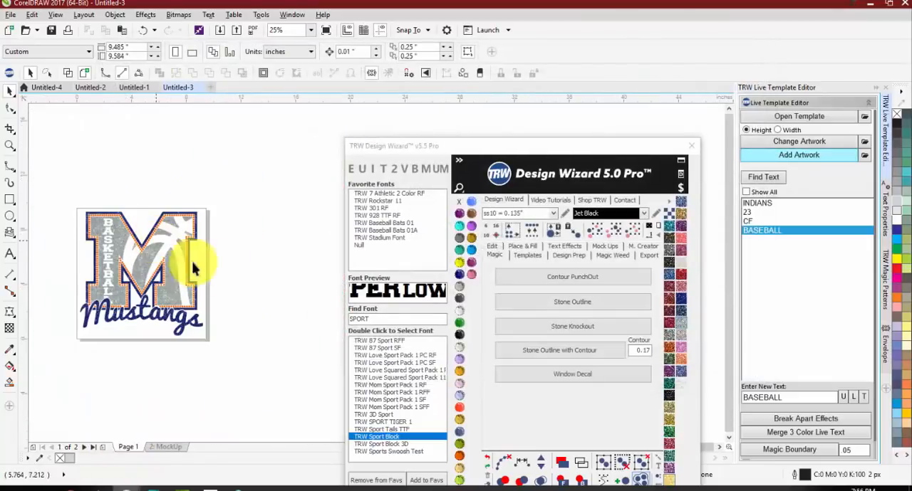
pyautogui.scroll(1, 193, 265)
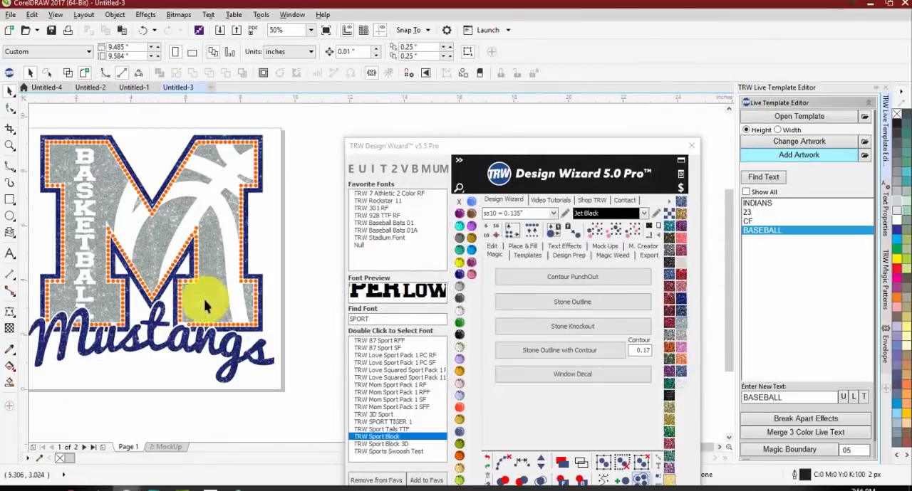
pyautogui.click(795, 155)
pyautogui.scroll(-7, 292, 299)
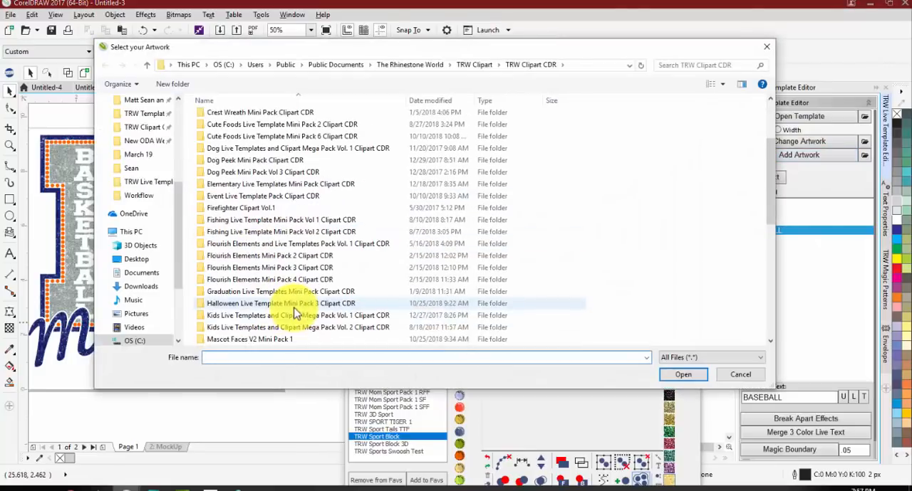
pyautogui.scroll(-3, 292, 307)
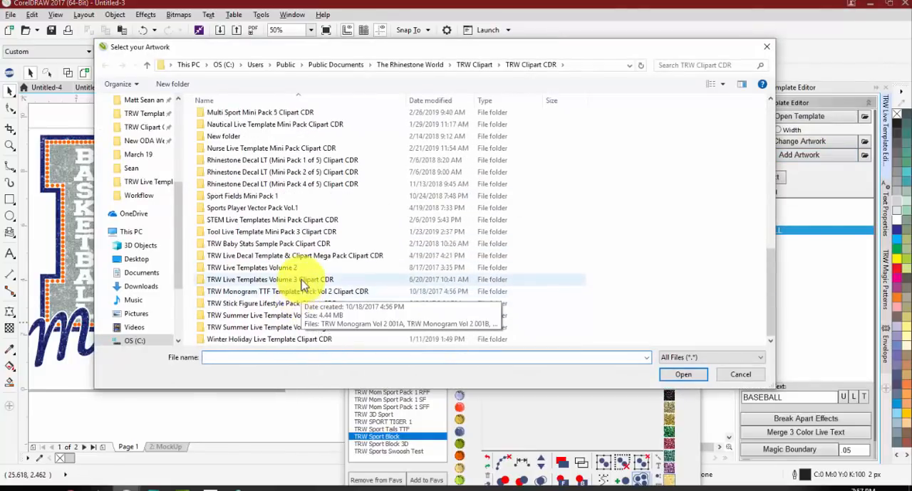
pyautogui.doubleClick(296, 278)
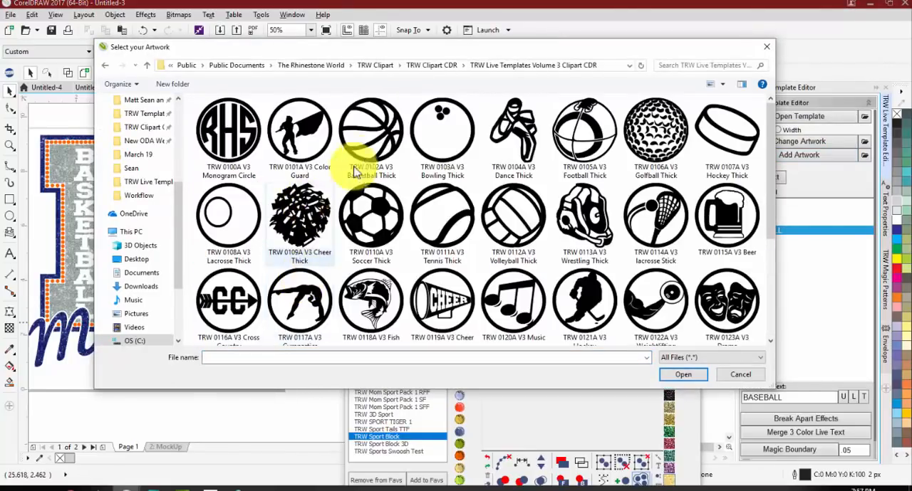
pyautogui.doubleClick(363, 136)
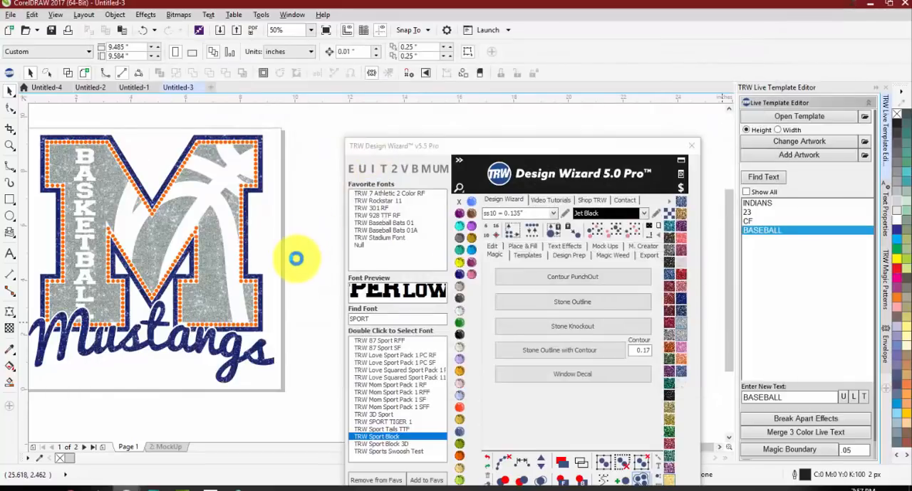
# Step: Place the basketball over the M's lower right foot, just above the end of the Mustangs lettering
pyautogui.moveTo(204, 274); pyautogui.dragTo(272, 284)
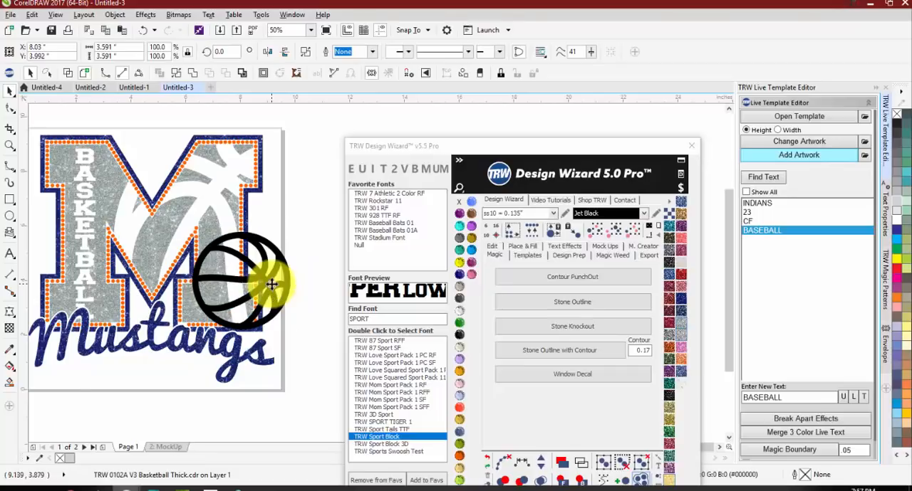
pyautogui.scroll(2, 274, 284)
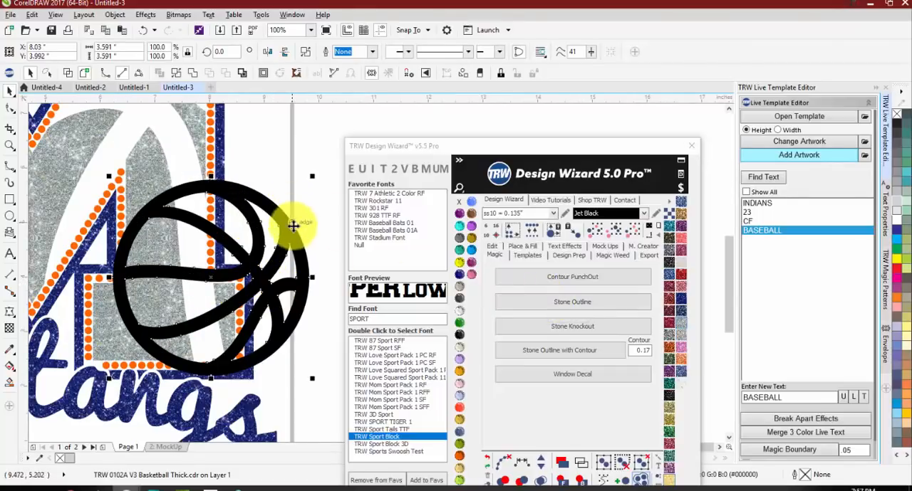
pyautogui.scroll(-2, 292, 242)
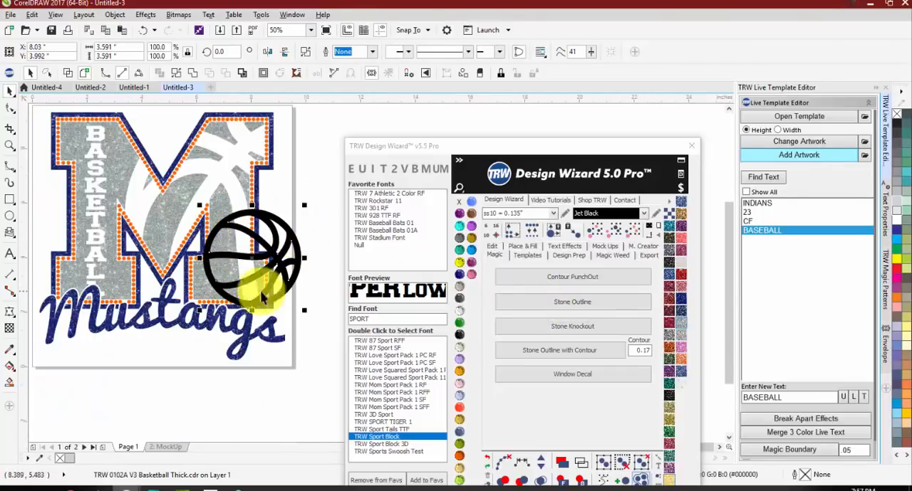
# Step: Add a Magic stone outline of ss10 Jet Black stones around the basketball and fill the ball with navy blue glitter
pyautogui.click(527, 302)
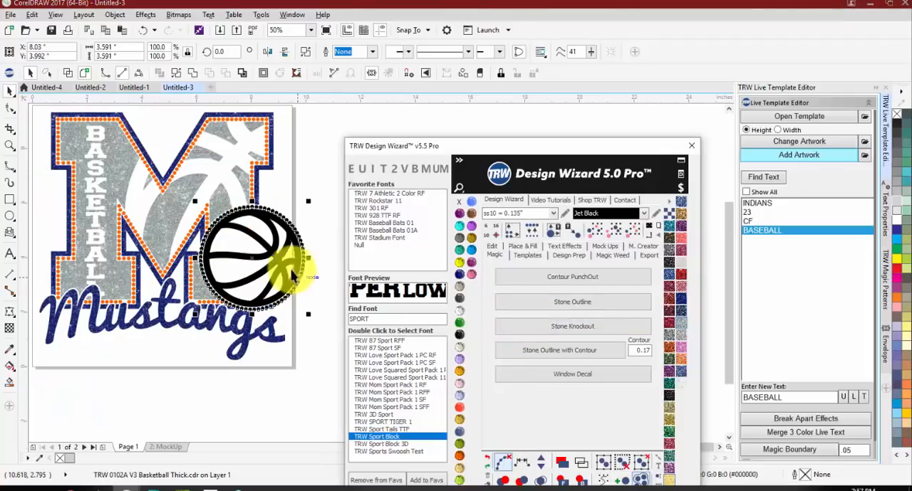
pyautogui.click(283, 189)
pyautogui.click(278, 242)
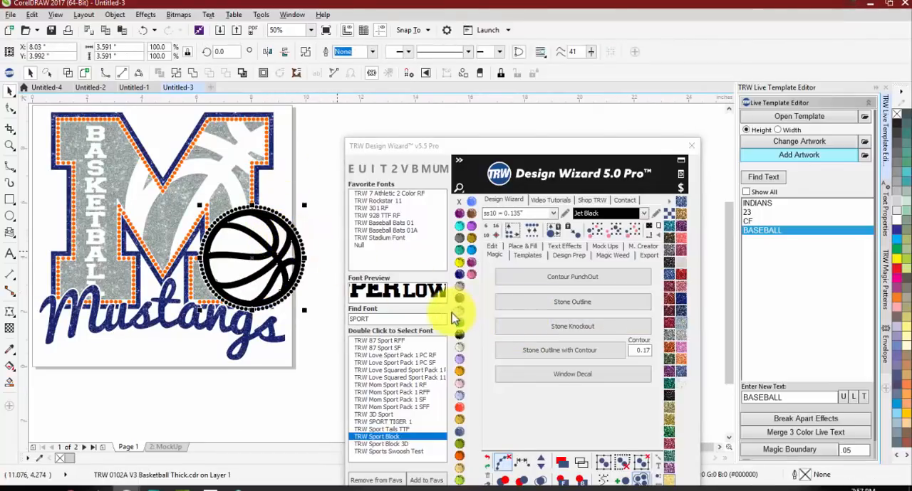
pyautogui.click(230, 148)
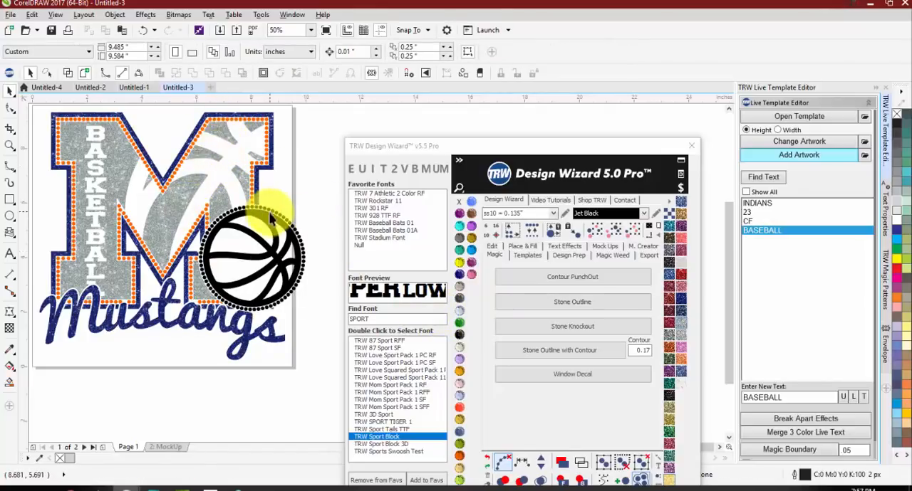
pyautogui.click(281, 246)
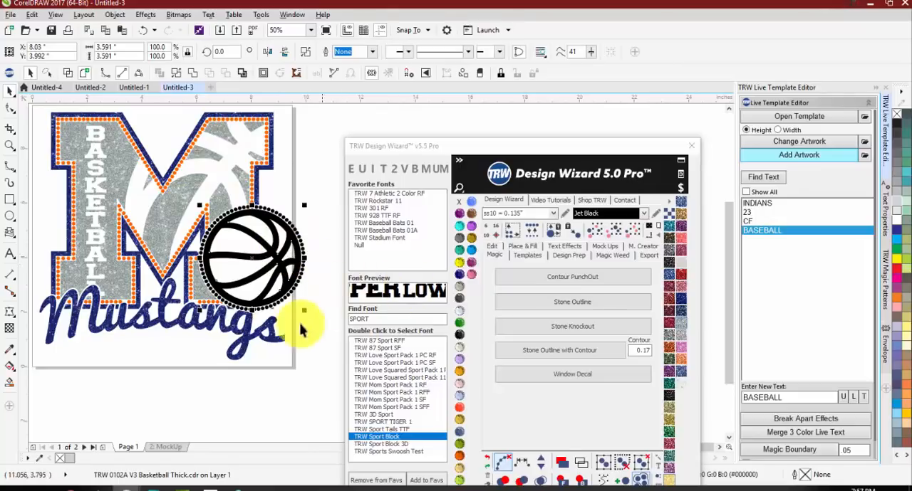
pyautogui.click(676, 305)
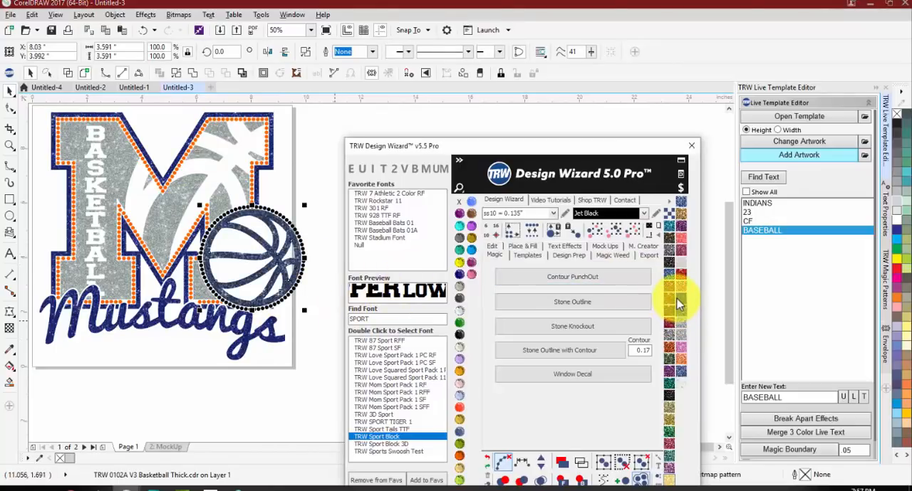
pyautogui.click(311, 189)
# Step: Delete the thin orange stone sliver left between the M's inner diagonal and the basketball's stone outline
pyautogui.scroll(2, 264, 211)
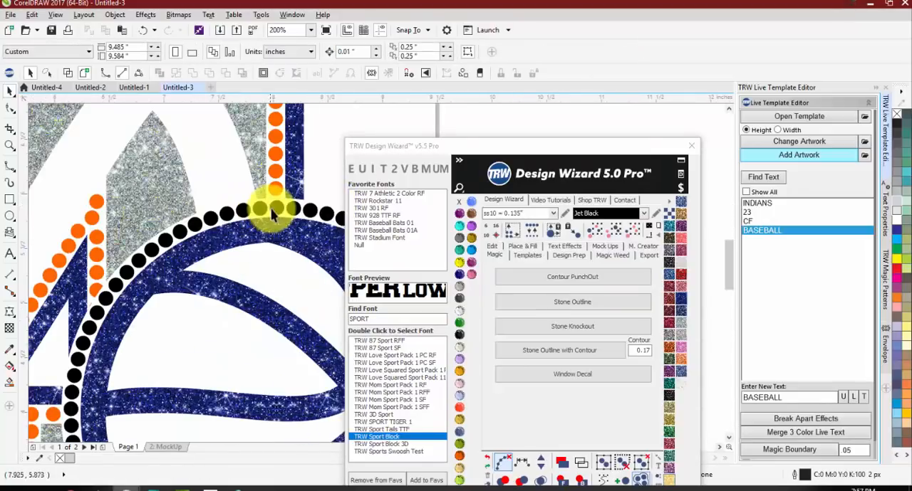
pyautogui.scroll(-1, 153, 240)
pyautogui.scroll(3, 152, 249)
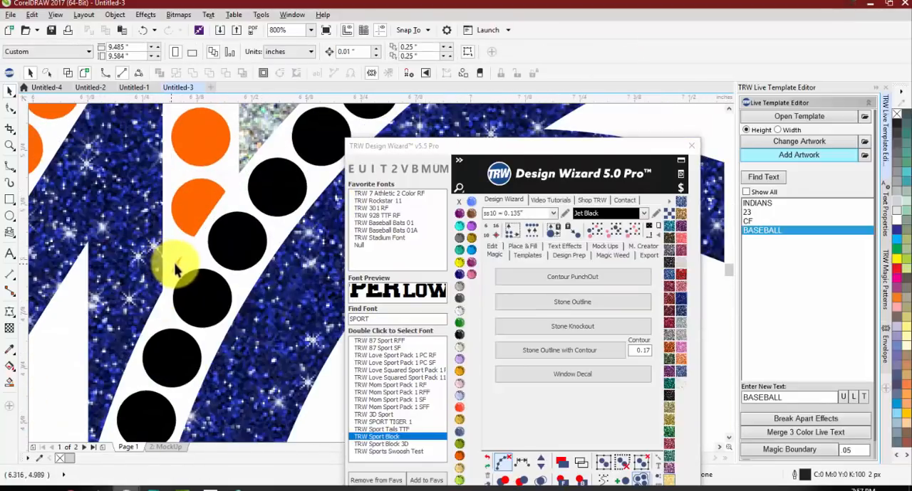
pyautogui.click(177, 267)
pyautogui.scroll(1, 175, 258)
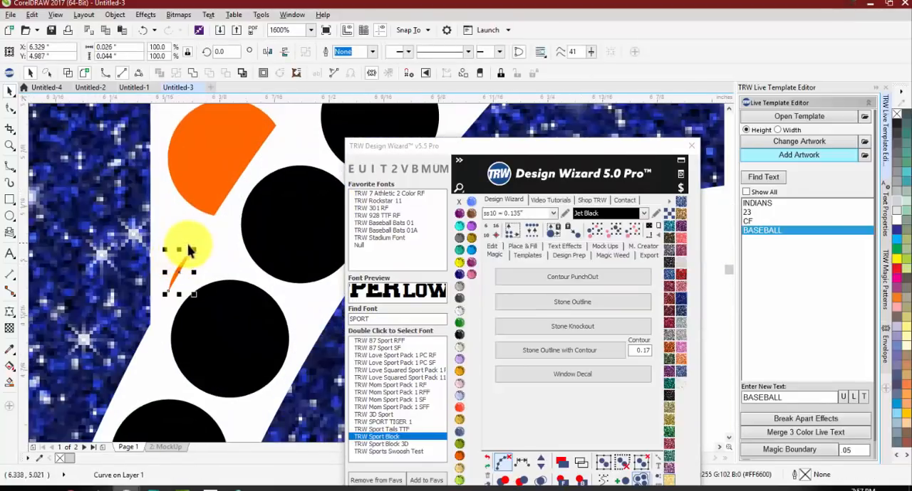
pyautogui.press('Delete')
# Step: Examine the orange stones of the M and the Mustangs lettering where the basketball's stone outline cuts through them
pyautogui.click(216, 173)
pyautogui.scroll(-1, 204, 199)
pyautogui.scroll(-2, 199, 225)
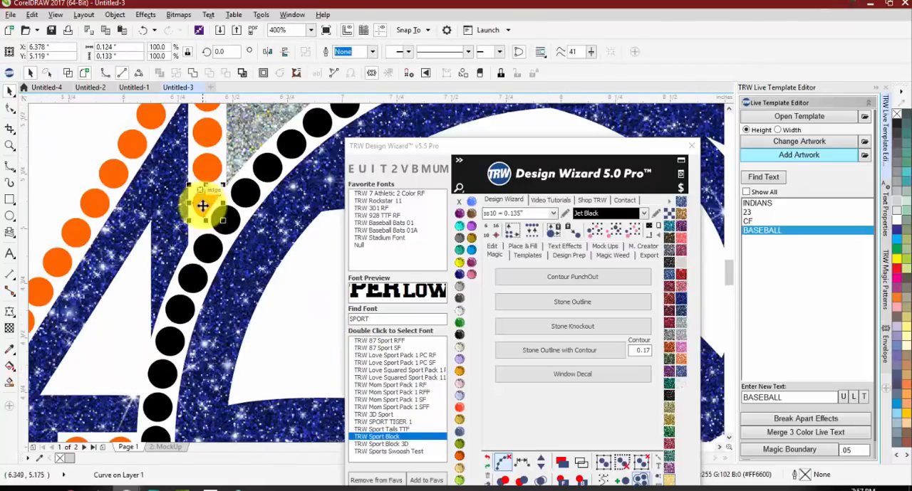
pyautogui.scroll(-1, 202, 206)
pyautogui.scroll(1, 214, 204)
pyautogui.scroll(-1, 214, 233)
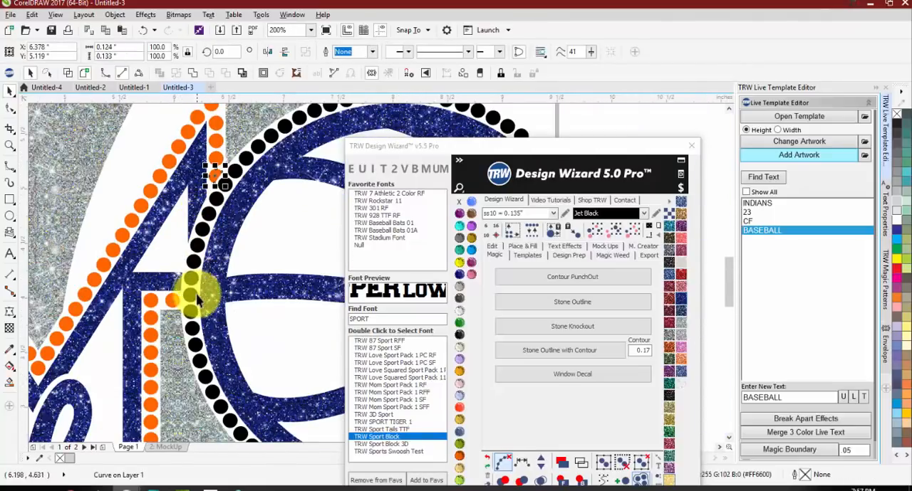
pyautogui.scroll(-2, 198, 299)
pyautogui.scroll(2, 243, 313)
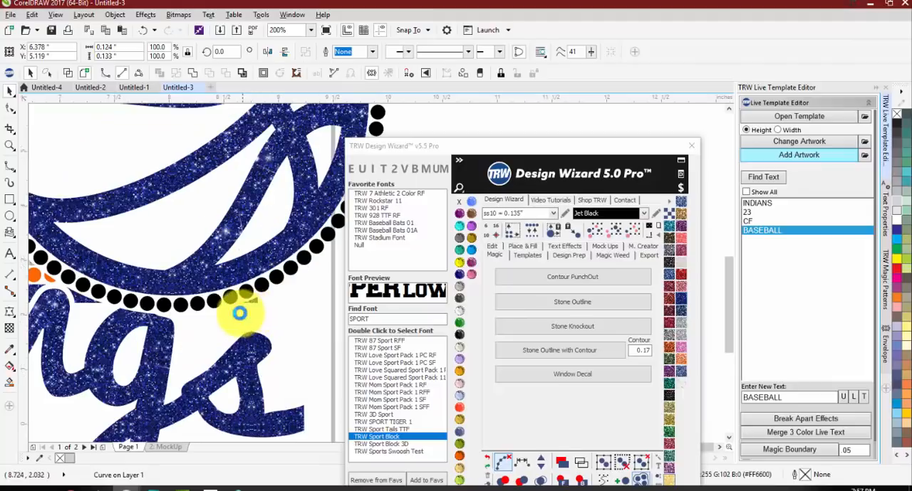
pyautogui.scroll(-2, 295, 214)
pyautogui.scroll(3, 271, 193)
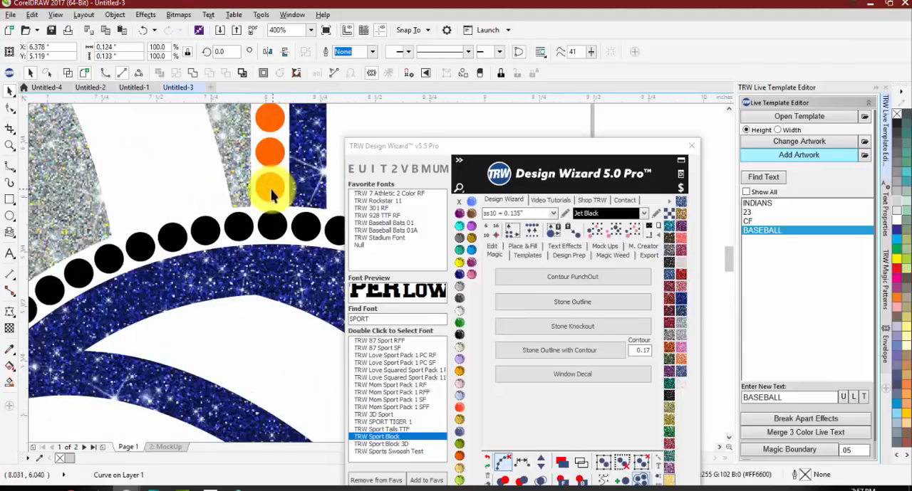
pyautogui.scroll(-1, 271, 193)
pyautogui.scroll(1, 88, 290)
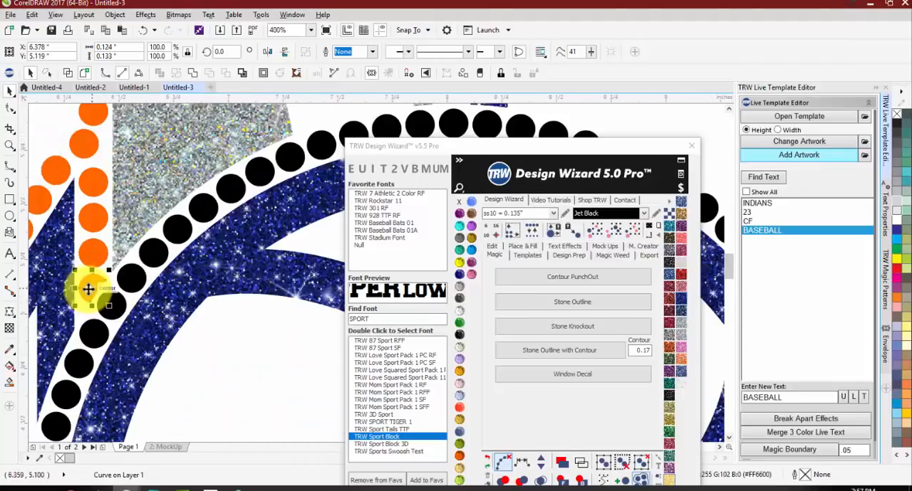
pyautogui.scroll(-2, 164, 218)
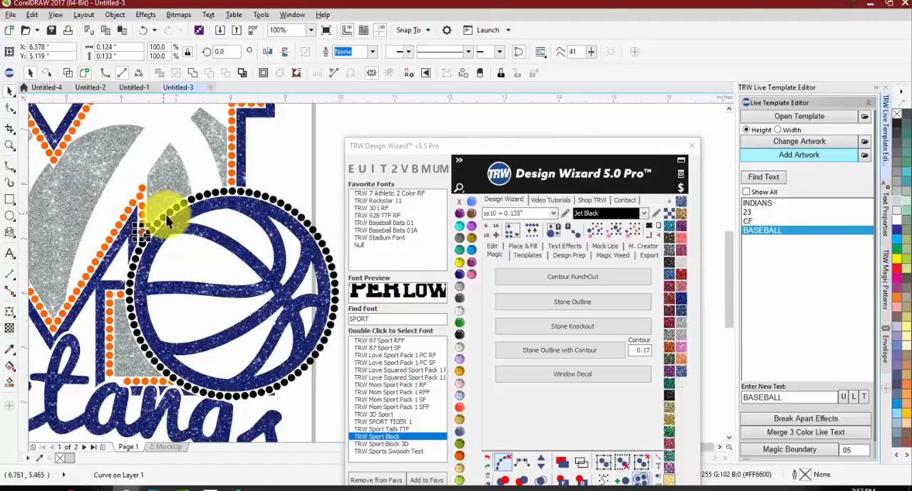
# Step: Select all the black stones around the basketball and recolor them Orange
pyautogui.scroll(-1, 171, 213)
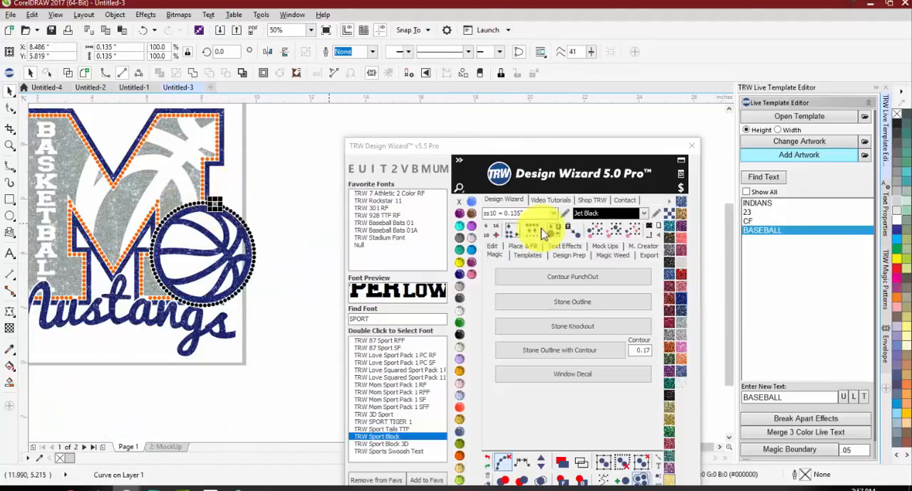
pyautogui.click(614, 230)
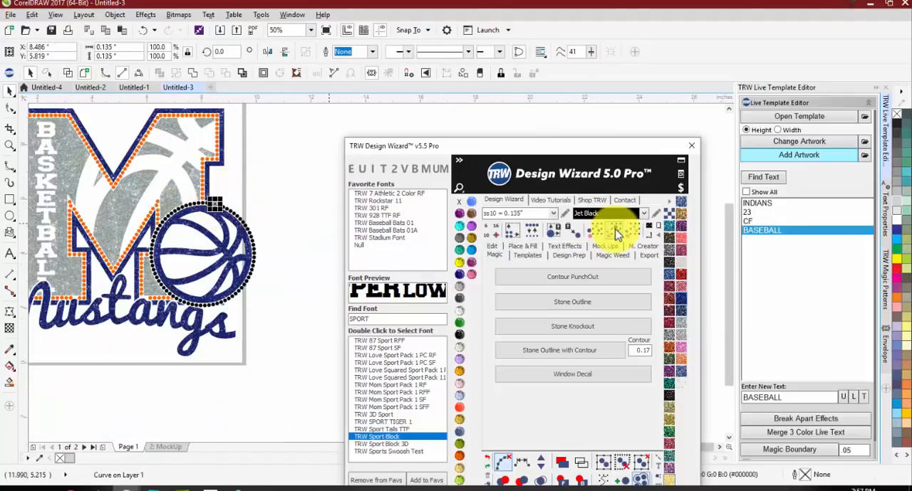
pyautogui.click(459, 454)
pyautogui.click(291, 311)
# Step: Examine the M design with its vertical Basketball text, ball knockout, Mustangs lettering and stone-outlined basketball
pyautogui.scroll(-2, 277, 224)
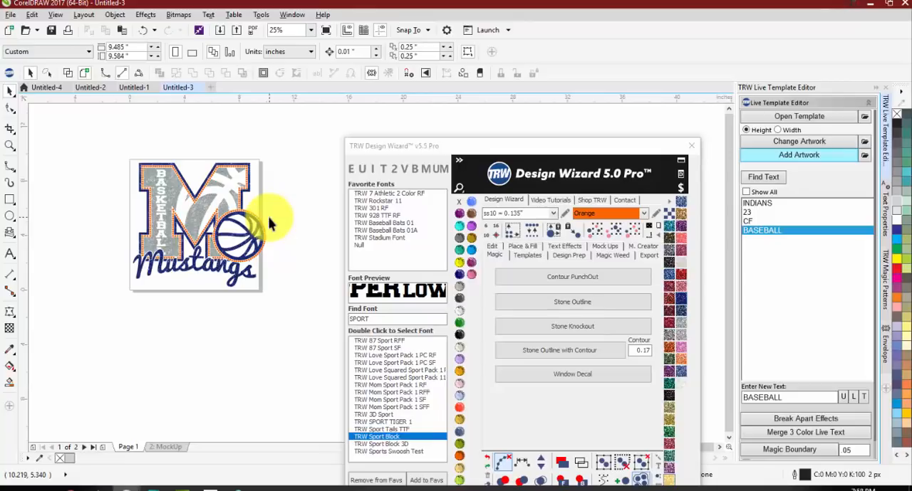
pyautogui.scroll(1, 180, 276)
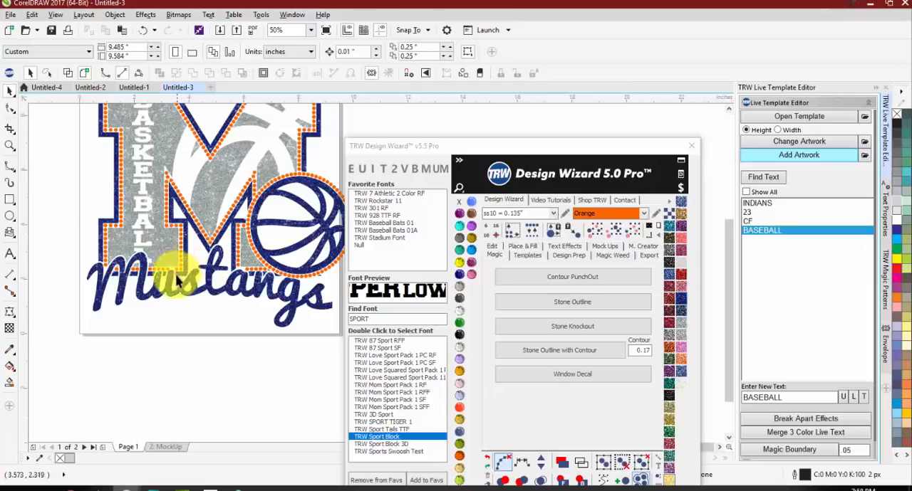
pyautogui.scroll(-1, 112, 295)
pyautogui.scroll(1, 102, 223)
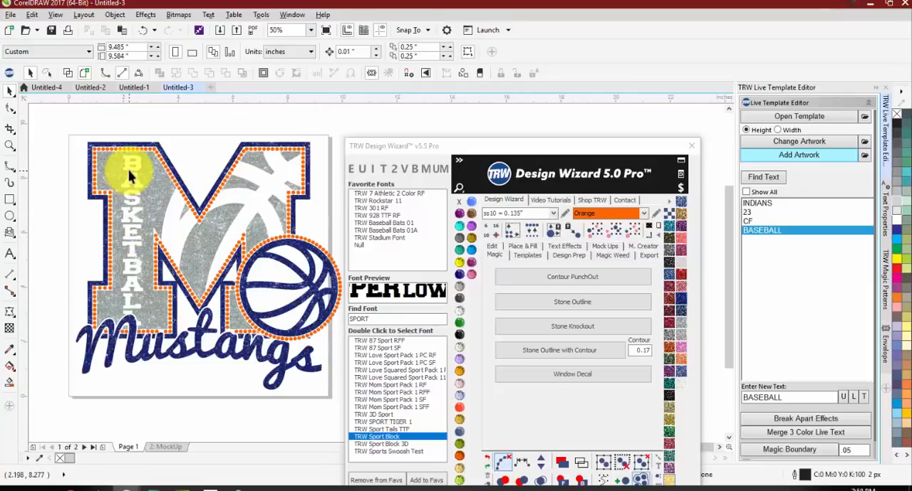
pyautogui.moveTo(130, 178); pyautogui.dragTo(123, 229)
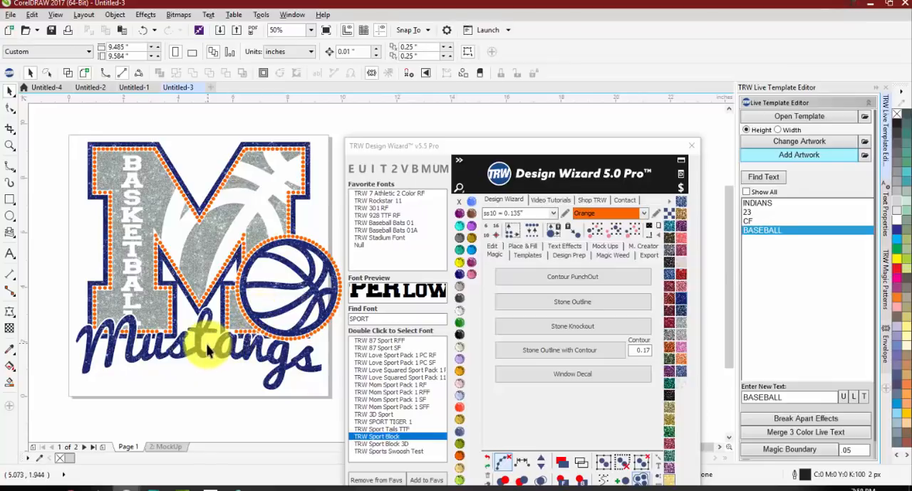
pyautogui.scroll(2, 214, 343)
pyautogui.scroll(-2, 180, 313)
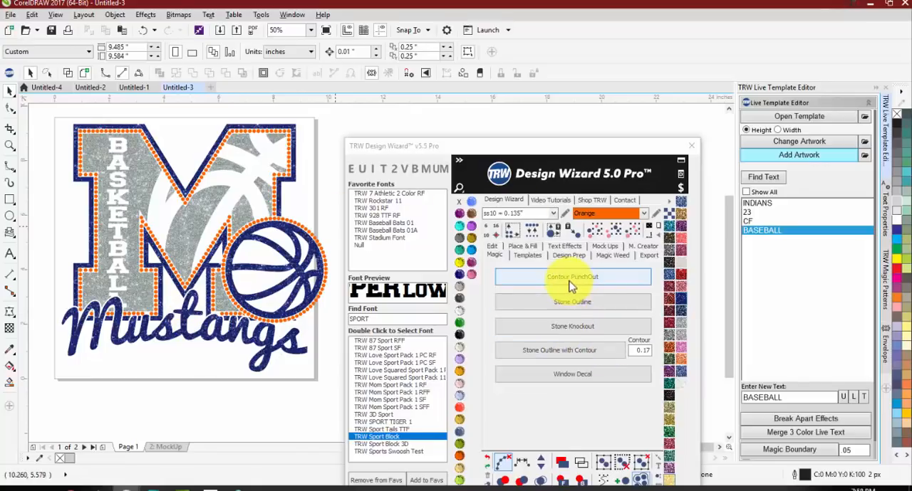
pyautogui.moveTo(489, 153); pyautogui.dragTo(527, 176)
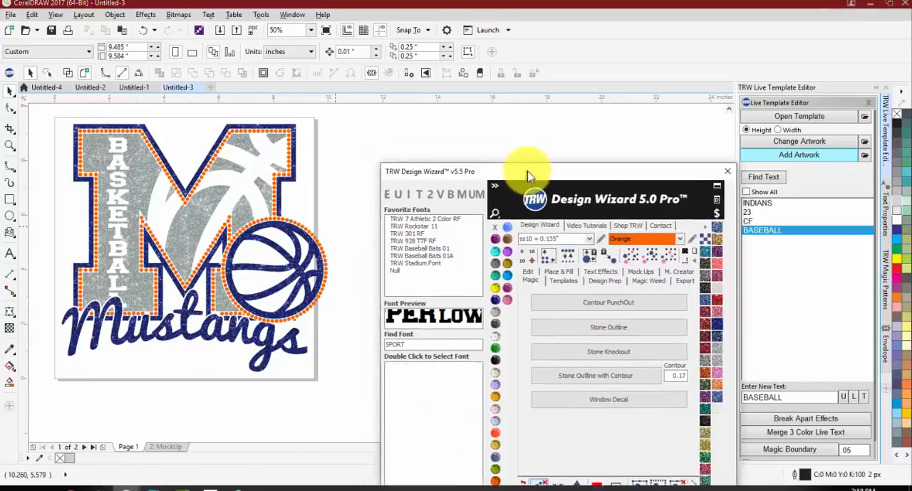
pyautogui.click(773, 118)
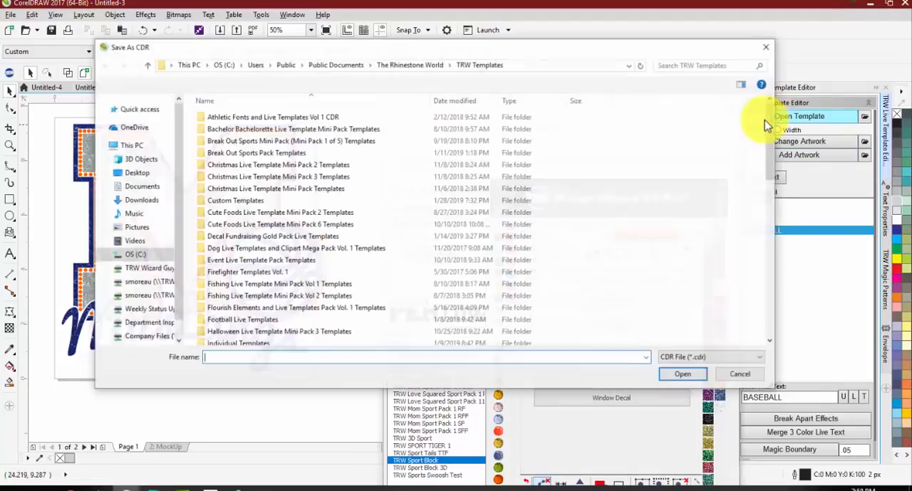
pyautogui.click(769, 47)
pyautogui.scroll(-1, 152, 214)
pyautogui.scroll(1, 218, 226)
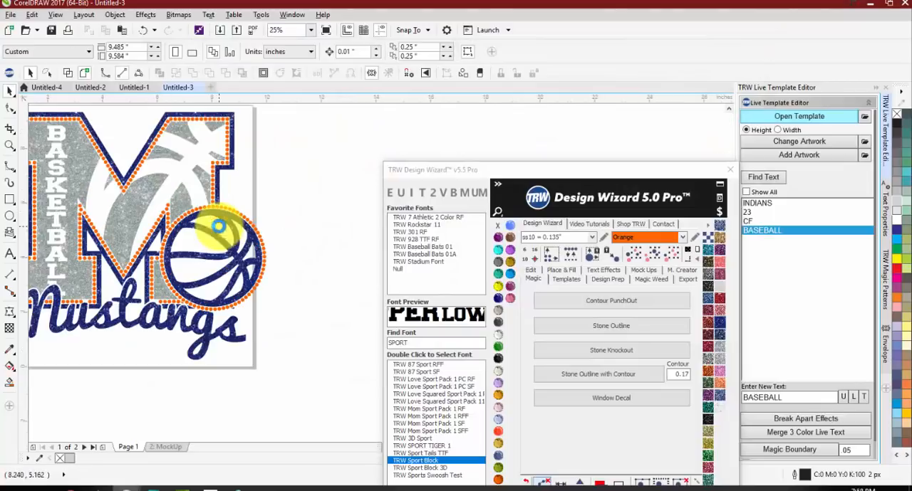
pyautogui.scroll(-1, 136, 185)
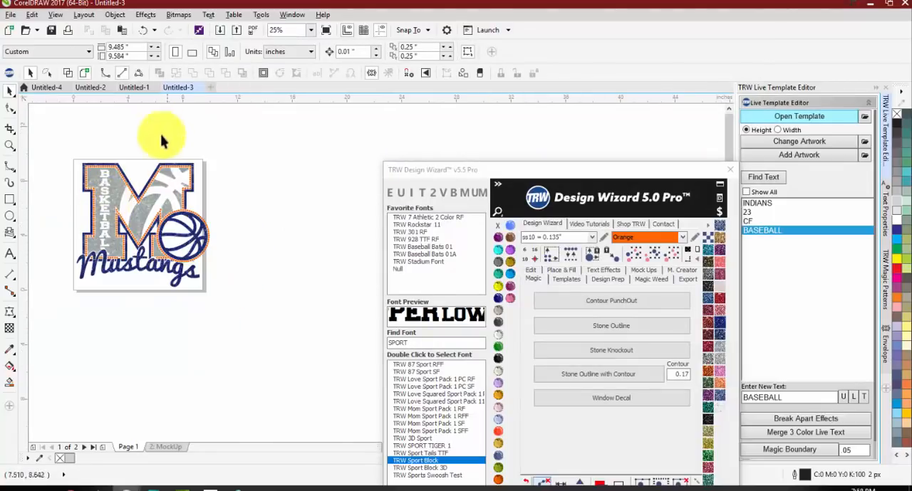
# Step: Start a new document and add the letter M as text in the TRW Sport Block font
pyautogui.click(211, 90)
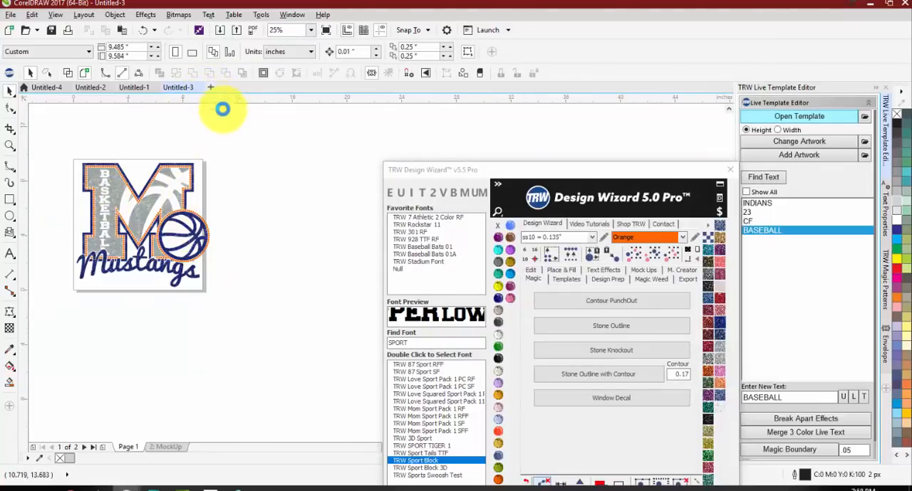
pyautogui.click(10, 254)
pyautogui.click(298, 218)
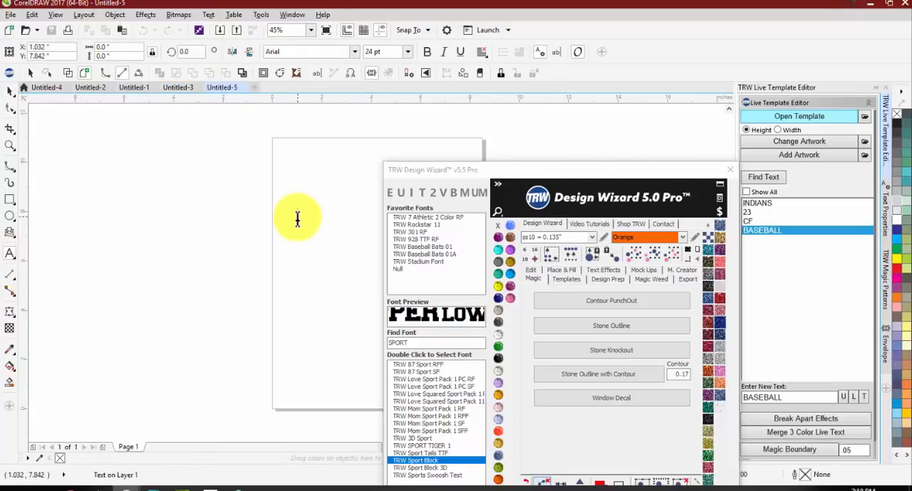
pyautogui.write('M')
pyautogui.click(10, 92)
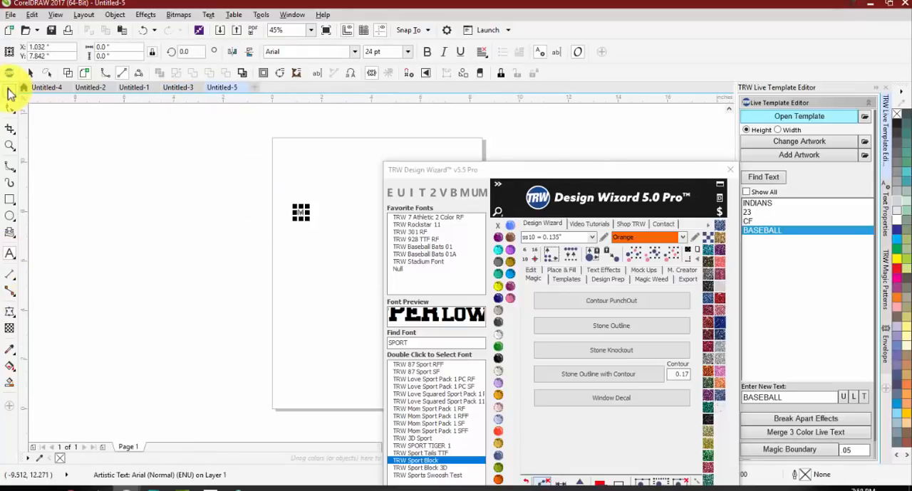
pyautogui.doubleClick(434, 461)
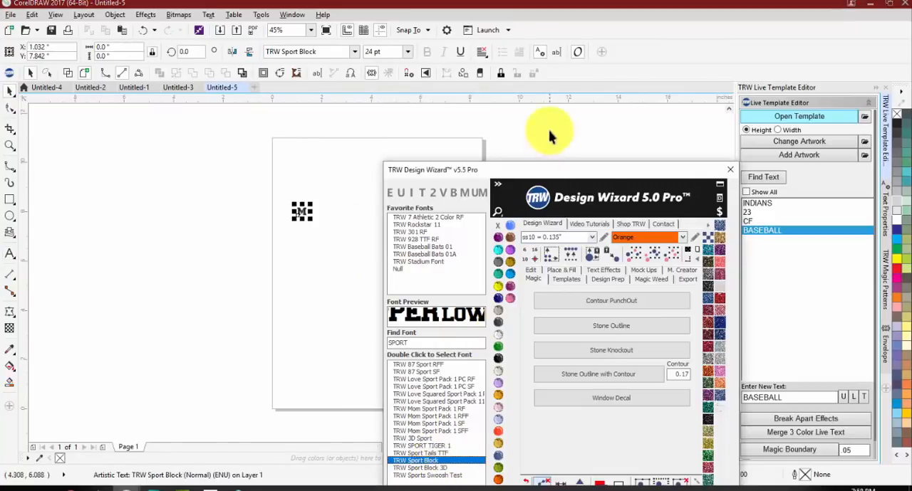
# Step: Enlarge the M to about 5.5 by 4.8 inches, place it on the page and convert it to curves
pyautogui.moveTo(559, 176); pyautogui.dragTo(701, 114)
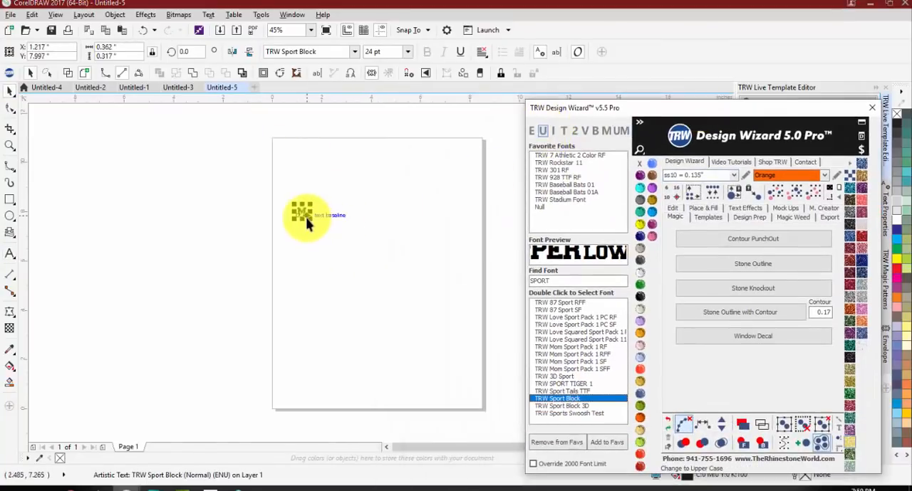
pyautogui.moveTo(310, 219); pyautogui.dragTo(480, 331)
pyautogui.moveTo(395, 245); pyautogui.dragTo(365, 263)
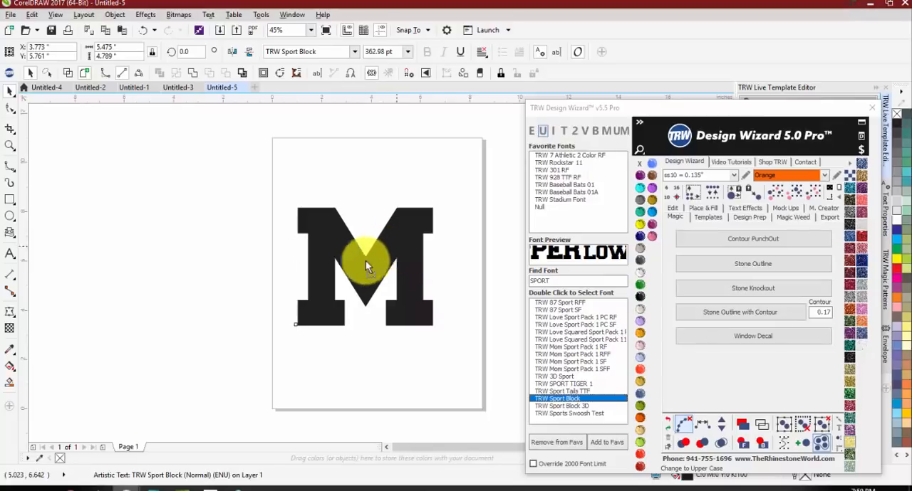
pyautogui.hotkey('ctrl', 'q')
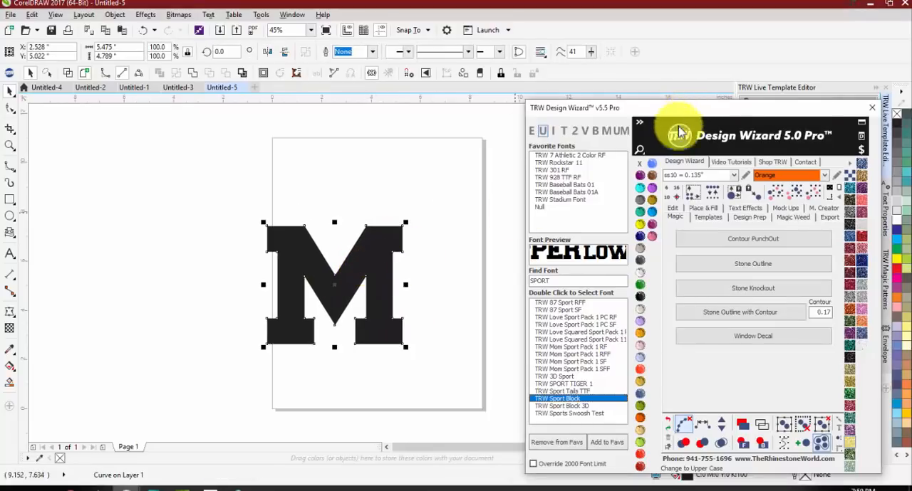
# Step: Add the TRW 0110A V3 Soccer Thick.cdr clipart and place the ball over the lower end of the M's second leg
pyautogui.moveTo(684, 112); pyautogui.dragTo(617, 209)
pyautogui.click(794, 154)
pyautogui.scroll(-8, 325, 264)
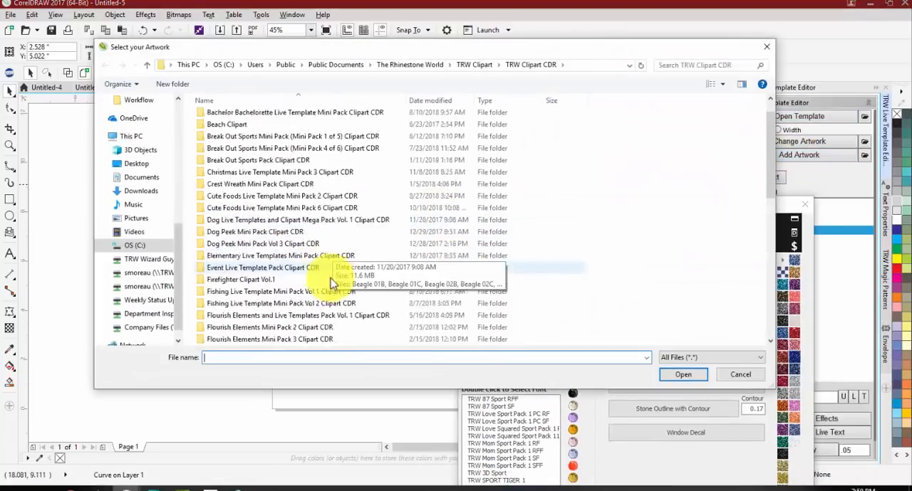
pyautogui.scroll(-2, 320, 264)
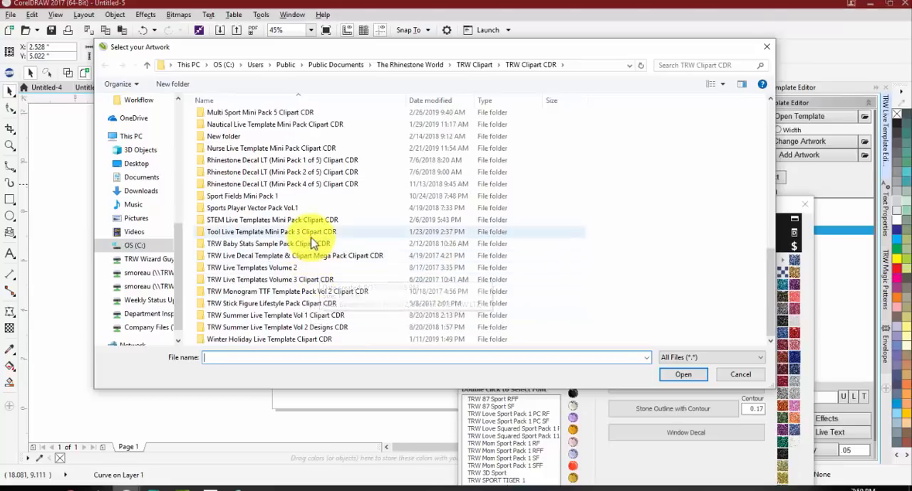
pyautogui.doubleClick(312, 280)
pyautogui.doubleClick(373, 220)
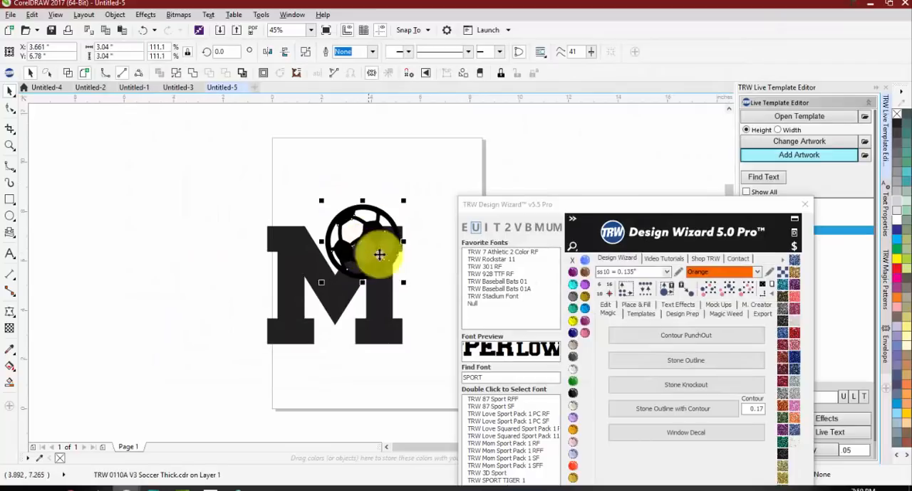
pyautogui.moveTo(378, 252); pyautogui.dragTo(399, 307)
# Step: Apply a one-step outside contour with a 0.12 inch offset to the soccer ball
pyautogui.scroll(2, 419, 309)
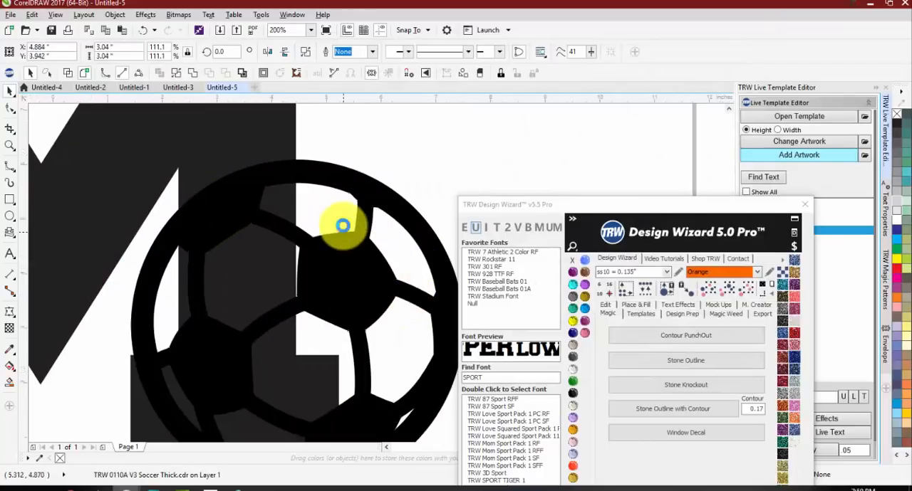
pyautogui.scroll(-1, 331, 226)
pyautogui.click(266, 72)
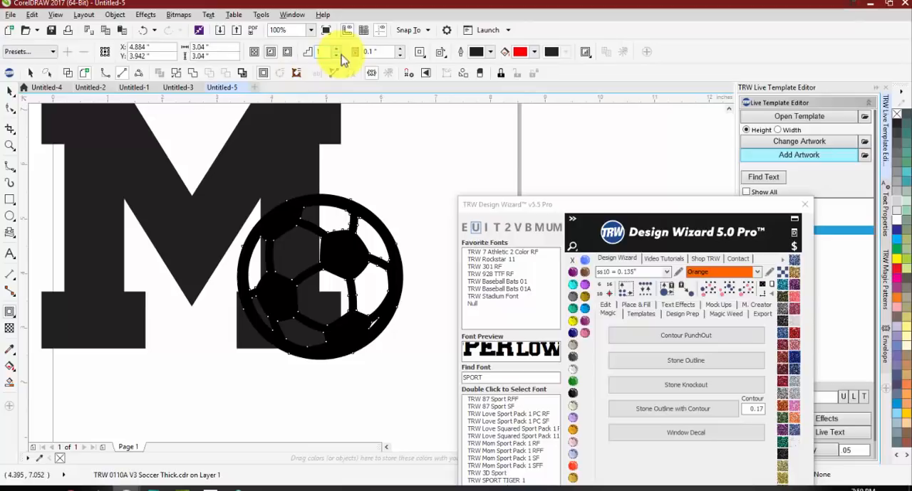
pyautogui.click(399, 48)
pyautogui.click(287, 54)
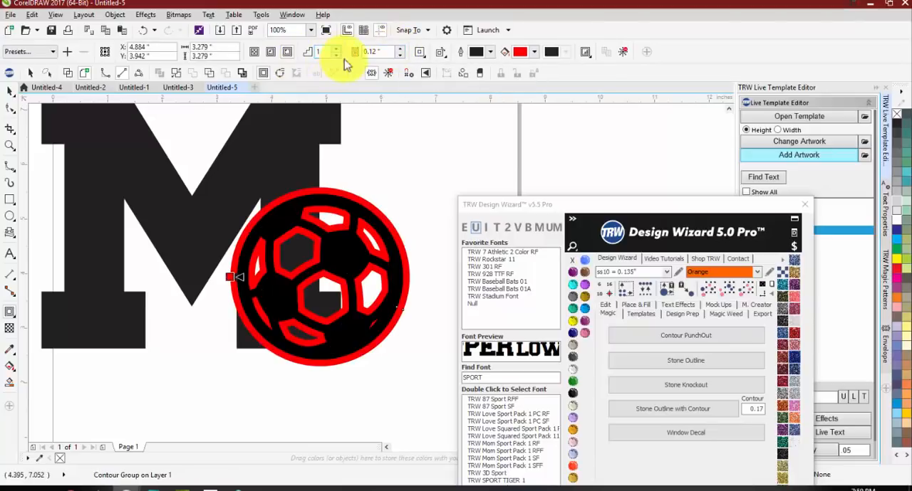
pyautogui.press('space')
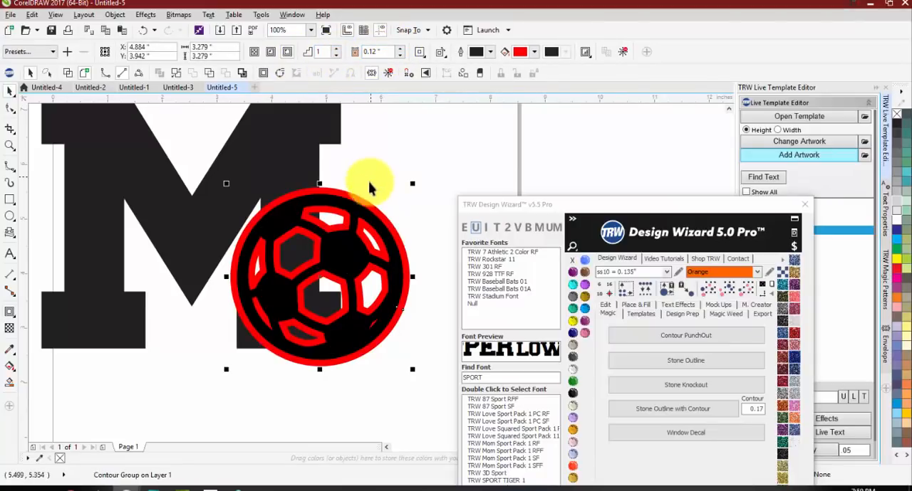
# Step: Try a Contour PunchOut of the M around the contoured soccer ball and color the M Jet Black
pyautogui.click(369, 181)
pyautogui.click(356, 199)
pyautogui.click(673, 335)
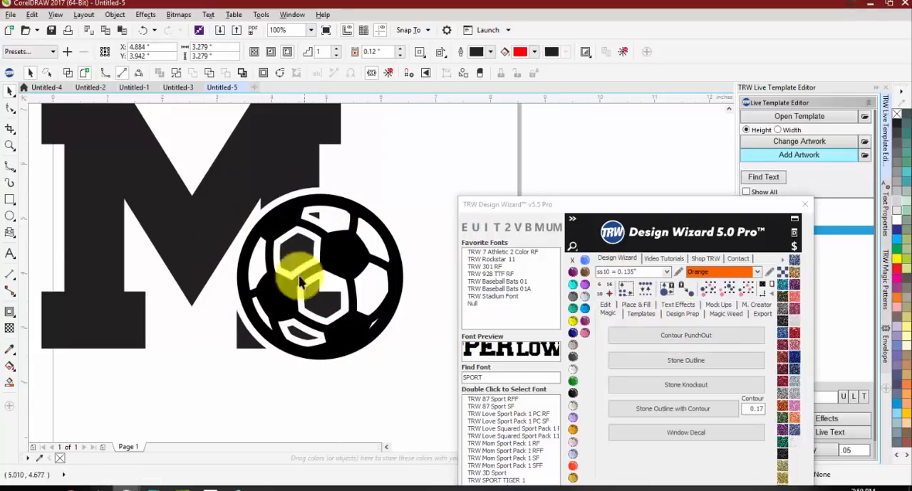
pyautogui.click(321, 159)
pyautogui.click(572, 394)
pyautogui.click(342, 395)
pyautogui.scroll(-1, 293, 325)
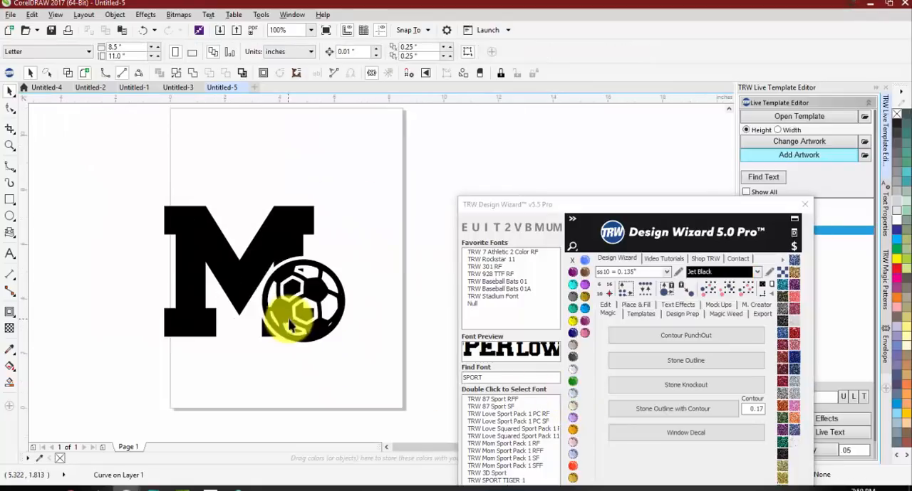
pyautogui.scroll(1, 278, 284)
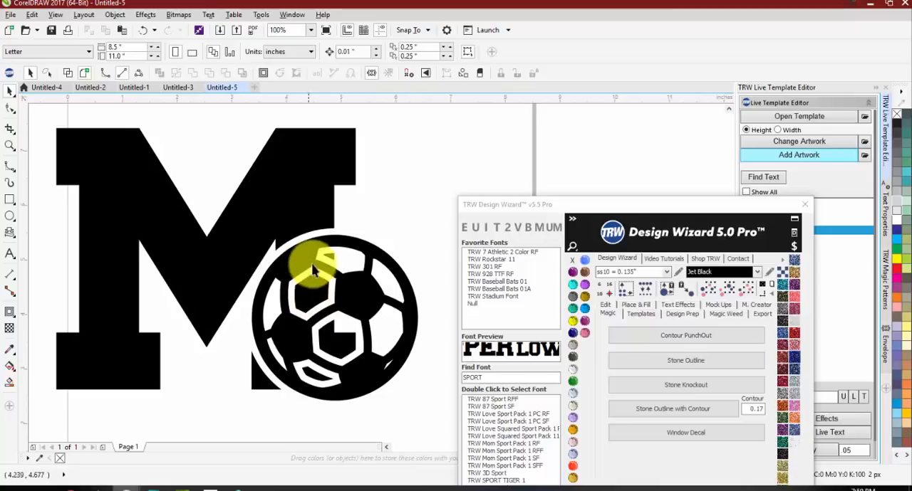
# Step: Undo the M's Jet Black color and the contour punch-out
pyautogui.hotkey('ctrl', 'z')
pyautogui.hotkey('ctrl', 'z')
pyautogui.hotkey('ctrl', 'z')
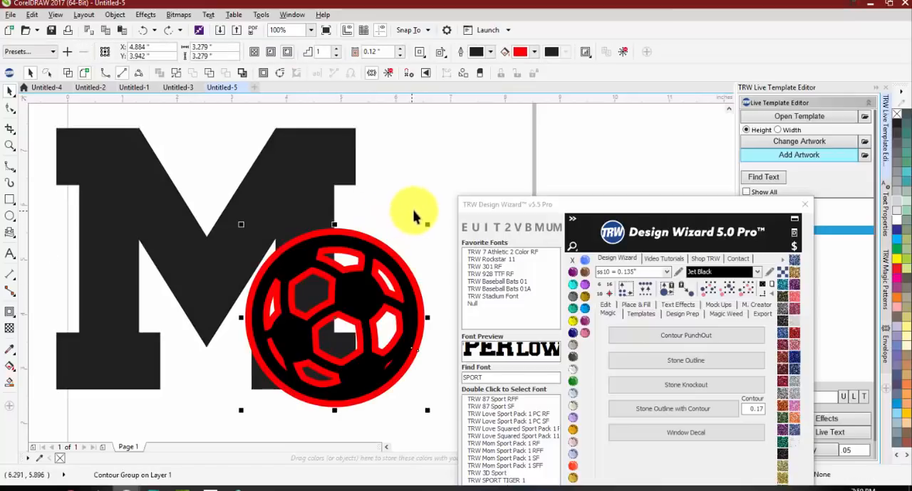
# Step: Reduce the soccer ball's contour offset to 0.09 inches
pyautogui.click(414, 214)
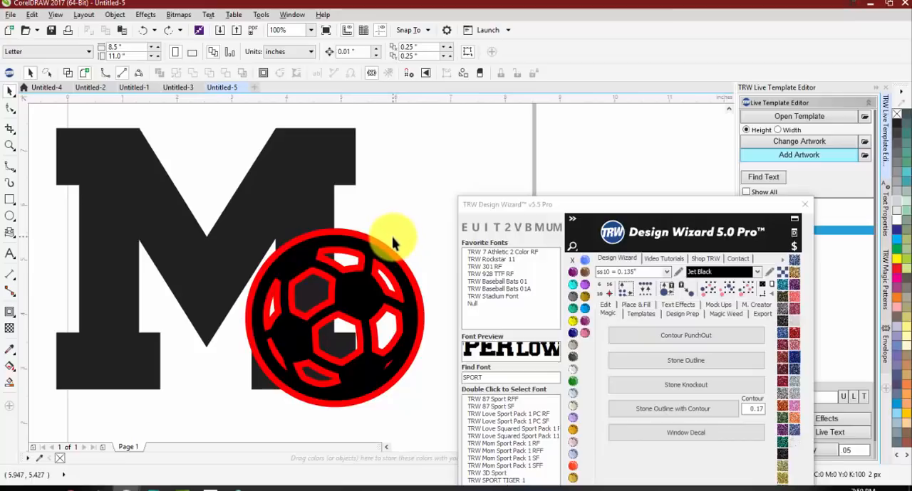
pyautogui.moveTo(666, 205); pyautogui.dragTo(659, 99)
pyautogui.click(365, 235)
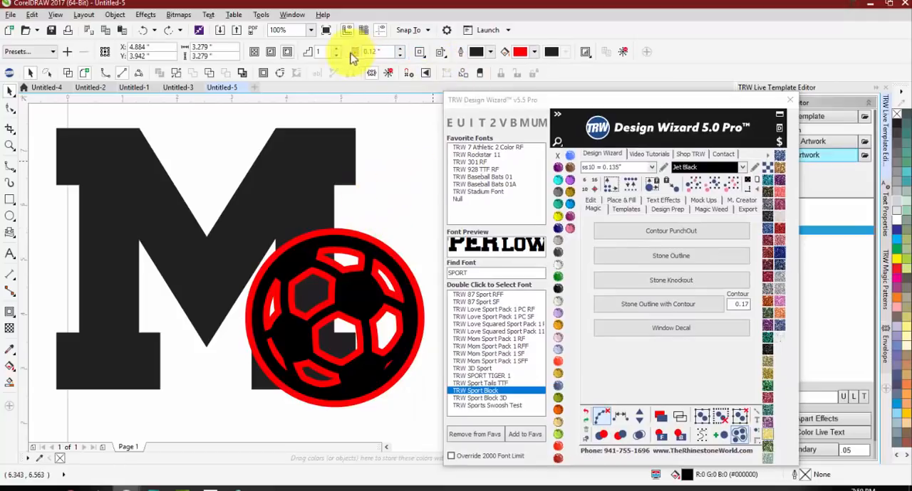
pyautogui.click(401, 55)
pyautogui.click(400, 55)
pyautogui.click(401, 55)
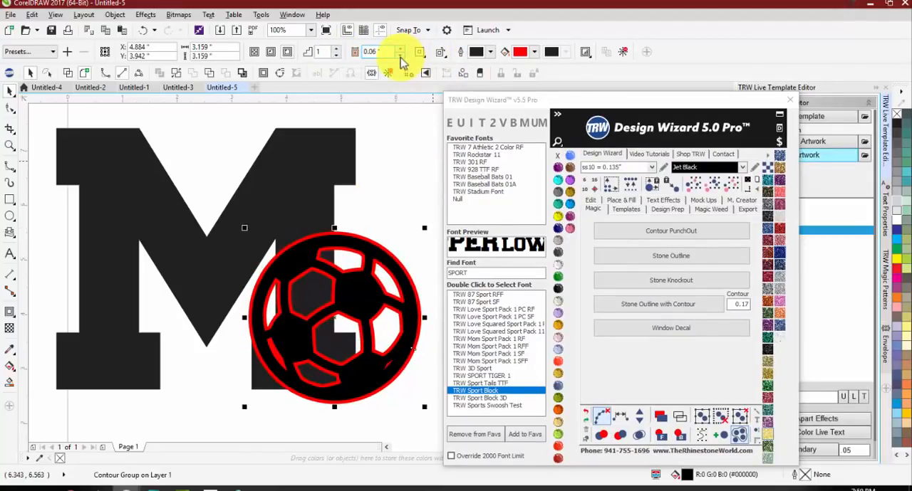
pyautogui.click(400, 48)
pyautogui.click(400, 49)
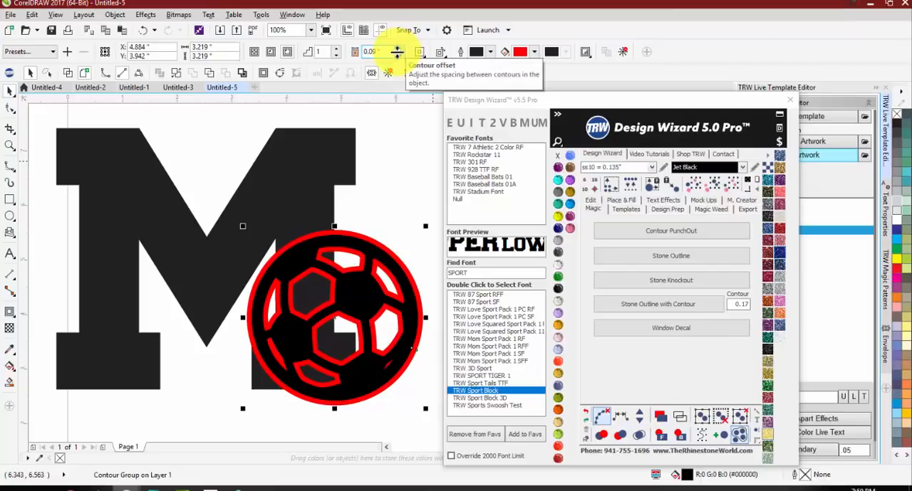
# Step: Try a Contour PunchOut of the M using the soccer ball's narrower 0.09 inch contour
pyautogui.moveTo(688, 115); pyautogui.dragTo(616, 92)
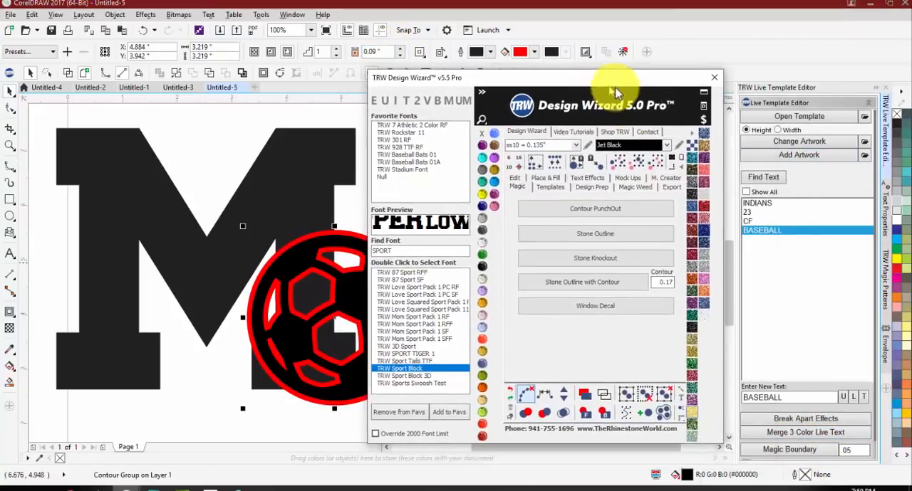
pyautogui.scroll(-2, 755, 427)
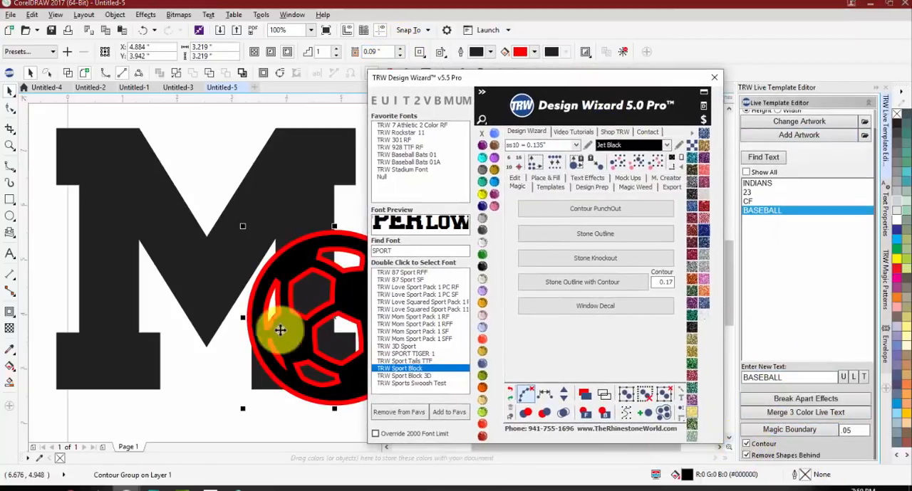
pyautogui.scroll(-1, 204, 275)
pyautogui.scroll(1, 284, 277)
pyautogui.click(270, 222)
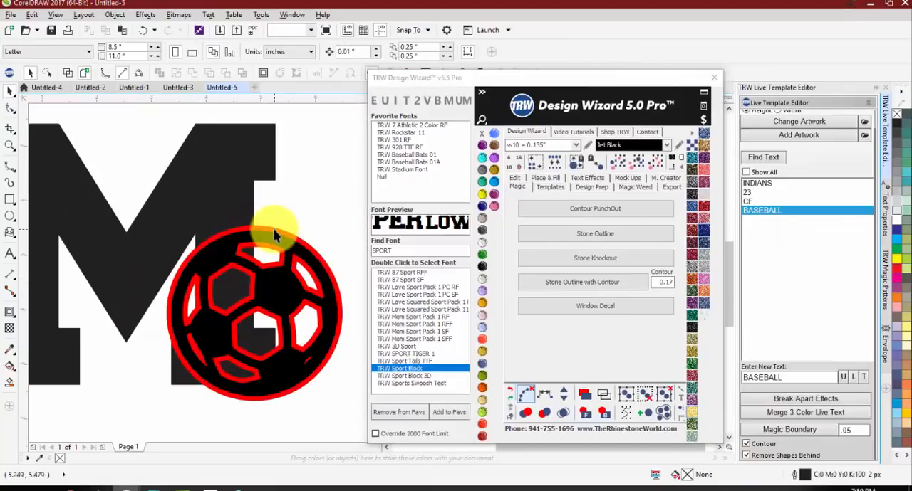
pyautogui.click(277, 235)
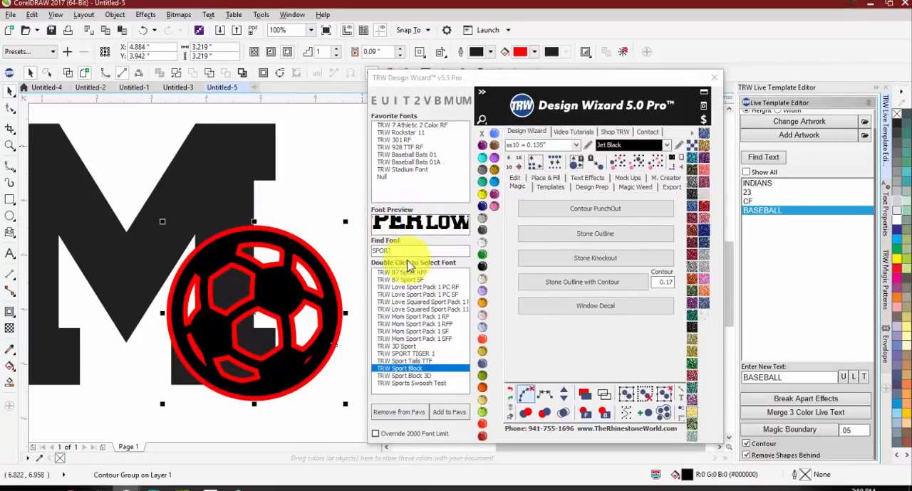
pyautogui.click(610, 209)
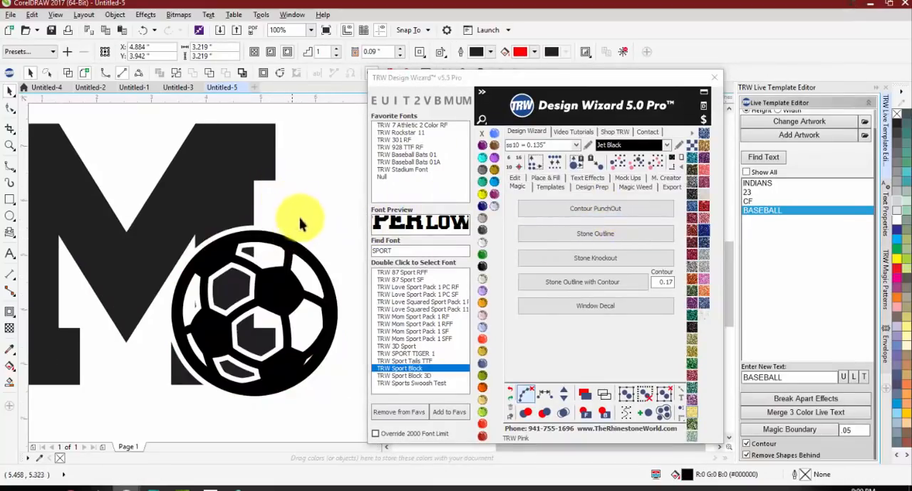
# Step: Undo the latest contour punch-out of the M and clear the selection
pyautogui.scroll(-1, 299, 223)
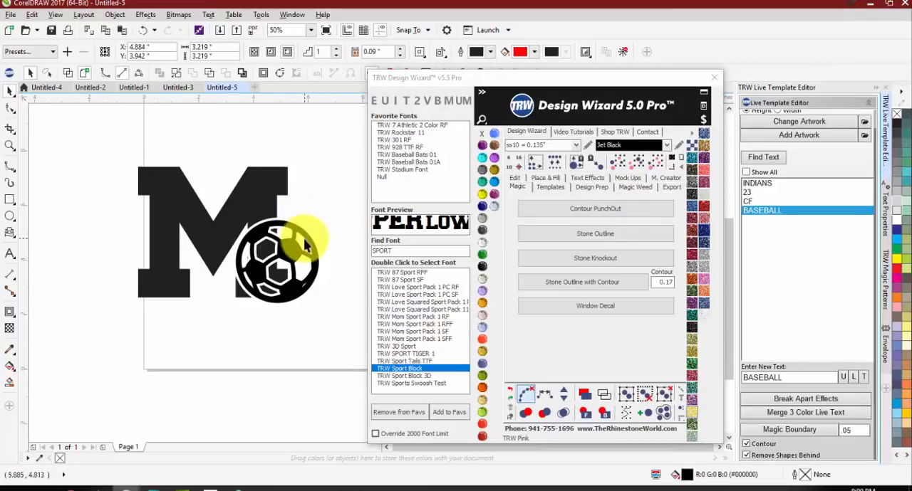
pyautogui.hotkey('ctrl', 'z')
pyautogui.click(201, 364)
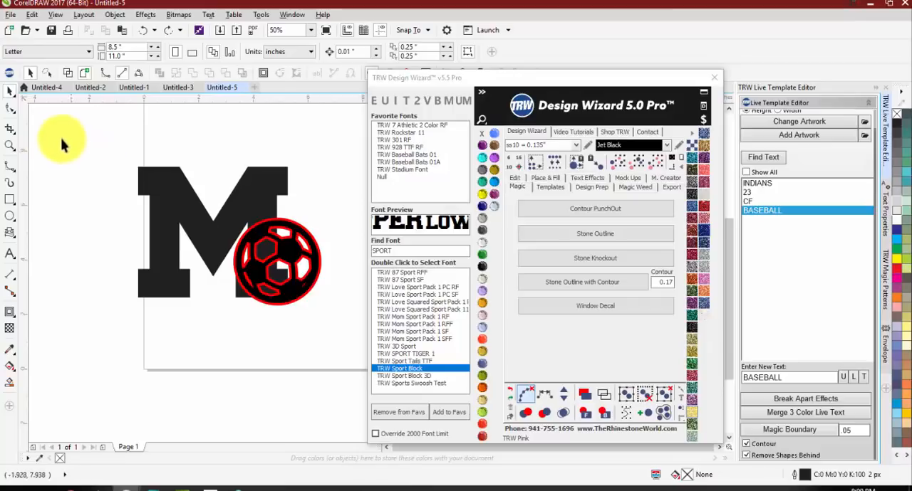
# Step: Open the Untitled-2 document and examine the heart-shaped soccer ball design with its Soccer lettering
pyautogui.click(87, 88)
pyautogui.scroll(-2, 80, 218)
pyautogui.scroll(1, 273, 223)
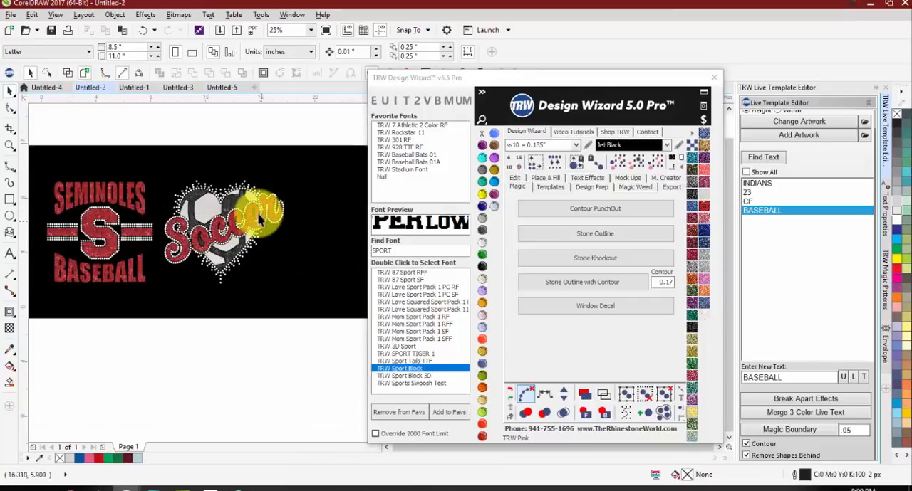
pyautogui.scroll(1, 260, 222)
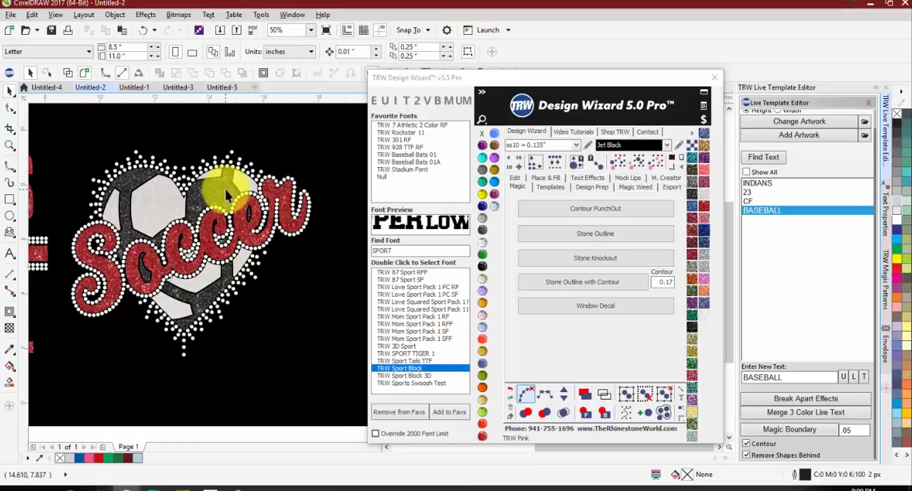
# Step: Create a new document and draw a heart shape about 5.17 inches wide on the page
pyautogui.click(253, 87)
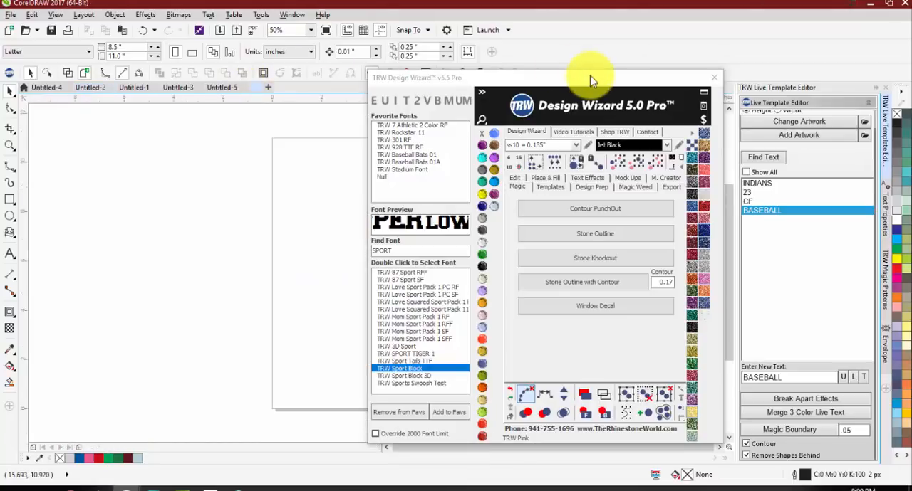
pyautogui.moveTo(587, 78); pyautogui.dragTo(782, 52)
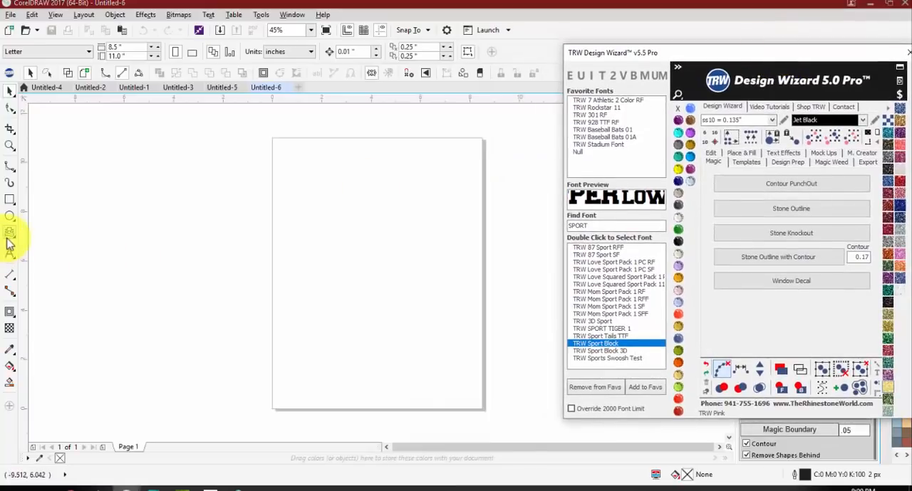
pyautogui.click(8, 235)
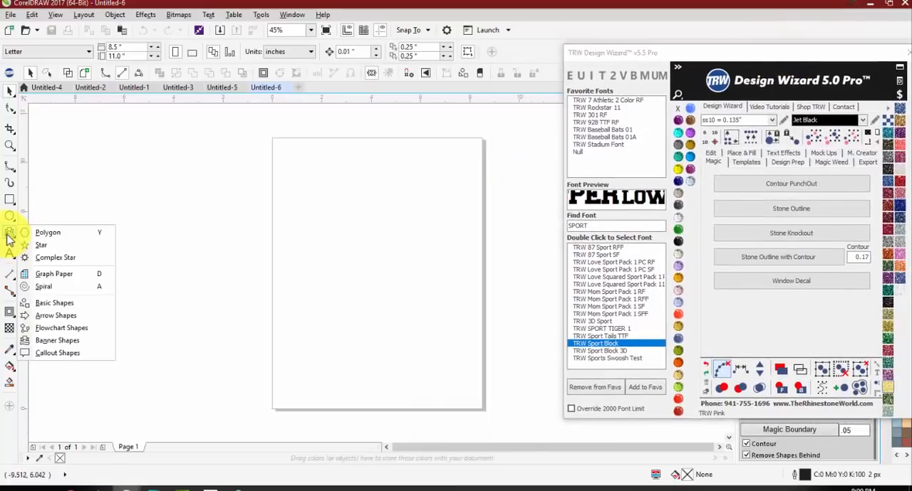
pyautogui.click(67, 304)
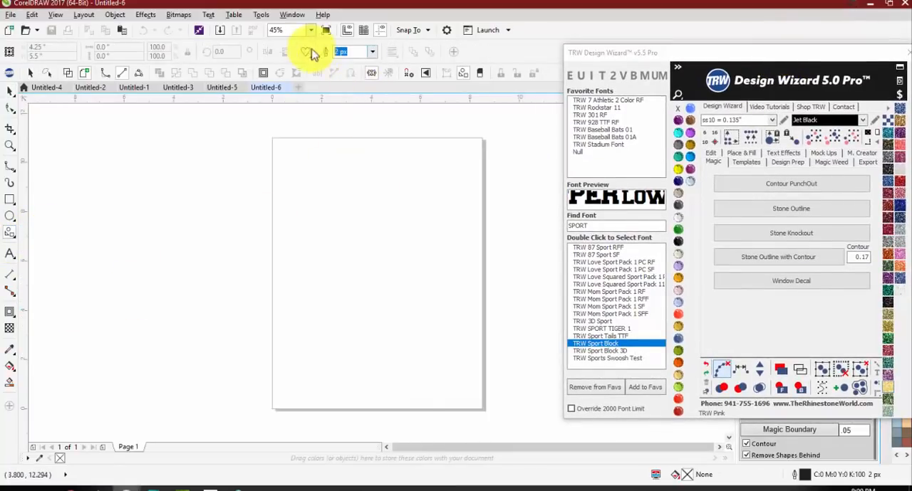
pyautogui.moveTo(418, 192); pyautogui.dragTo(291, 318)
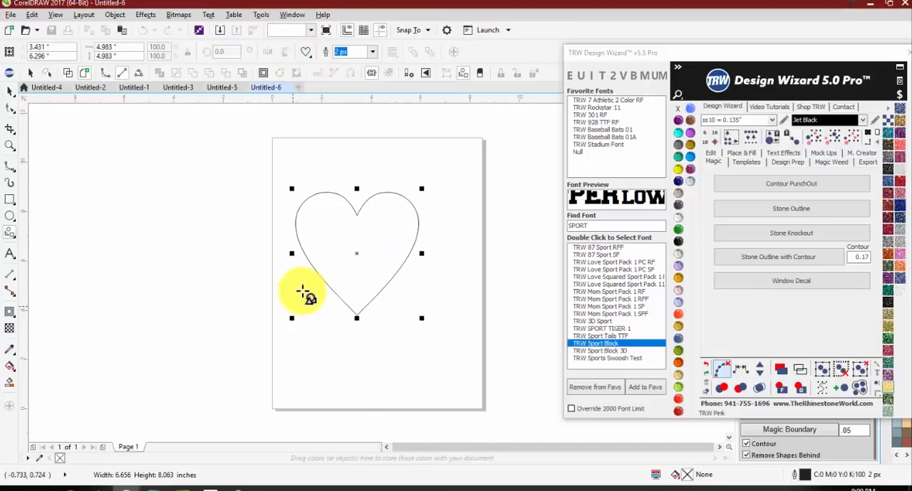
pyautogui.moveTo(423, 187); pyautogui.dragTo(427, 185)
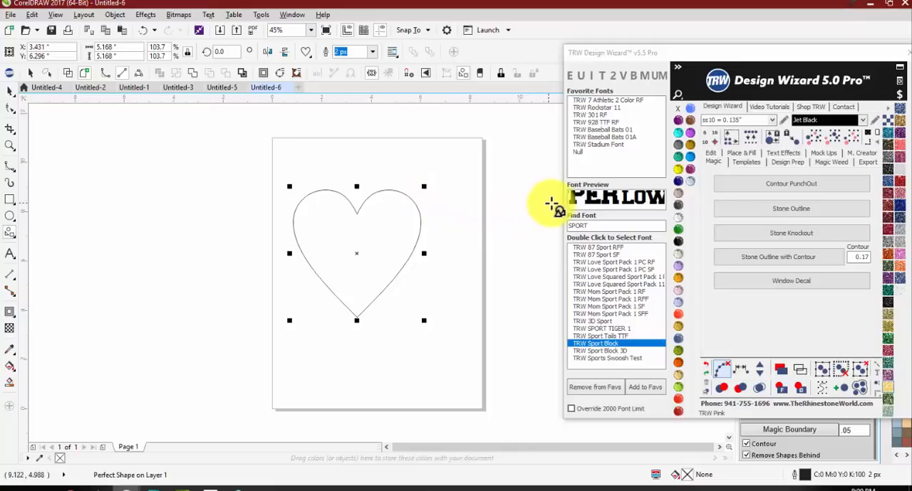
# Step: Load the Faded Heart 10 Island fill preset for the heart and use 4 islands on the outside
pyautogui.click(757, 158)
pyautogui.moveTo(785, 52); pyautogui.dragTo(702, 37)
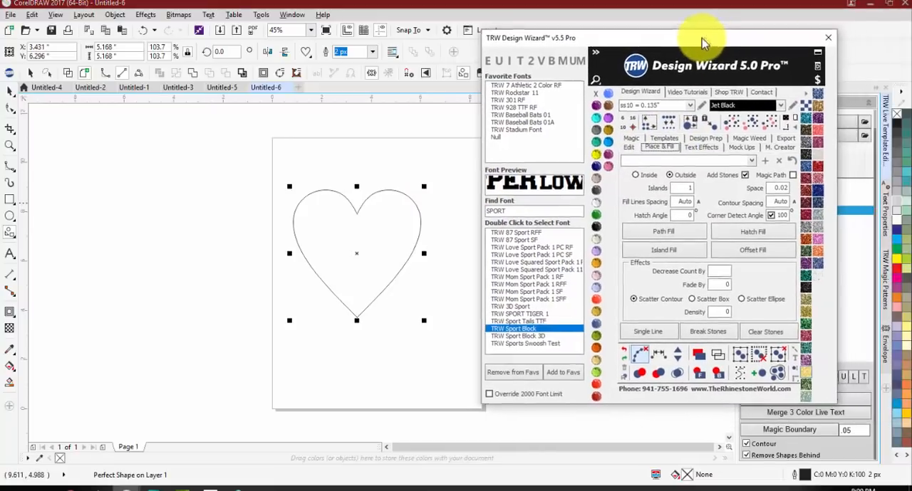
pyautogui.click(748, 162)
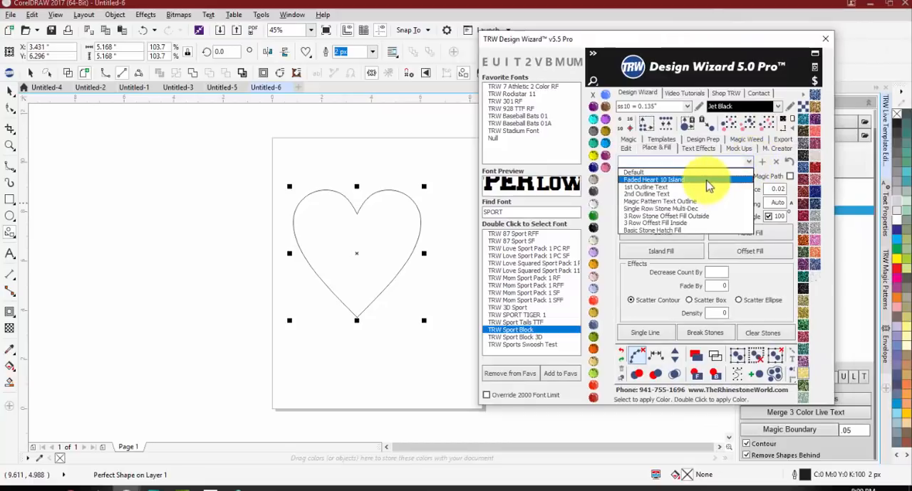
pyautogui.click(706, 181)
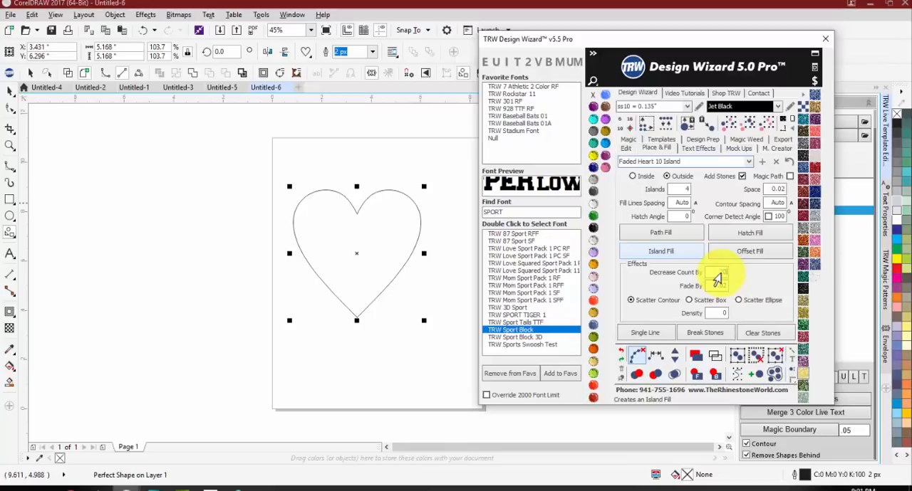
# Step: Try an Island Fill around the heart with the stone count decreasing by 20, inspect the rows, and undo it
pyautogui.click(662, 255)
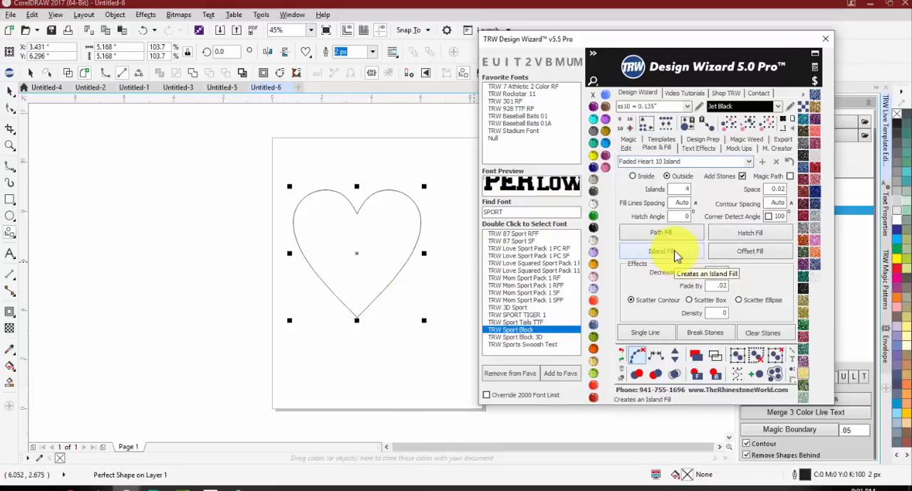
pyautogui.click(675, 252)
pyautogui.click(383, 156)
pyautogui.scroll(2, 370, 186)
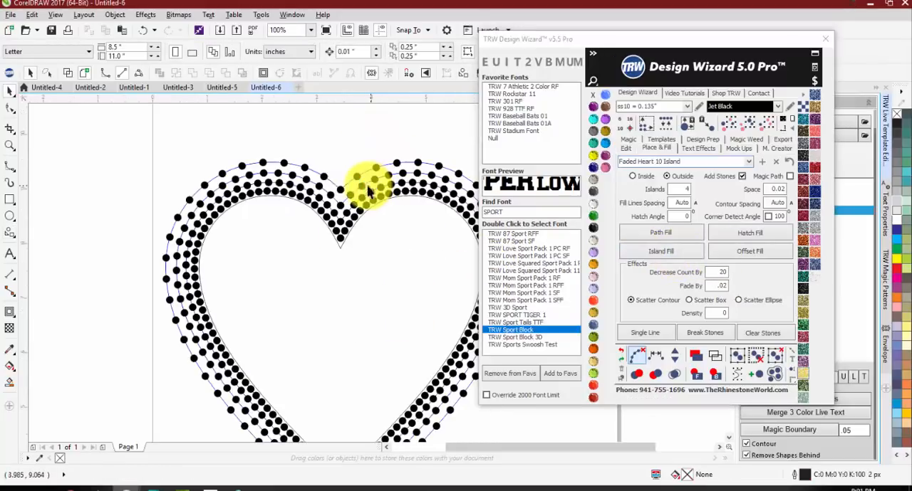
pyautogui.scroll(-2, 214, 178)
pyautogui.scroll(2, 278, 354)
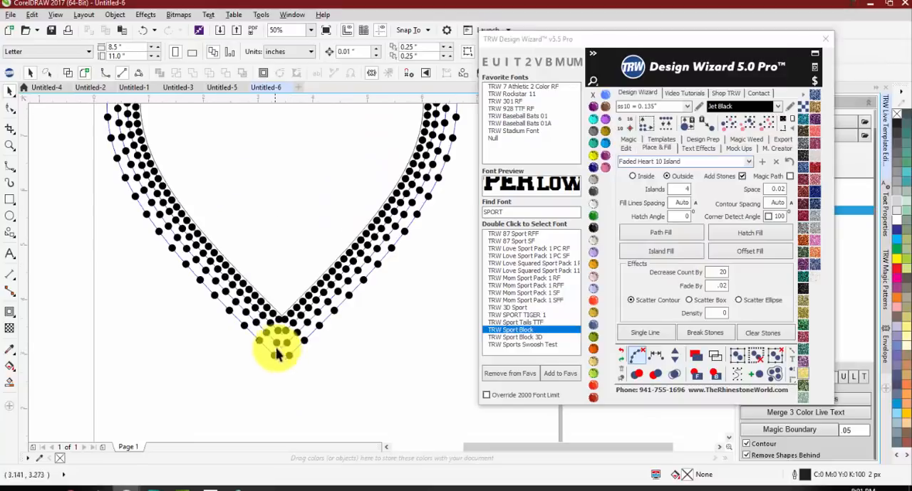
pyautogui.scroll(-2, 292, 367)
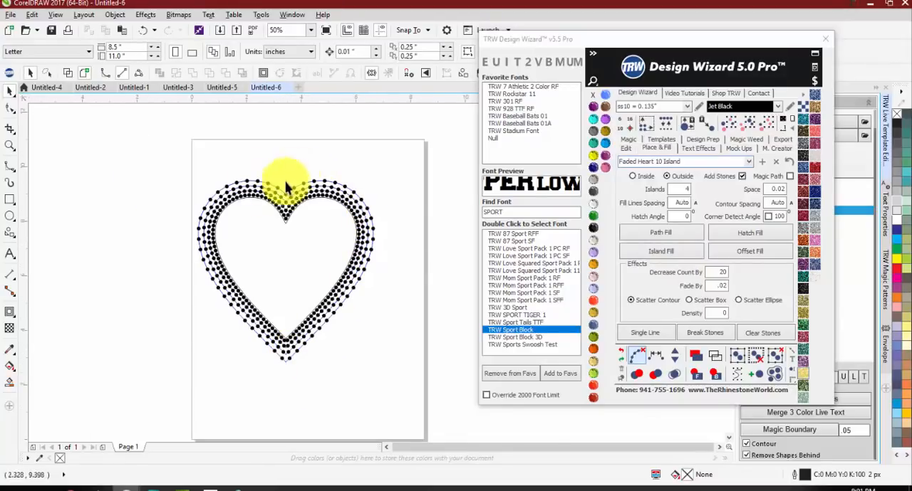
pyautogui.hotkey('ctrl', 'z')
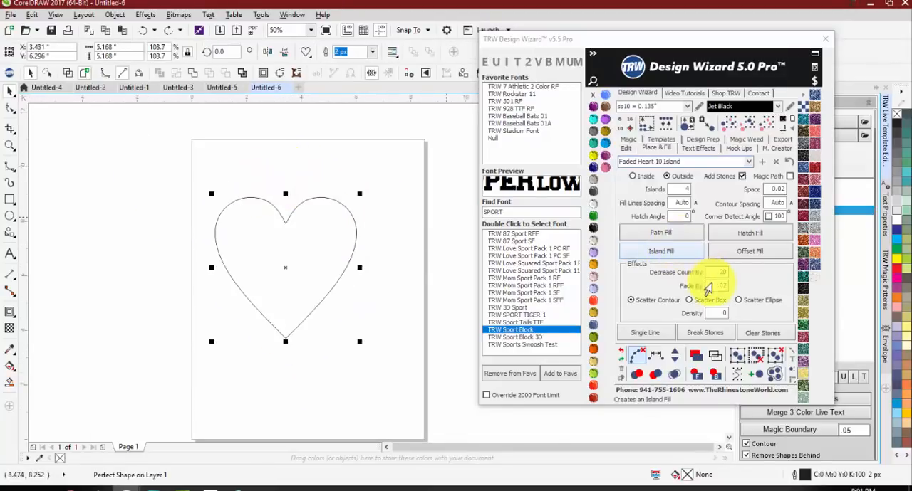
# Step: Try the heart's Island Fill with the count decrease set to 30, and undo it
pyautogui.click(723, 273)
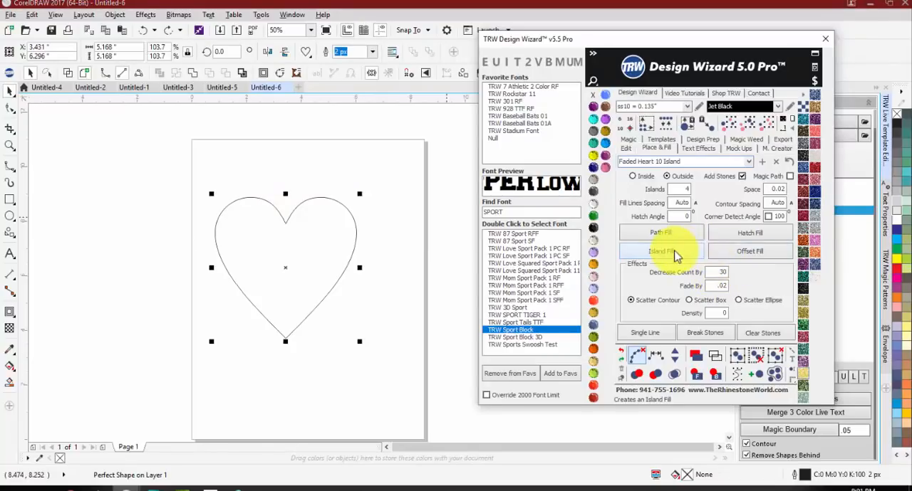
pyautogui.click(673, 253)
pyautogui.click(404, 205)
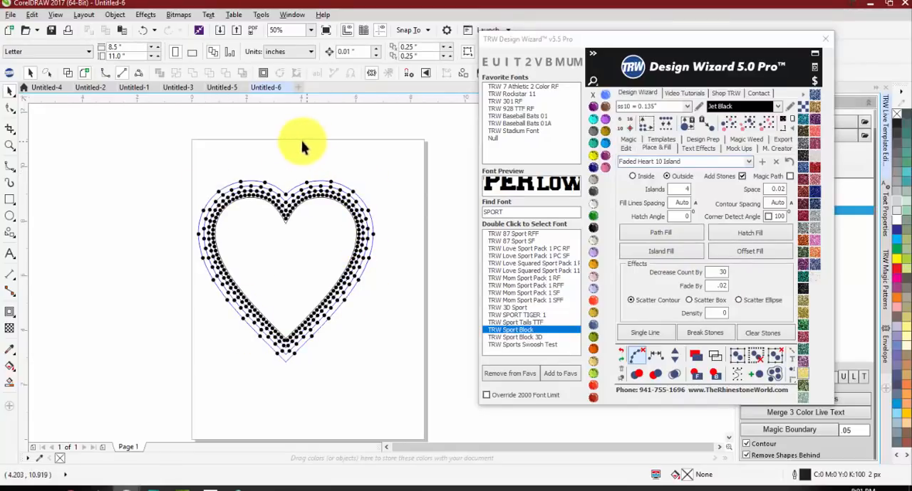
pyautogui.hotkey('ctrl', 'z')
# Step: Try the heart's Island Fill with the count decrease set to 40, inspect the stone rows, and undo it
pyautogui.click(709, 278)
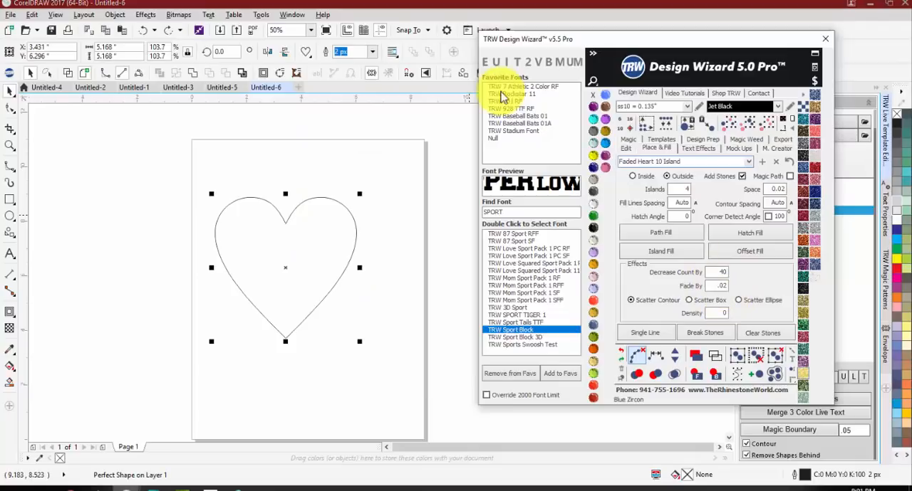
pyautogui.click(650, 254)
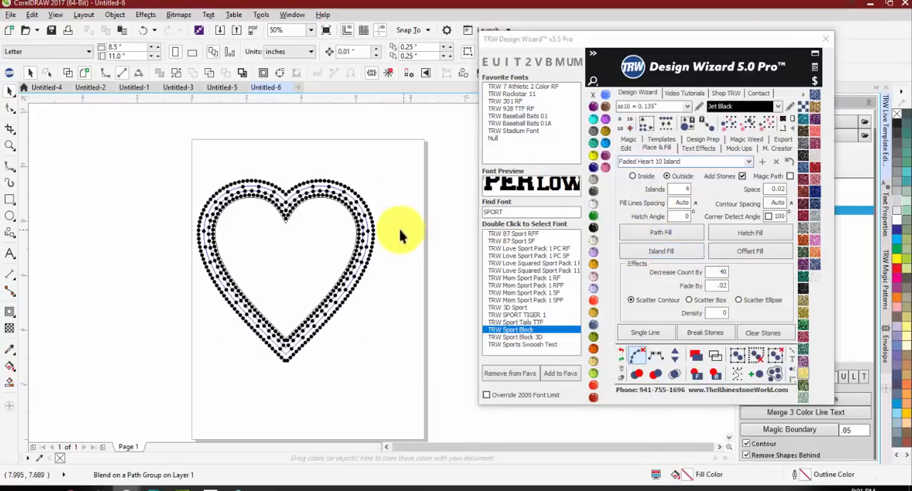
pyautogui.scroll(3, 285, 203)
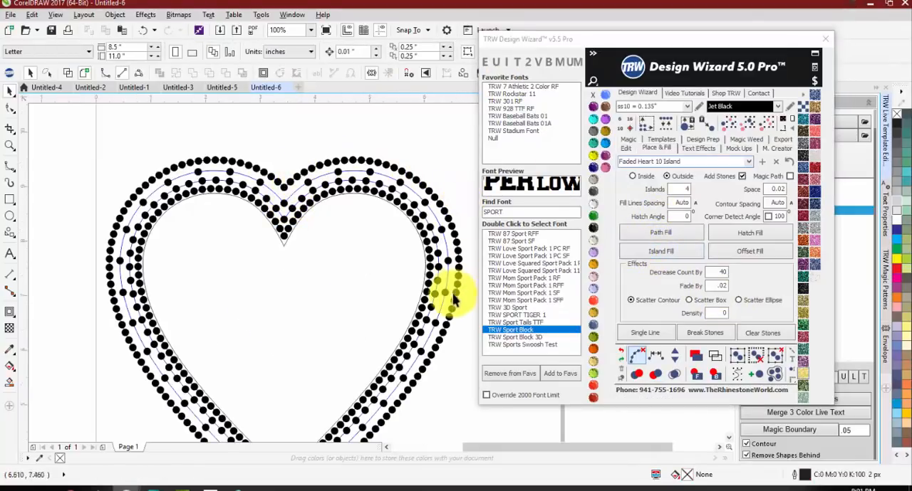
pyautogui.scroll(-3, 451, 274)
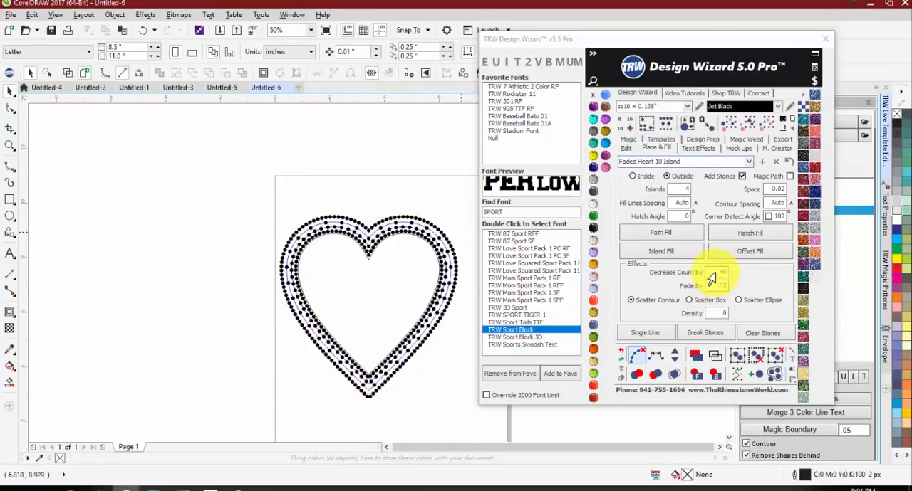
pyautogui.hotkey('ctrl', 'z')
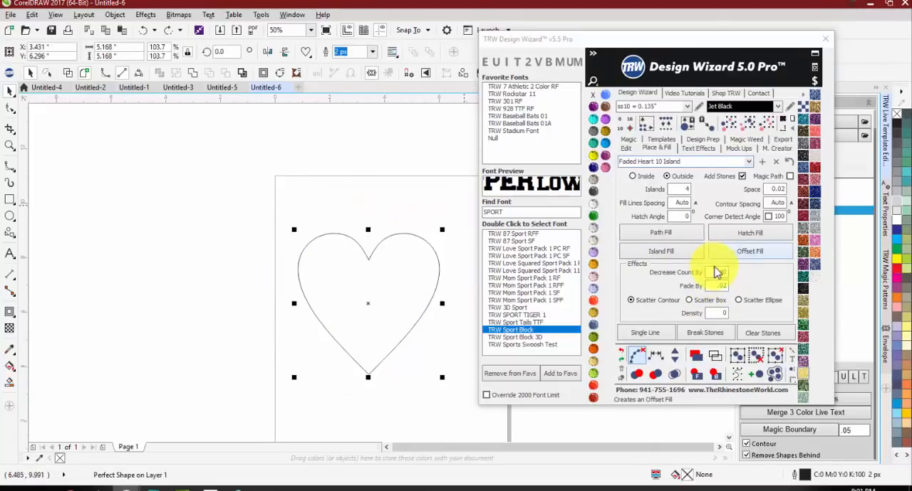
# Step: Set the count decrease to 35 and apply the Island Fill around the heart
pyautogui.click(646, 254)
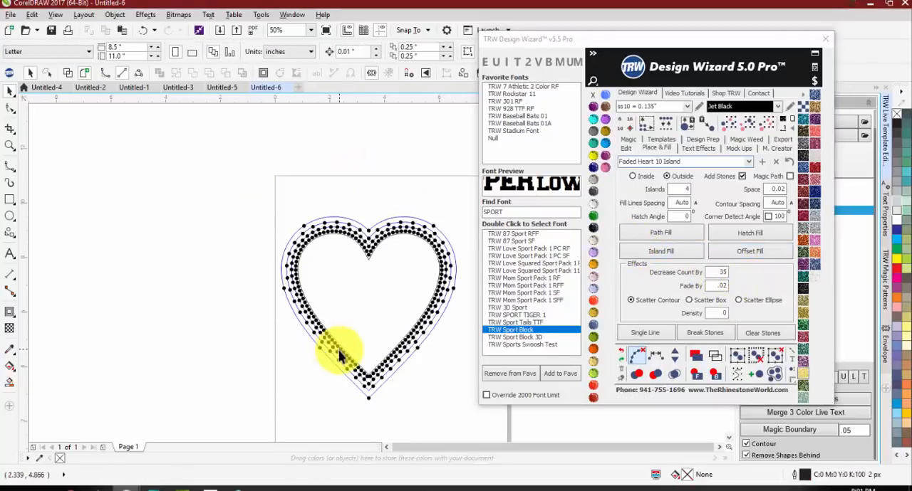
pyautogui.scroll(-2, 248, 230)
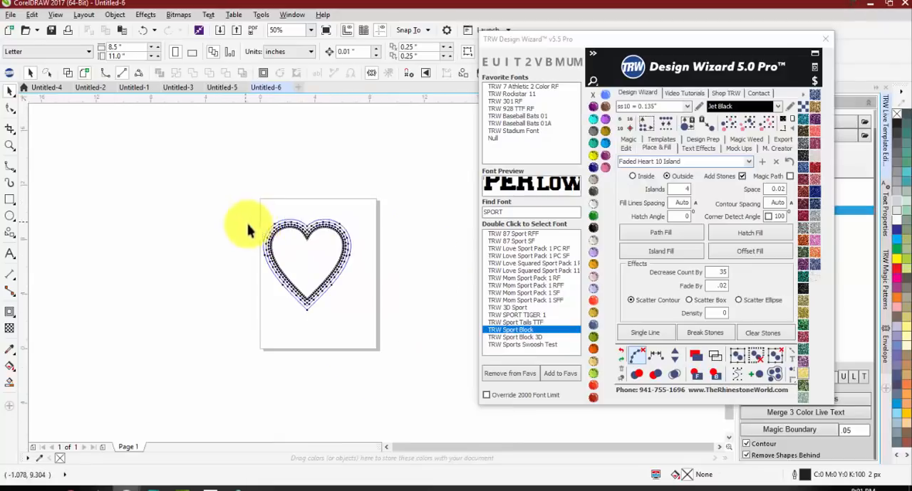
pyautogui.scroll(2, 328, 244)
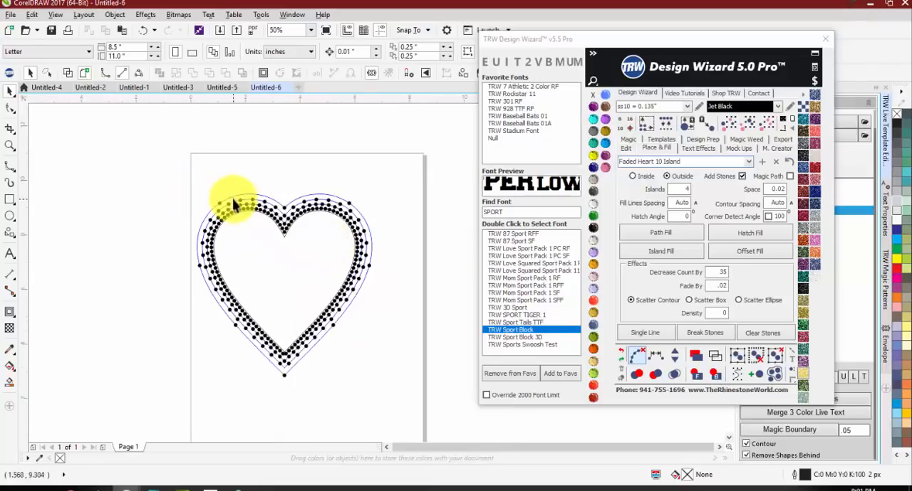
# Step: Remove one stone from the innermost row and add one to the third row so each centers a stone at the heart's bottom point
pyautogui.scroll(4, 285, 367)
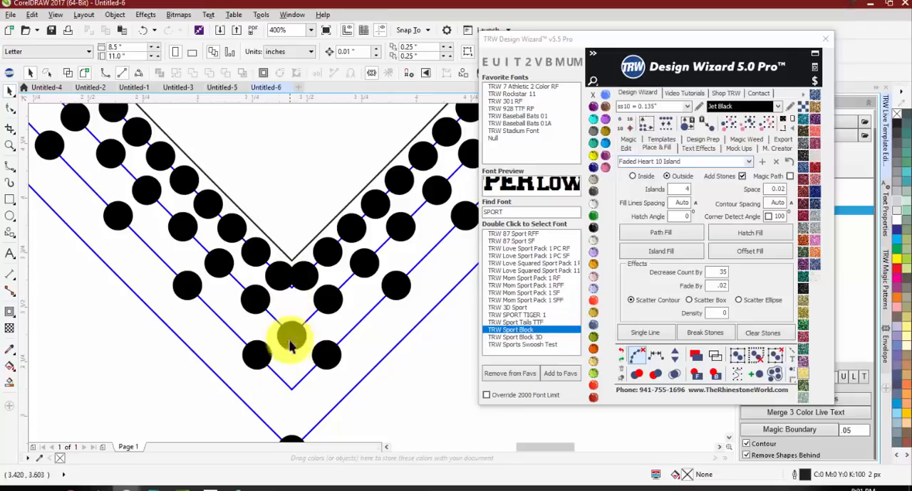
pyautogui.click(302, 276)
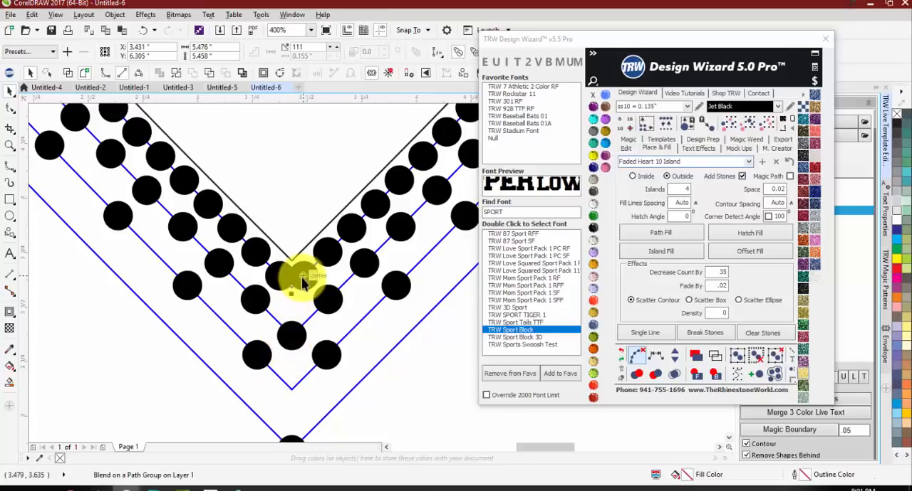
pyautogui.click(675, 358)
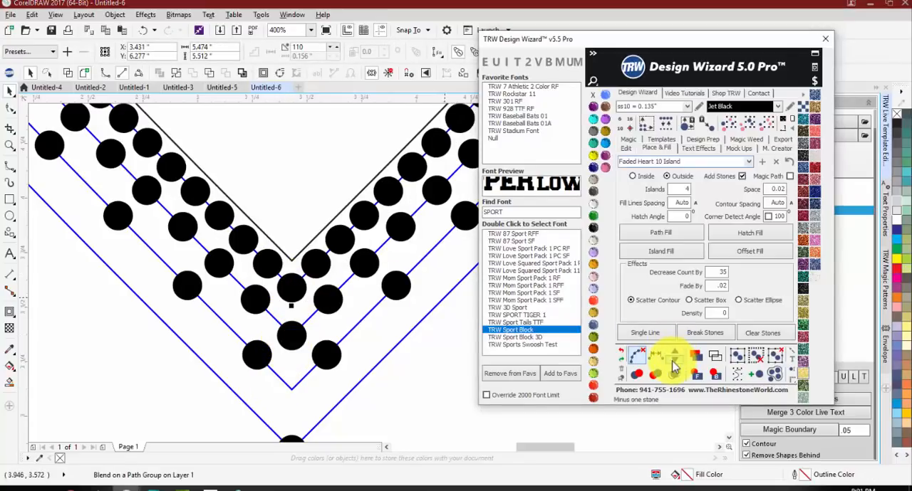
pyautogui.click(325, 355)
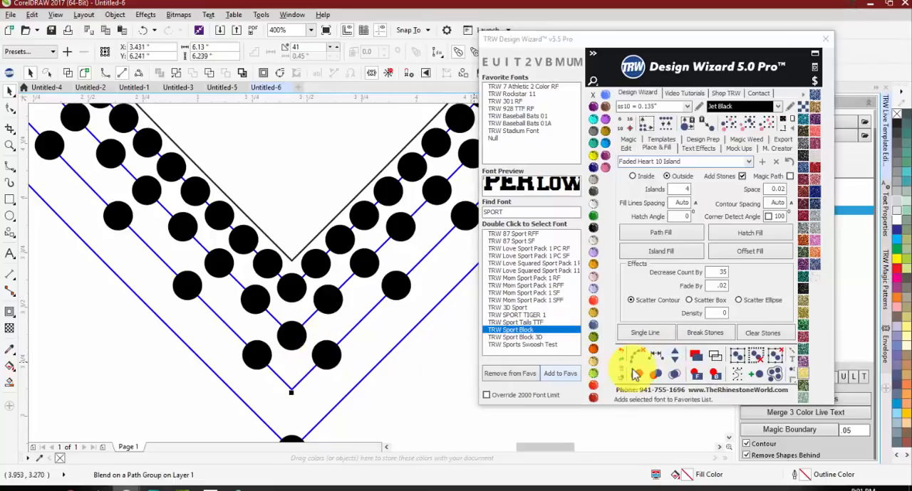
pyautogui.click(677, 359)
pyautogui.scroll(-4, 275, 331)
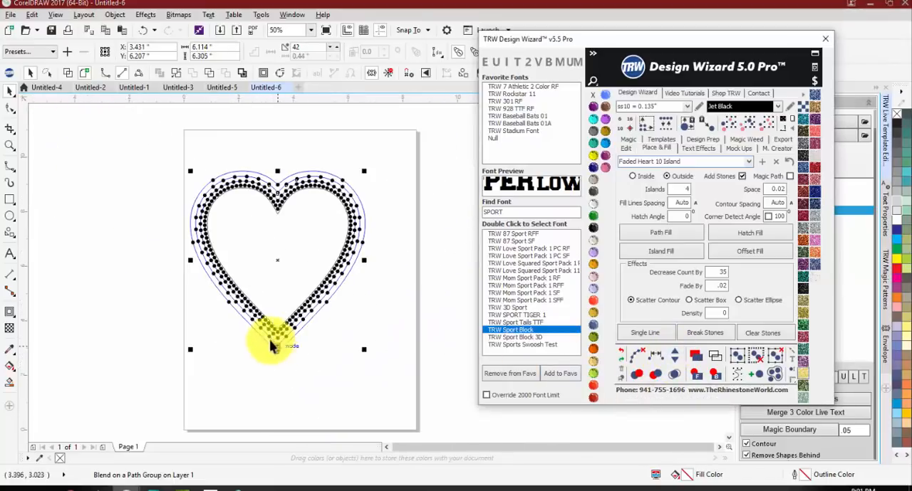
pyautogui.click(251, 216)
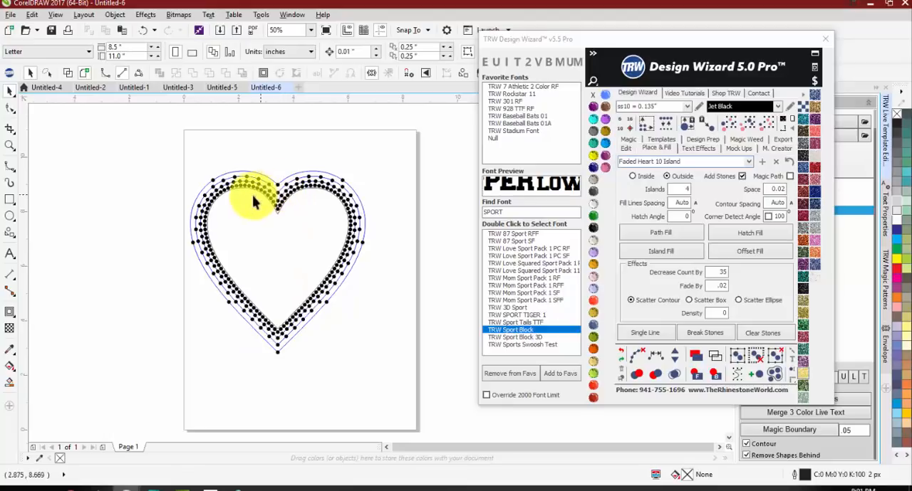
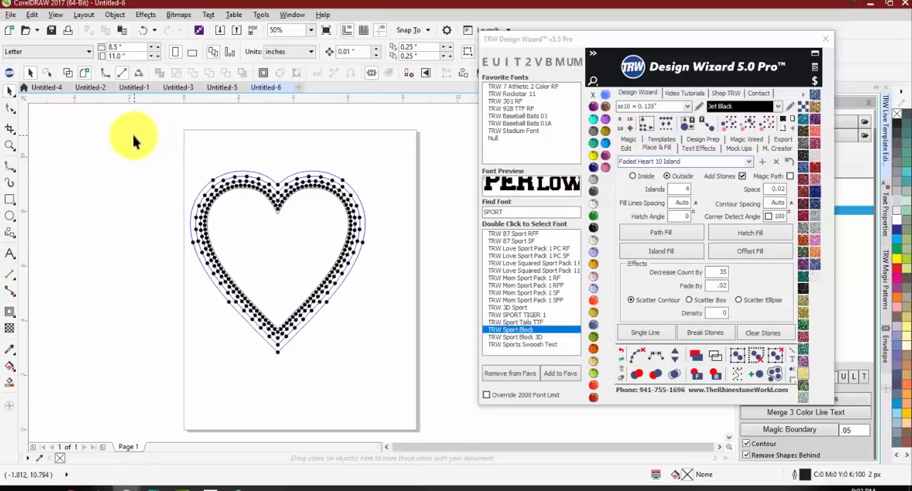
# Step: Break the rhinestone rows around the heart into separate stones and clear their guide outlines
pyautogui.moveTo(128, 133); pyautogui.dragTo(426, 367)
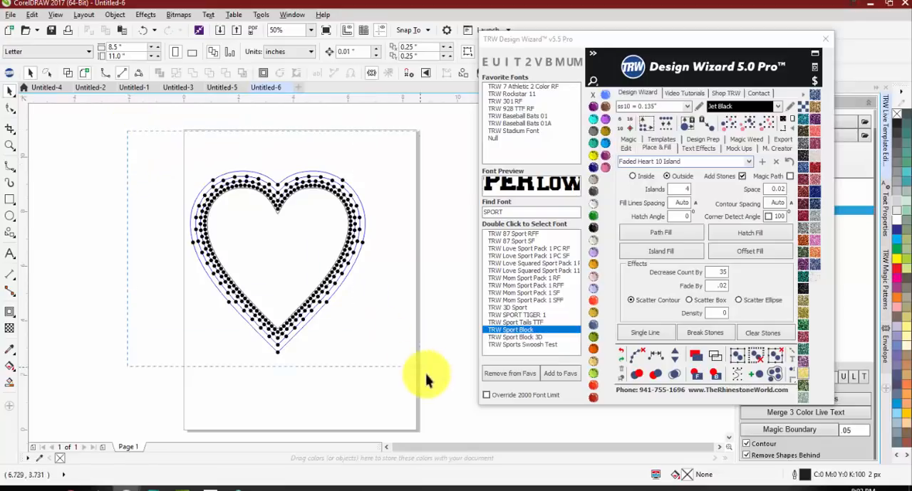
pyautogui.click(641, 358)
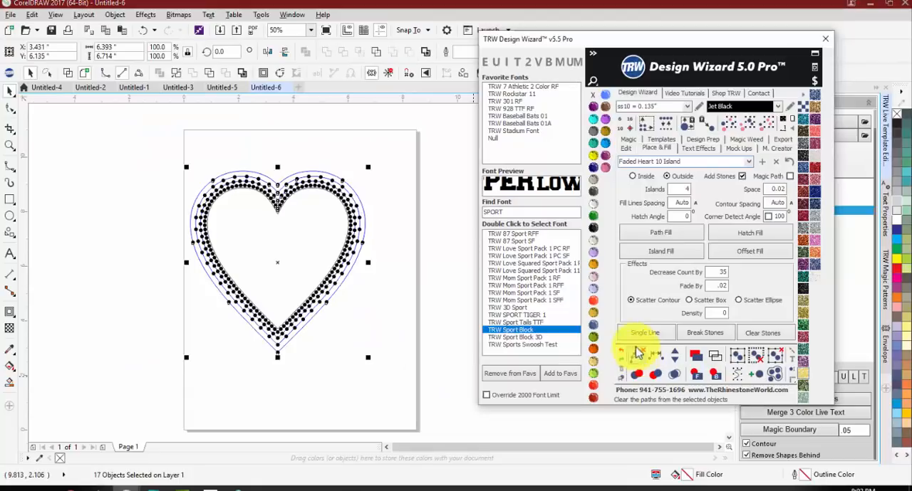
pyautogui.click(261, 204)
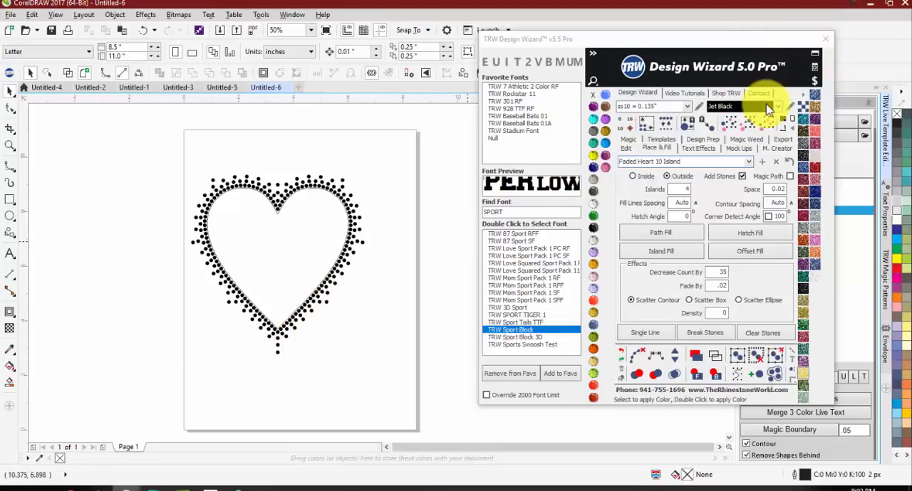
# Step: Fill the heart shape with medium gray
pyautogui.click(306, 244)
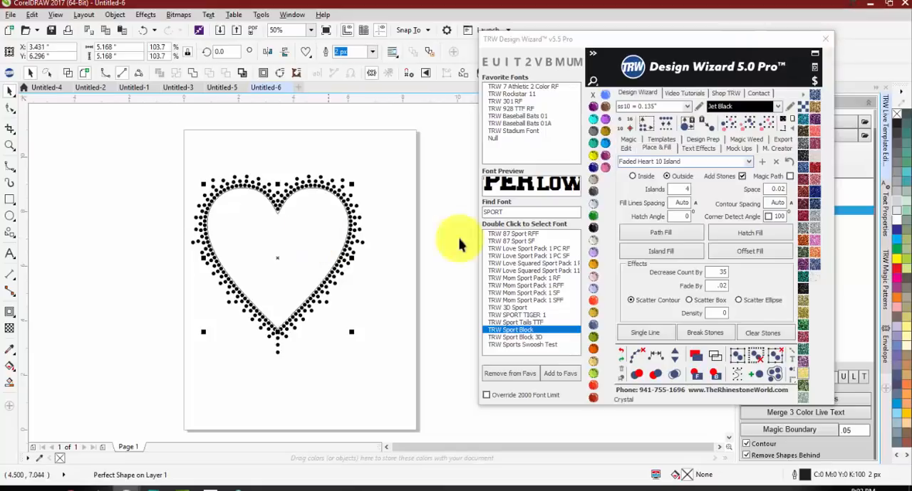
pyautogui.click(898, 203)
pyautogui.click(906, 182)
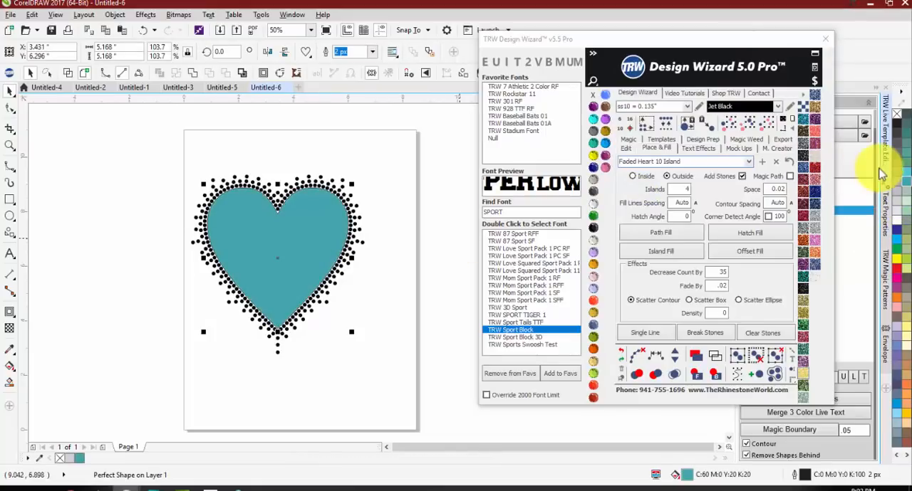
pyautogui.click(900, 192)
# Step: Add the artwork TRW 0110A V3 Soccer Thick from the TRW Live Templates Volume 3 Clipart CDR folder
pyautogui.moveTo(779, 38); pyautogui.dragTo(744, 223)
pyautogui.click(786, 137)
pyautogui.scroll(-6, 349, 246)
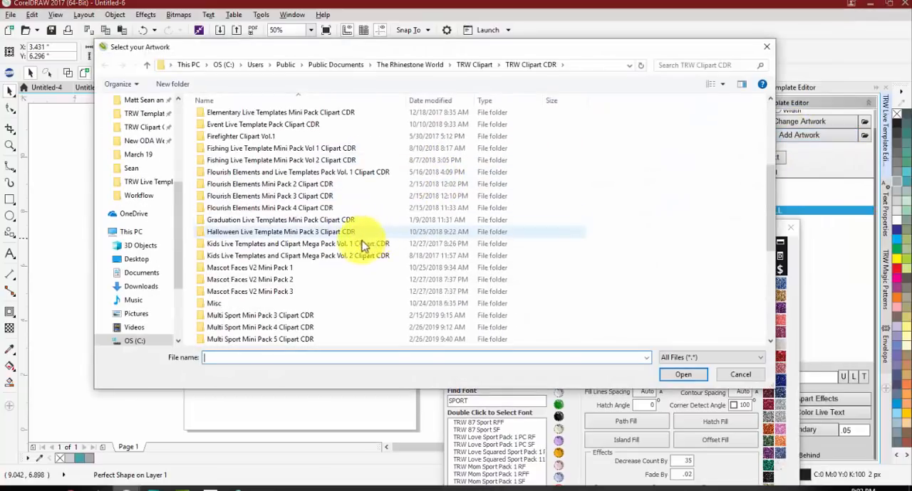
pyautogui.scroll(-4, 332, 248)
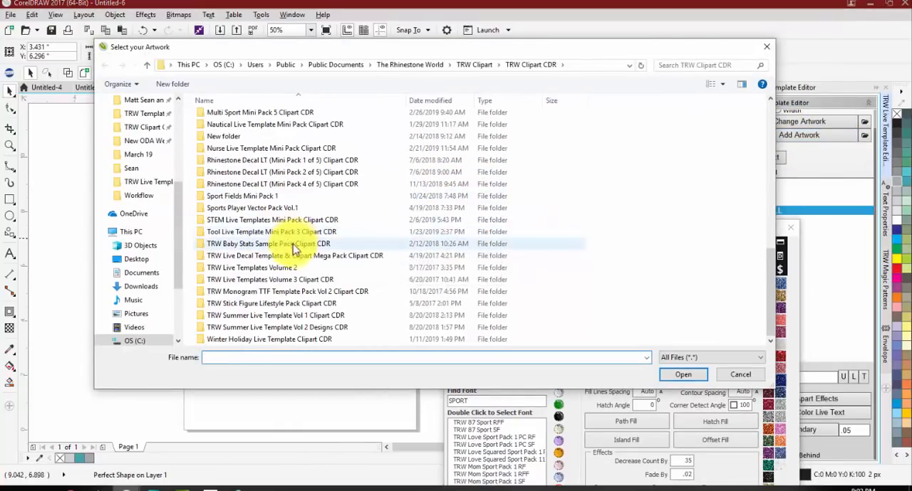
pyautogui.doubleClick(301, 281)
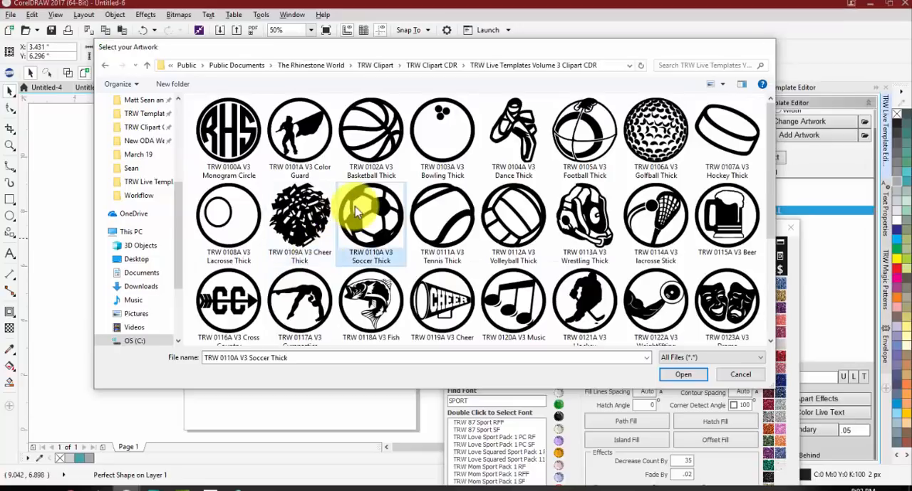
pyautogui.doubleClick(337, 208)
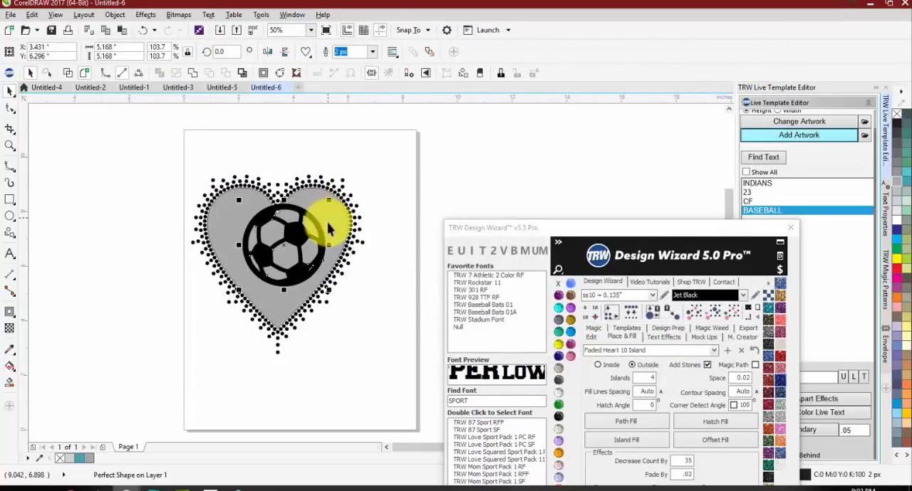
# Step: Enlarge the soccer ball to about 6.8 in wide and position it so it covers the heart
pyautogui.moveTo(349, 193); pyautogui.dragTo(427, 146)
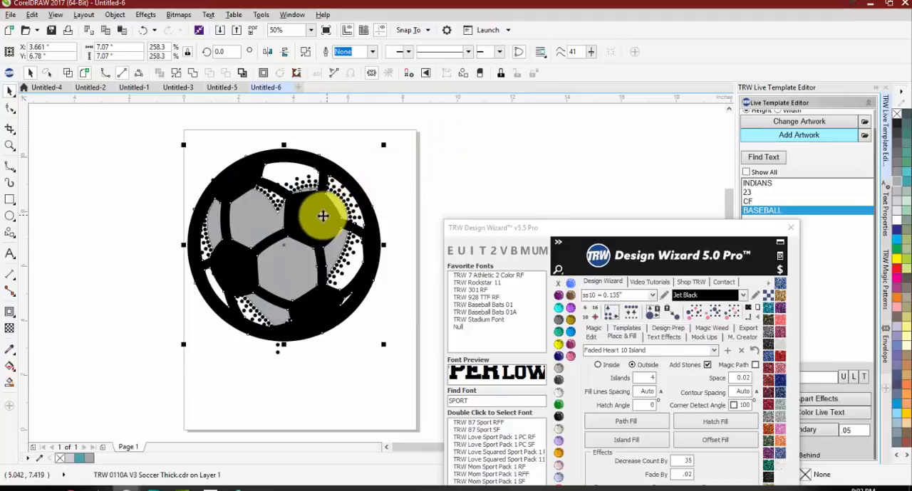
pyautogui.scroll(2, 321, 213)
pyautogui.moveTo(307, 212); pyautogui.dragTo(312, 217)
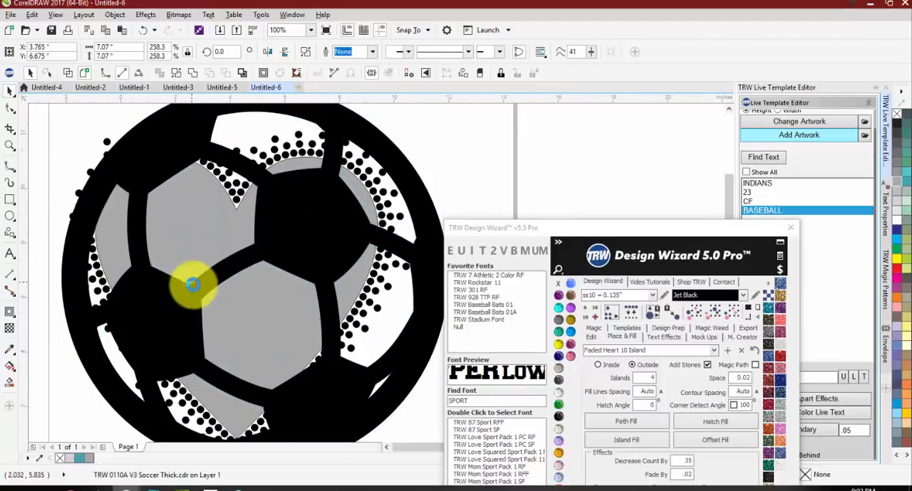
pyautogui.scroll(-2, 193, 285)
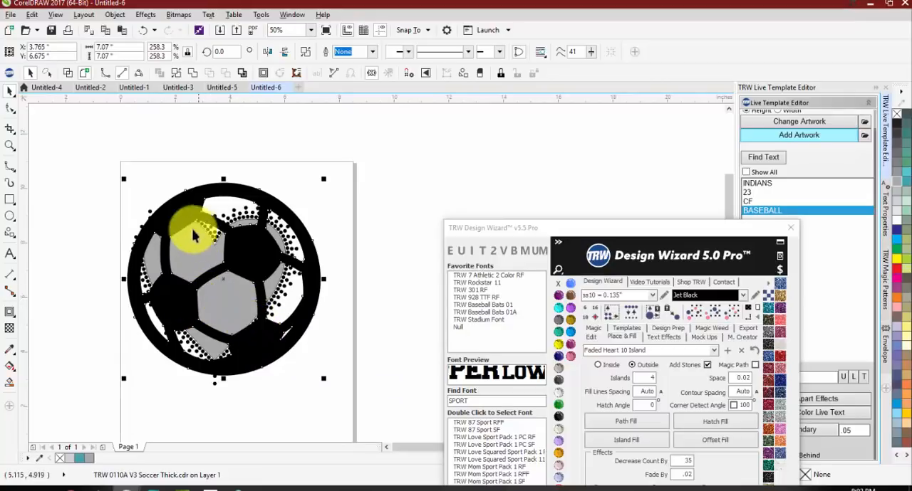
pyautogui.moveTo(322, 181); pyautogui.dragTo(317, 185)
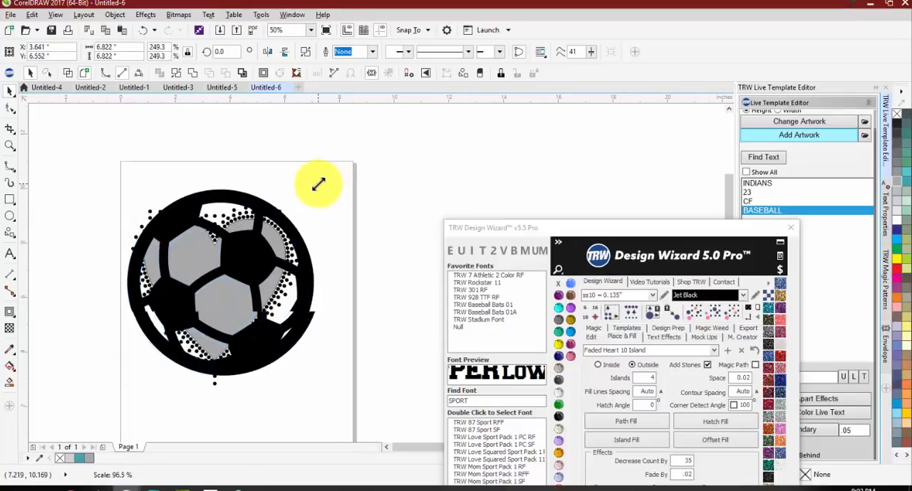
pyautogui.press('Up')
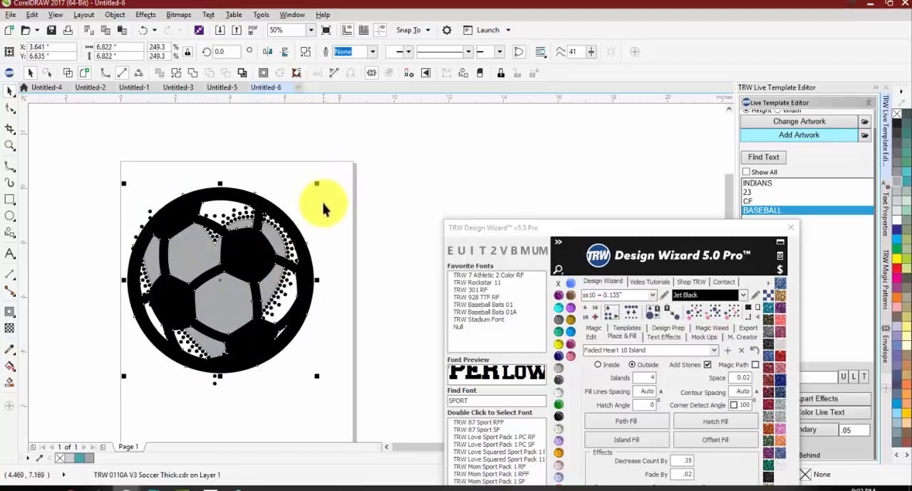
pyautogui.moveTo(251, 260); pyautogui.dragTo(255, 259)
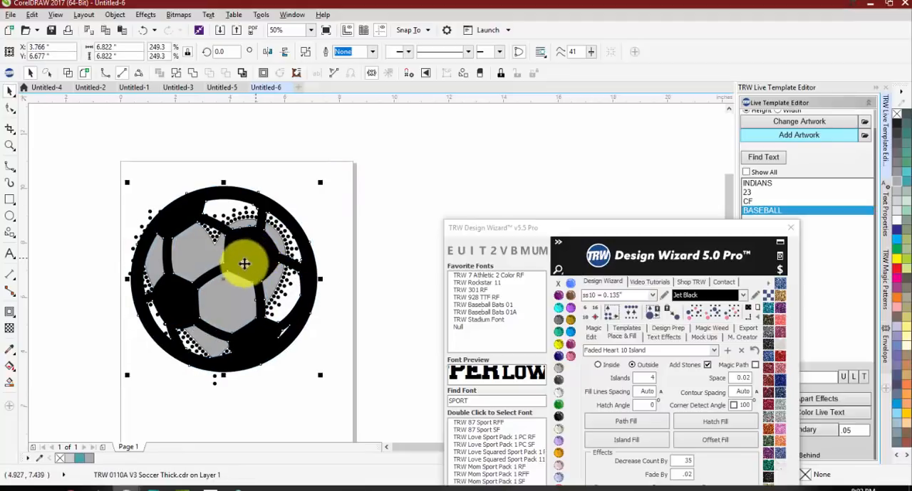
# Step: Try intersecting the unrotated soccer ball with the heart and move the original ball beside the page
pyautogui.keyDown('shift'); pyautogui.click(227, 300); pyautogui.keyUp('shift')
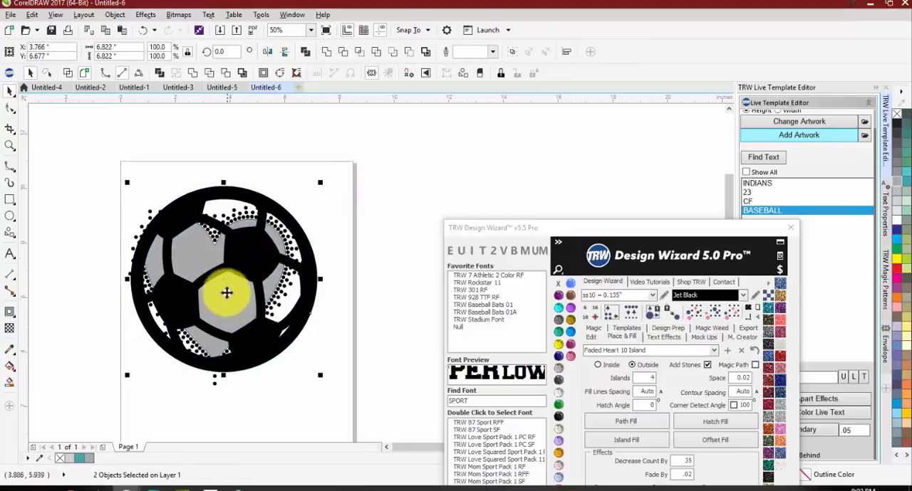
pyautogui.scroll(-1, 227, 280)
pyautogui.moveTo(232, 266); pyautogui.dragTo(338, 264)
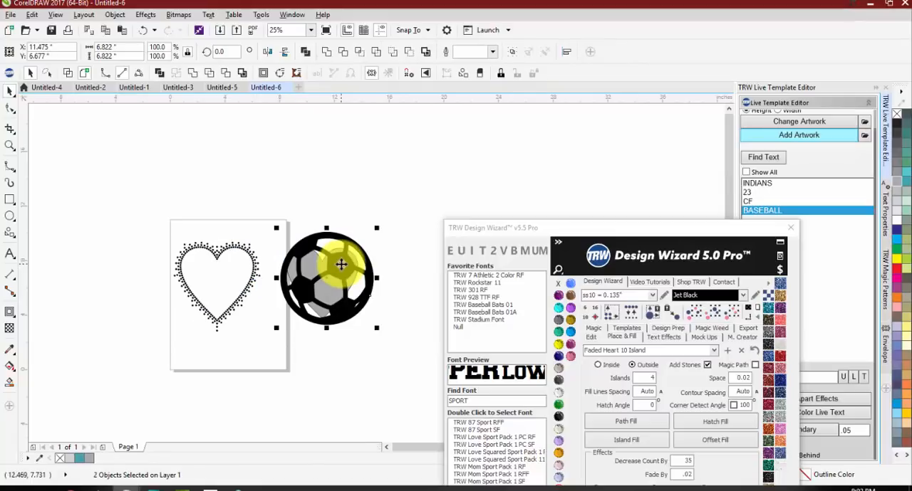
pyautogui.hotkey('ctrl', 'z')
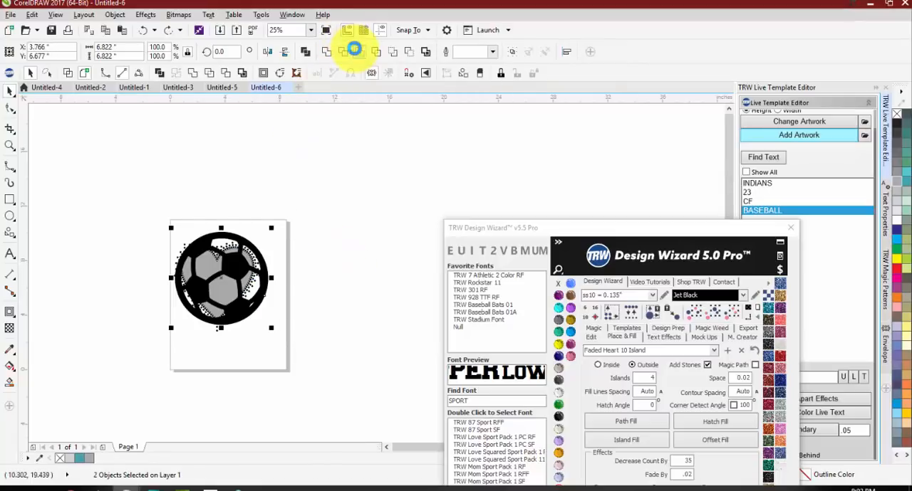
pyautogui.click(356, 52)
pyautogui.moveTo(276, 308); pyautogui.dragTo(401, 299)
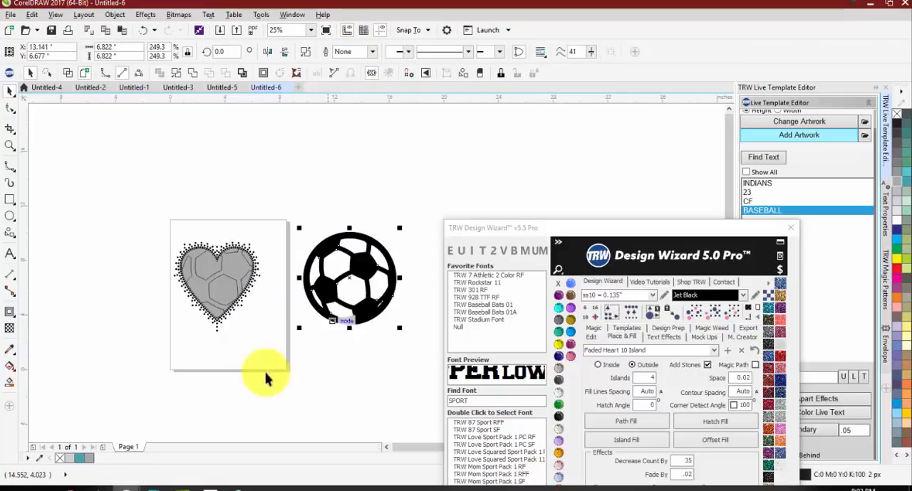
# Step: Fill the heart-shaped soccer pattern with black and undo a trial move of it
pyautogui.scroll(4, 206, 309)
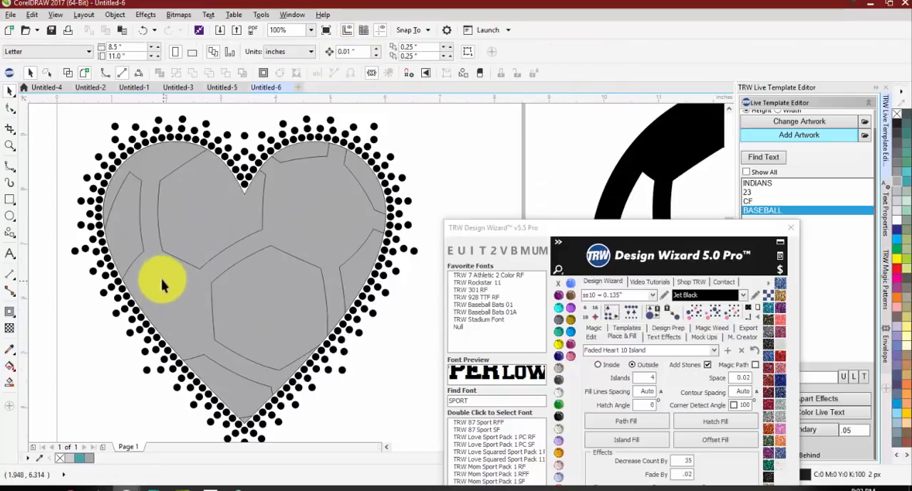
pyautogui.scroll(-4, 191, 267)
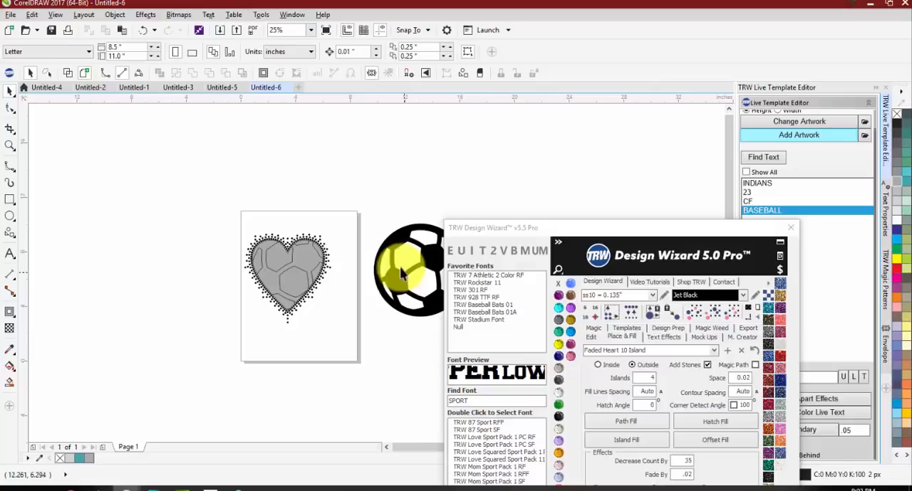
pyautogui.scroll(2, 309, 255)
pyautogui.click(309, 254)
pyautogui.click(396, 382)
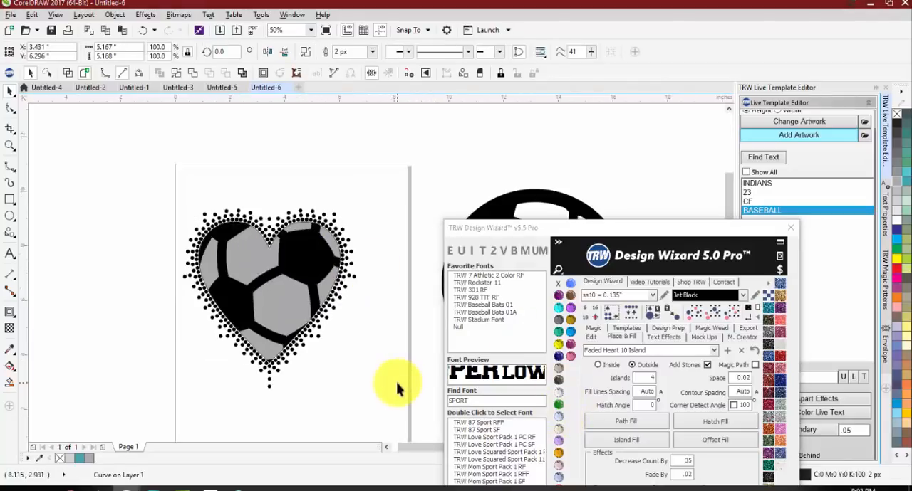
pyautogui.moveTo(314, 254); pyautogui.dragTo(255, 270)
pyautogui.hotkey('ctrl', 'z')
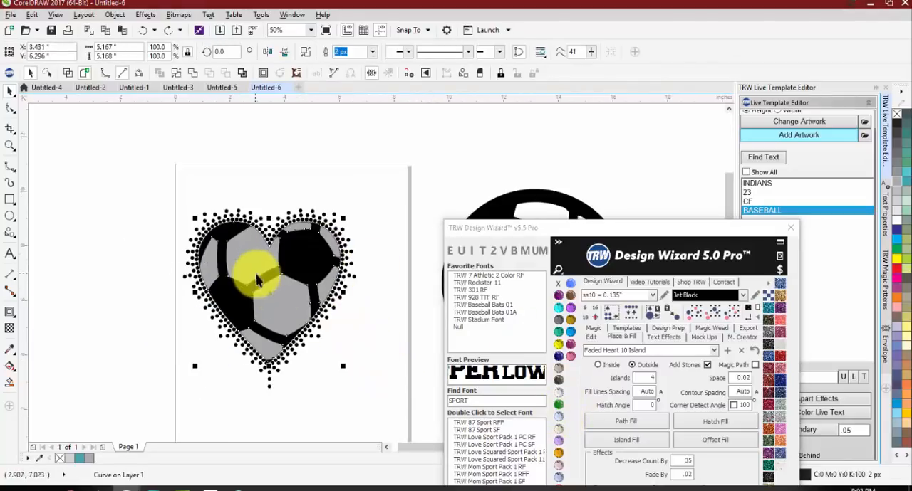
pyautogui.click(349, 355)
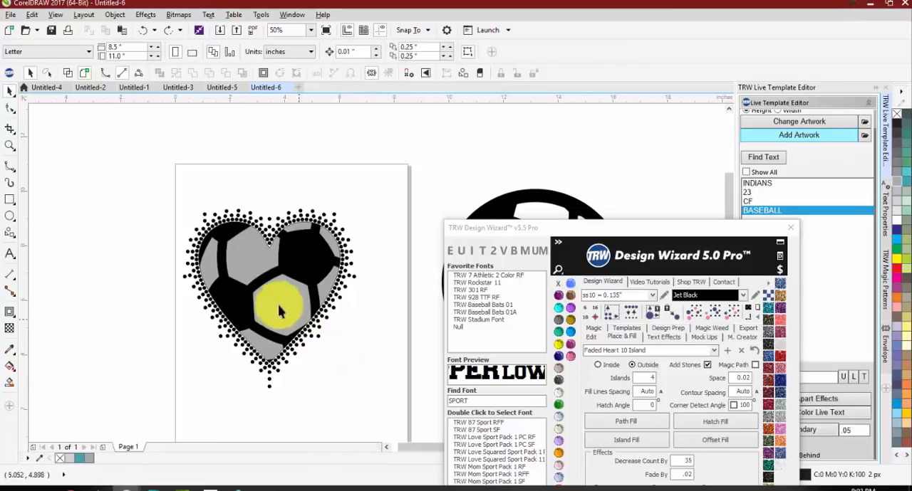
# Step: Inspect the soccer heart, then undo the pattern's black fill and the ball's move off the heart
pyautogui.scroll(-1, 257, 305)
pyautogui.scroll(1, 235, 281)
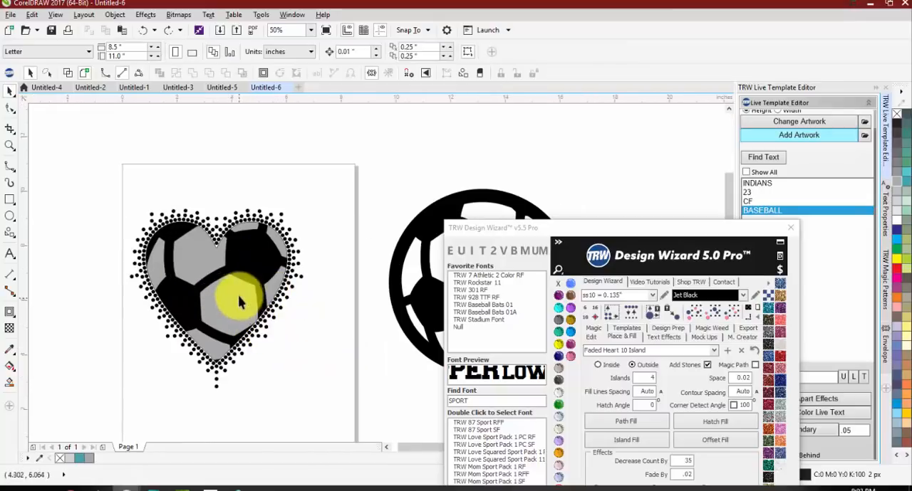
pyautogui.scroll(-1, 183, 265)
pyautogui.scroll(1, 228, 261)
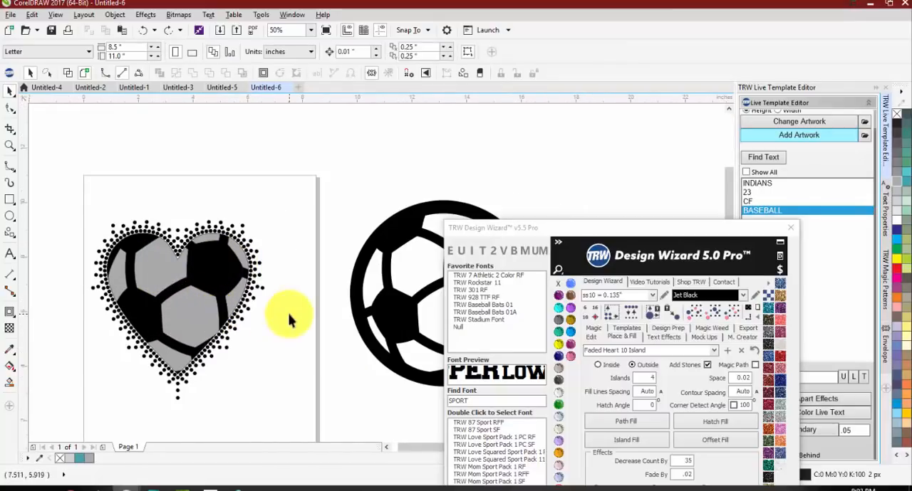
pyautogui.hotkey('ctrl', 'z')
pyautogui.hotkey('ctrl', 'z')
# Step: Rotate the soccer ball about 96 degrees counterclockwise and delete the leftover intersected pattern inside the heart
pyautogui.click(203, 261)
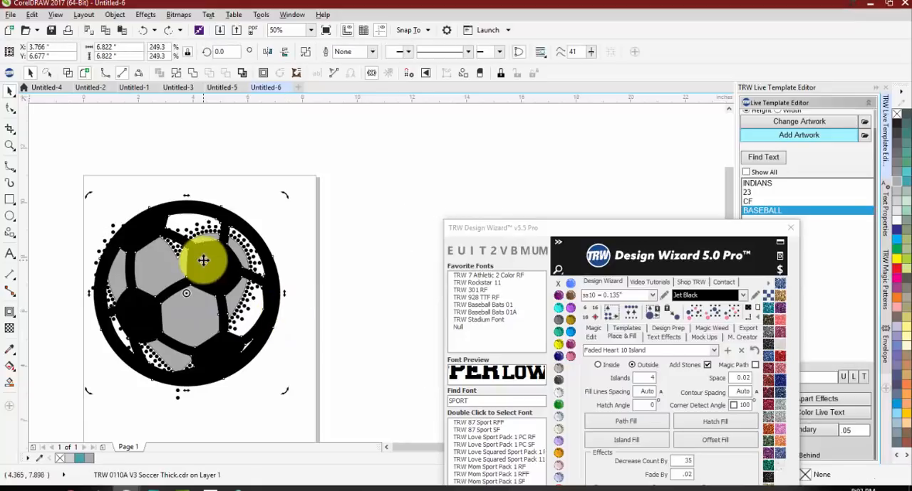
pyautogui.moveTo(295, 206); pyautogui.dragTo(43, 285)
pyautogui.click(44, 289)
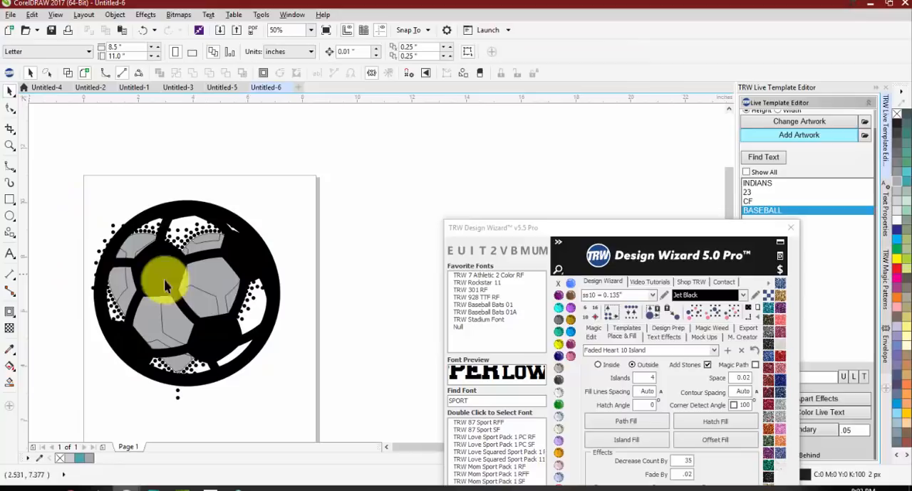
pyautogui.click(214, 312)
pyautogui.press('Delete')
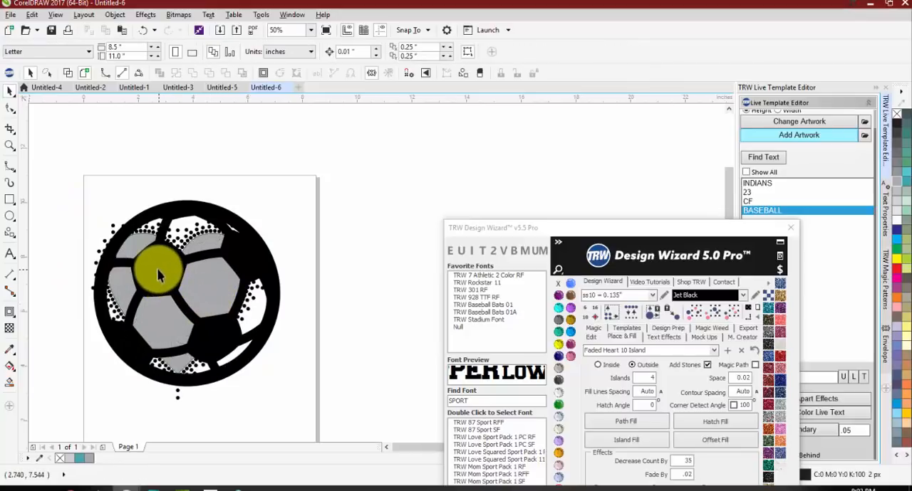
# Step: Intersect the rotated soccer ball with the heart and move the original ball clear of the heart
pyautogui.click(158, 271)
pyautogui.keyDown('shift'); pyautogui.click(219, 286); pyautogui.keyUp('shift')
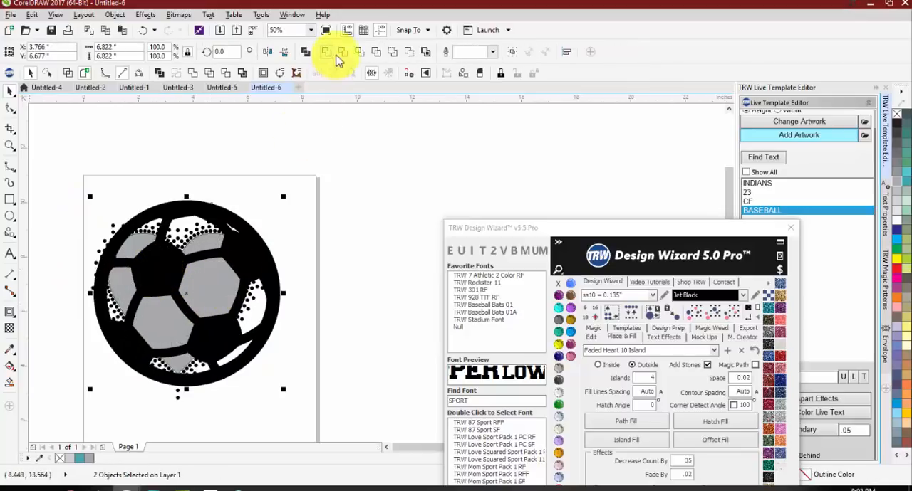
pyautogui.click(300, 192)
pyautogui.moveTo(247, 260); pyautogui.dragTo(420, 162)
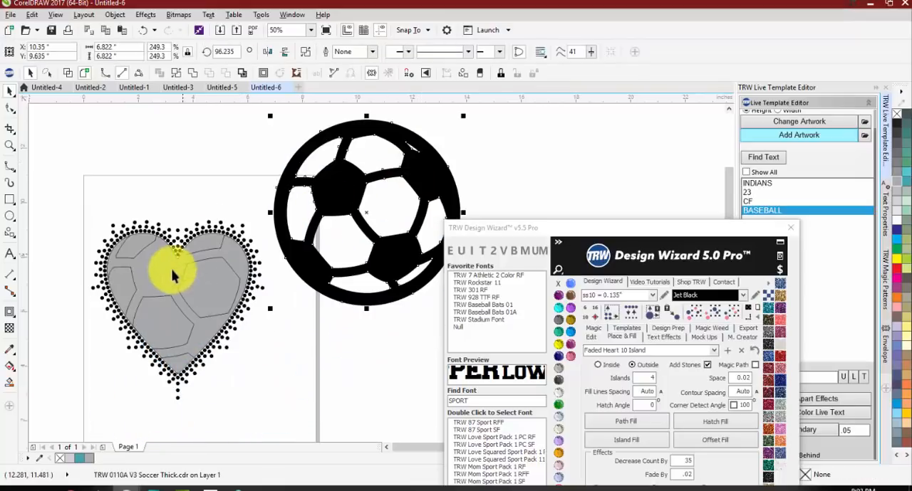
# Step: Fill the heart-shaped soccer pattern from the rotated ball with solid black
pyautogui.click(161, 274)
pyautogui.click(557, 414)
pyautogui.click(319, 406)
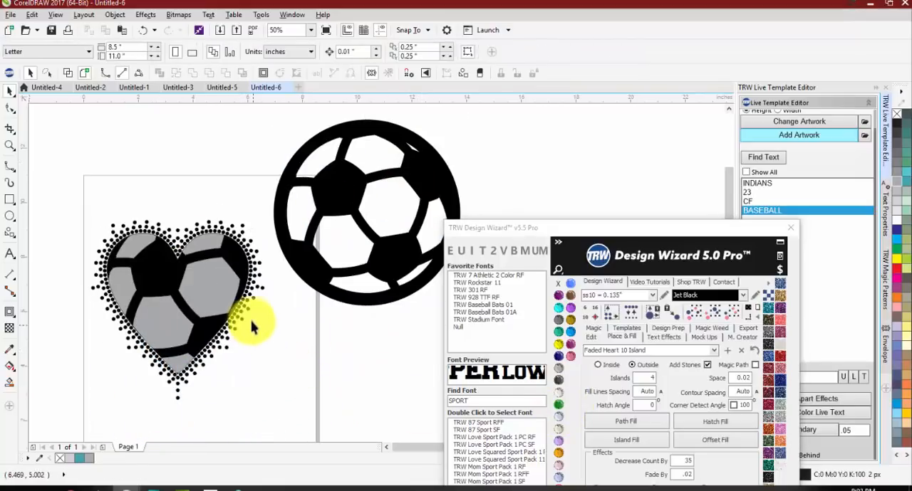
# Step: Change the heart's background fill to light gray behind the black soccer pattern
pyautogui.click(238, 281)
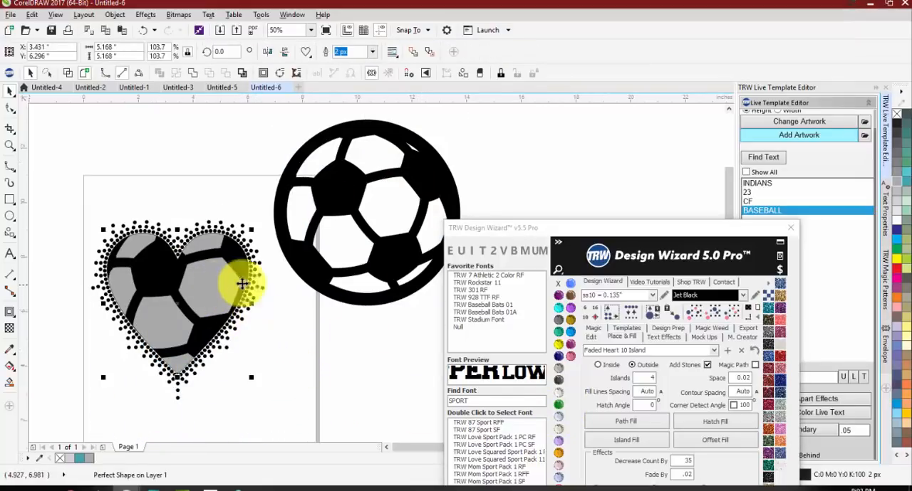
pyautogui.click(899, 204)
pyautogui.click(312, 357)
pyautogui.scroll(-1, 174, 206)
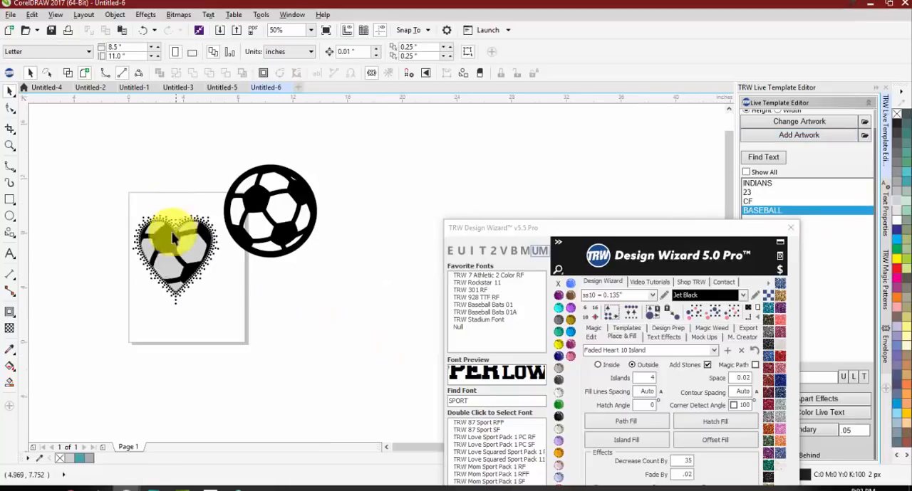
pyautogui.scroll(1, 190, 220)
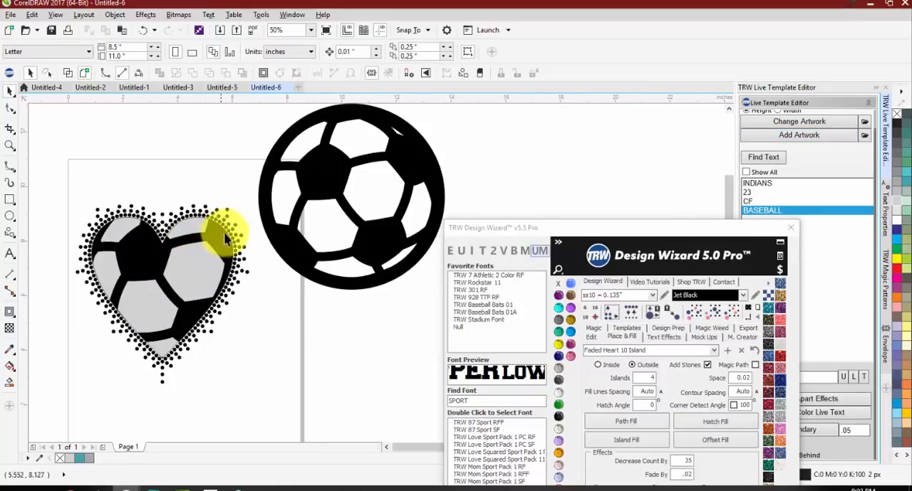
# Step: Delete the original soccer ball beside the heart and reposition the TRW Design Wizard window higher up
pyautogui.click(314, 161)
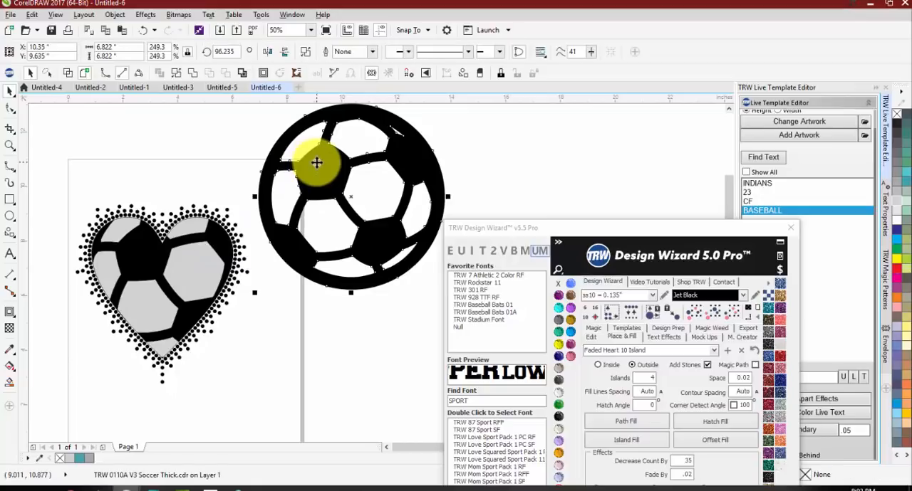
pyautogui.press('Delete')
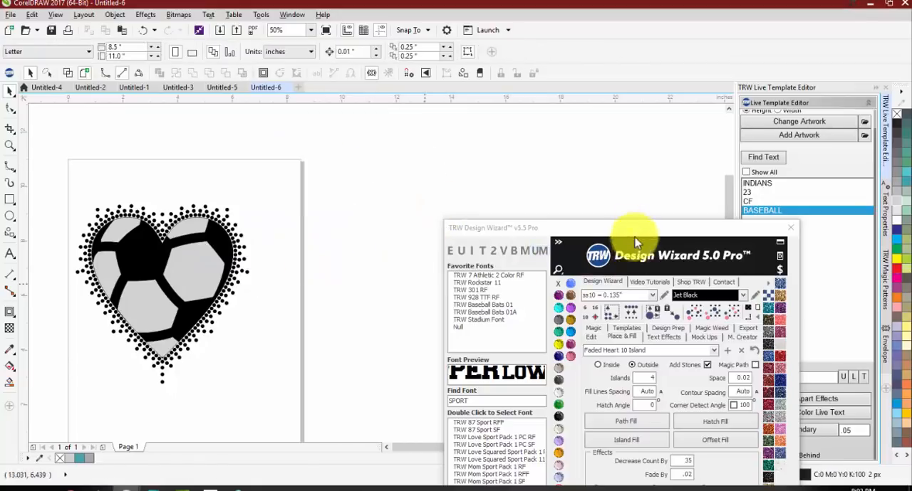
pyautogui.moveTo(633, 229); pyautogui.dragTo(550, 105)
pyautogui.scroll(2, 149, 238)
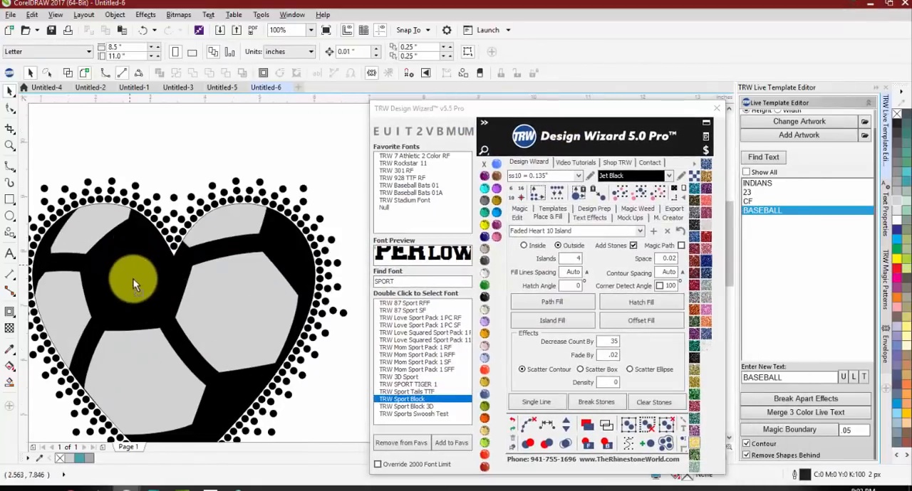
# Step: Create an outside contour around the black soccer pattern using the Default preset, Island Fill and a contour spacing of .05
pyautogui.click(134, 279)
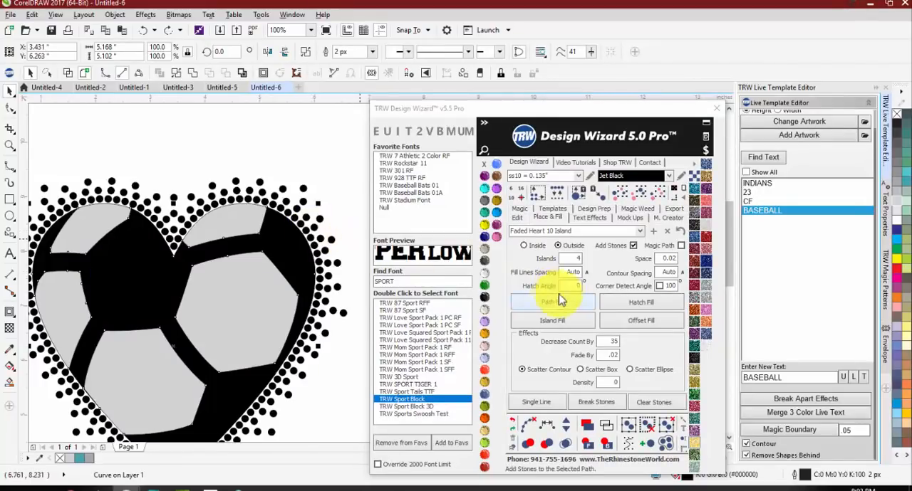
pyautogui.click(640, 231)
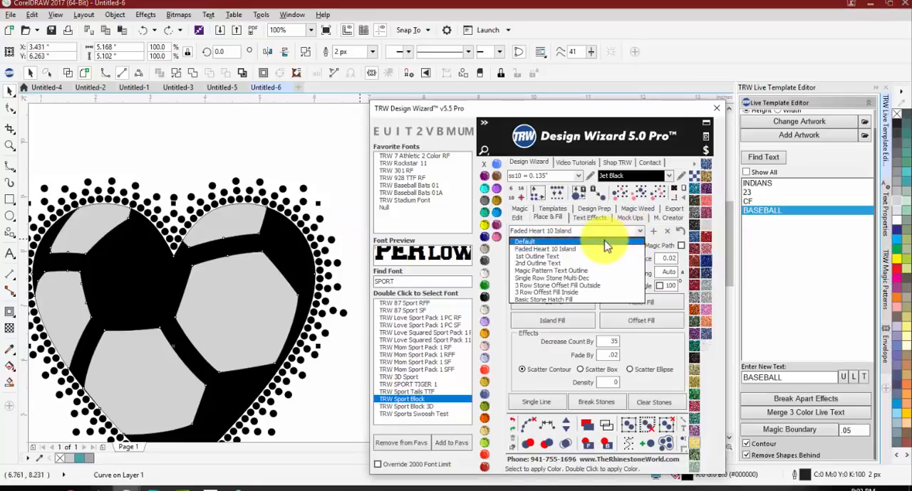
pyautogui.click(598, 242)
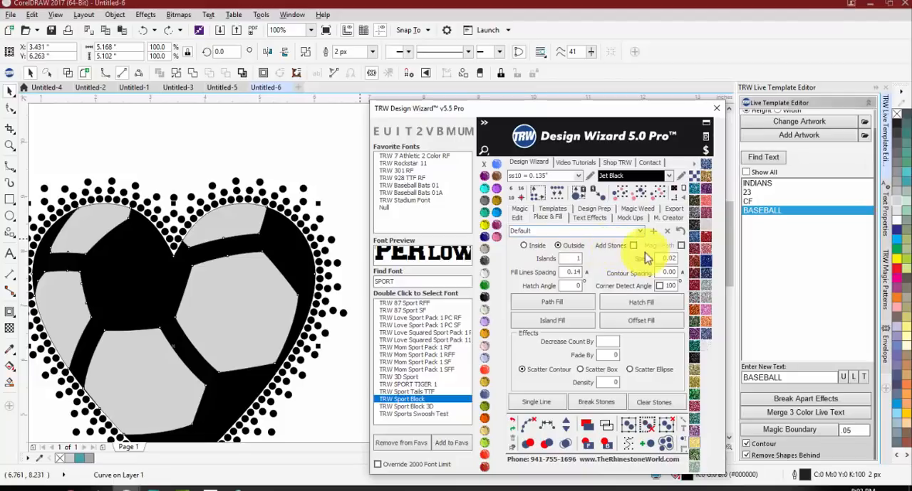
pyautogui.click(682, 273)
pyautogui.moveTo(676, 272); pyautogui.dragTo(653, 272)
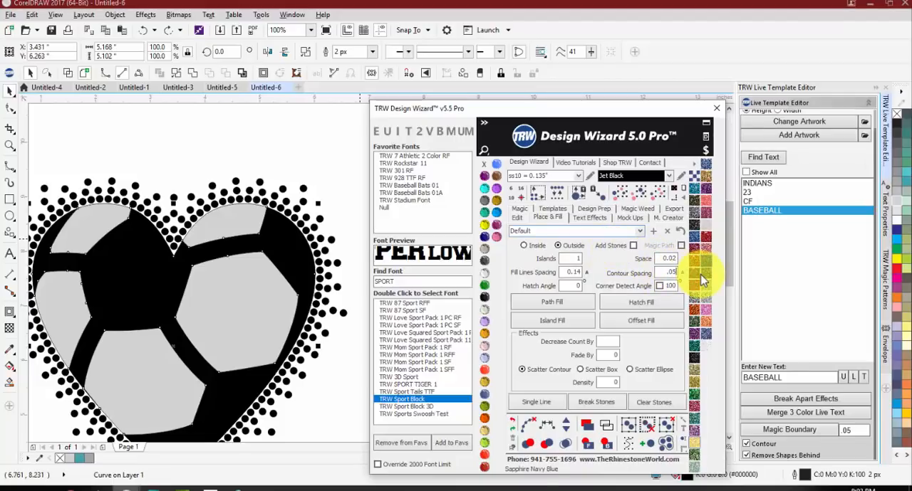
pyautogui.click(541, 325)
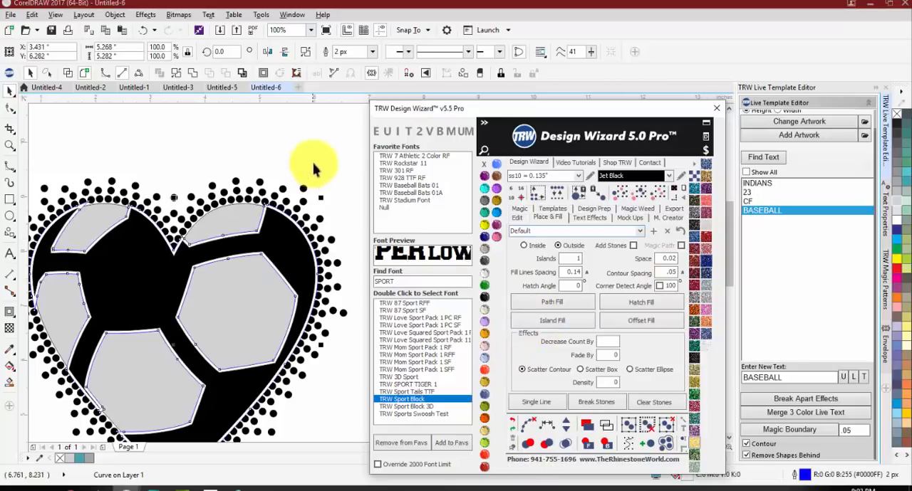
# Step: Cut the contour shape out of the light gray heart to leave a gap around the black soccer pattern
pyautogui.scroll(5, 261, 220)
pyautogui.scroll(-3, 274, 149)
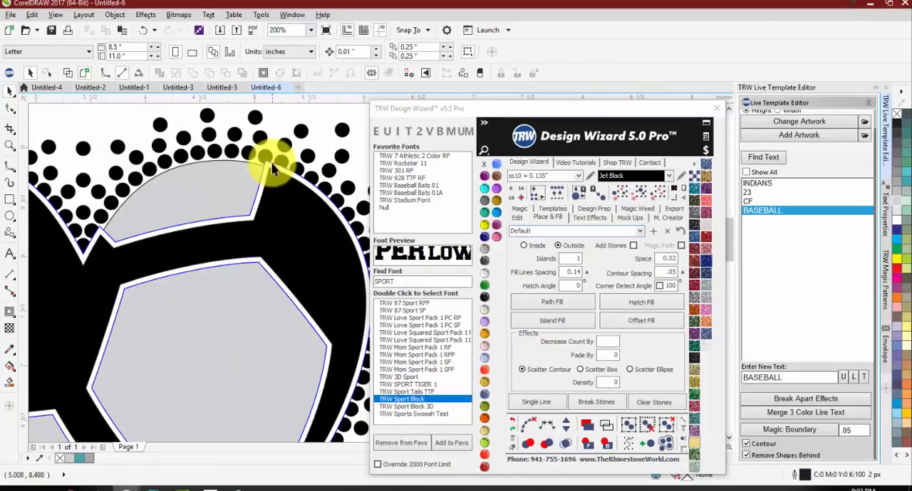
pyautogui.scroll(2, 268, 160)
pyautogui.click(281, 154)
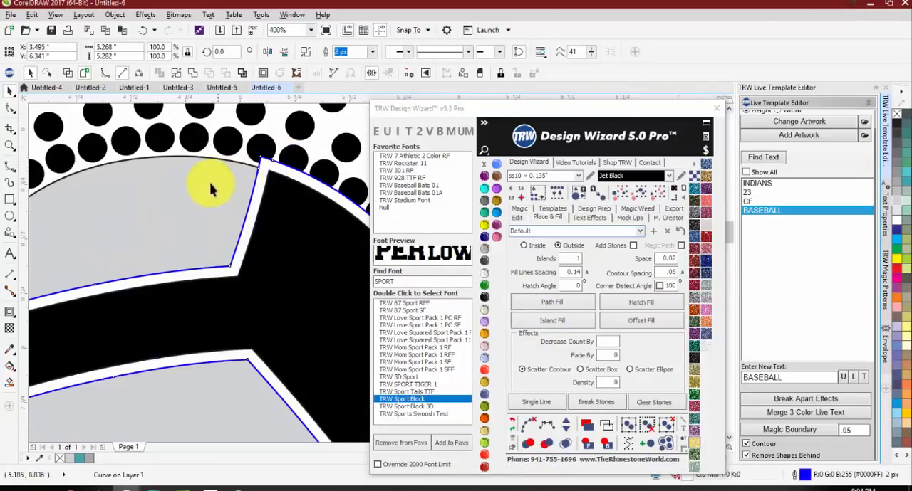
pyautogui.keyDown('shift'); pyautogui.click(178, 206); pyautogui.keyUp('shift')
pyautogui.scroll(-1, 213, 175)
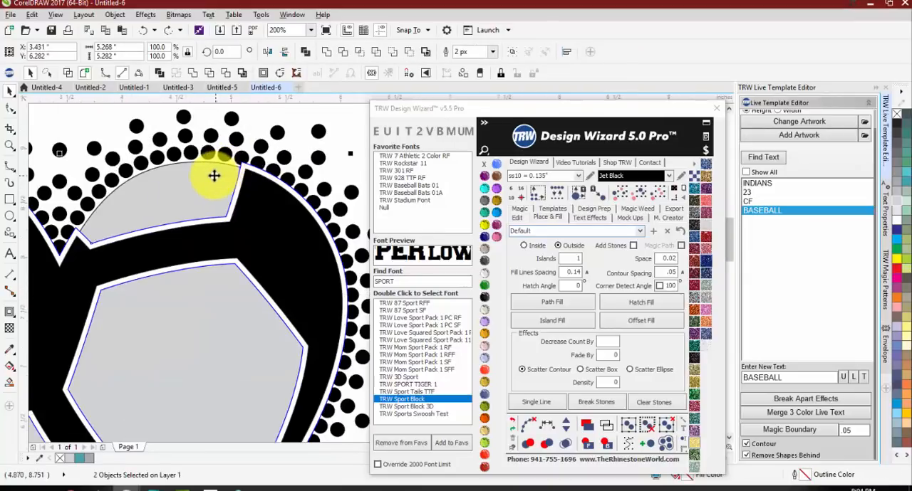
pyautogui.click(410, 52)
pyautogui.scroll(1, 245, 184)
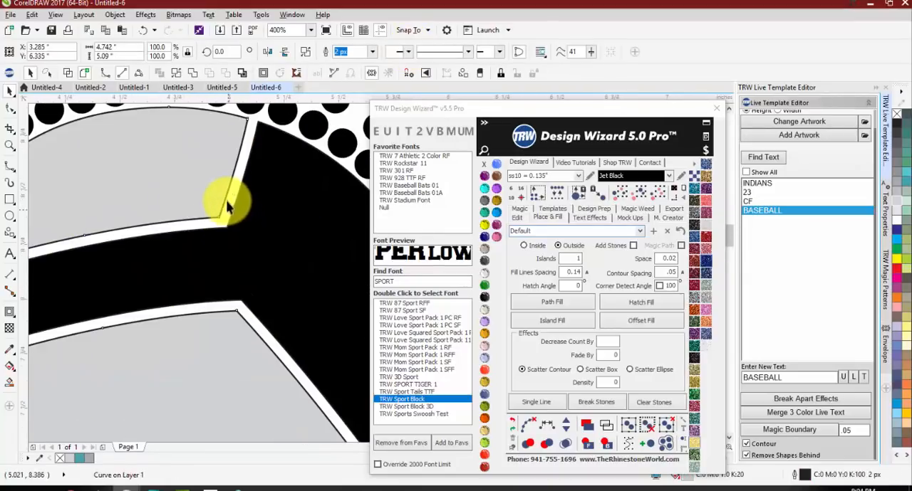
pyautogui.scroll(-2, 233, 219)
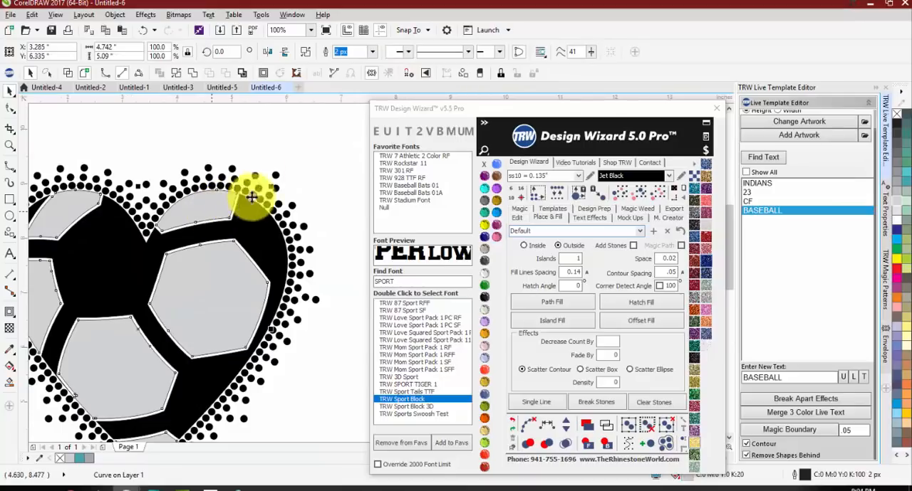
# Step: Remove the outline from the trimmed gray soccer panels and deselect the artwork
pyautogui.click(275, 227)
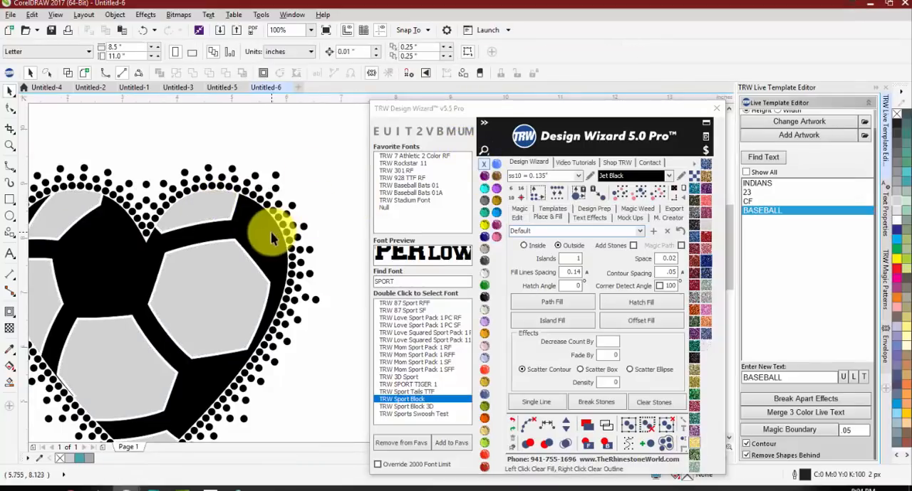
pyautogui.click(291, 148)
pyautogui.scroll(-1, 285, 153)
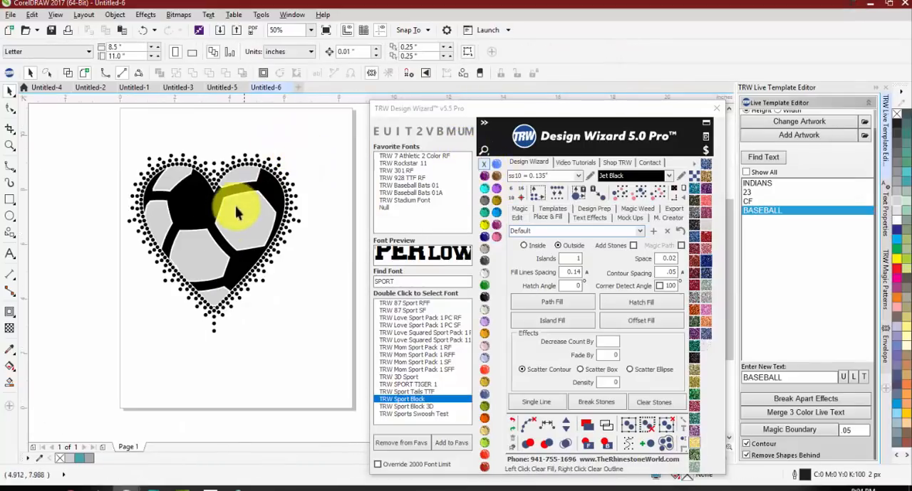
pyautogui.scroll(2, 221, 245)
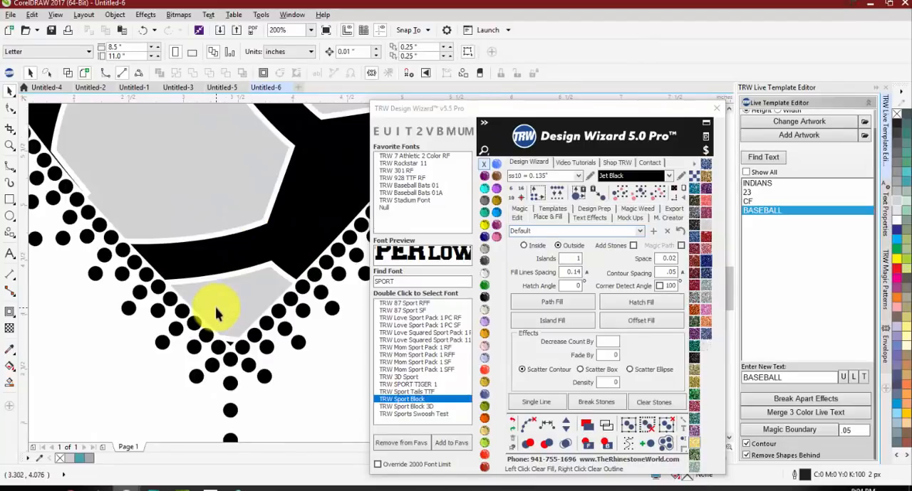
pyautogui.scroll(-2, 196, 310)
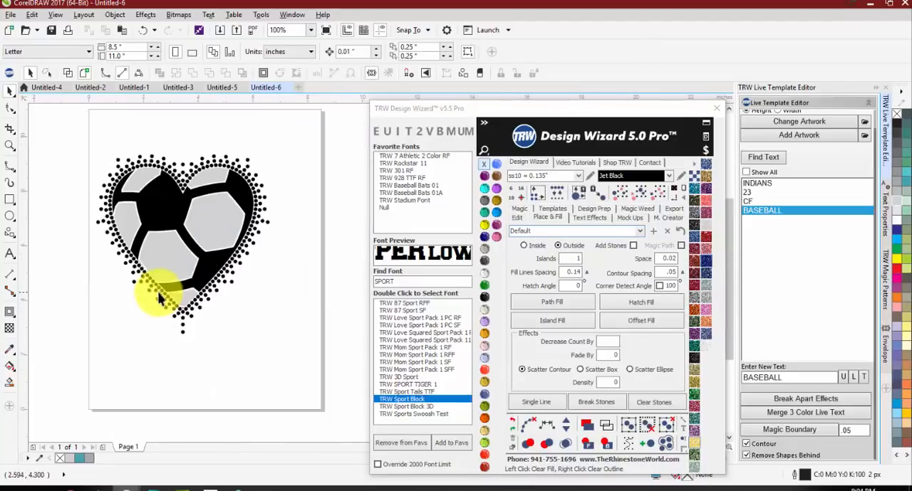
# Step: Add the text "Soccer" in title case over the lower heart in TRW Stadium Font, enlarged to about 180 pt
pyautogui.click(10, 254)
pyautogui.click(97, 321)
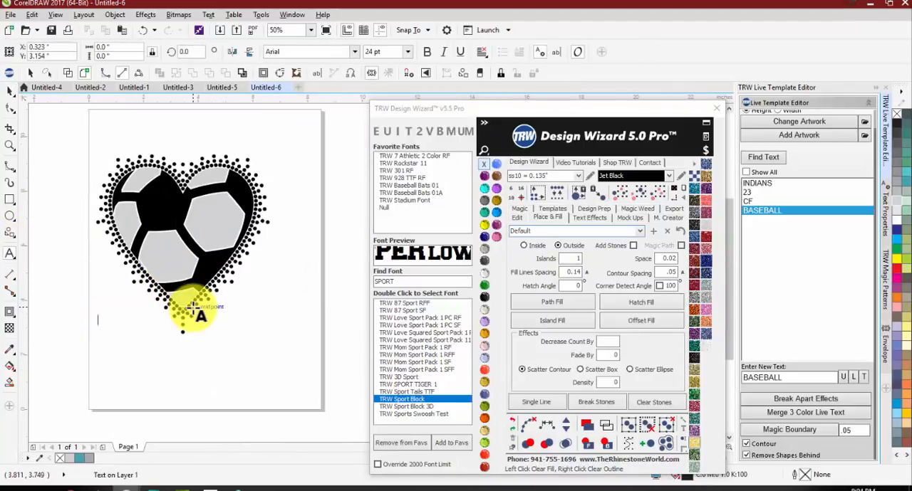
pyautogui.write('S')
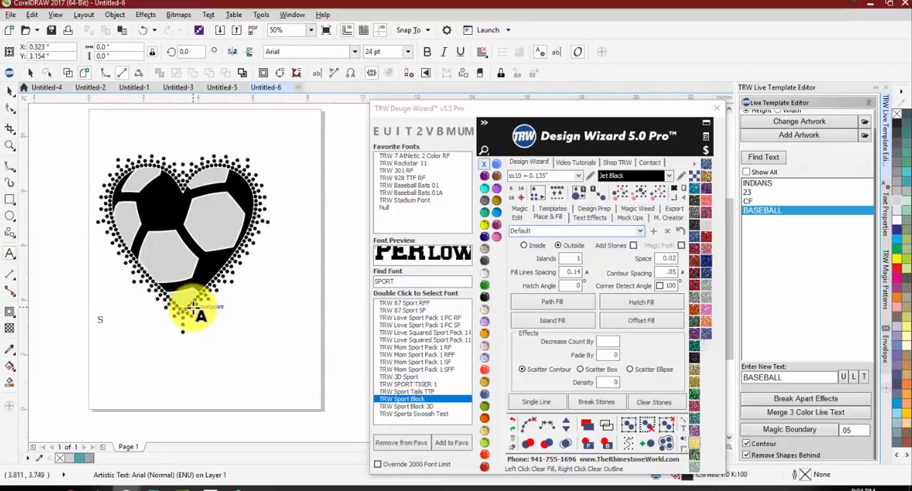
pyautogui.write('OCCER')
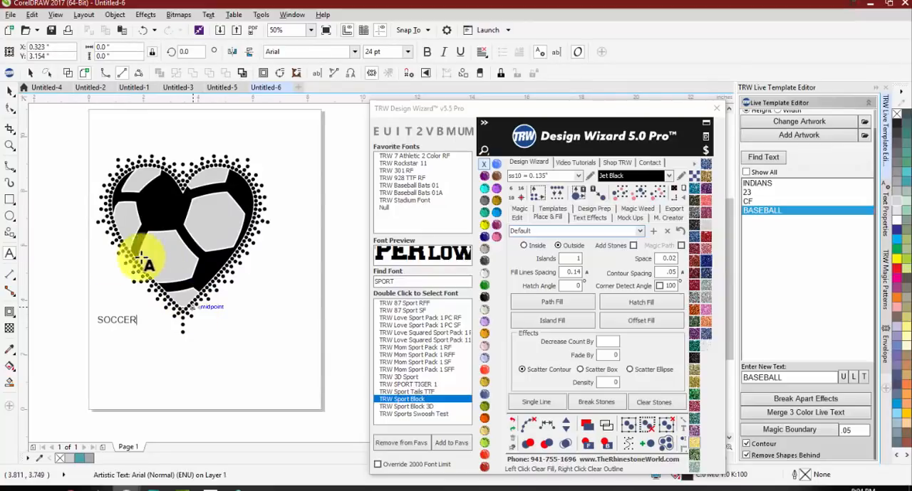
pyautogui.click(406, 133)
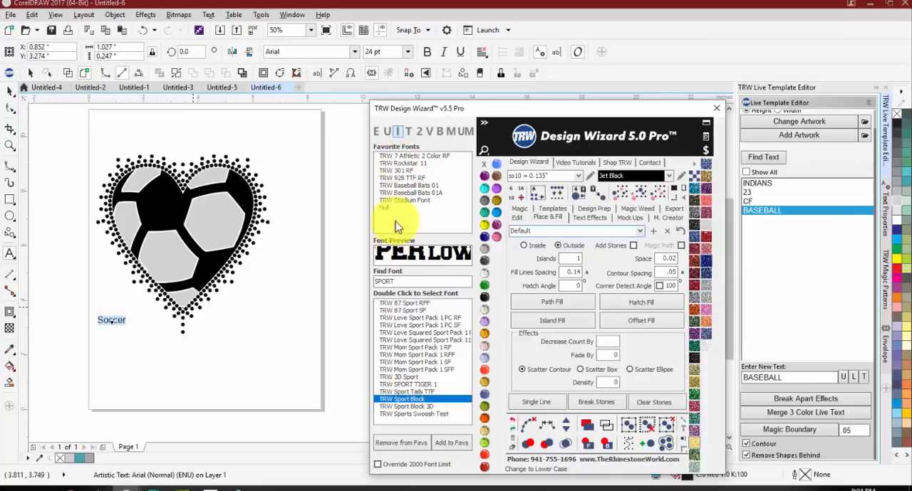
pyautogui.doubleClick(400, 203)
pyautogui.moveTo(114, 316); pyautogui.dragTo(270, 261)
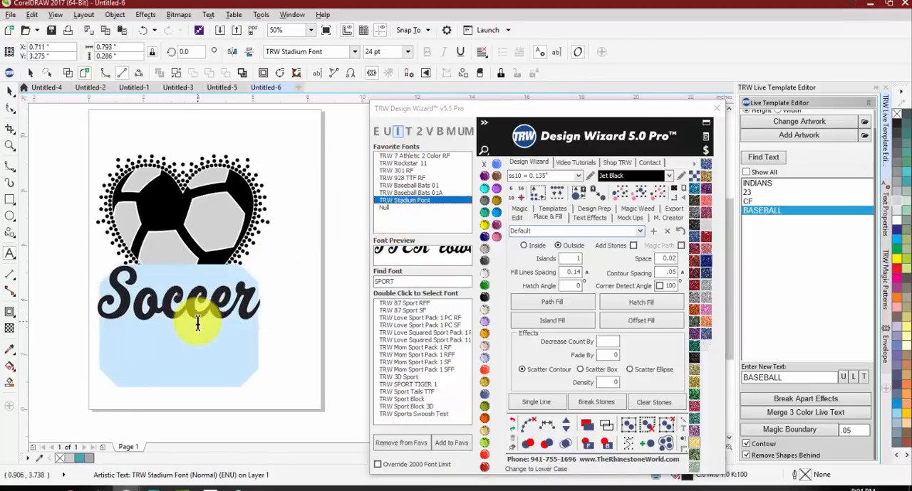
# Step: Move the Soccer text up across the middle of the heart and rotate it about 21 degrees counterclockwise
pyautogui.scroll(2, 171, 303)
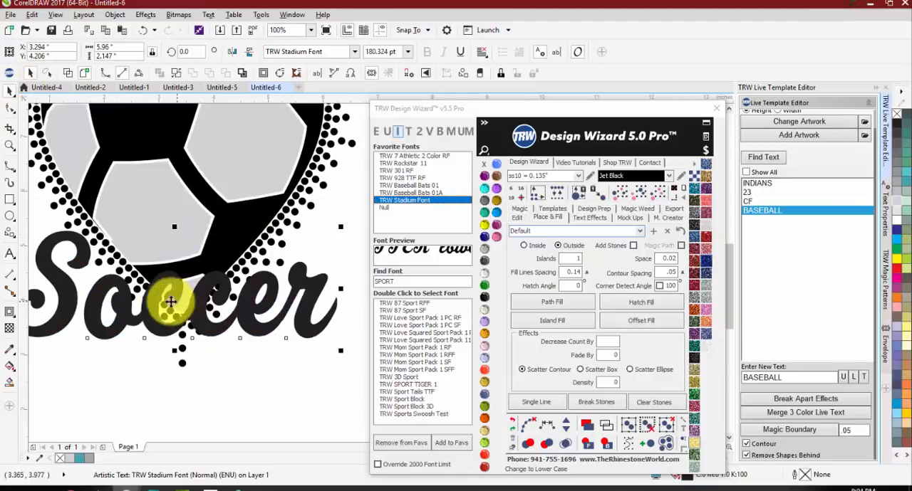
pyautogui.scroll(-2, 155, 315)
pyautogui.moveTo(155, 315); pyautogui.dragTo(151, 266)
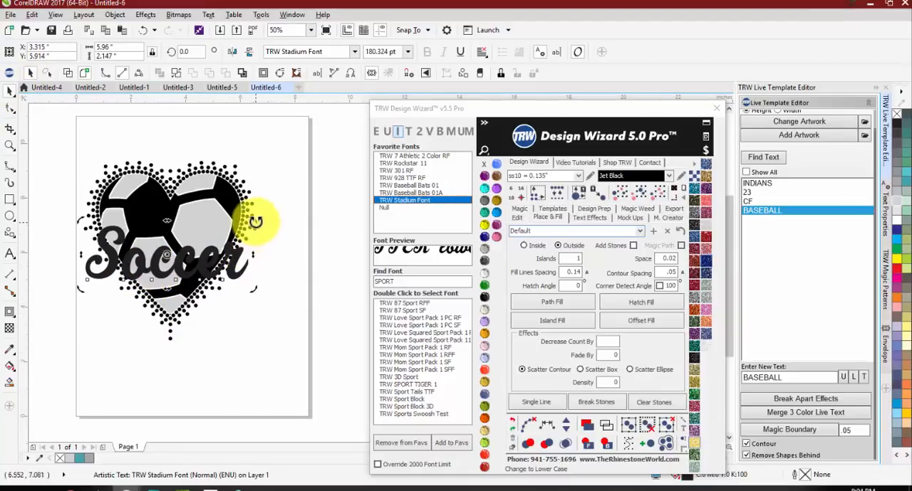
pyautogui.moveTo(255, 222); pyautogui.dragTo(242, 187)
pyautogui.click(239, 245)
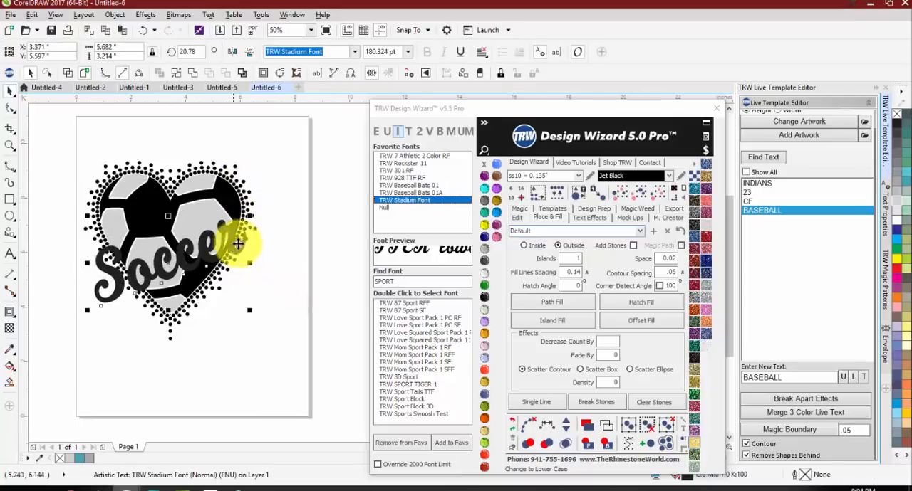
# Step: Enlarge the Soccer text to about 234 pt and reduce its slant to about 14.7 degrees
pyautogui.moveTo(253, 217); pyautogui.dragTo(276, 203)
pyautogui.click(159, 255)
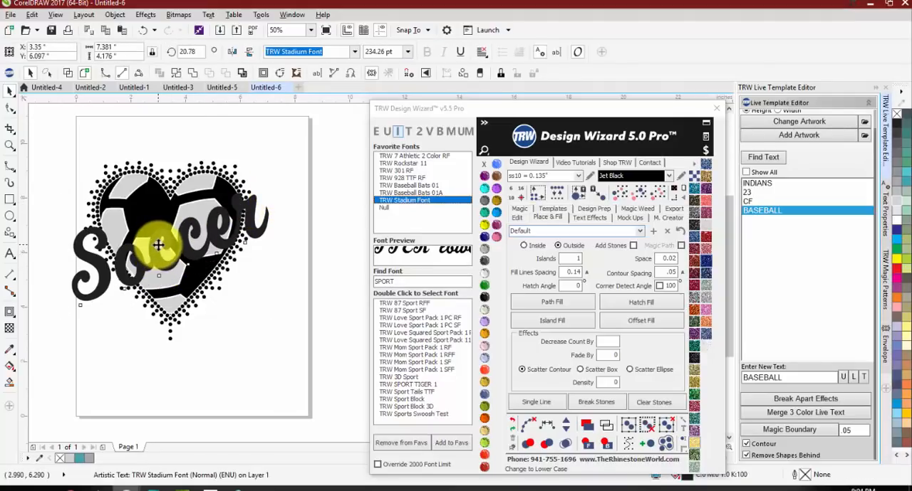
pyautogui.click(158, 245)
pyautogui.moveTo(274, 191); pyautogui.dragTo(276, 199)
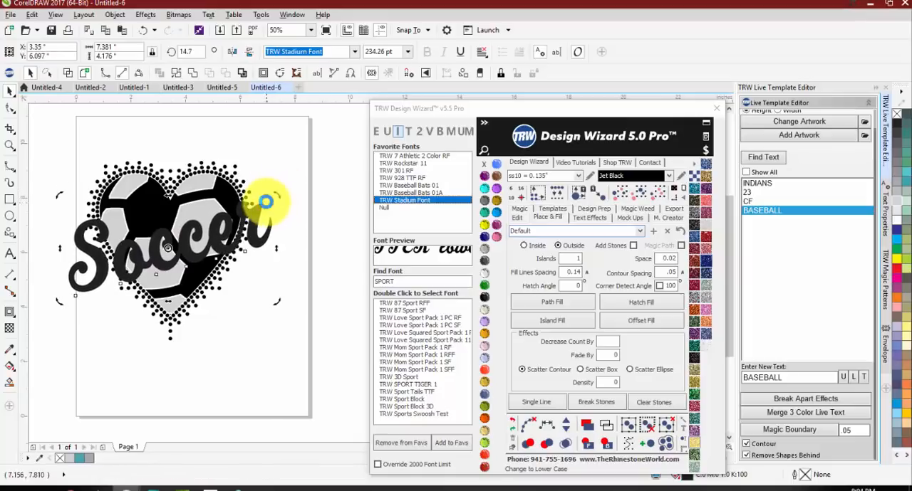
pyautogui.click(234, 309)
# Step: Convert the slanted Soccer lettering to a curve and surround it with an ss10 Jet Black Stone Outline
pyautogui.scroll(2, 152, 250)
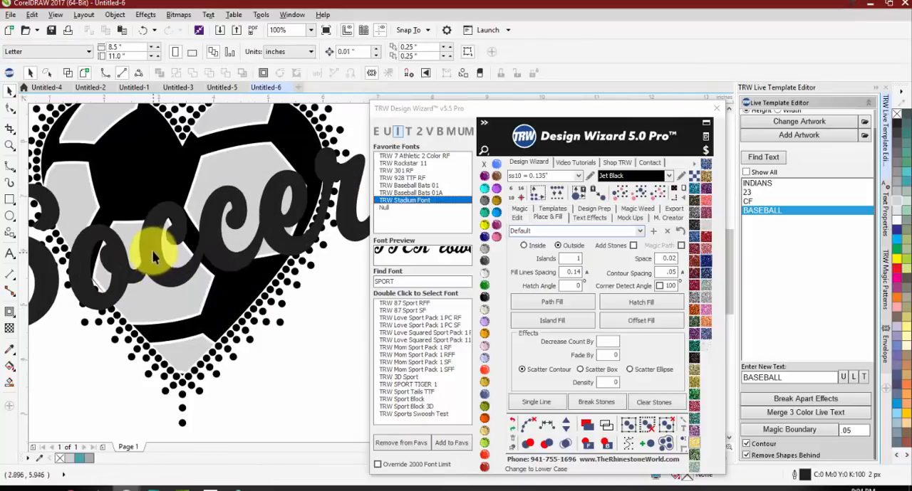
pyautogui.click(152, 250)
pyautogui.scroll(-2, 146, 253)
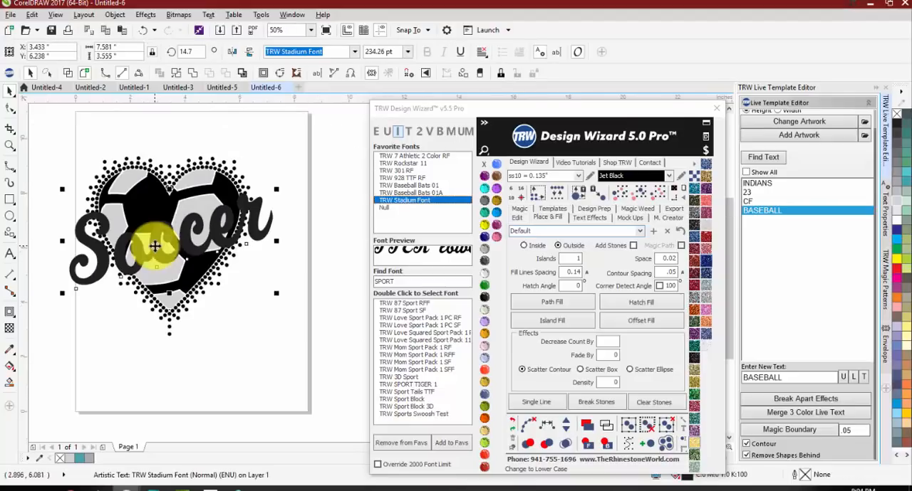
pyautogui.click(190, 74)
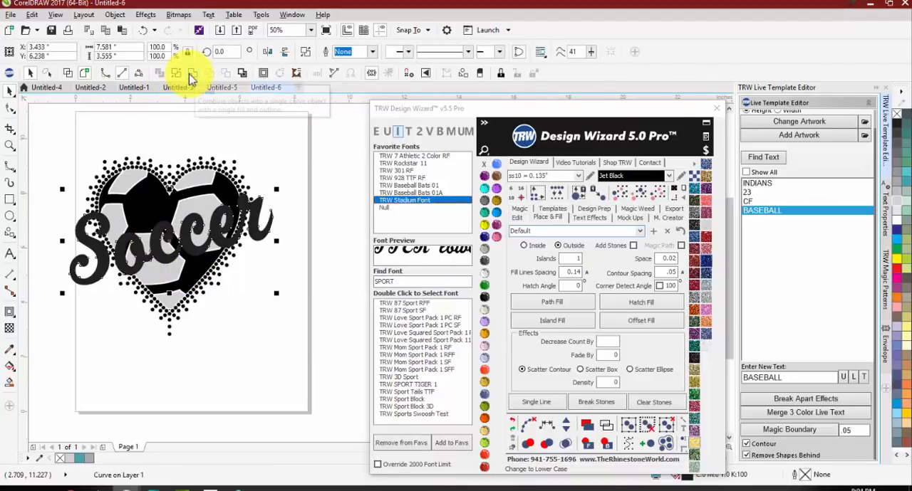
pyautogui.click(522, 208)
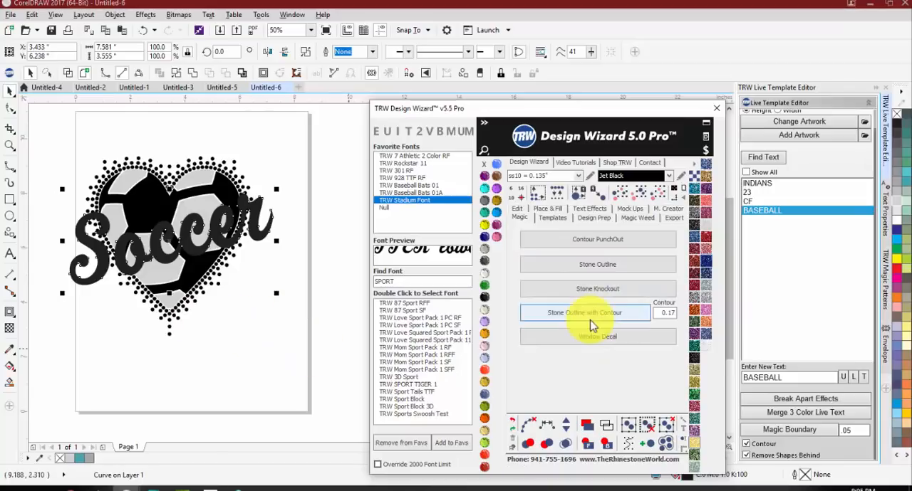
pyautogui.click(577, 265)
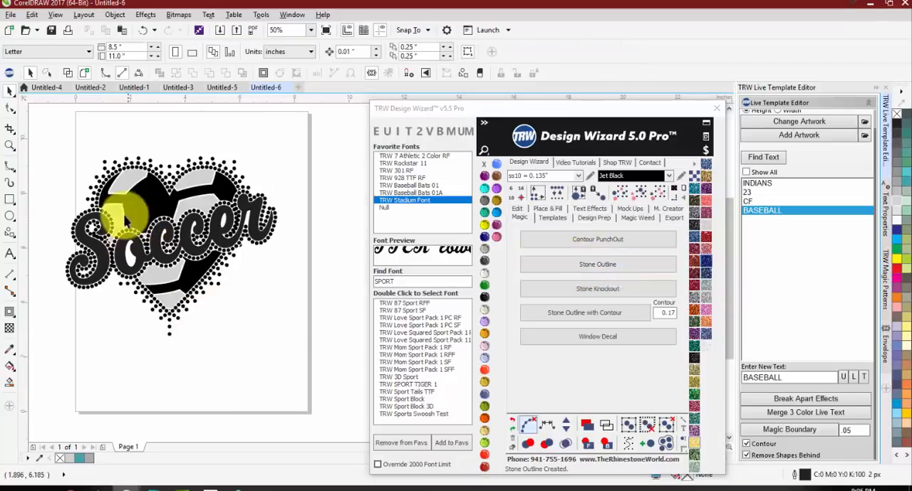
pyautogui.scroll(4, 249, 197)
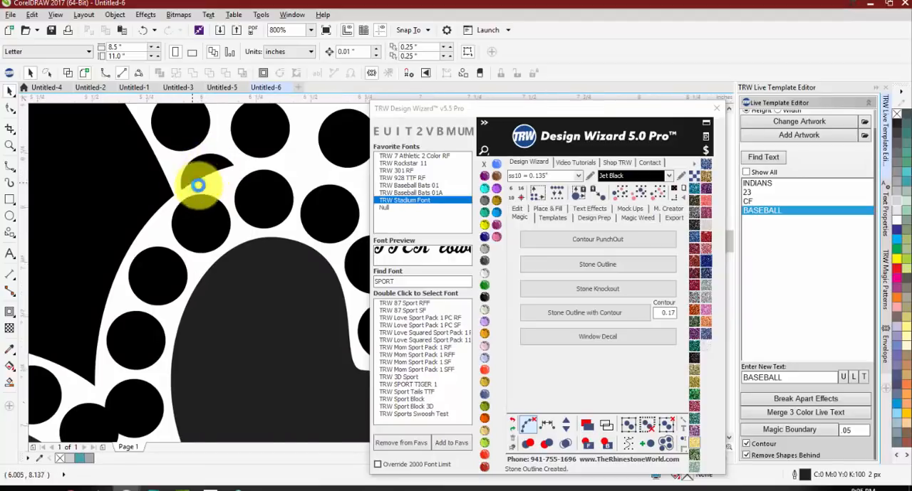
pyautogui.scroll(-2, 199, 185)
pyautogui.scroll(-1, 265, 204)
pyautogui.scroll(1, 224, 193)
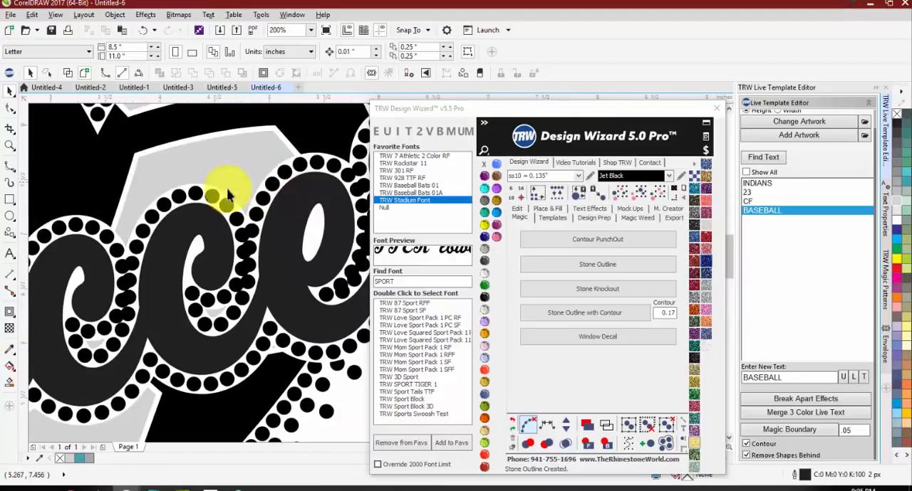
pyautogui.scroll(-1, 313, 201)
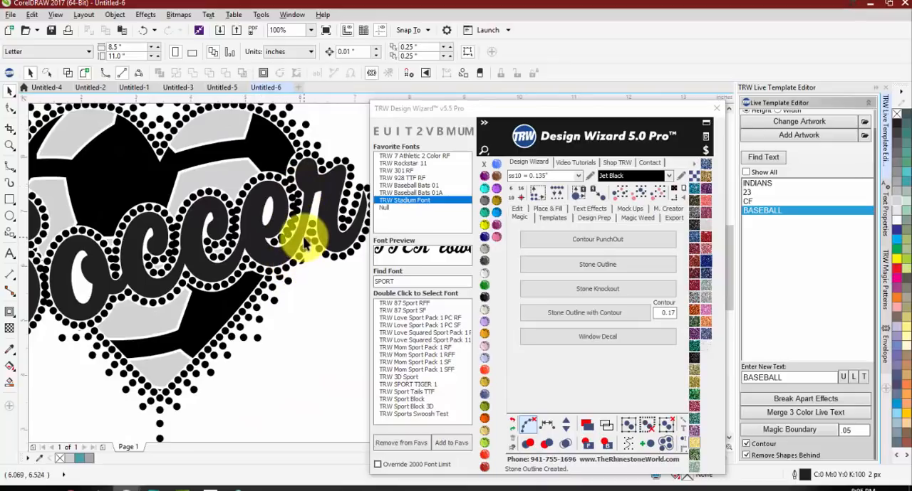
# Step: Select all same-size stones in the heart and Soccer outlines, mark the top overlapping ones red and delete them
pyautogui.scroll(-1, 268, 237)
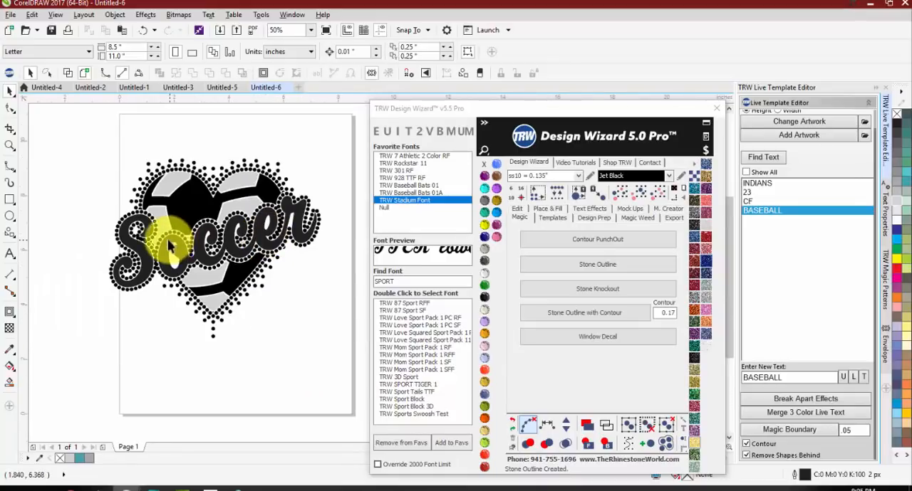
pyautogui.scroll(1, 130, 225)
pyautogui.scroll(1, 128, 217)
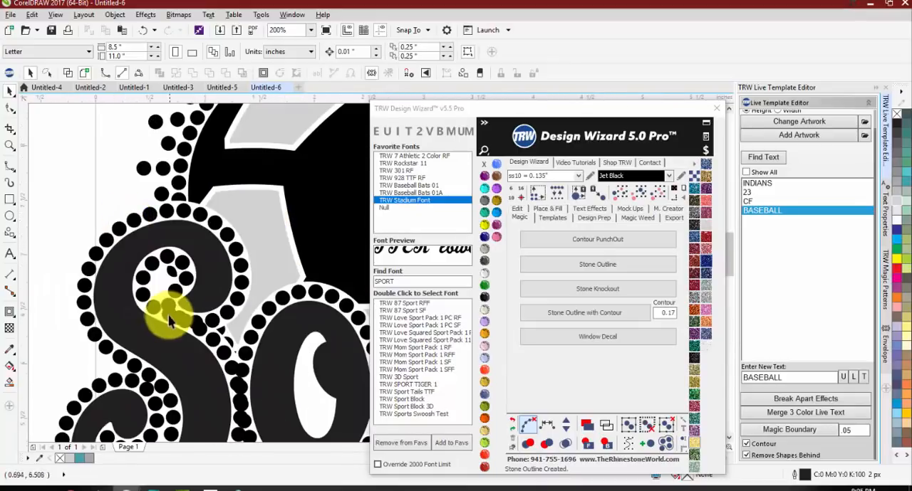
pyautogui.scroll(-1, 159, 249)
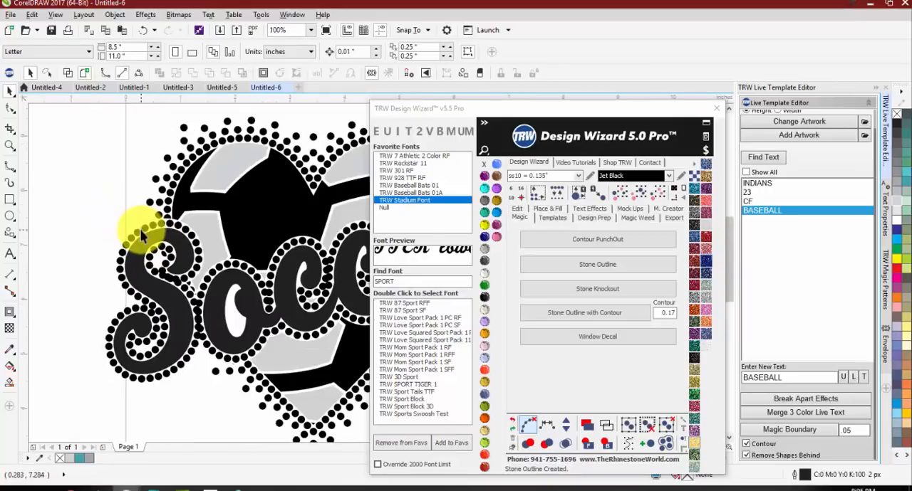
pyautogui.click(139, 230)
pyautogui.scroll(-1, 122, 204)
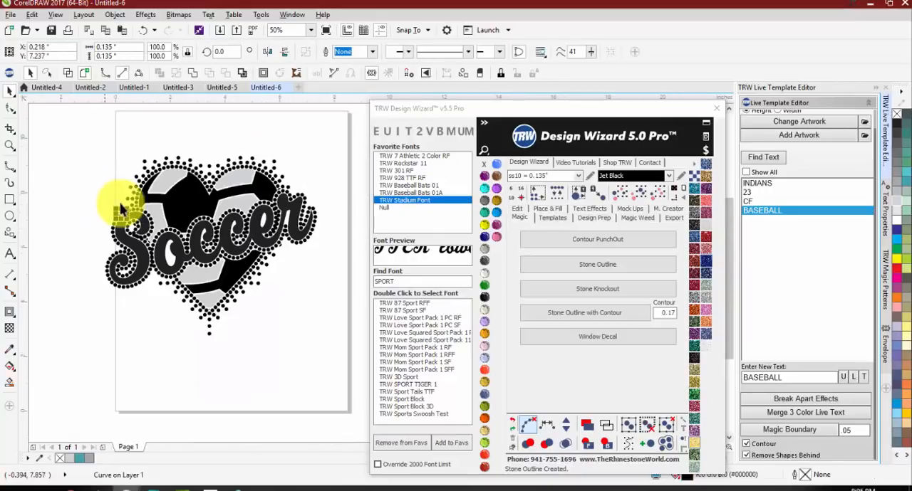
pyautogui.click(616, 198)
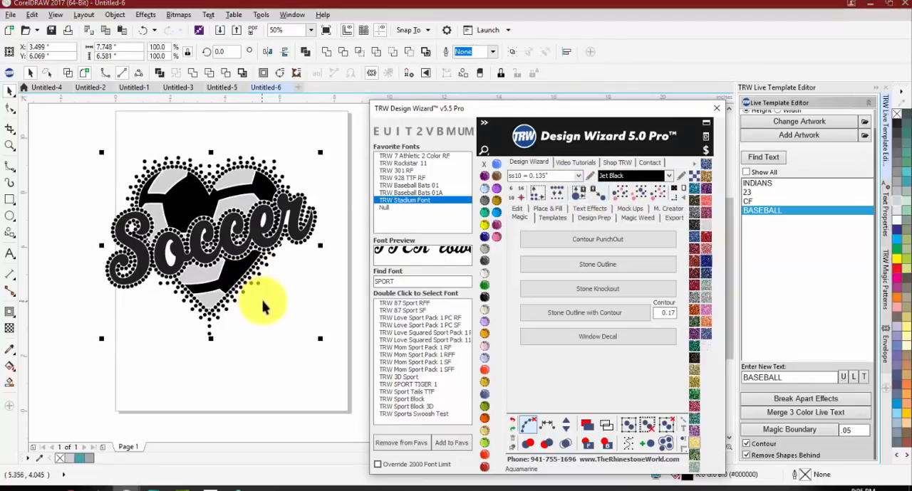
pyautogui.click(187, 165)
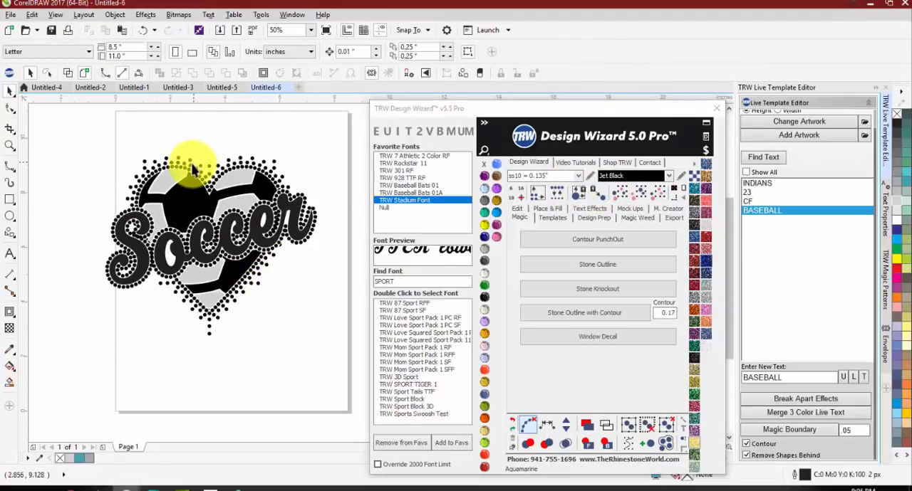
pyautogui.click(618, 197)
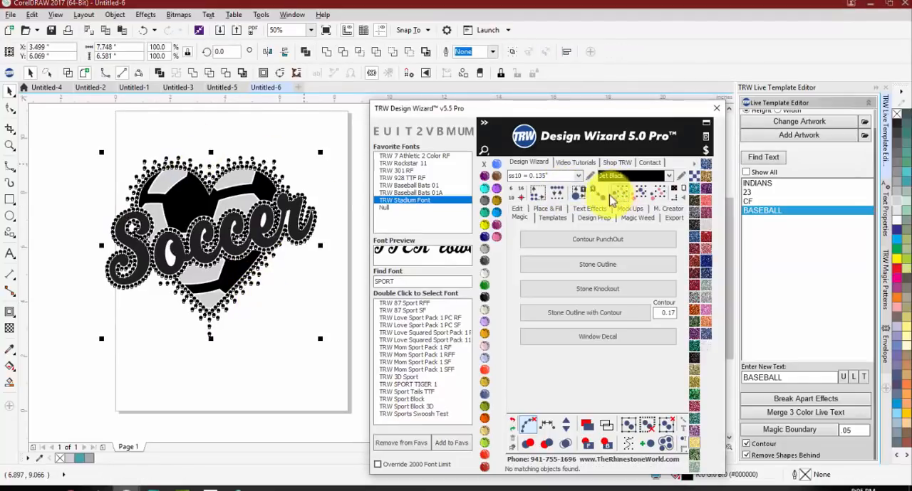
pyautogui.click(527, 445)
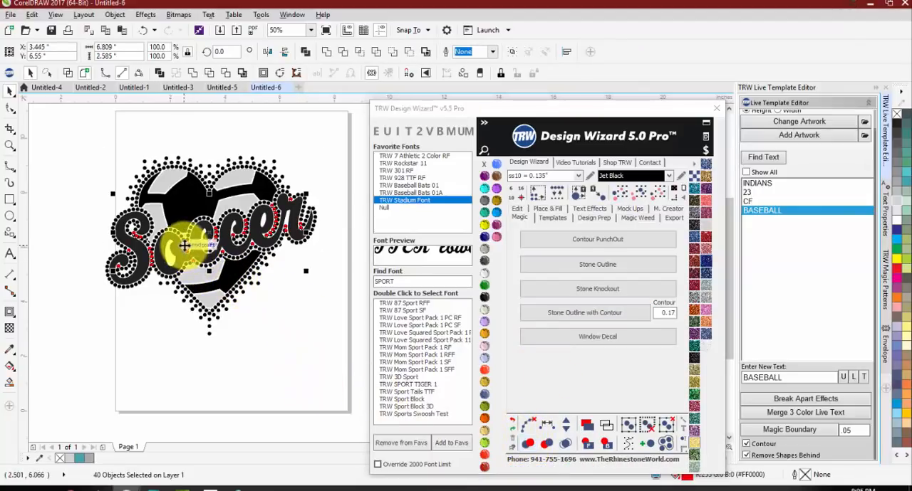
pyautogui.moveTo(184, 246); pyautogui.dragTo(183, 351)
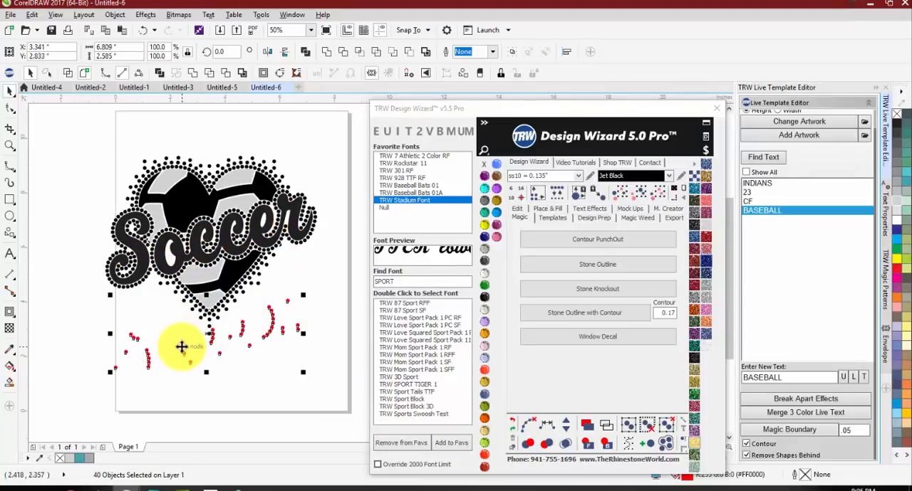
pyautogui.press('Delete')
# Step: Separate the touching stones where the outlines of the e and r in Soccer meet
pyautogui.scroll(4, 273, 207)
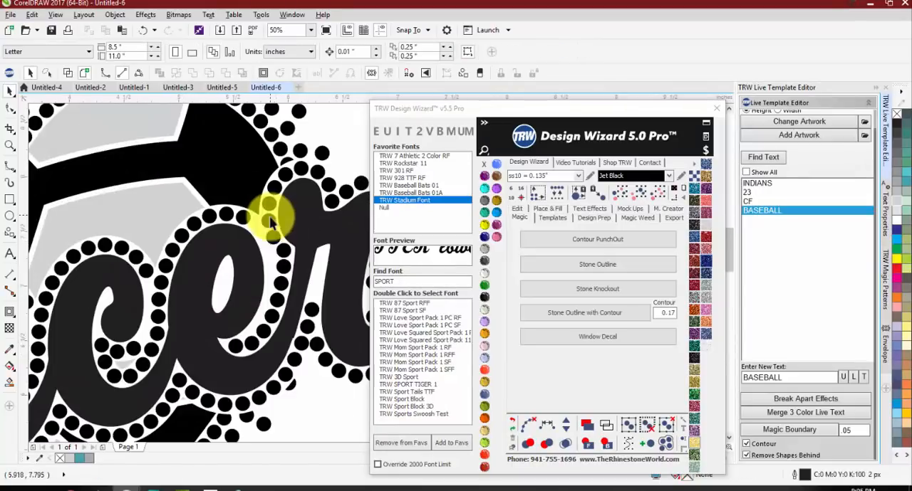
pyautogui.moveTo(211, 206); pyautogui.dragTo(267, 249)
pyautogui.rightClick(267, 249)
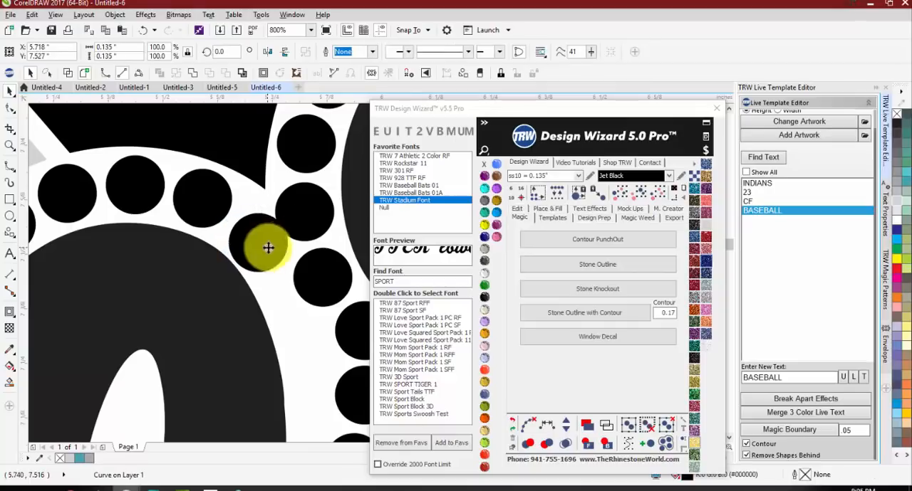
pyautogui.moveTo(313, 206); pyautogui.dragTo(238, 216)
pyautogui.scroll(-3, 269, 242)
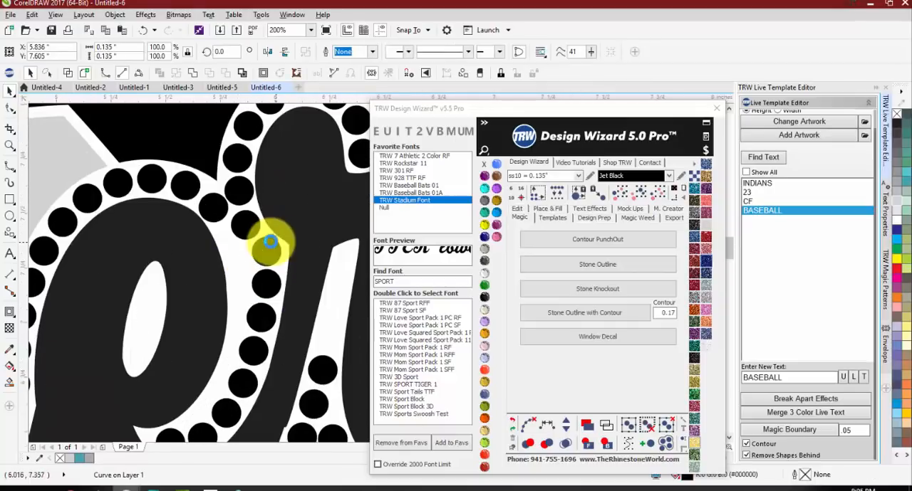
# Step: Examine the stone spacing around the Soccer letters from the r back to the S for remaining overlaps
pyautogui.scroll(-3, 267, 255)
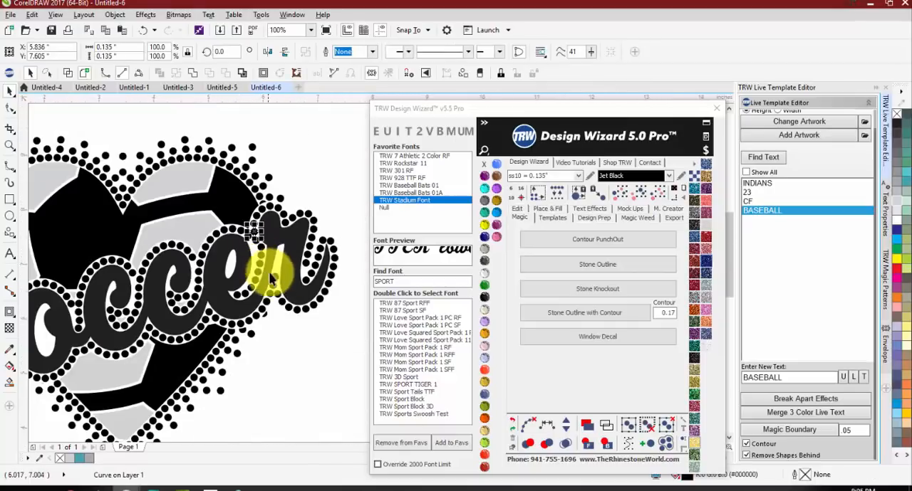
pyautogui.scroll(3, 304, 265)
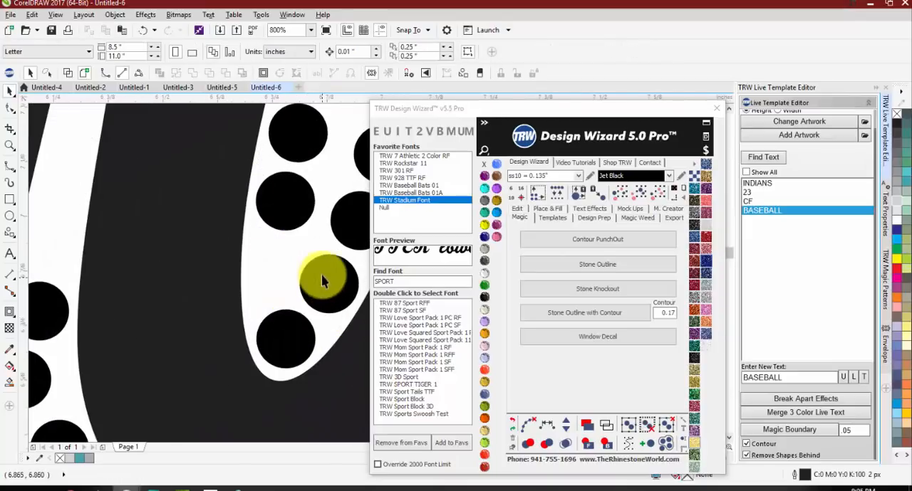
pyautogui.scroll(-3, 301, 255)
pyautogui.click(295, 347)
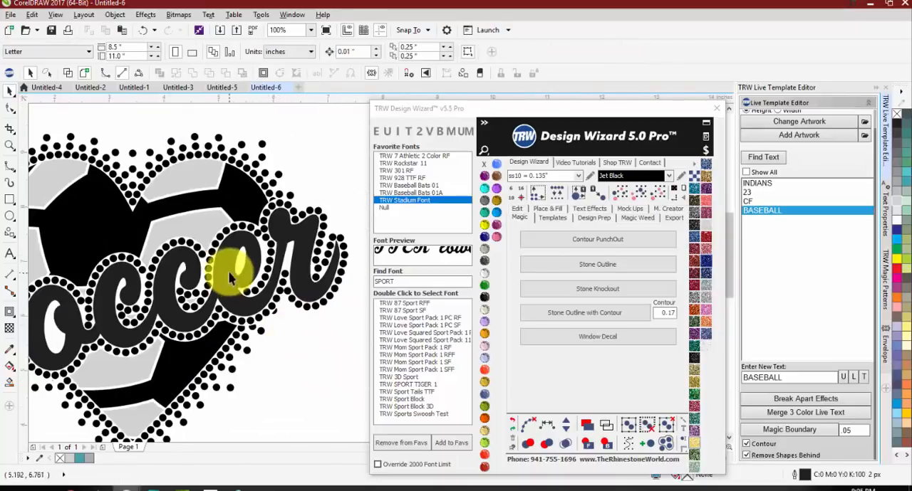
pyautogui.scroll(3, 235, 267)
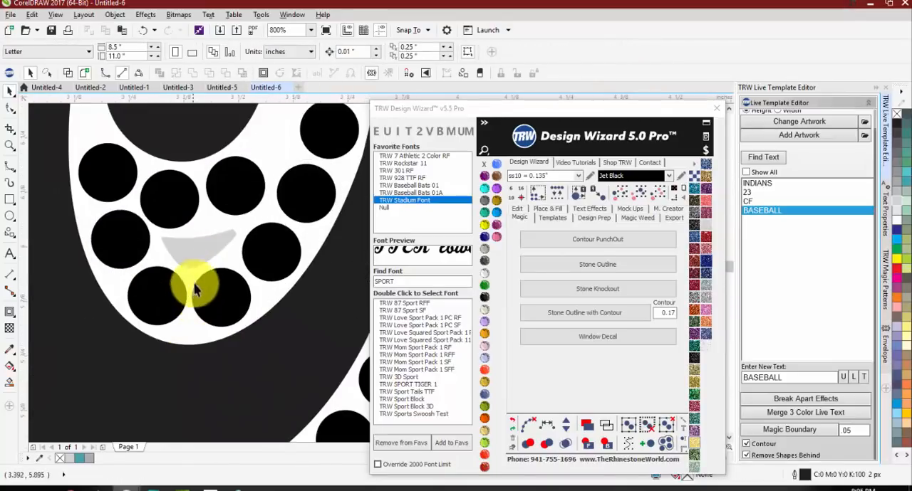
pyautogui.scroll(-2, 202, 281)
pyautogui.scroll(-1, 213, 269)
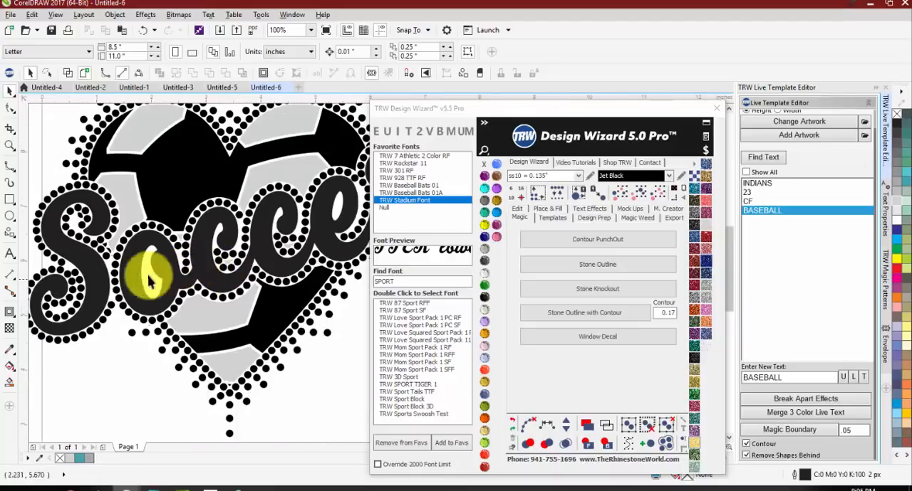
pyautogui.scroll(1, 74, 209)
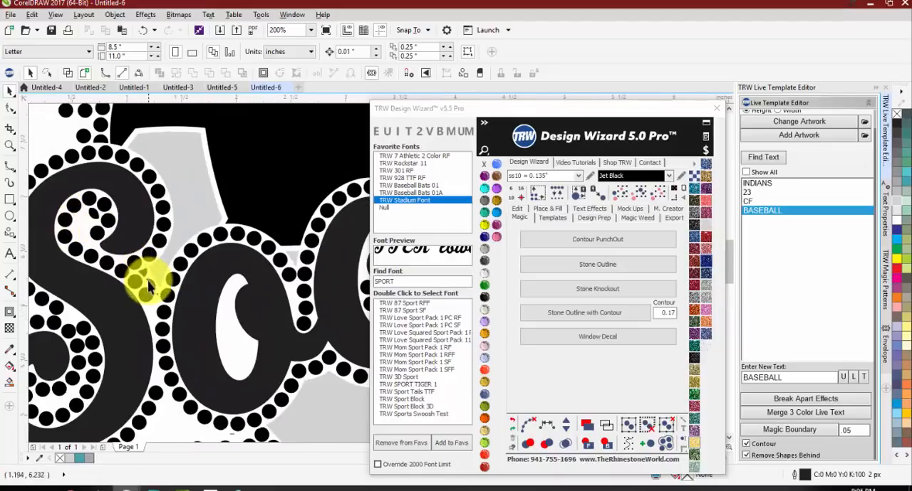
pyautogui.scroll(-1, 174, 278)
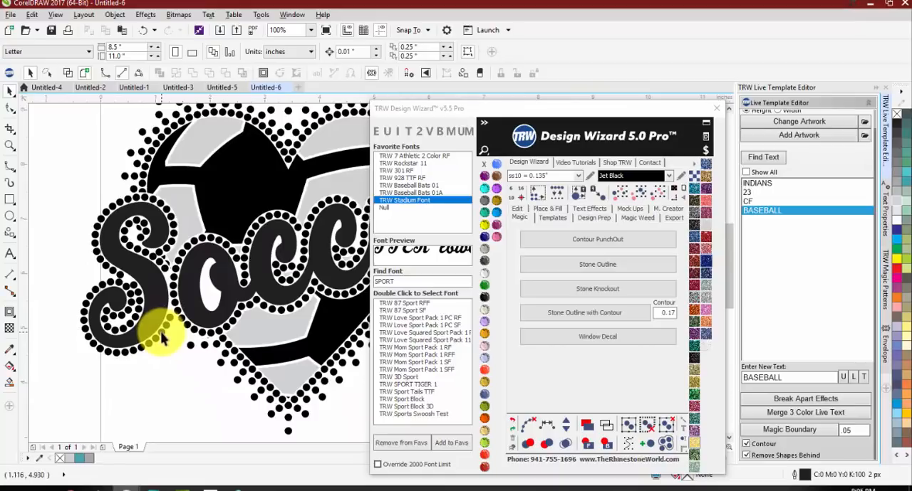
# Step: Select all same-size stones around the heart and the Soccer lettering and recolor them Topaz
pyautogui.click(161, 337)
pyautogui.scroll(-1, 161, 338)
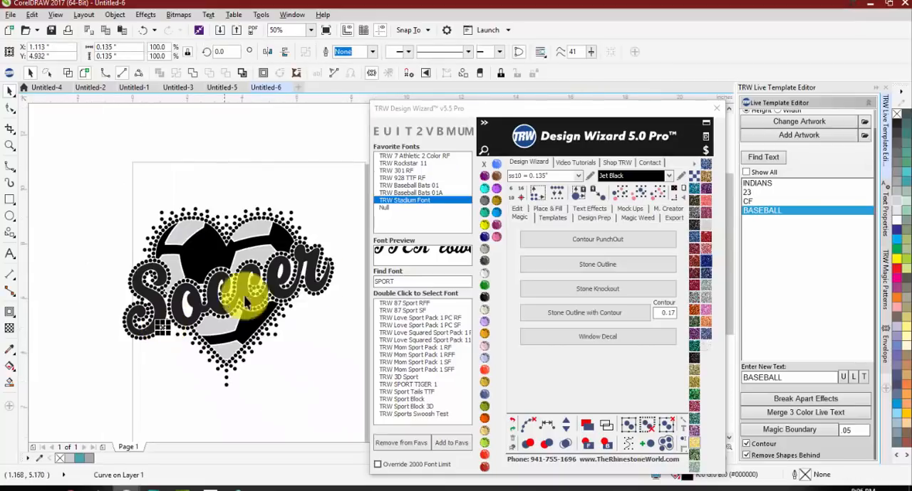
pyautogui.click(618, 201)
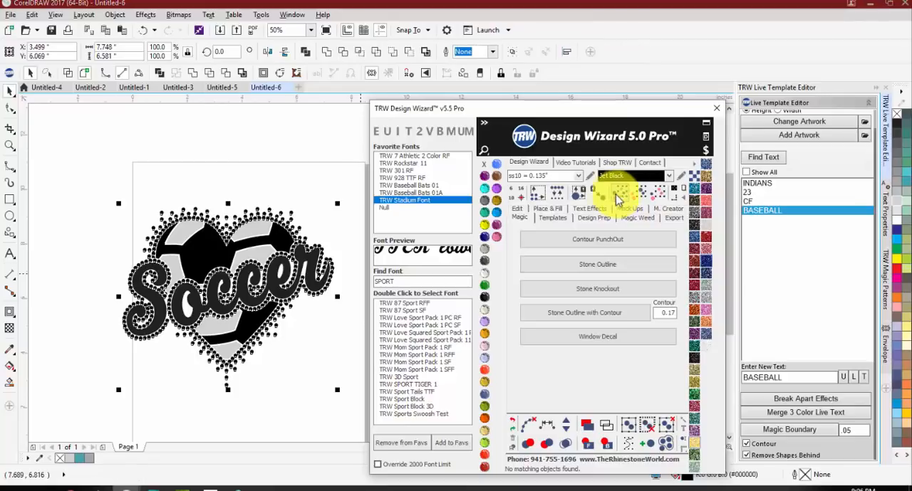
pyautogui.click(203, 223)
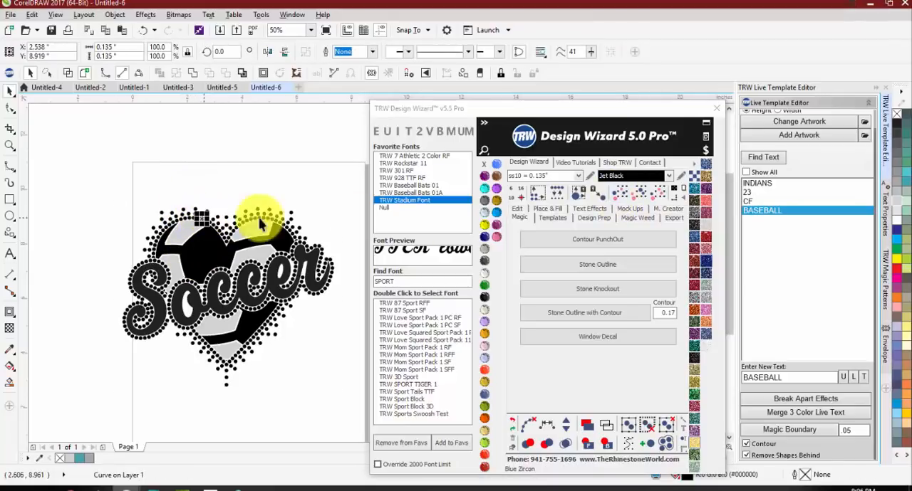
pyautogui.click(629, 197)
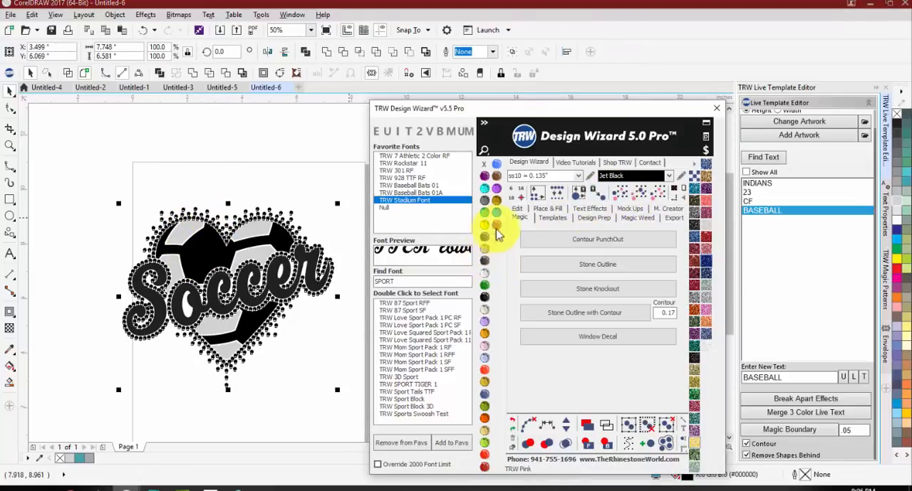
pyautogui.click(498, 203)
pyautogui.click(283, 176)
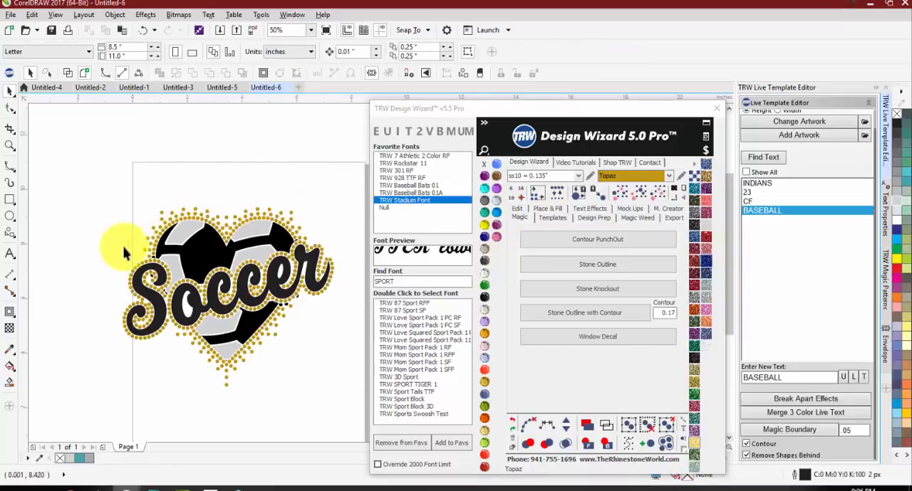
# Step: Delete the clipped black stone fragments above the S and inside its upper curl
pyautogui.scroll(2, 161, 259)
pyautogui.scroll(4, 161, 259)
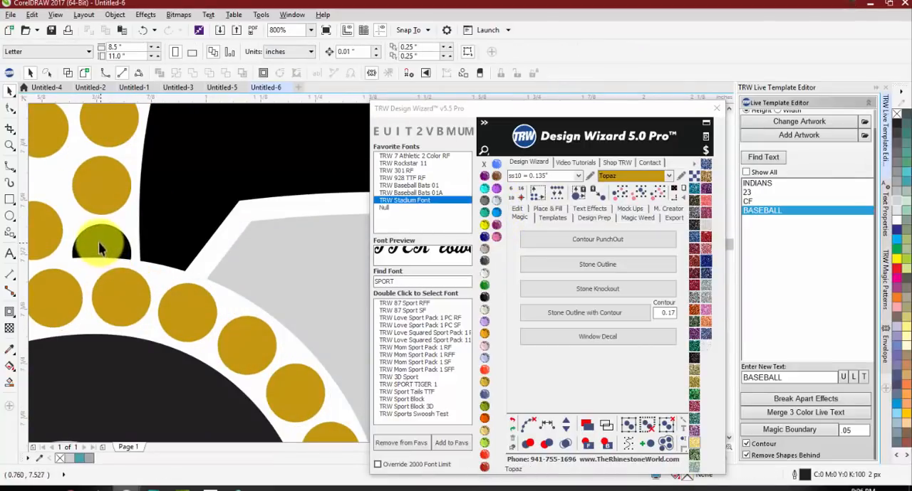
pyautogui.scroll(-3, 100, 248)
pyautogui.click(96, 240)
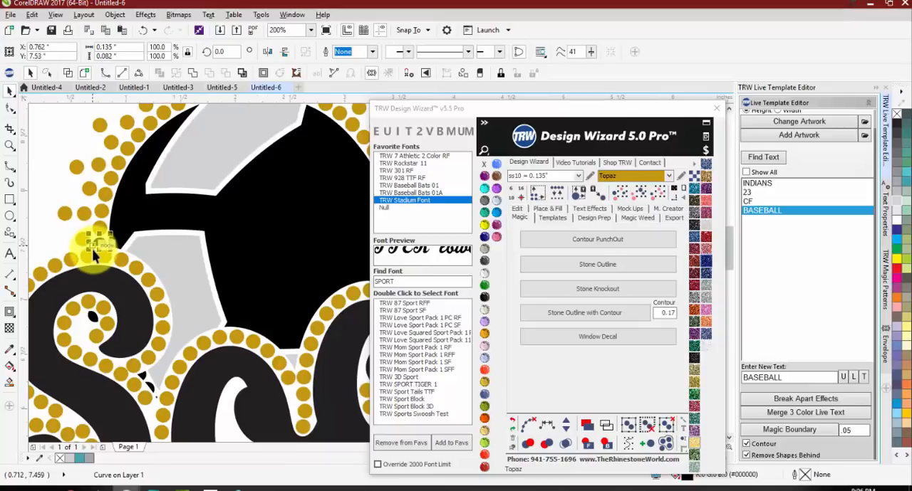
pyautogui.press('Delete')
pyautogui.click(92, 318)
pyautogui.press('Delete')
# Step: Delete the clipped black stone fragment between the S and the o
pyautogui.scroll(-1, 136, 245)
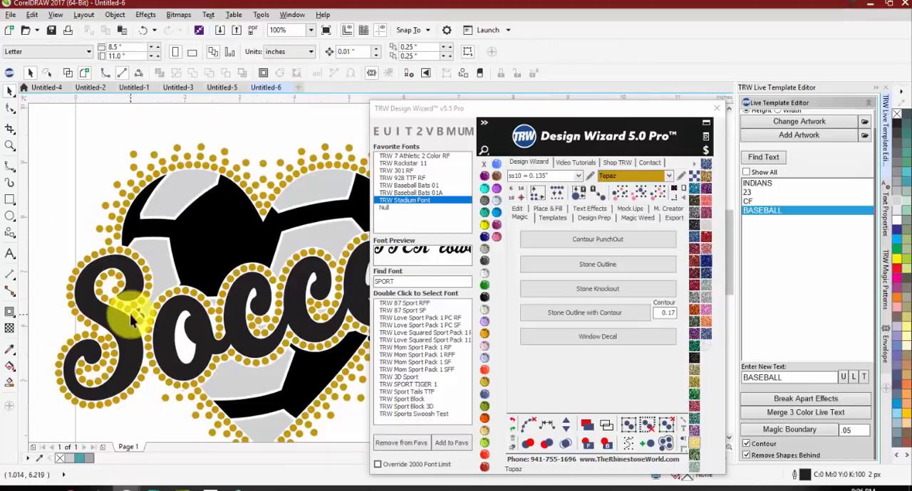
pyautogui.scroll(2, 132, 319)
pyautogui.click(160, 310)
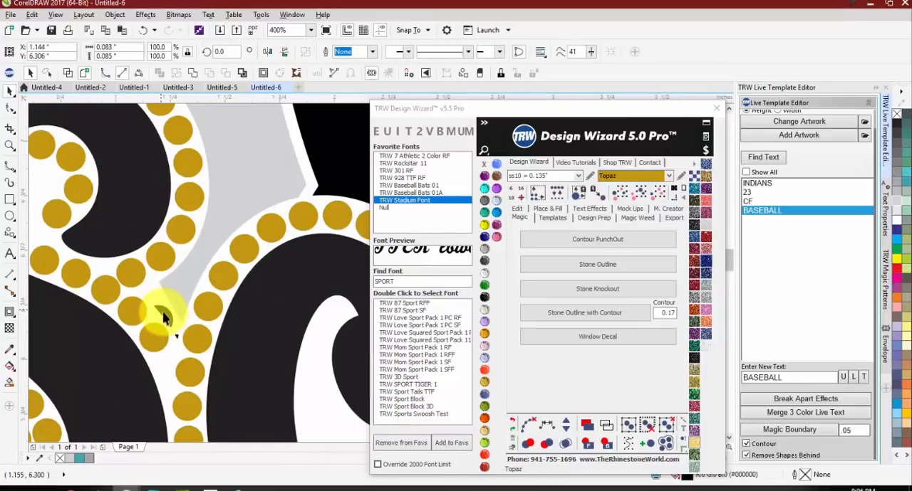
pyautogui.scroll(-2, 167, 317)
pyautogui.press('Delete')
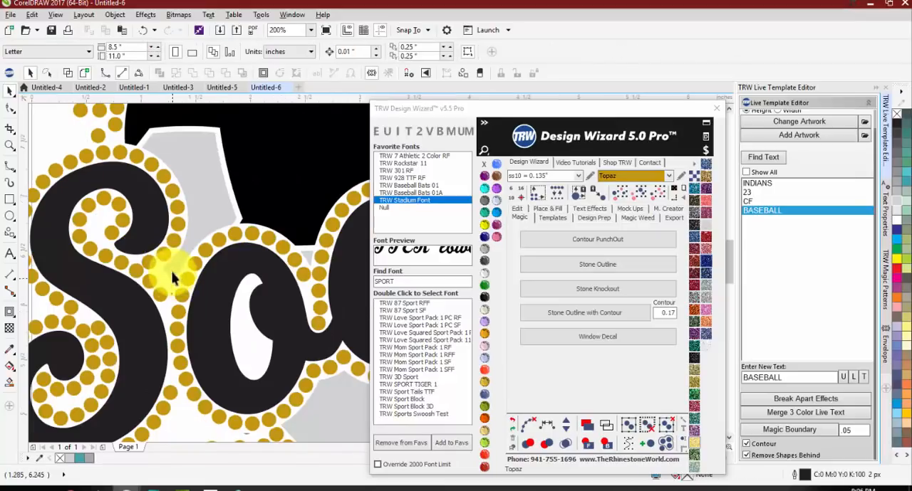
# Step: Delete the unwanted clipped black stone fragments below and beside the e of Soccer
pyautogui.scroll(-1, 83, 302)
pyautogui.scroll(3, 259, 302)
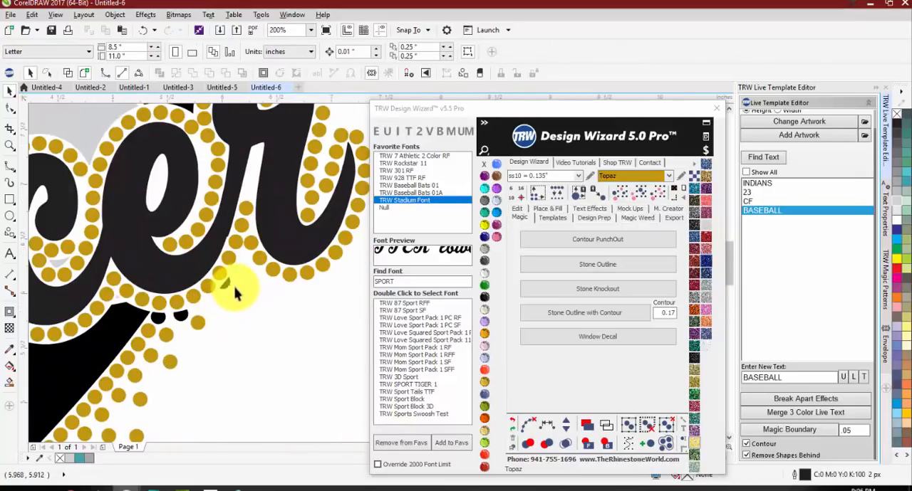
pyautogui.click(217, 285)
pyautogui.press('Delete')
pyautogui.click(126, 344)
pyautogui.press('Delete')
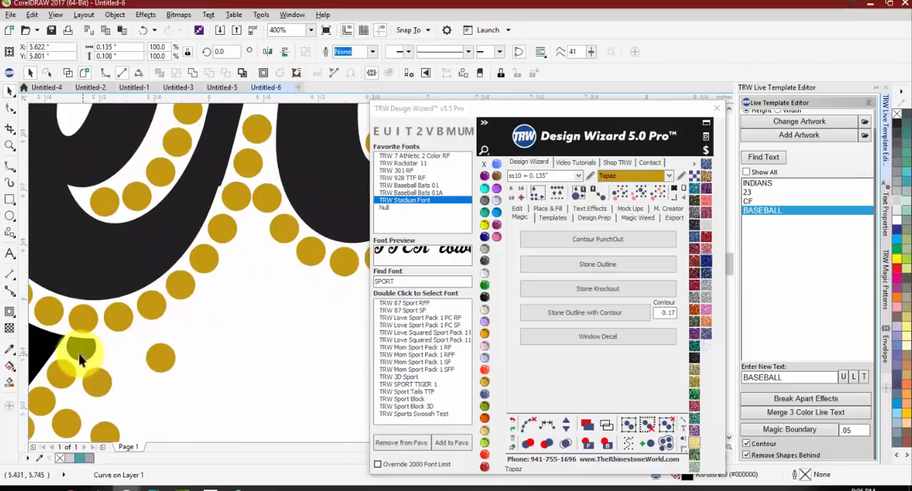
# Step: Convert the remaining clipped stone beneath the e into a full round stone, nudge the outline stone above it up, and color the new stone Topaz
pyautogui.click(81, 348)
pyautogui.click(557, 194)
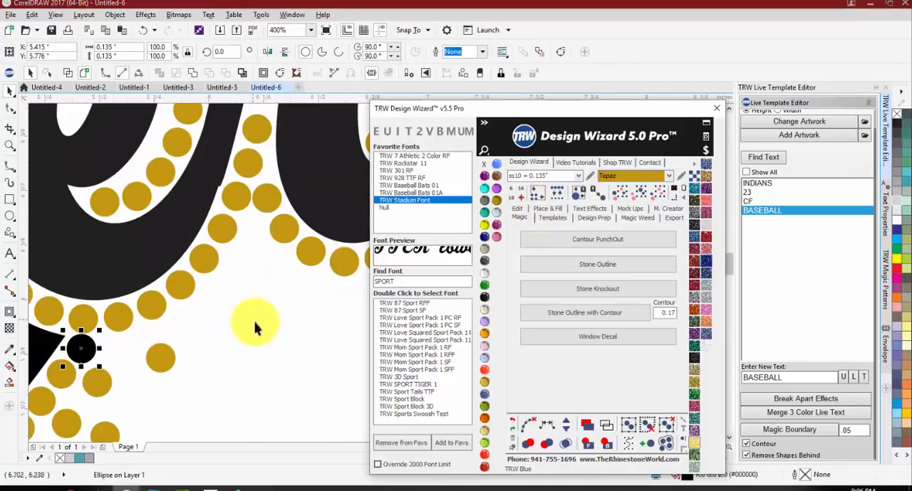
pyautogui.scroll(2, 76, 323)
pyautogui.moveTo(108, 325); pyautogui.dragTo(109, 317)
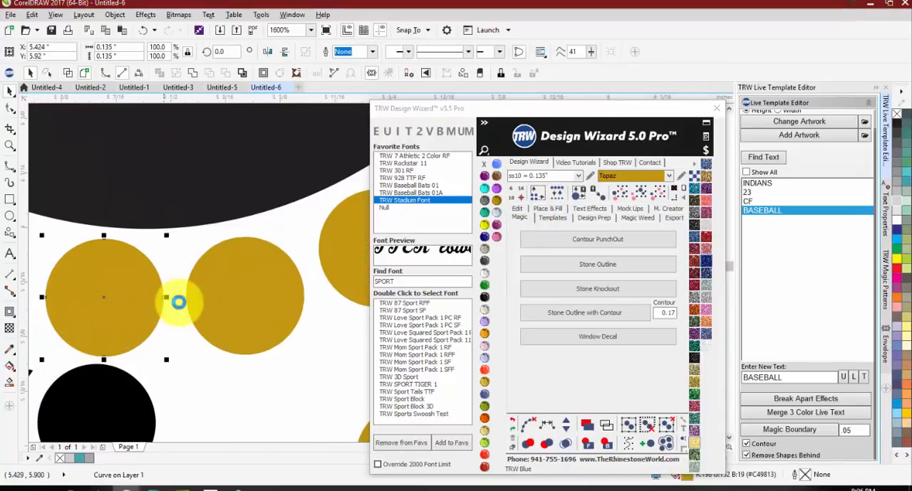
pyautogui.scroll(-1, 173, 304)
pyautogui.click(157, 362)
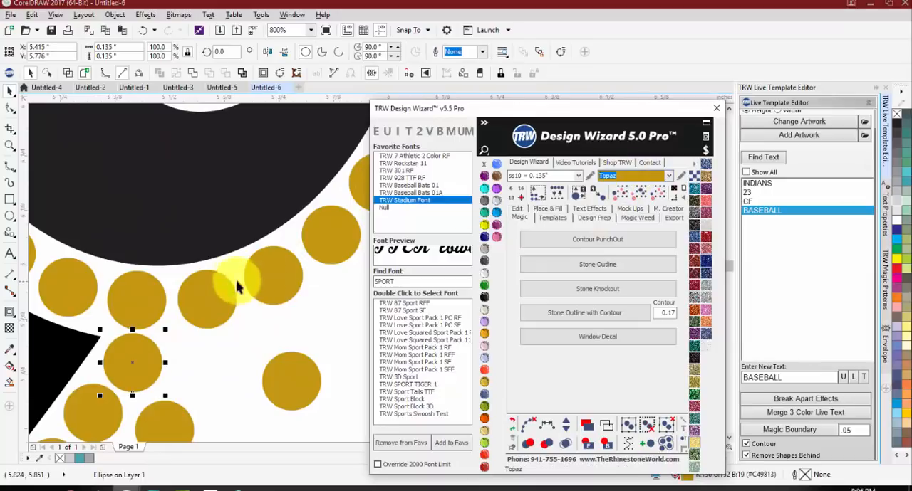
pyautogui.scroll(-2, 282, 302)
pyautogui.click(282, 303)
pyautogui.scroll(-2, 250, 294)
pyautogui.scroll(1, 252, 271)
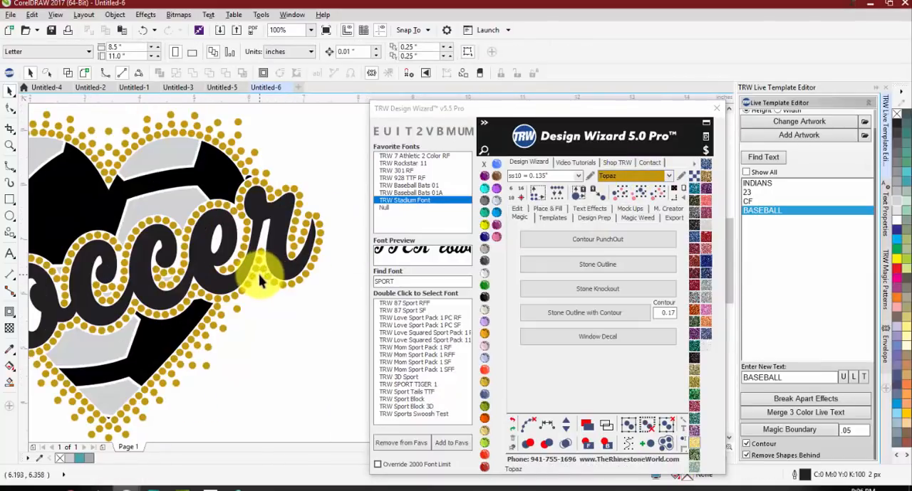
# Step: Examine the Topaz outline stones around the Soccer lettering and the openings inside the o and e
pyautogui.scroll(3, 242, 171)
pyautogui.scroll(-2, 281, 197)
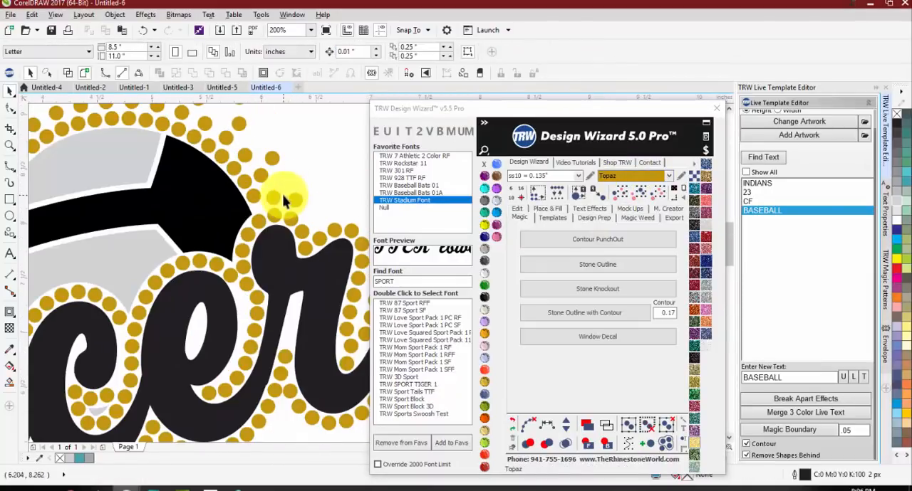
pyautogui.scroll(-2, 308, 184)
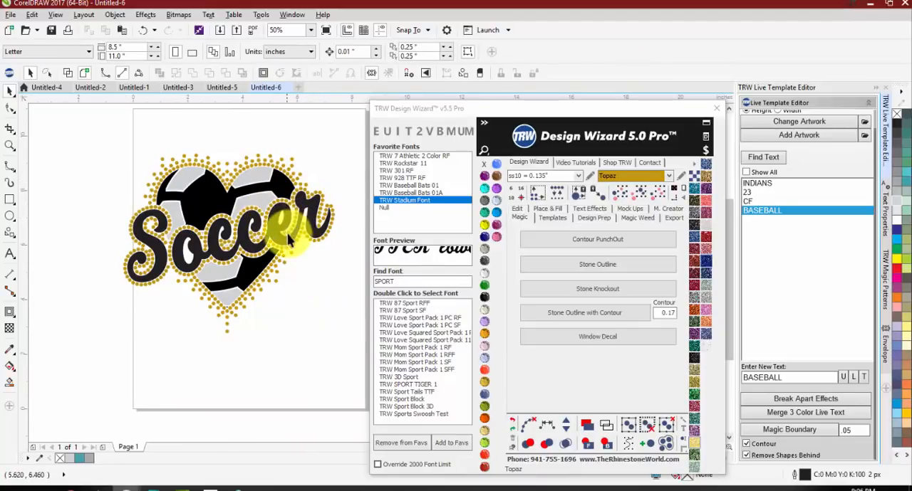
pyautogui.scroll(1, 192, 256)
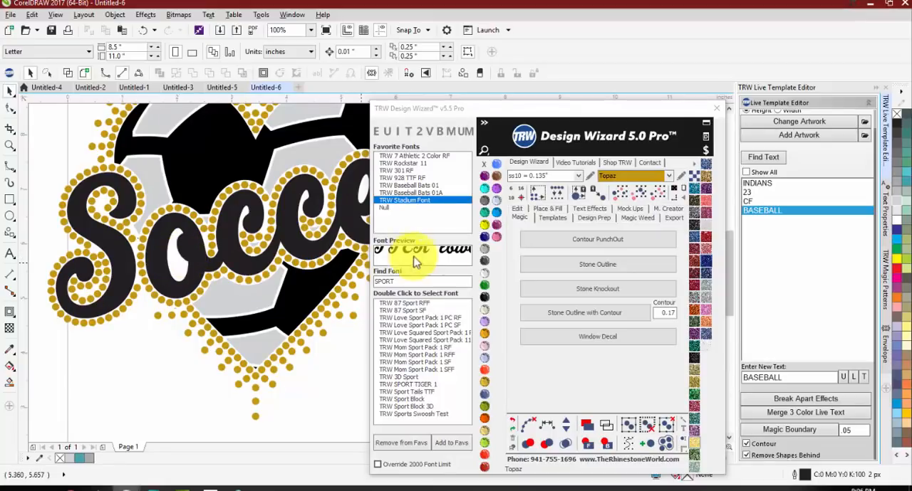
pyautogui.scroll(-1, 100, 258)
pyautogui.scroll(1, 100, 258)
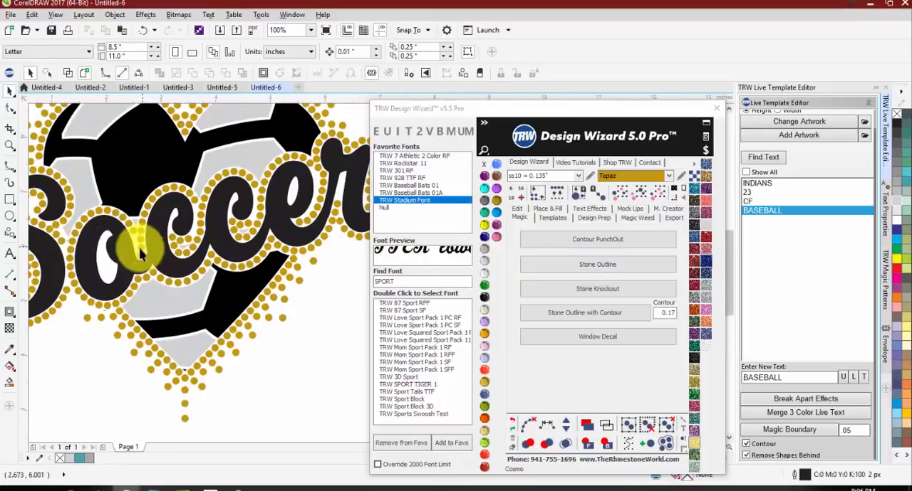
pyautogui.scroll(1, 104, 269)
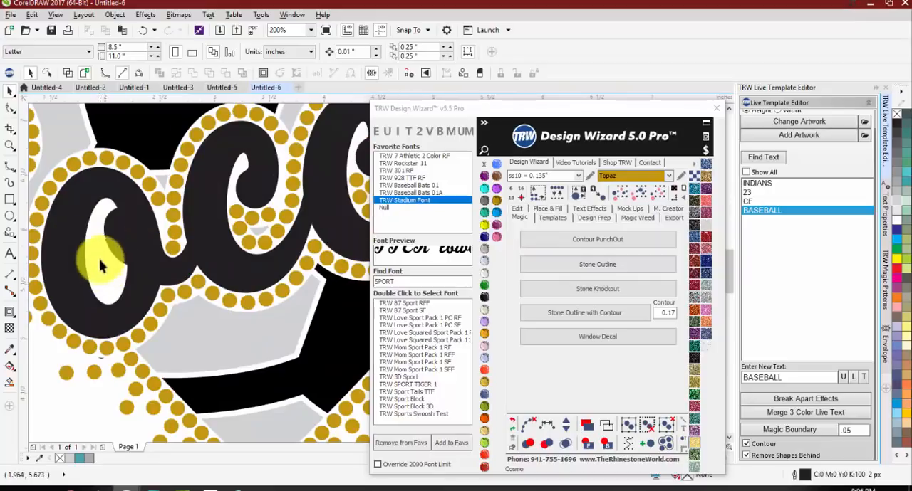
pyautogui.scroll(-1, 100, 261)
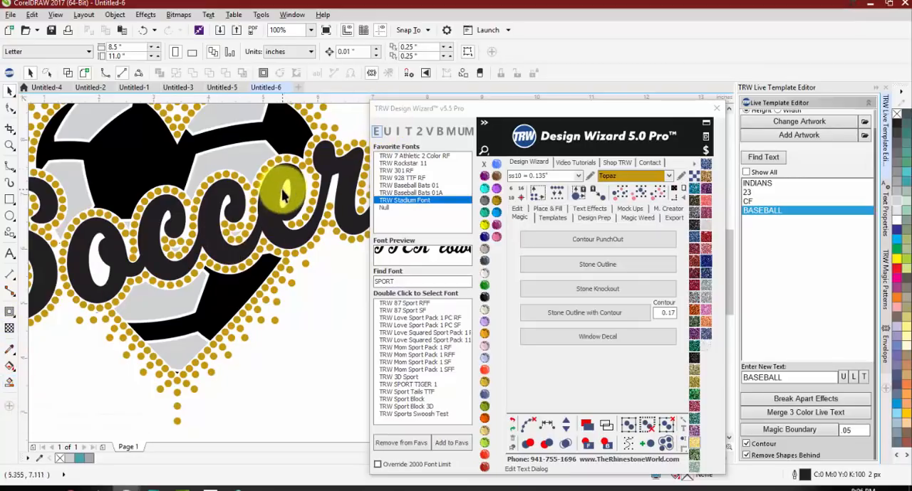
pyautogui.scroll(-1, 143, 271)
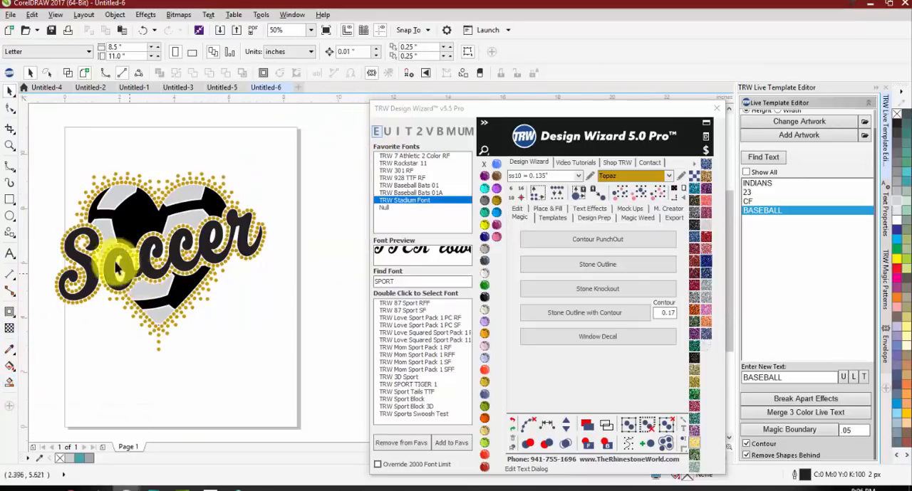
# Step: Add a red background rectangle of about 11.67 x 10.02 inches behind the entire Soccer heart design
pyautogui.moveTo(28, 149); pyautogui.dragTo(332, 376)
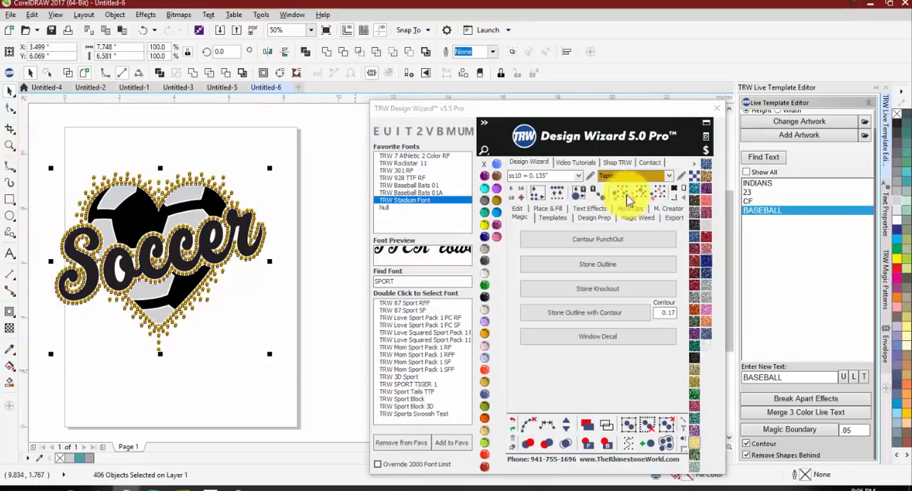
pyautogui.click(673, 196)
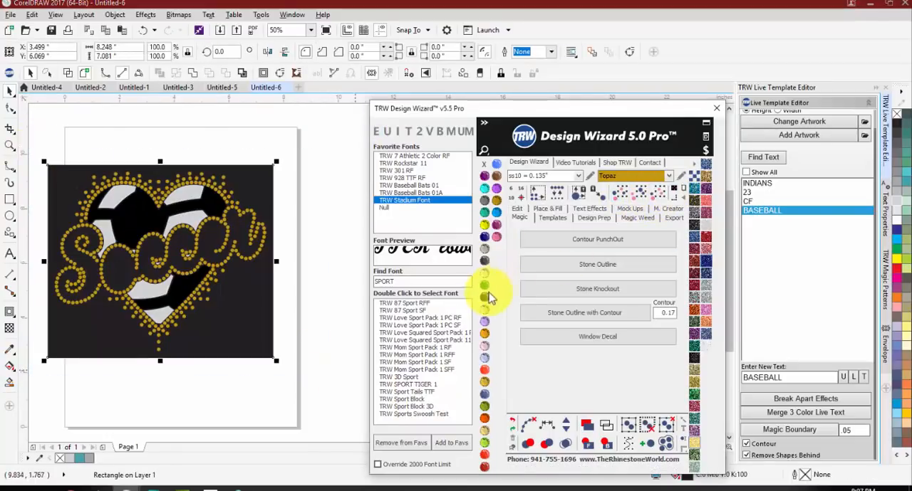
pyautogui.scroll(-1, 270, 269)
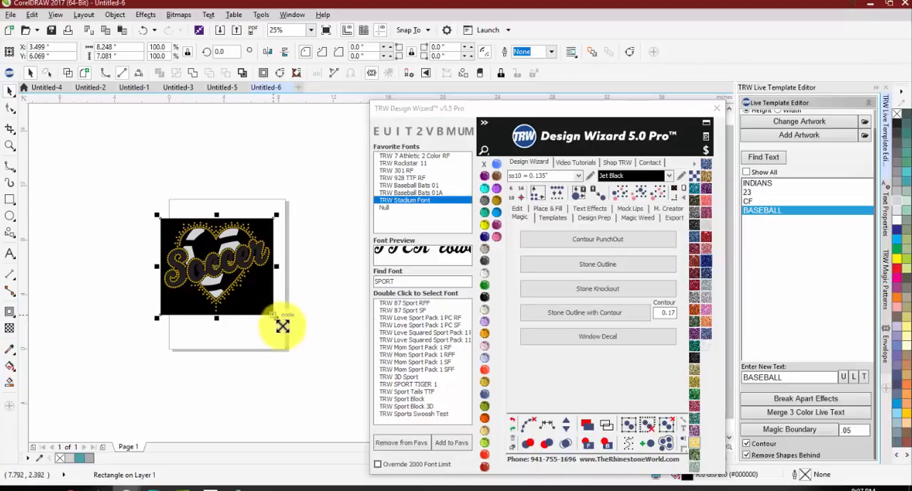
pyautogui.moveTo(283, 320); pyautogui.dragTo(358, 320)
pyautogui.click(897, 204)
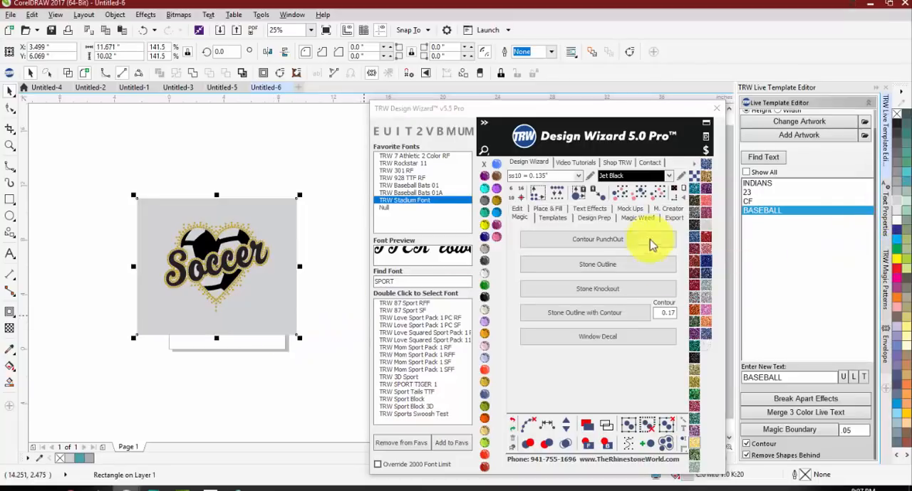
pyautogui.click(896, 273)
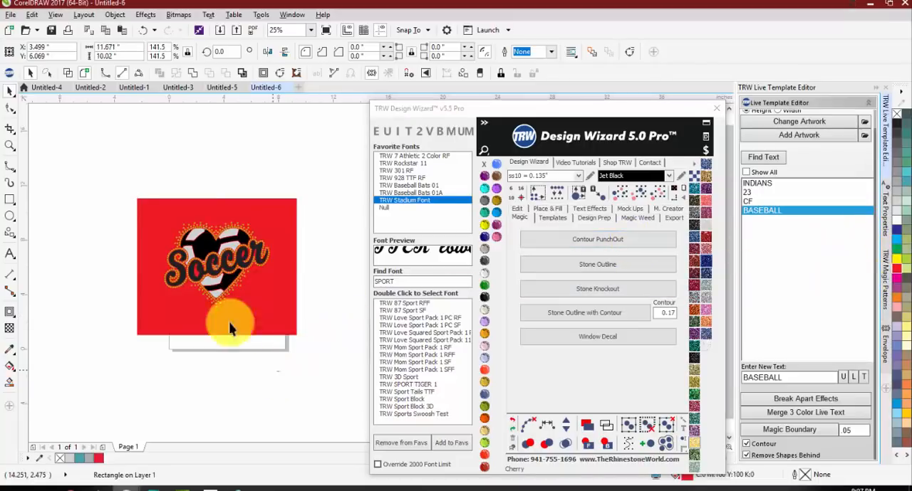
# Step: Select all Topaz stones by their shared color and recolor them Crystal
pyautogui.scroll(2, 195, 270)
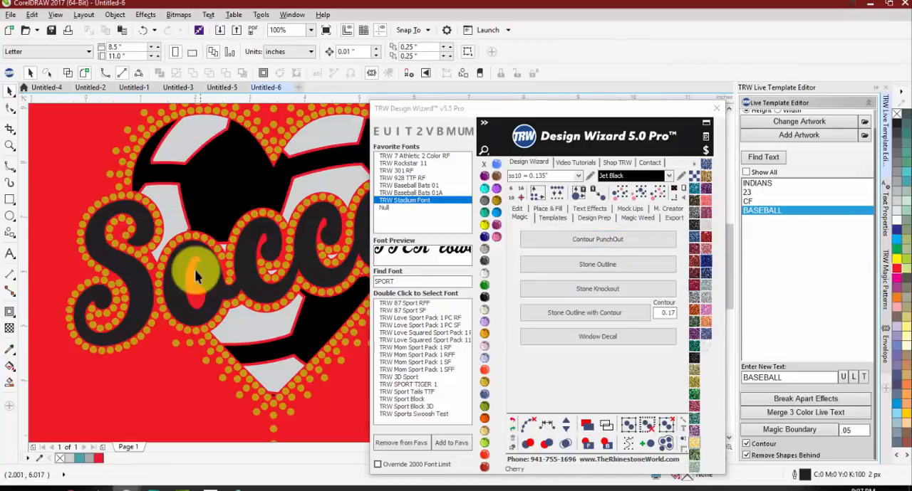
pyautogui.click(151, 267)
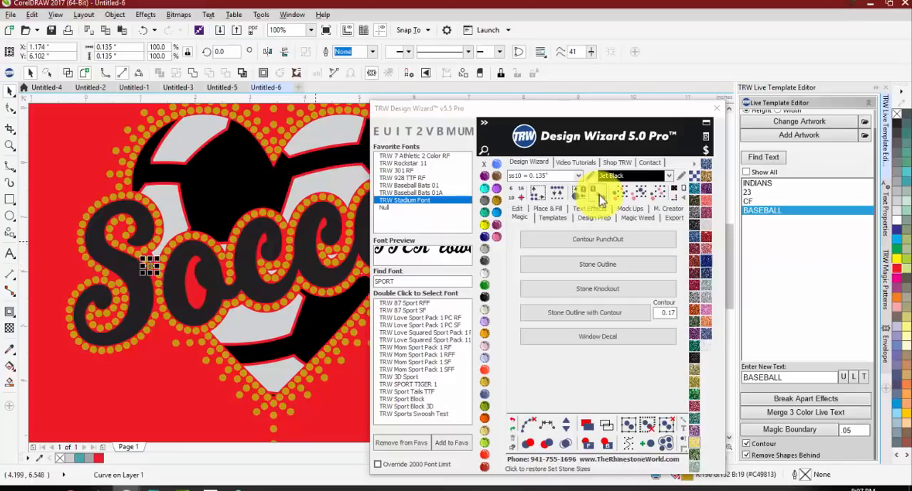
pyautogui.click(641, 198)
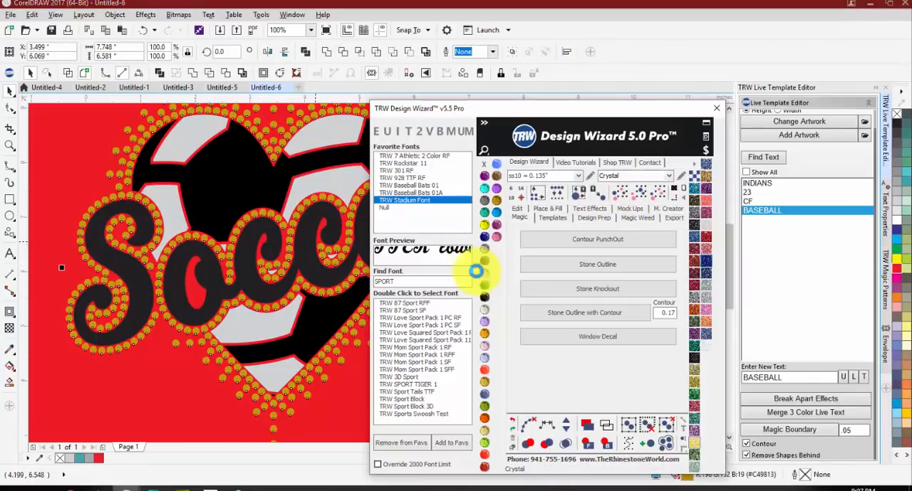
pyautogui.scroll(-1, 222, 233)
pyautogui.click(78, 284)
pyautogui.scroll(1, 215, 250)
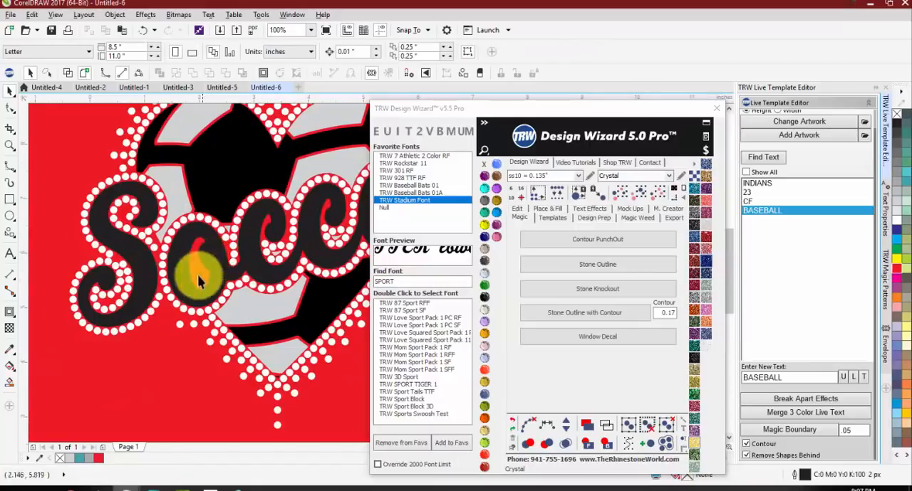
# Step: Recolor the light grey soccer-ball patches of the heart to a medium grey
pyautogui.scroll(-1, 285, 241)
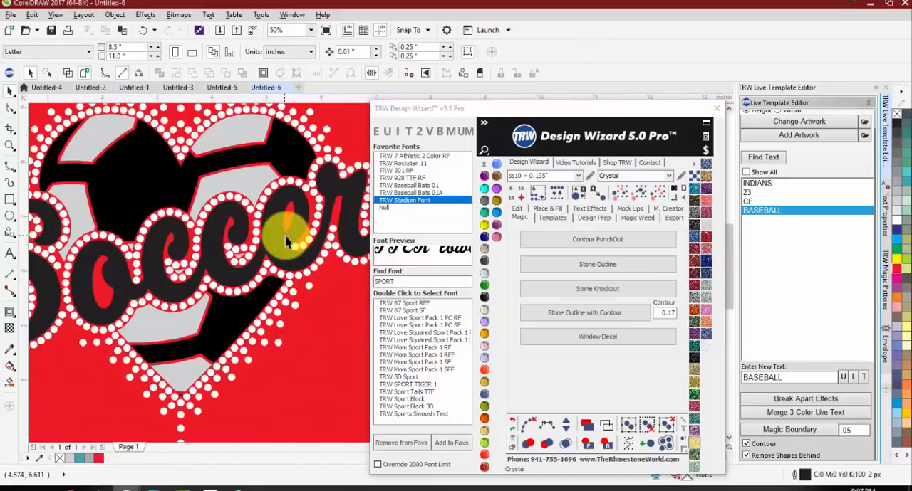
pyautogui.click(233, 178)
pyautogui.click(899, 223)
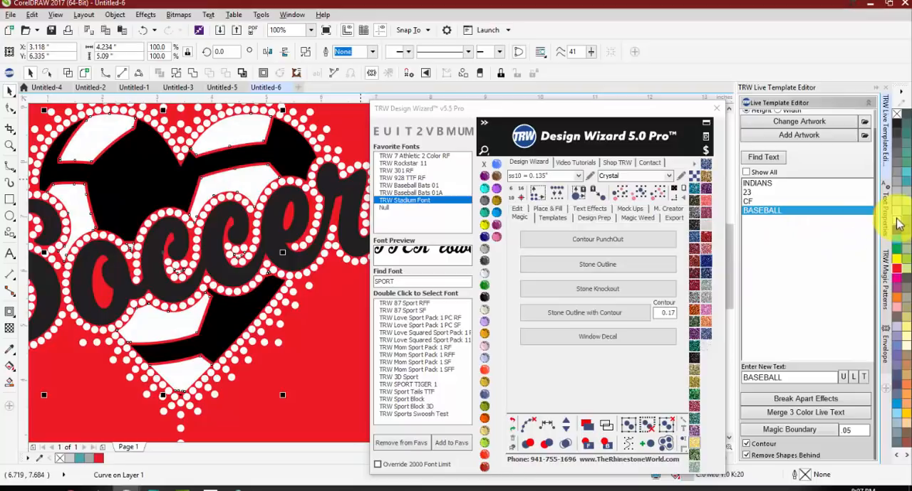
pyautogui.click(896, 174)
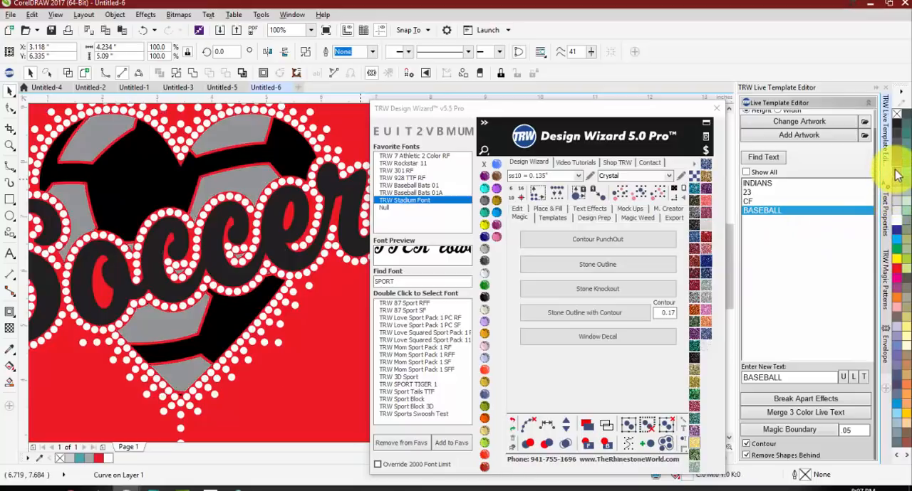
pyautogui.scroll(-1, 321, 202)
pyautogui.click(70, 270)
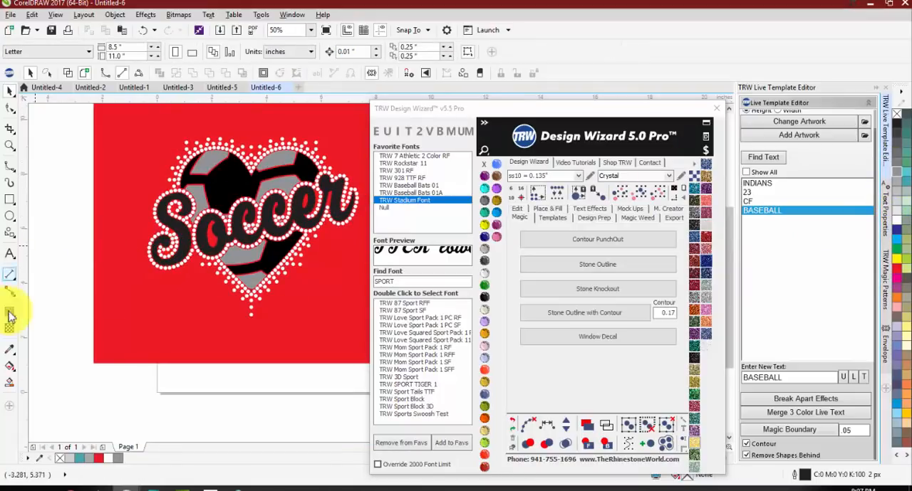
# Step: Use Smart Fill to create blue shapes with a 3 px pink outline in the openings of the o and the e
pyautogui.click(9, 382)
pyautogui.scroll(2, 224, 235)
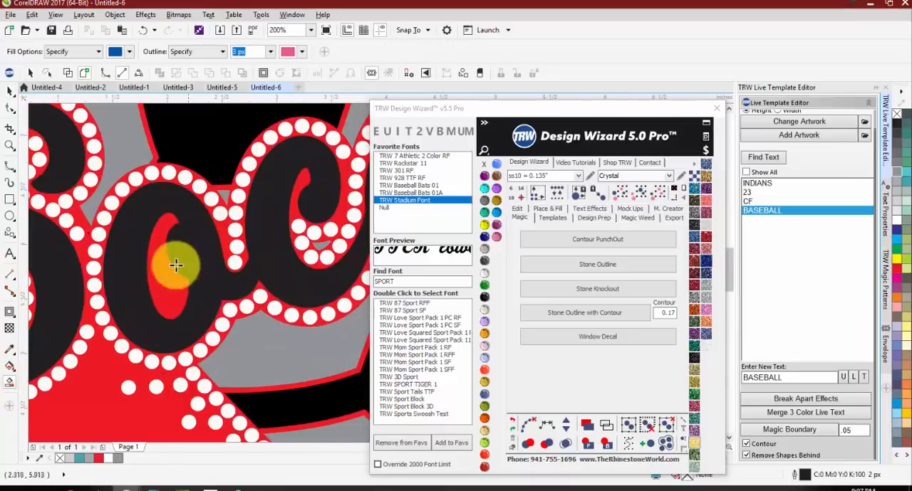
pyautogui.click(169, 285)
pyautogui.scroll(-1, 132, 266)
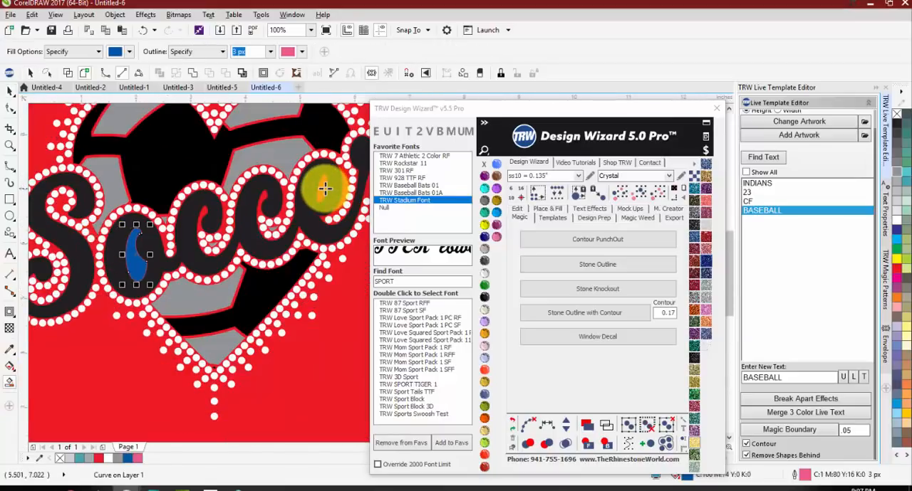
pyautogui.click(321, 190)
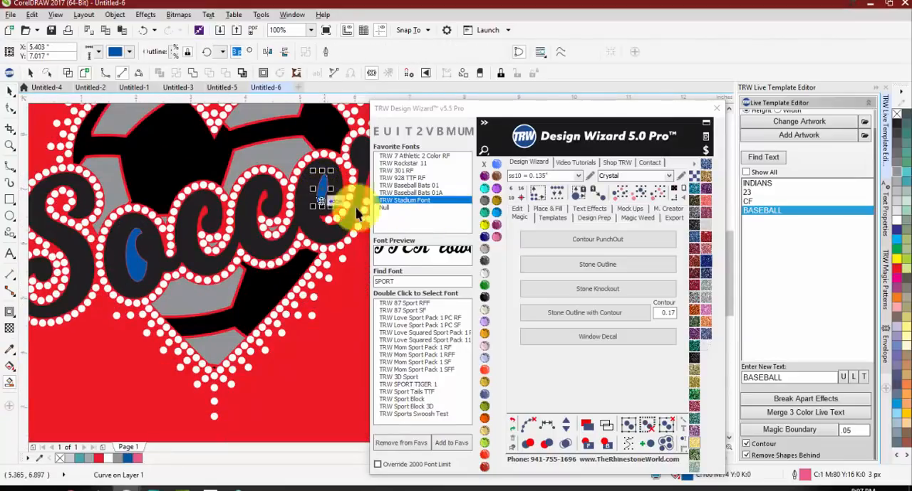
# Step: Create an inside contour of the blue e shape with a contour spacing of .05
pyautogui.click(554, 210)
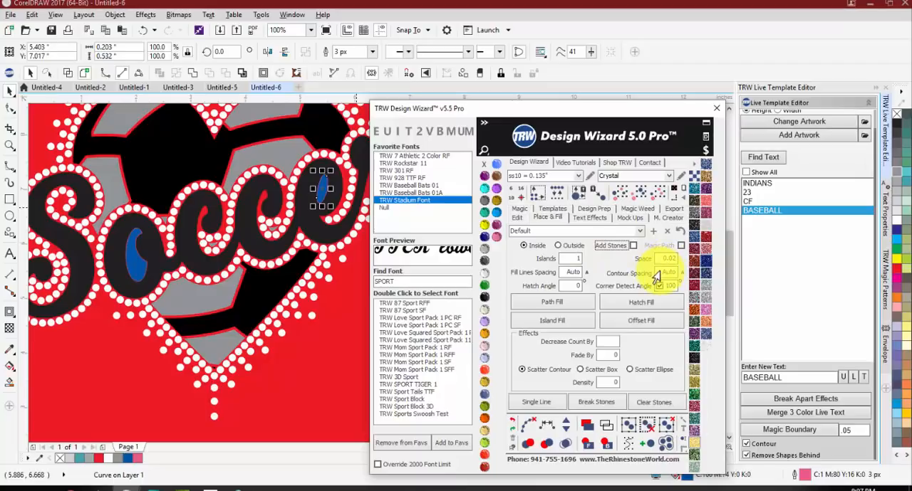
pyautogui.moveTo(658, 272); pyautogui.dragTo(701, 269)
pyautogui.write('.05')
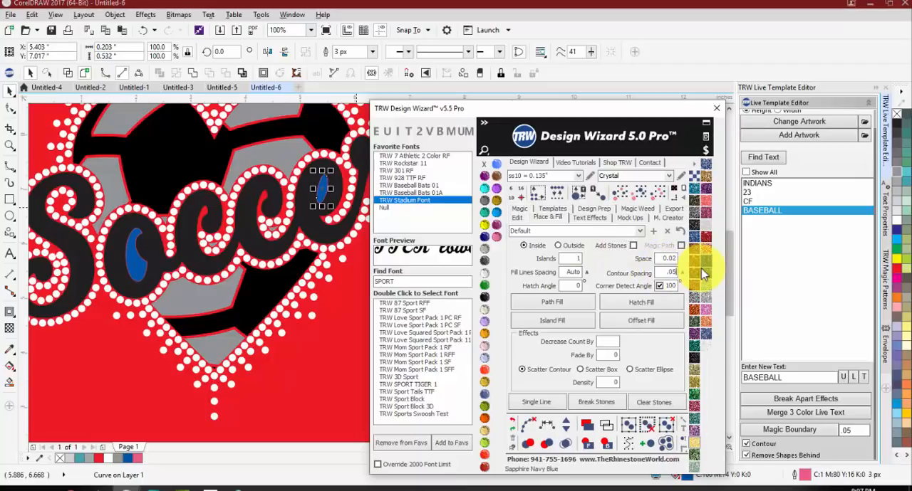
pyautogui.scroll(2, 324, 164)
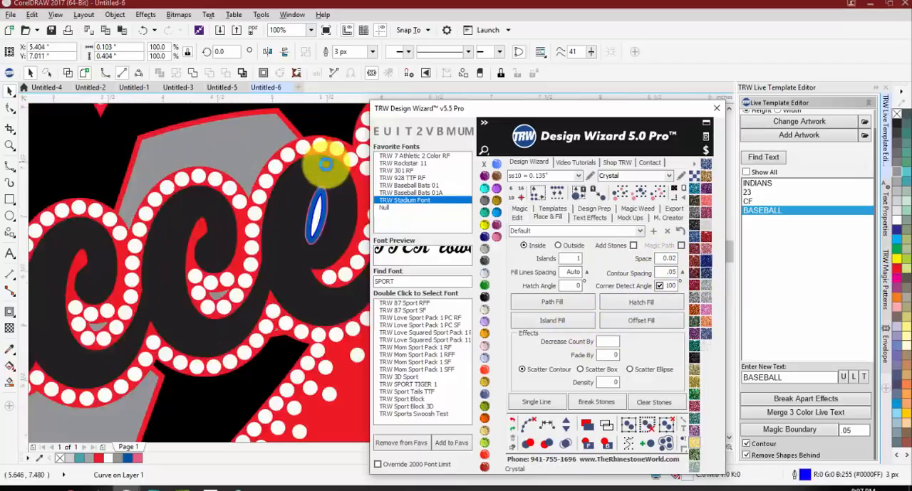
pyautogui.scroll(3, 324, 165)
# Step: Replace the e's blue fill with its inset shape in Jet Black and join it to the heart's black area
pyautogui.click(319, 257)
pyautogui.scroll(-3, 317, 255)
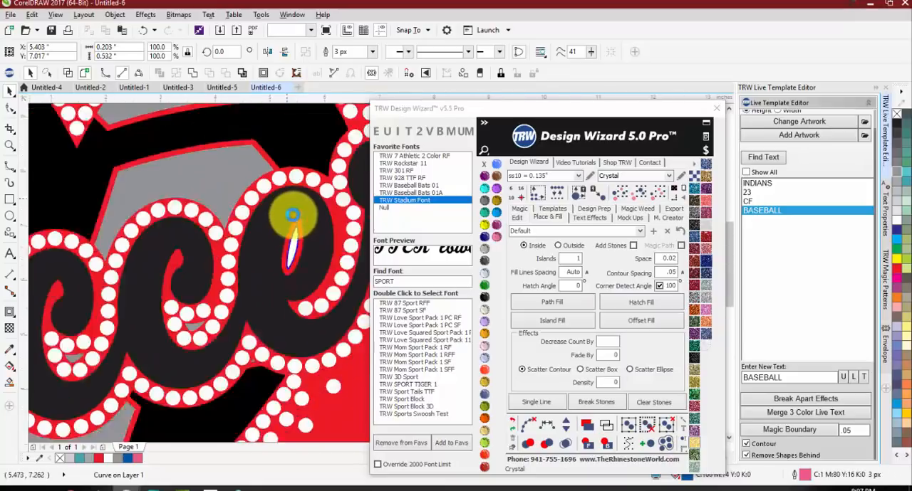
pyautogui.click(485, 297)
pyautogui.scroll(-1, 326, 194)
pyautogui.keyDown('shift'); pyautogui.click(322, 163); pyautogui.keyUp('shift')
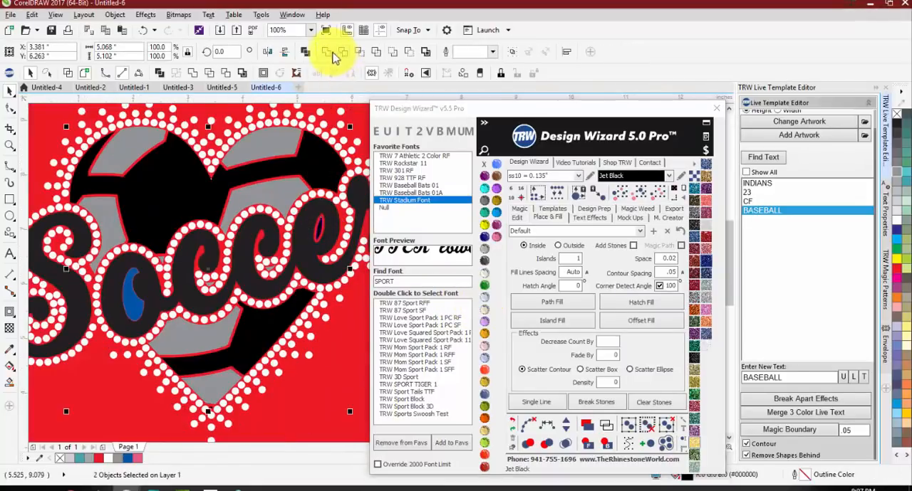
# Step: Create an inside contour of the blue o shape with the same .05 contour spacing
pyautogui.click(130, 294)
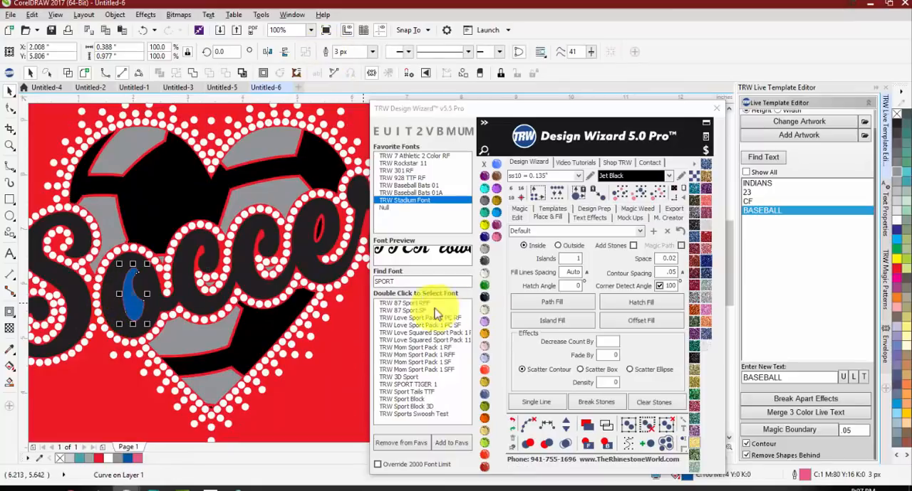
pyautogui.click(535, 325)
pyautogui.scroll(2, 141, 278)
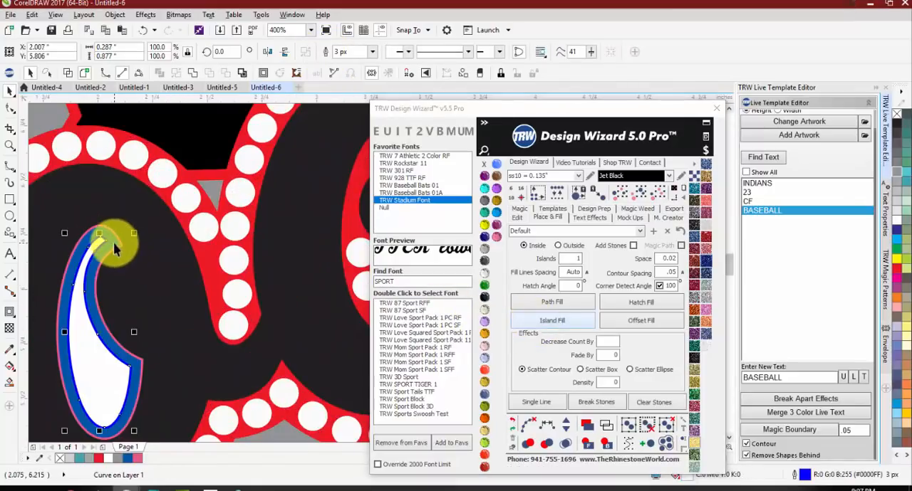
# Step: Delete the o's blue fill and join its inset shape to the heart's black area
pyautogui.scroll(-1, 183, 292)
pyautogui.press('Delete')
pyautogui.click(145, 331)
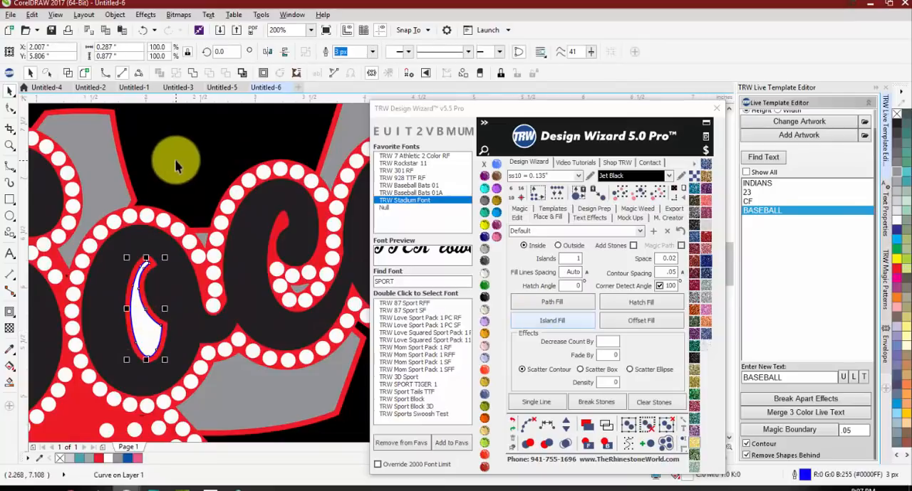
pyautogui.keyDown('shift'); pyautogui.click(187, 145); pyautogui.keyUp('shift')
pyautogui.scroll(-2, 257, 262)
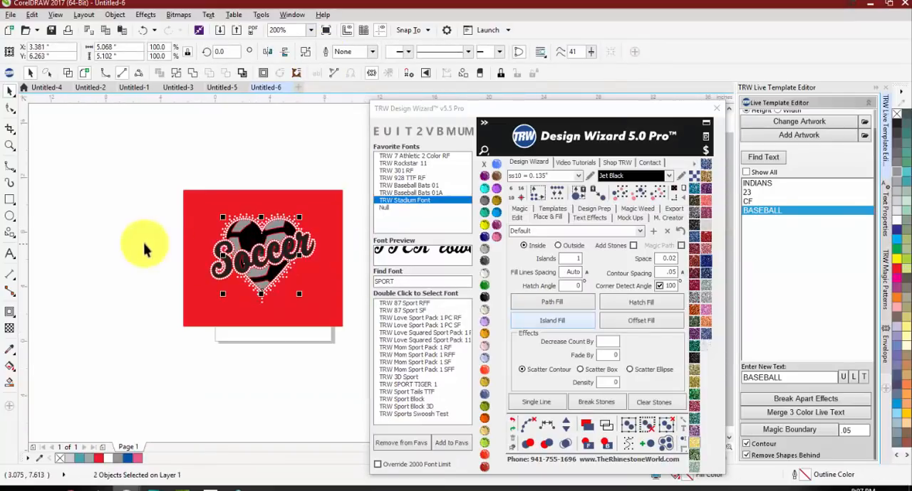
pyautogui.click(144, 245)
# Step: Try the Soccer lettering in Jet Black and recolor it Crystal
pyautogui.scroll(1, 330, 264)
pyautogui.click(213, 253)
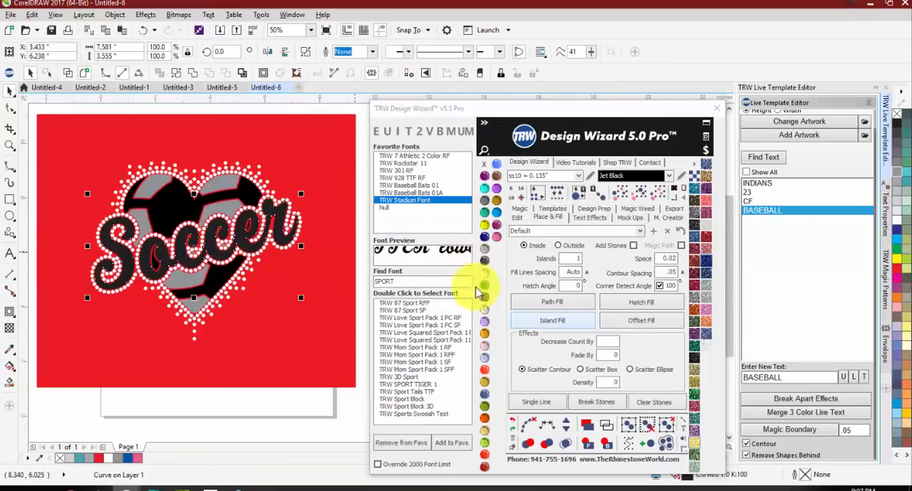
pyautogui.click(552, 306)
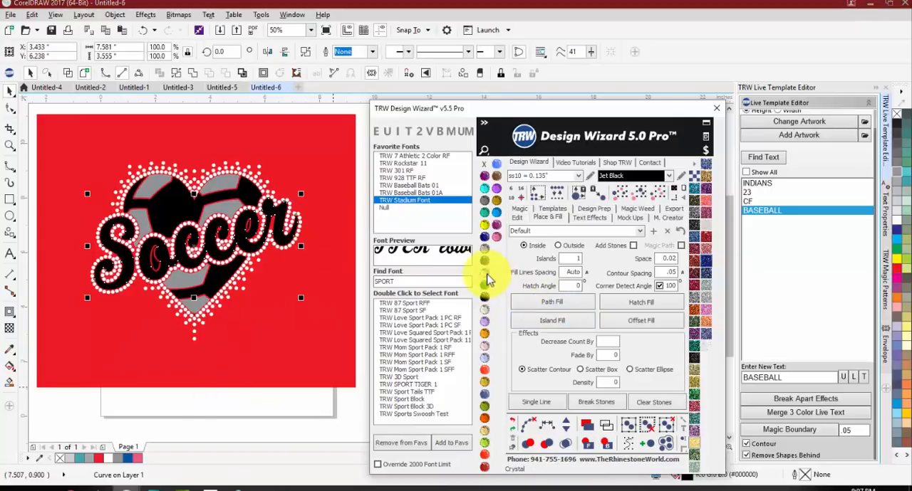
pyautogui.click(484, 260)
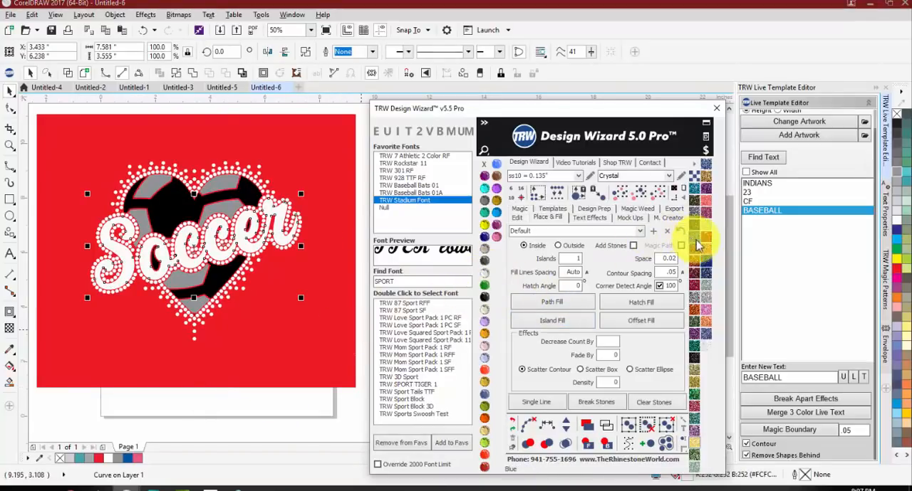
pyautogui.click(320, 320)
pyautogui.press('Delete')
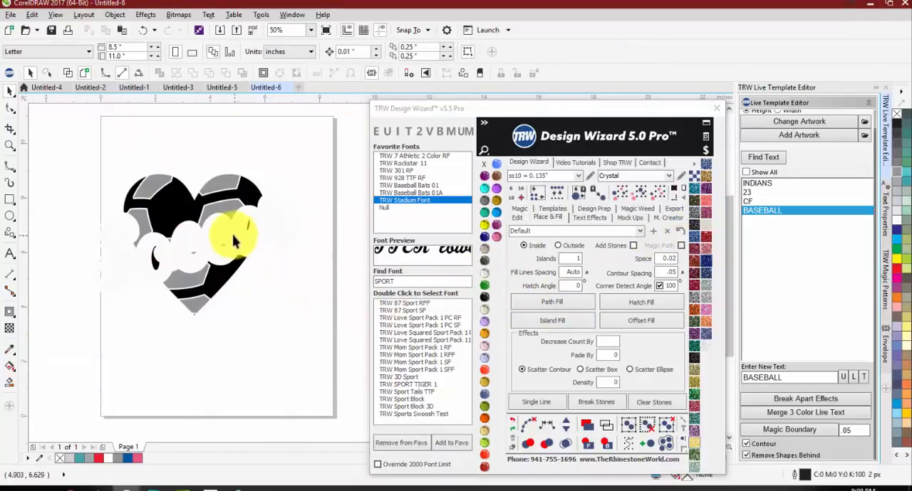
pyautogui.hotkey('ctrl', 'z')
# Step: Recolor the Soccer lettering with red glitter and delete the red background rectangle behind the heart
pyautogui.click(229, 267)
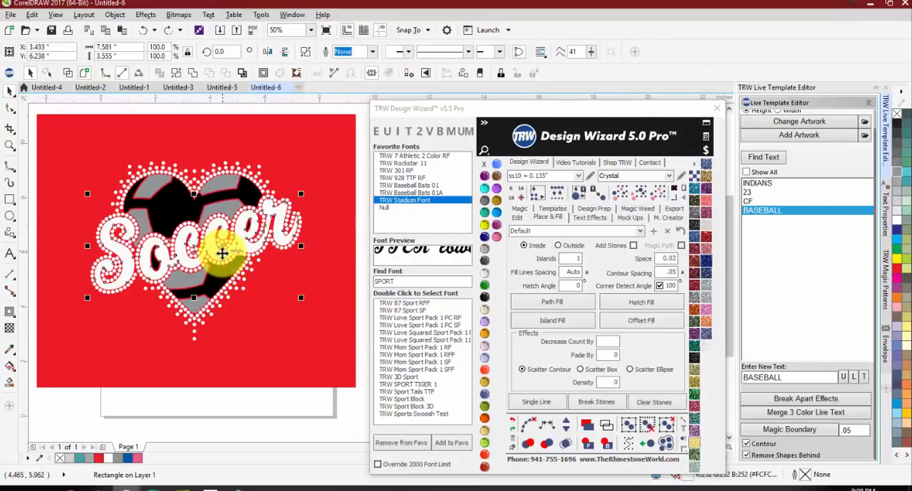
pyautogui.click(706, 235)
pyautogui.click(306, 350)
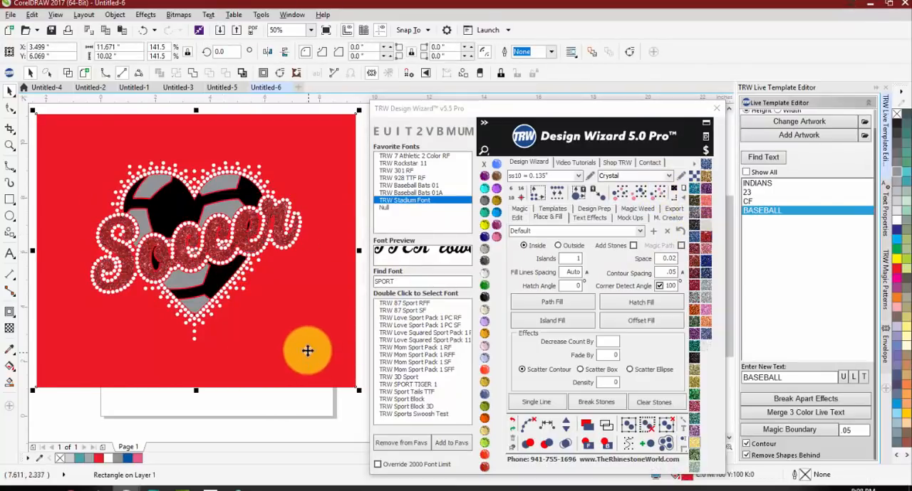
pyautogui.press('Delete')
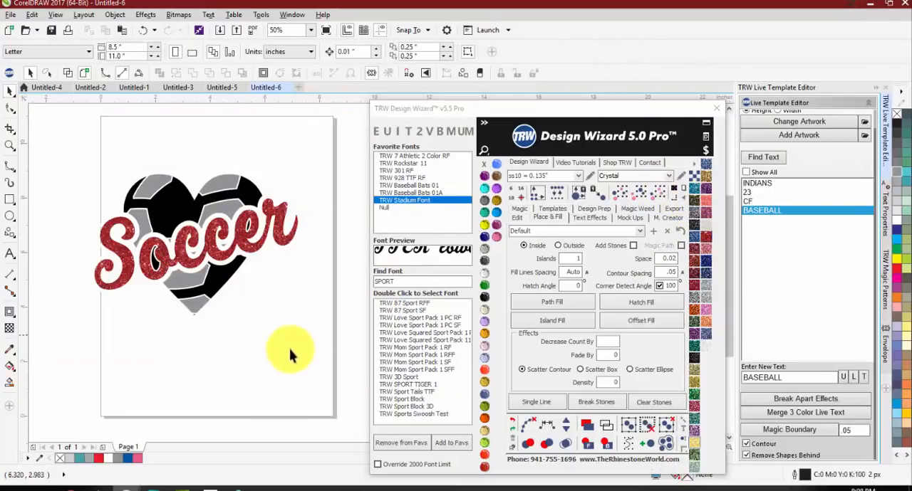
# Step: Select all same-size, same-color stones around the heart and lettering and try them in 20% black
pyautogui.click(156, 171)
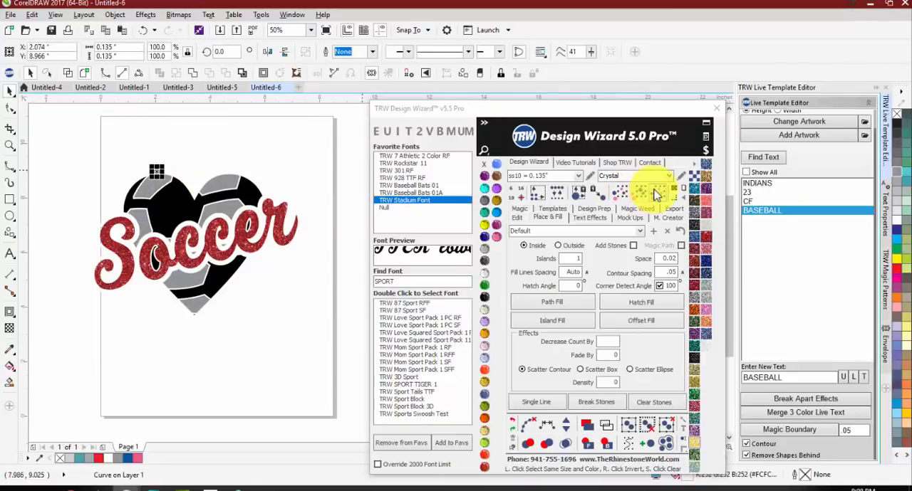
pyautogui.click(614, 194)
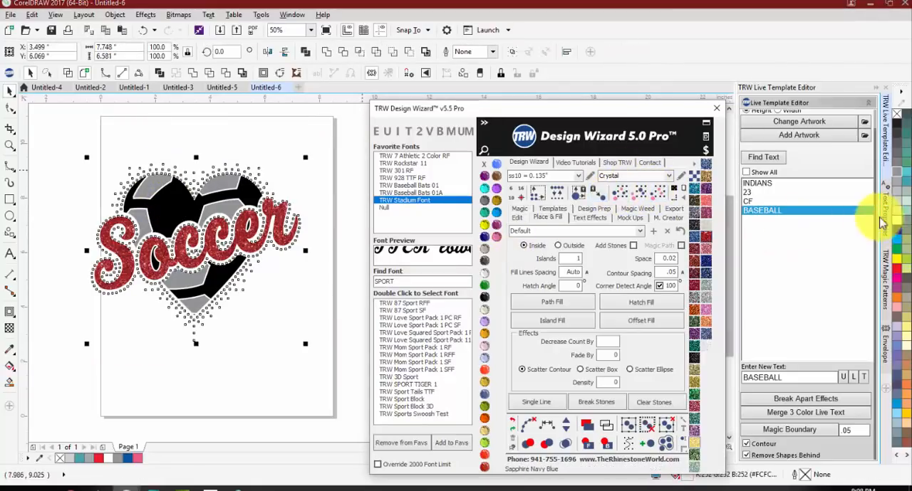
pyautogui.click(896, 201)
pyautogui.click(276, 349)
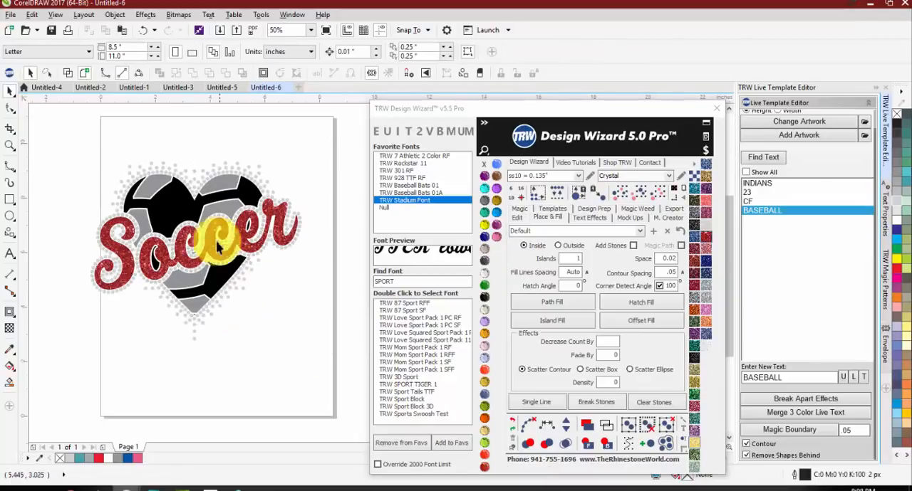
# Step: Fill the heart's gray soccer patches with white glitter and its black patches with black glitter
pyautogui.click(147, 186)
pyautogui.click(707, 224)
pyautogui.click(180, 212)
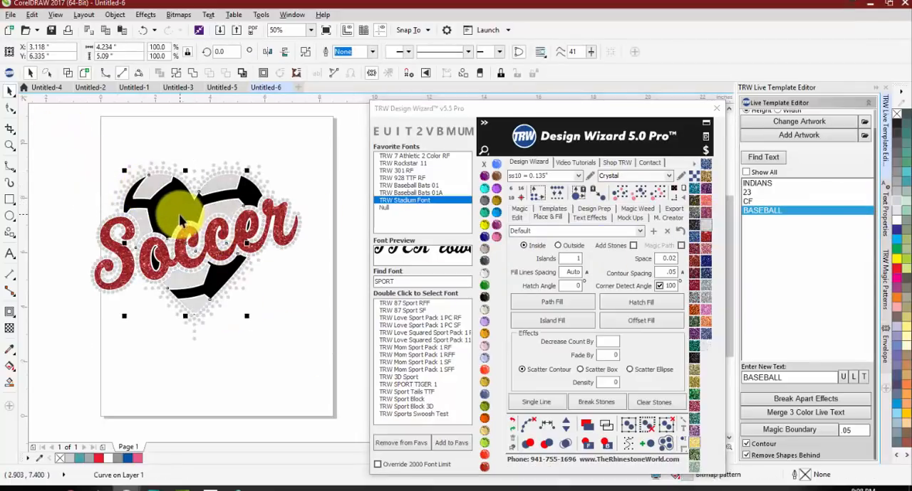
pyautogui.click(695, 224)
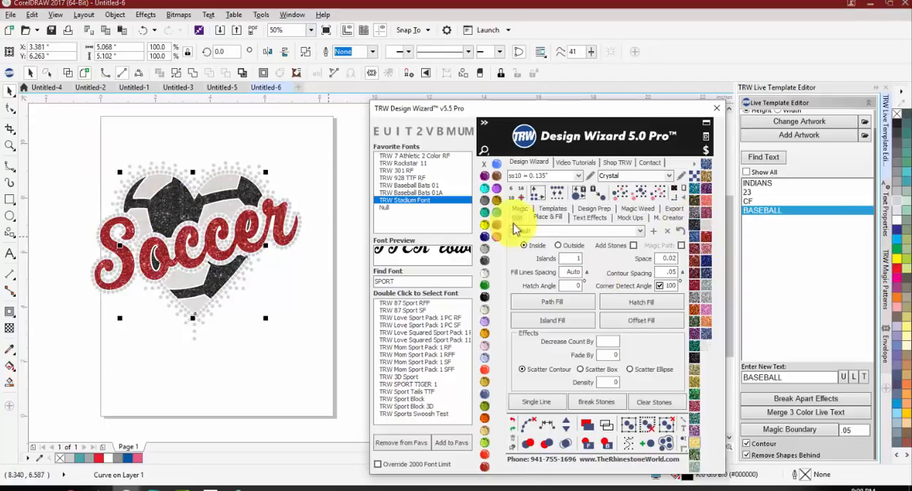
# Step: Recolor all the gray ss10 stones around the heart and lettering Crystal
pyautogui.click(253, 151)
pyautogui.click(249, 167)
pyautogui.click(484, 274)
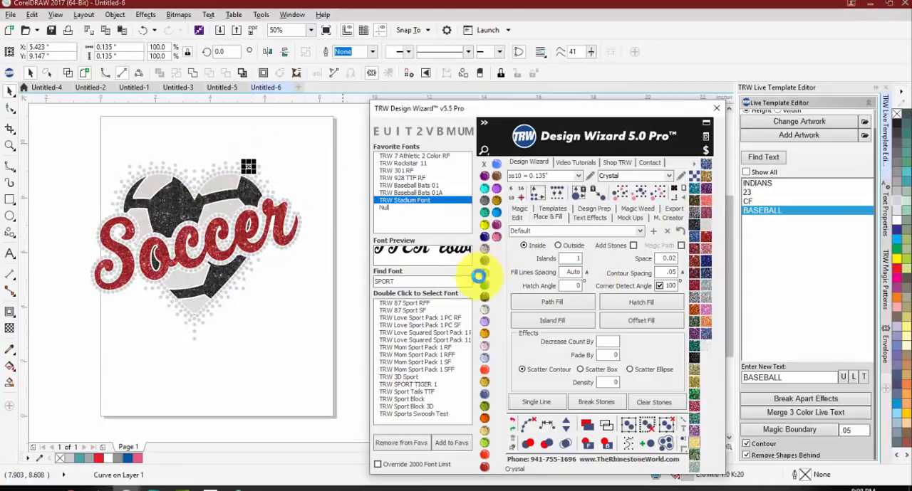
pyautogui.click(637, 202)
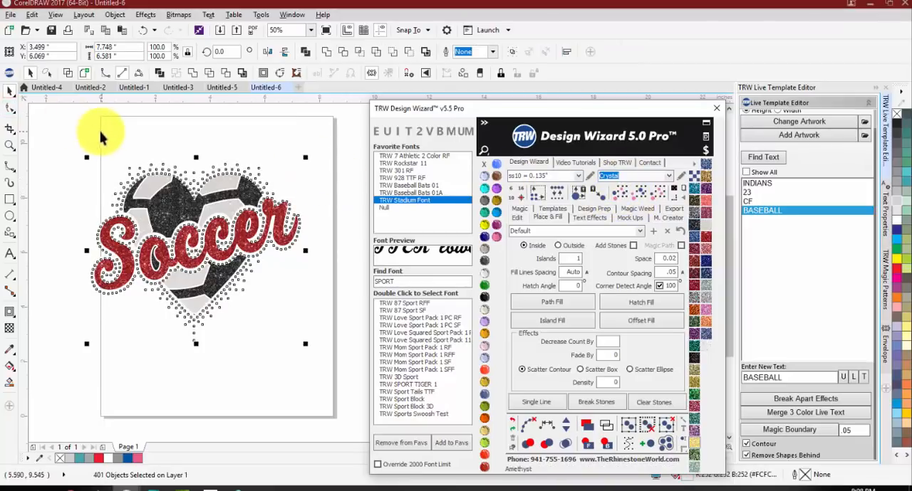
pyautogui.click(664, 191)
# Step: Create a Womens Burn-Out Shirt Front mockup of the soccer heart with simulated stones and color the shirt Jet Black
pyautogui.click(630, 217)
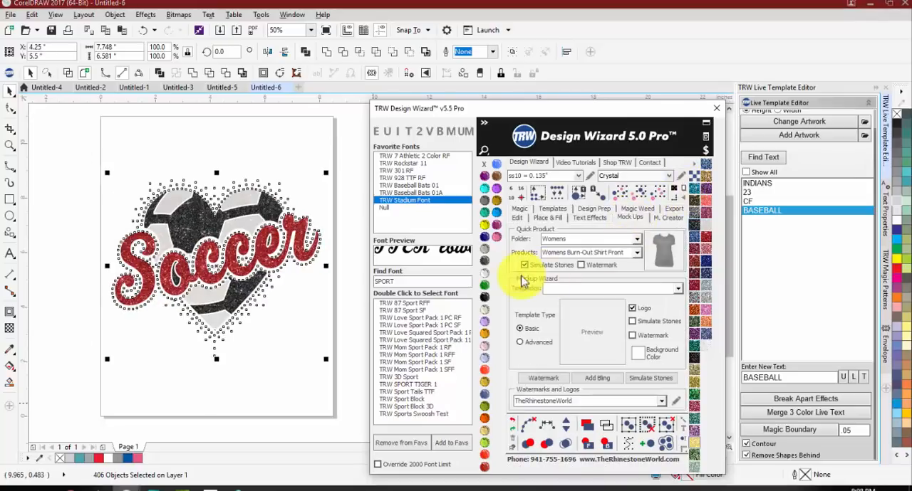
pyautogui.click(151, 199)
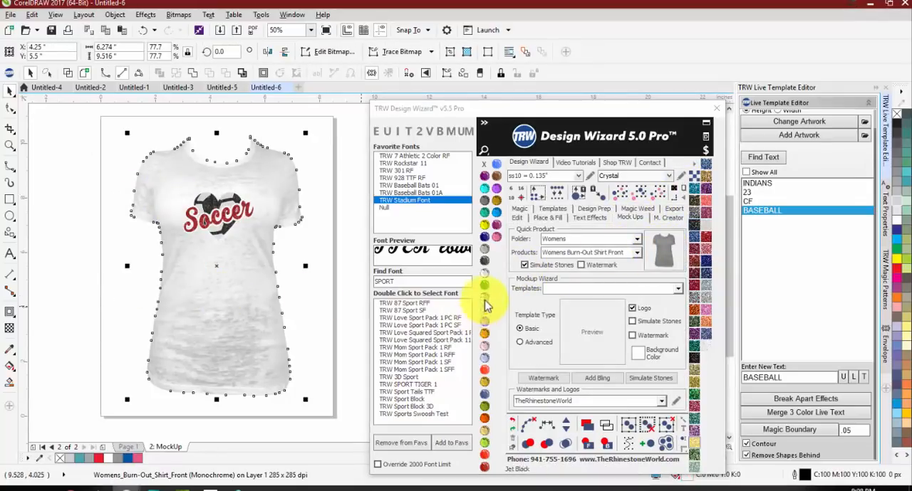
pyautogui.click(485, 260)
pyautogui.scroll(2, 239, 205)
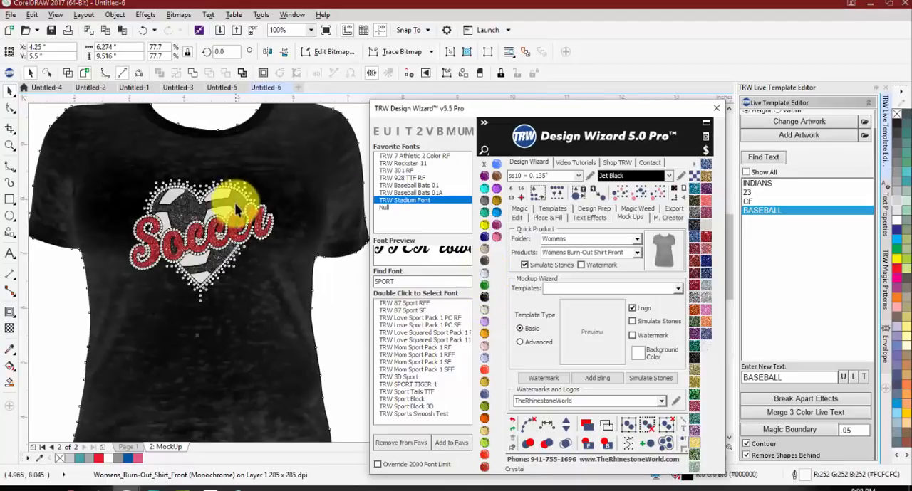
pyautogui.scroll(-1, 192, 214)
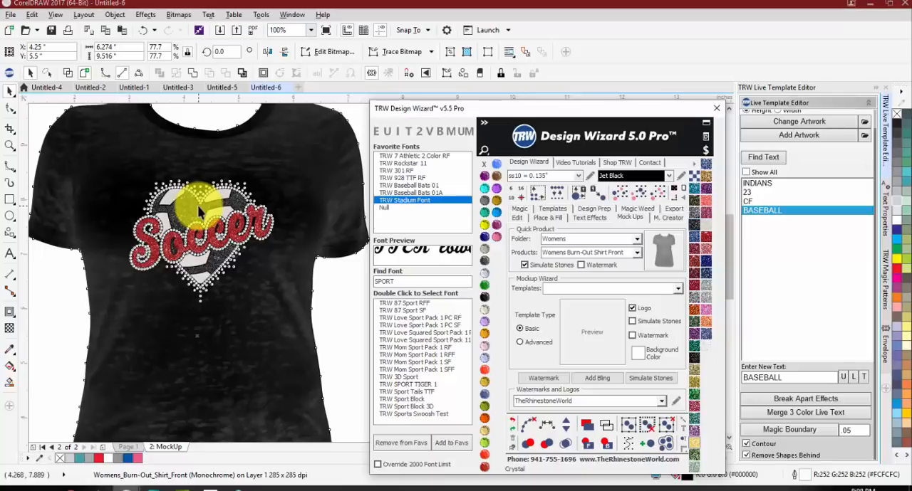
# Step: Add bling sparkles to the mockup on the heart's upper right edge and at the base of the S
pyautogui.click(589, 379)
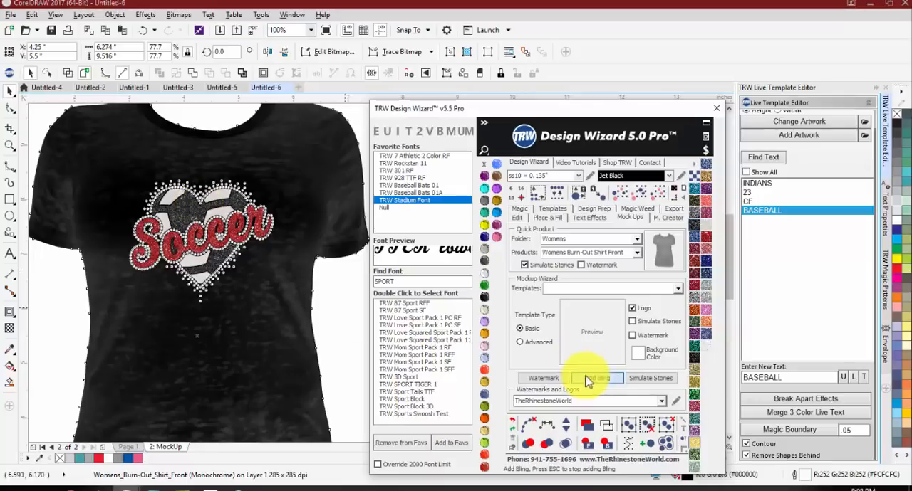
pyautogui.click(247, 193)
pyautogui.click(149, 265)
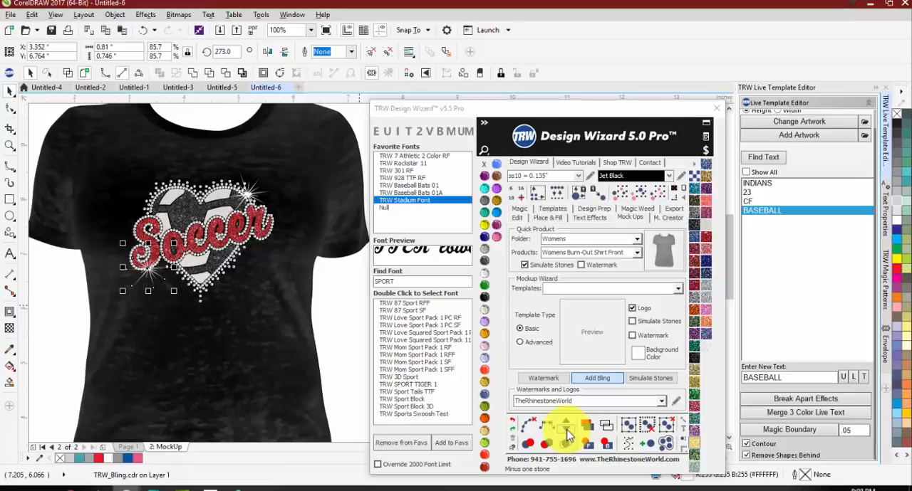
pyautogui.click(590, 381)
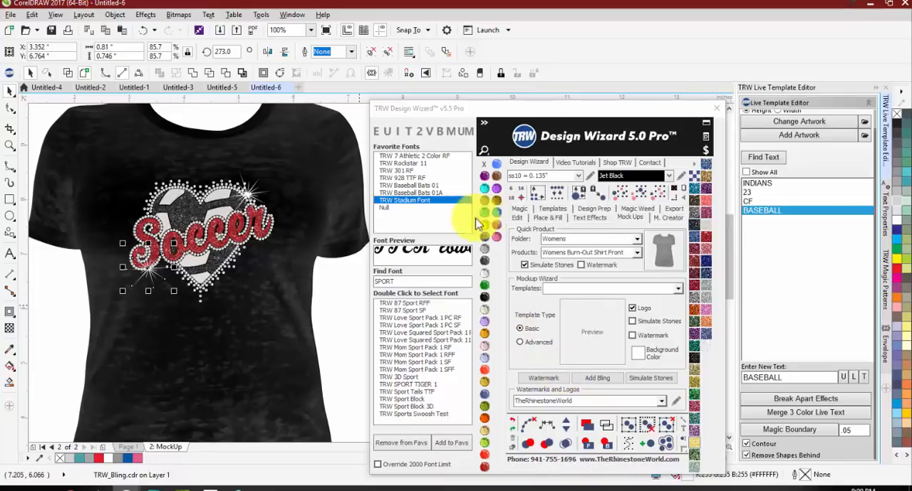
pyautogui.click(517, 209)
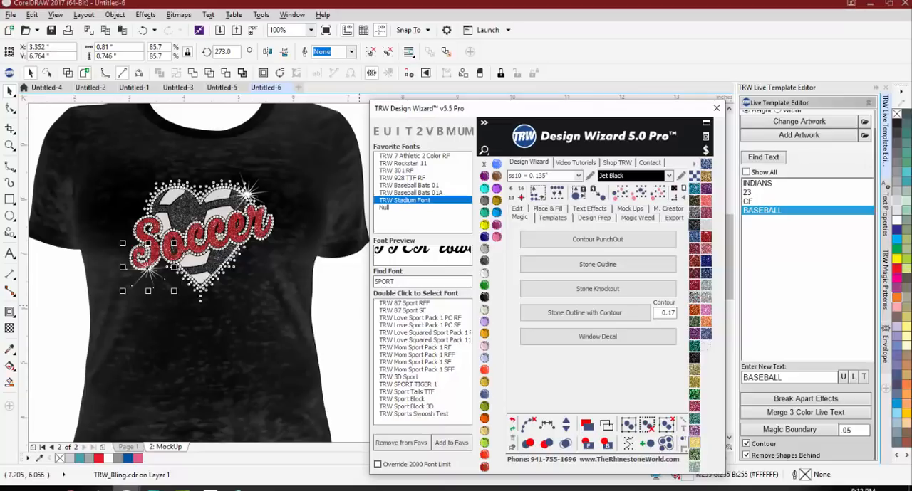
pyautogui.click(127, 490)
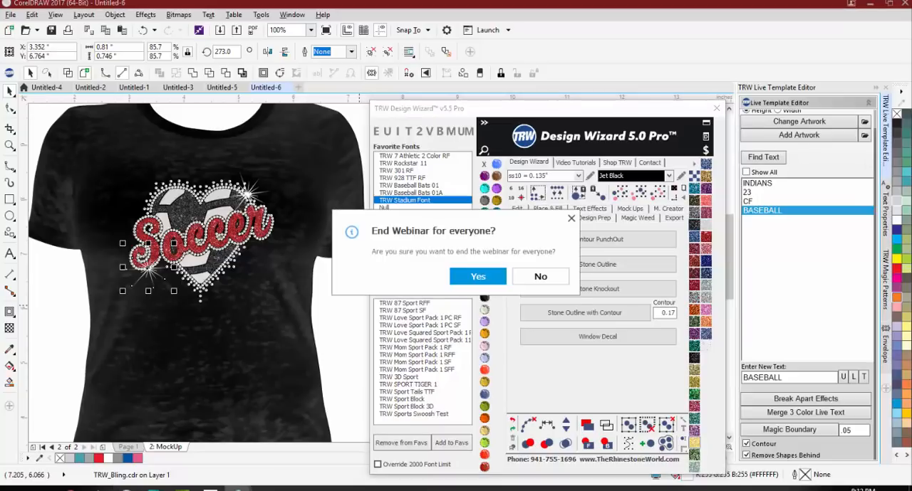